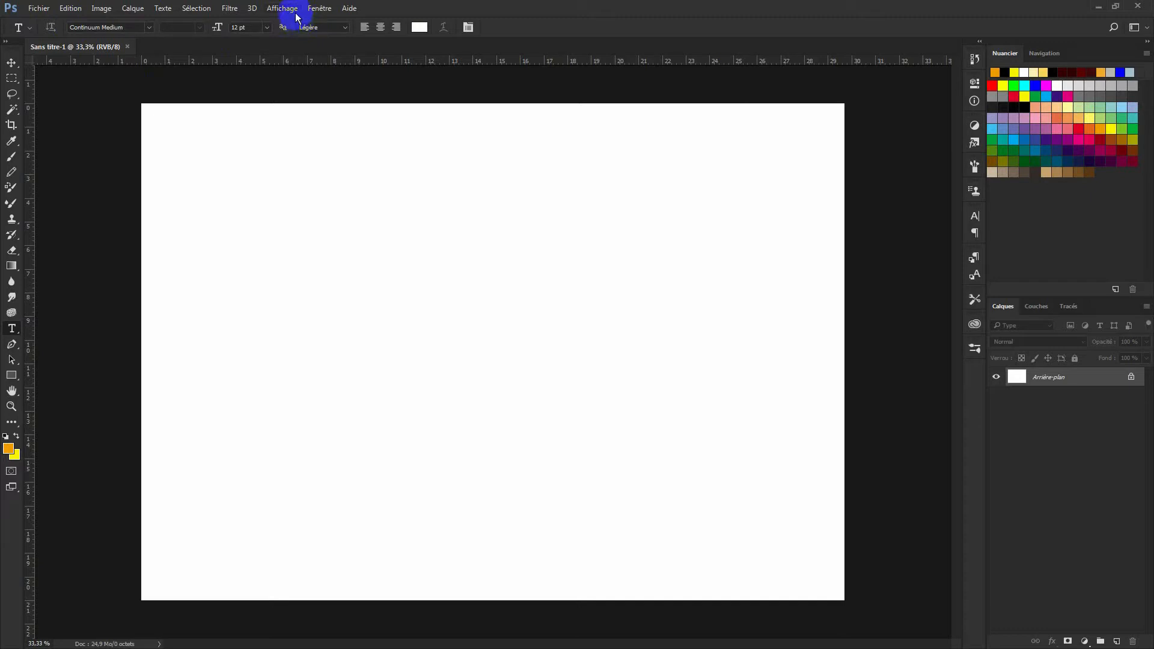
Unlock the background layer and add a guide layout with 3 columns, a 0,2 cm gutter and 0,5 cm margins.
left_click(1131, 379)
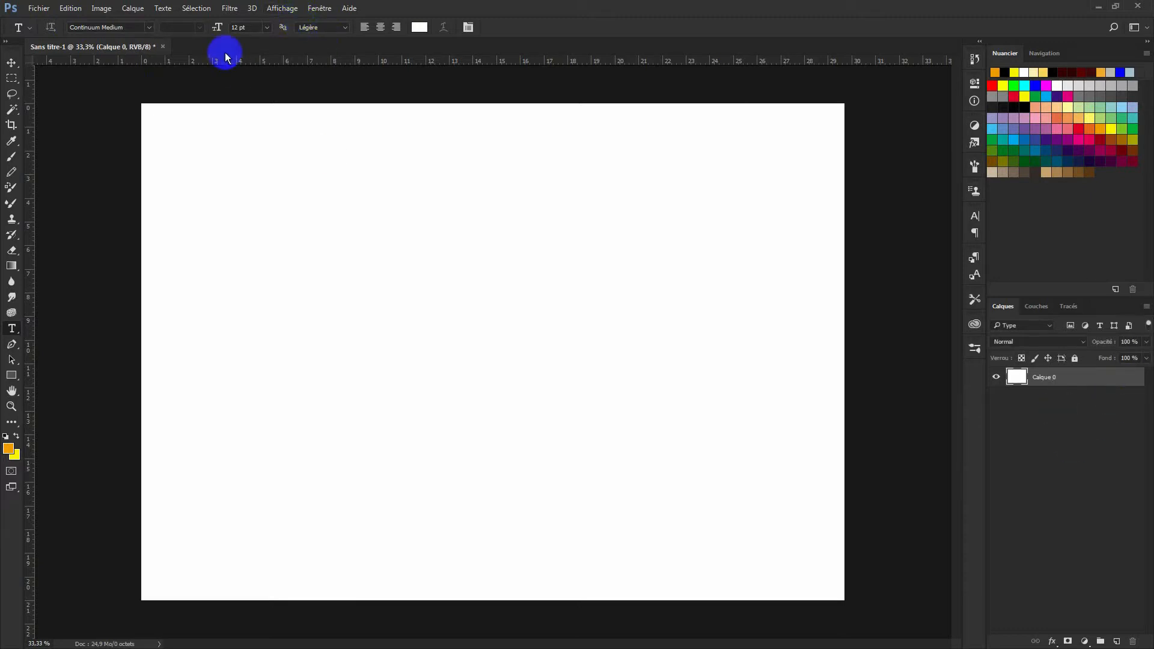
left_click(291, 8)
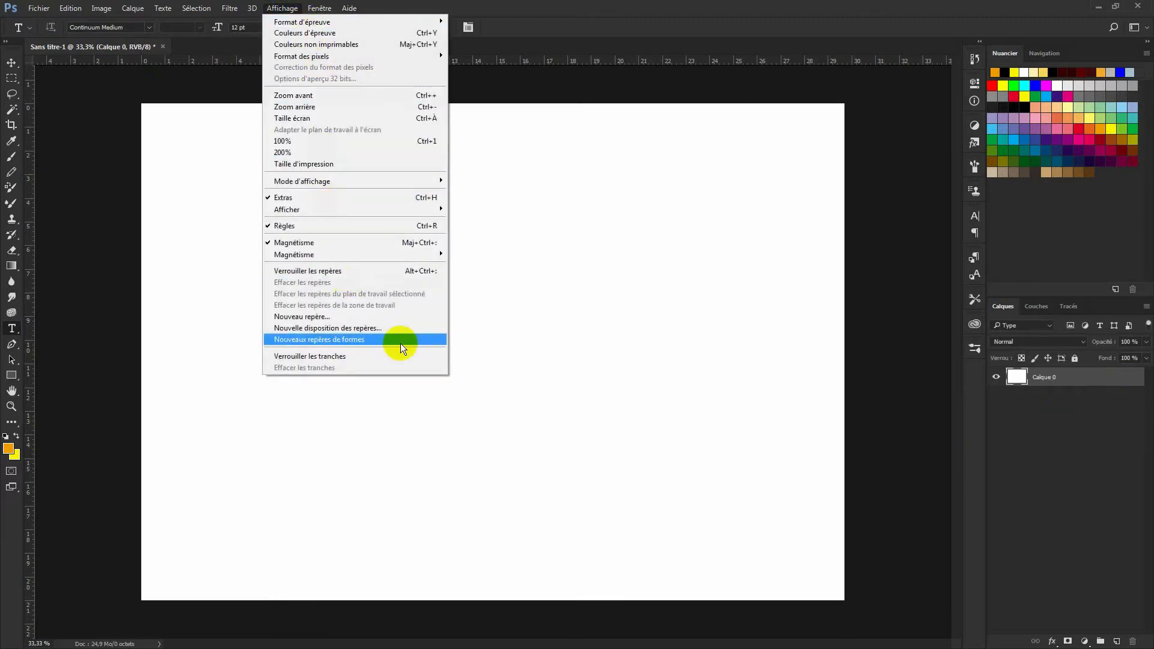
left_click(362, 328)
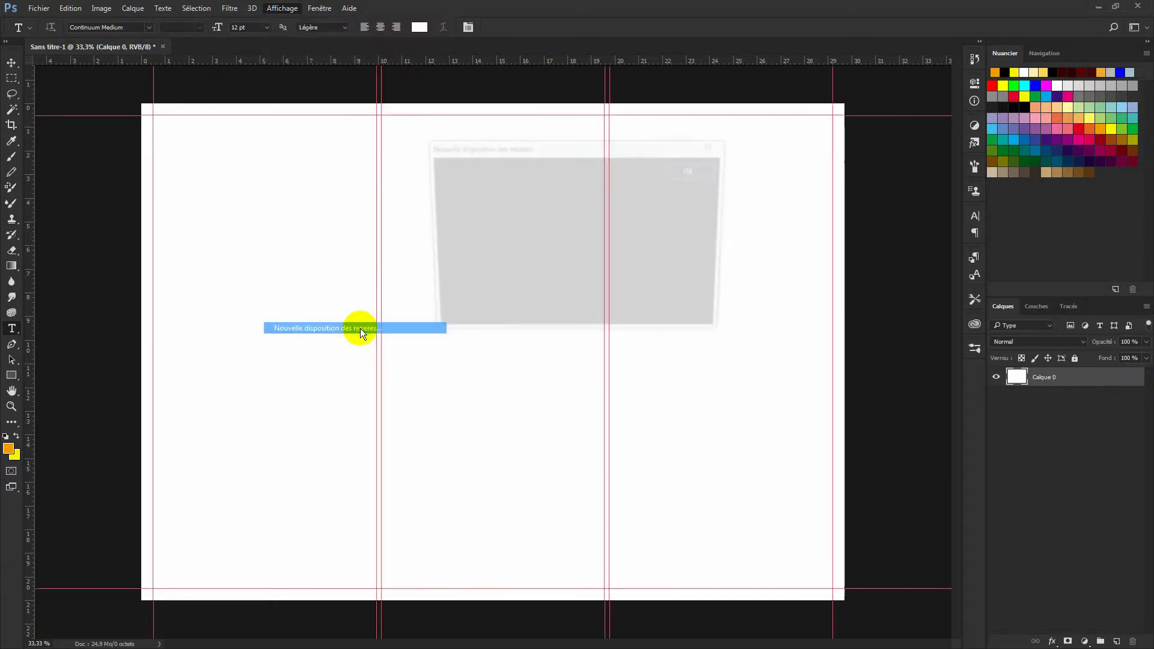
left_click(565, 303)
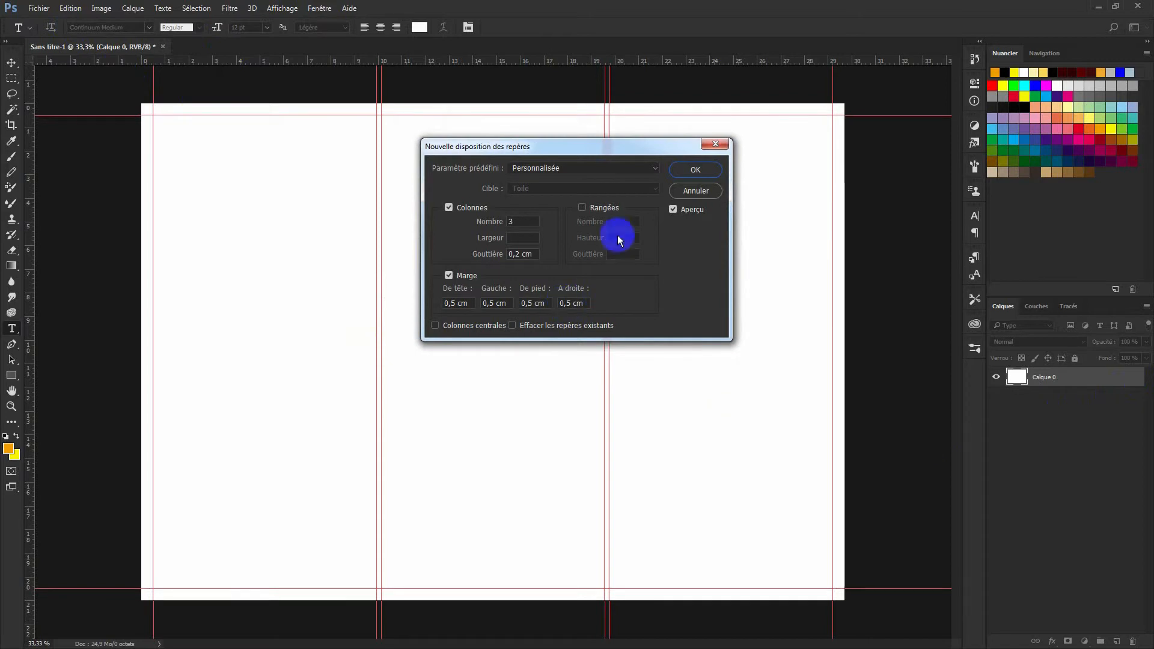
left_click_drag(588, 144, 660, 146)
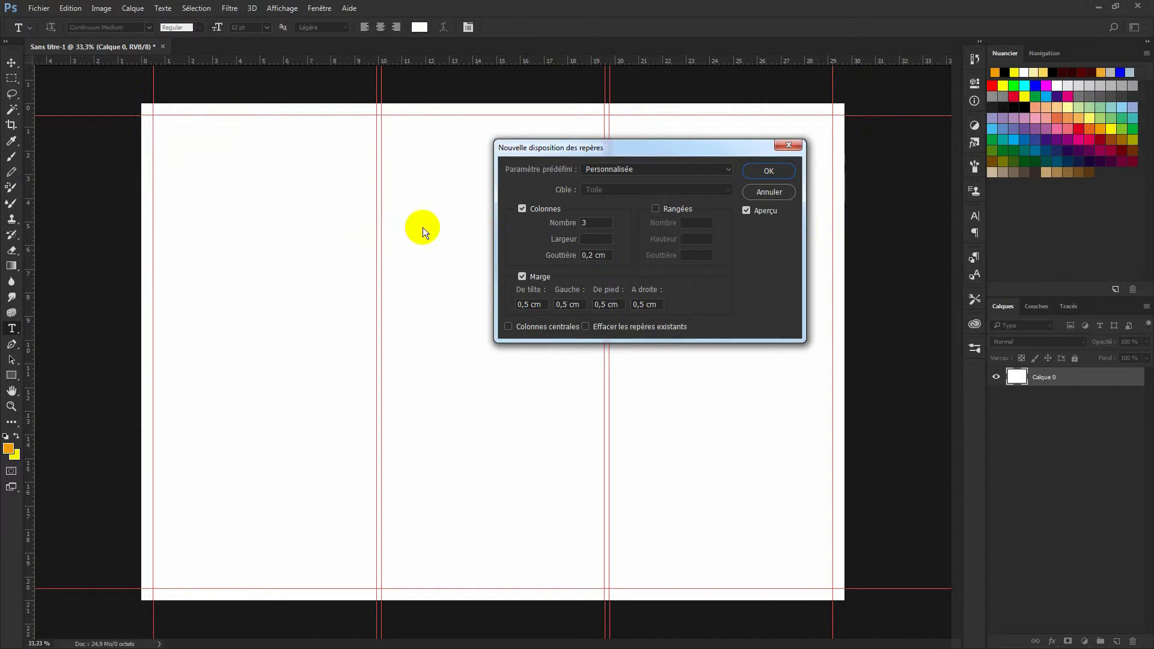
left_click(591, 223)
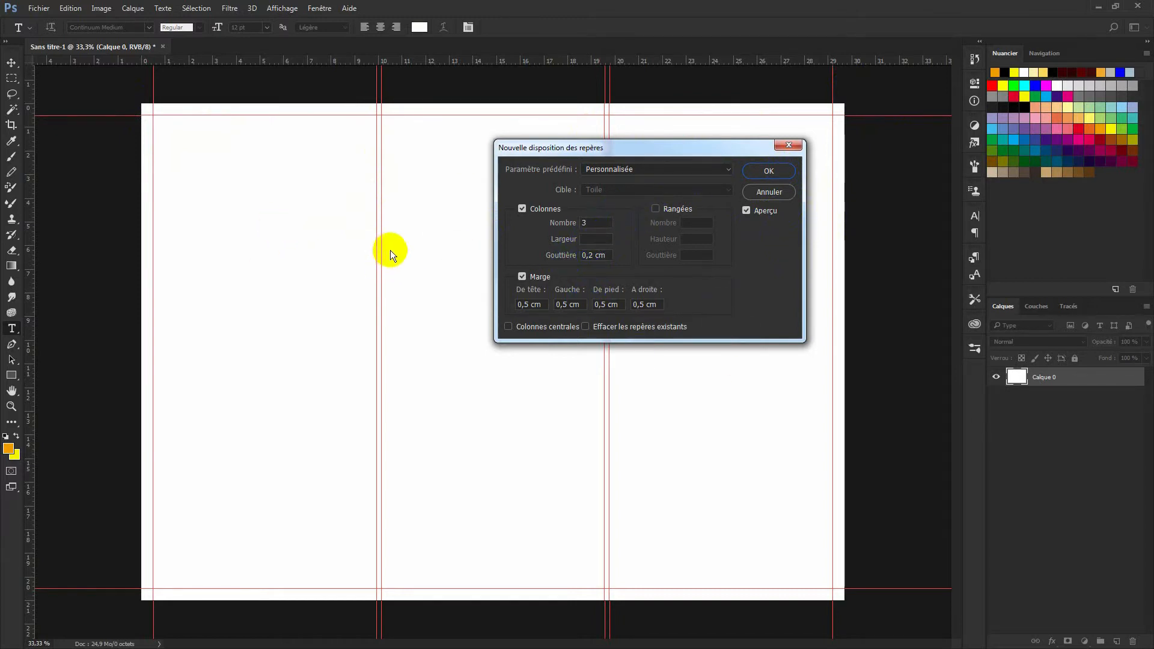
left_click(535, 304)
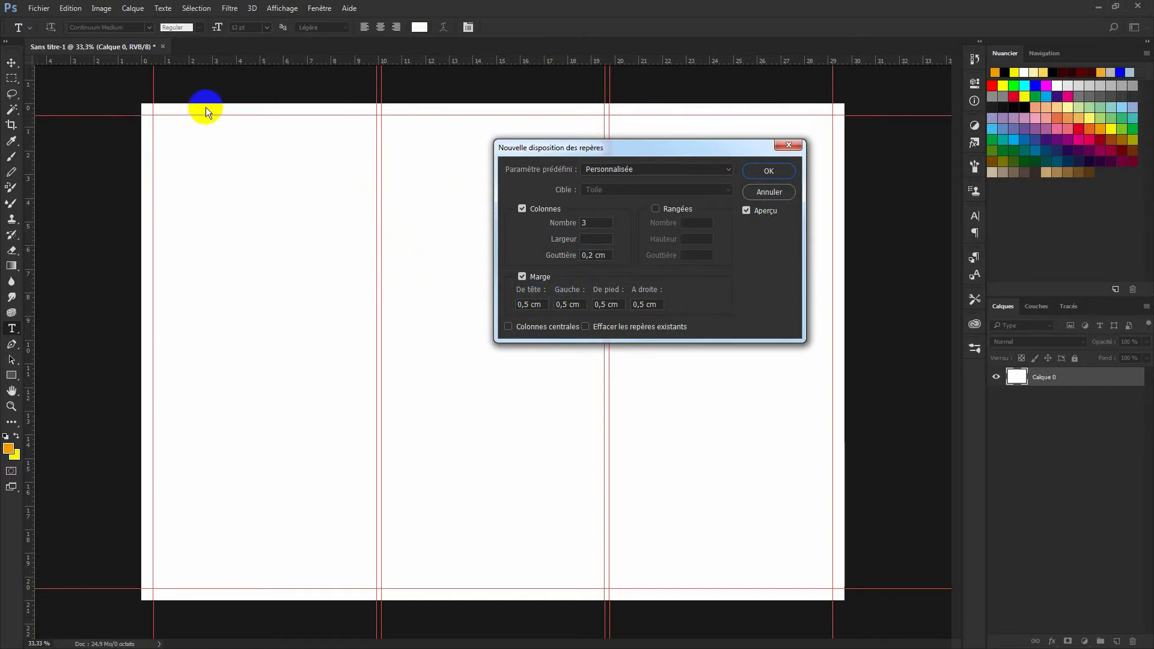
left_click(776, 172)
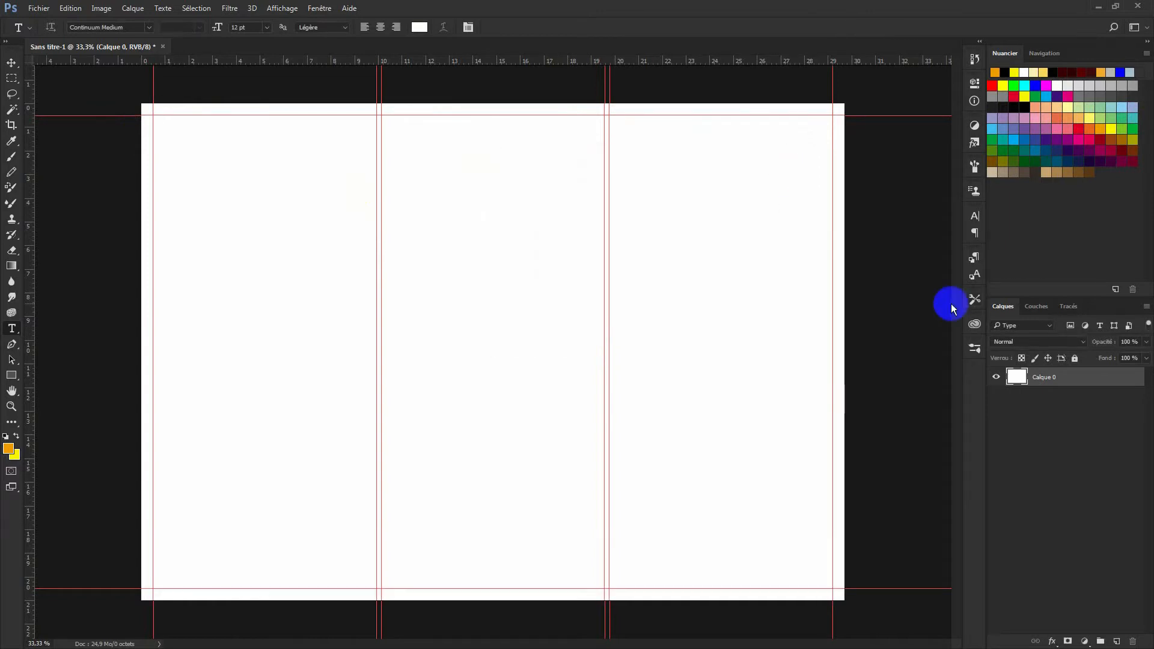
Create three layer groups and name them G, M and D from the lowest to the uppermost.
left_click(1101, 641)
left_click(1100, 640)
left_click(1100, 641)
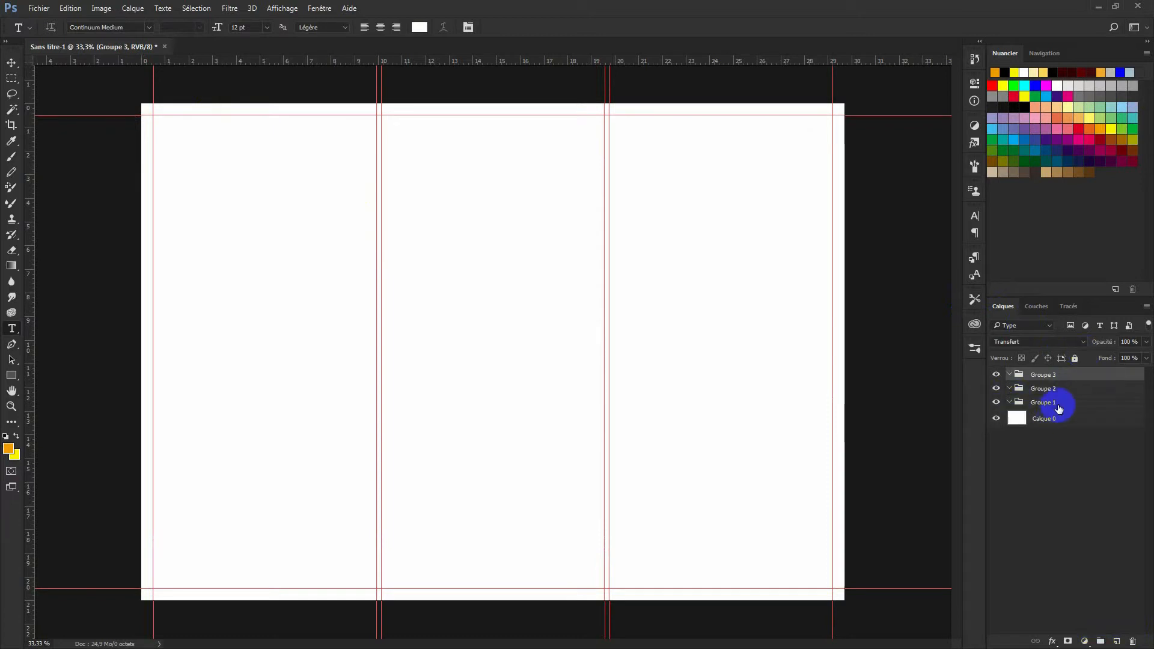
left_click(1032, 404)
double_click(1038, 404)
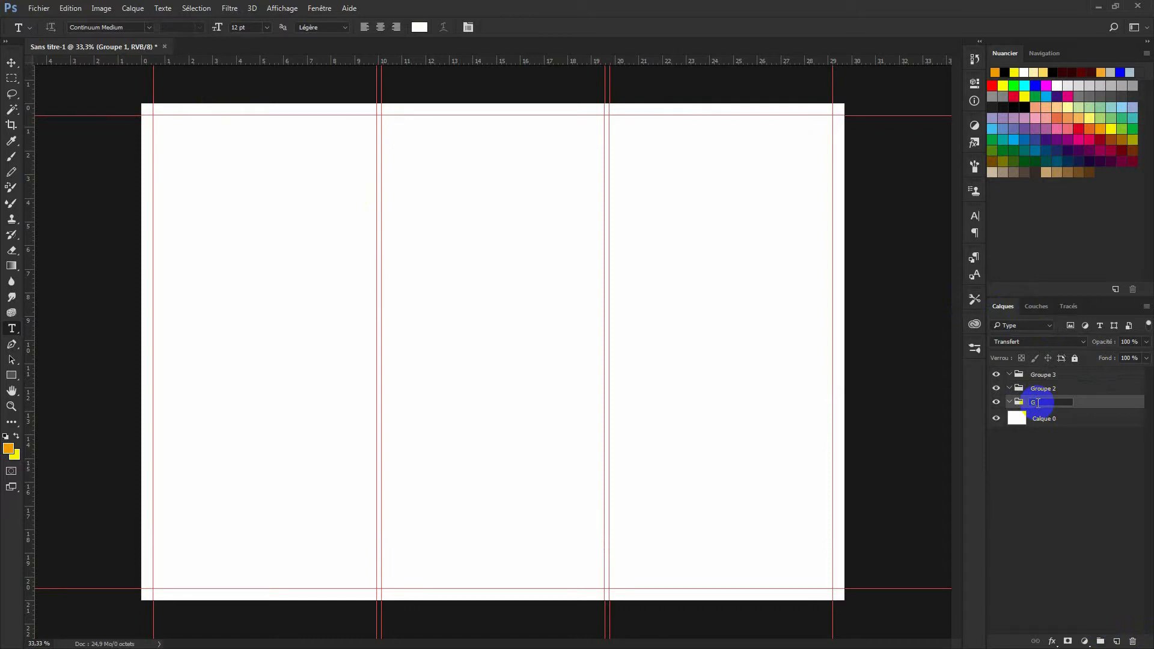
double_click(1045, 389)
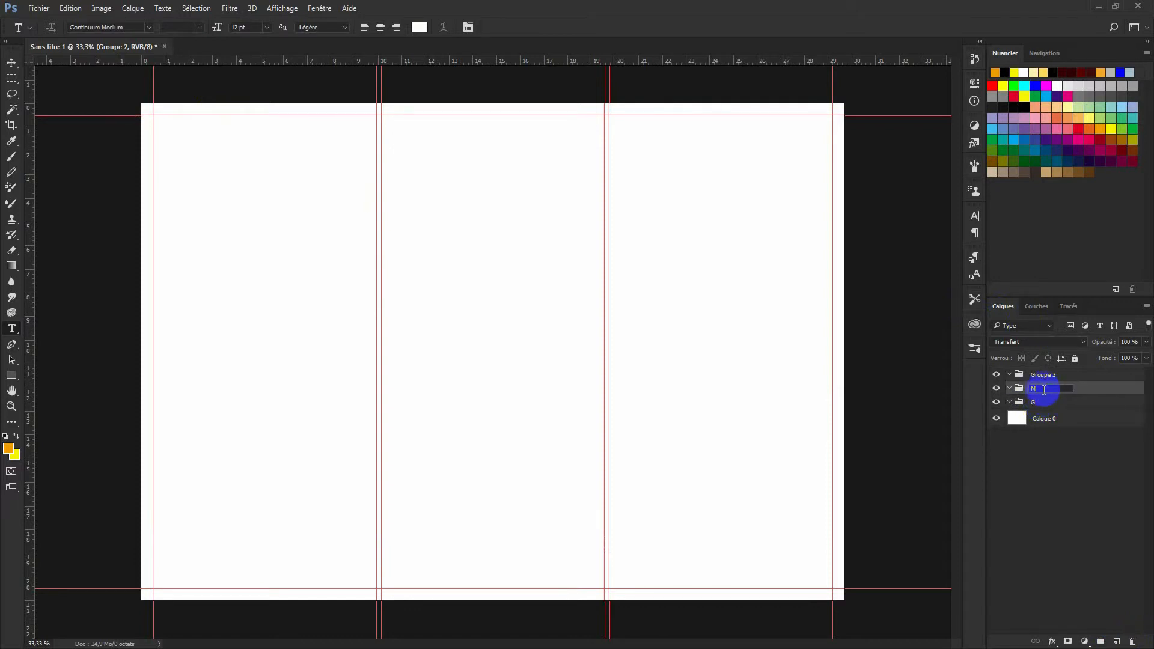
double_click(1042, 375)
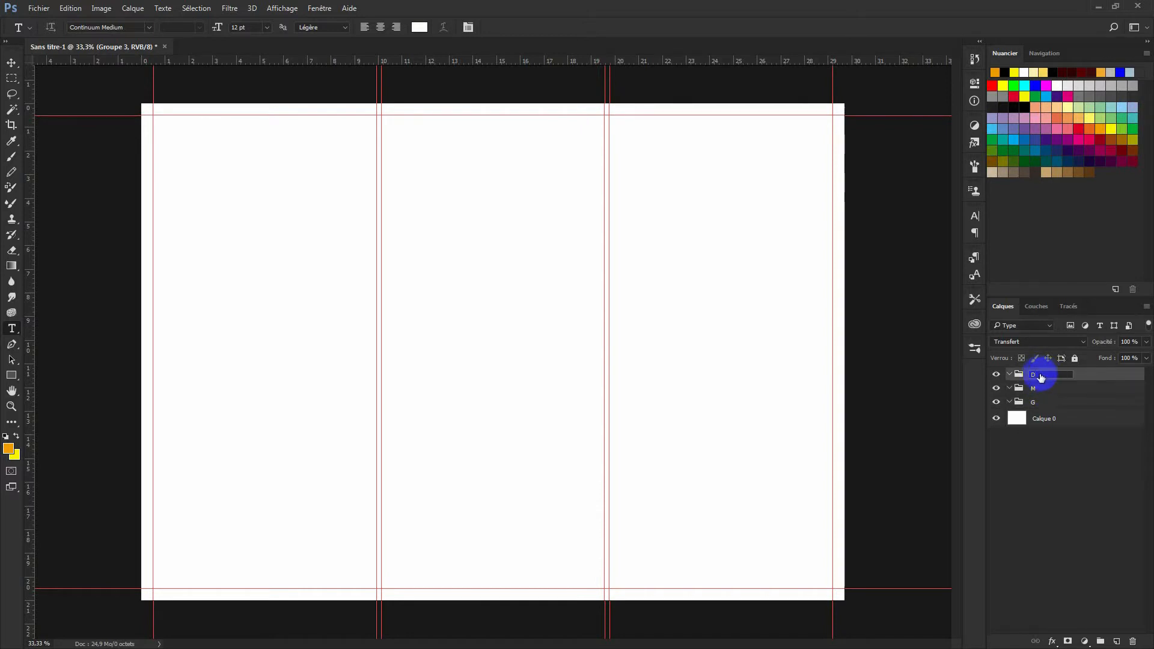
In group G, draw a rectangle of about 1115 x 2362 px filling the left guide column, with black fill and no stroke.
left_click(1047, 408)
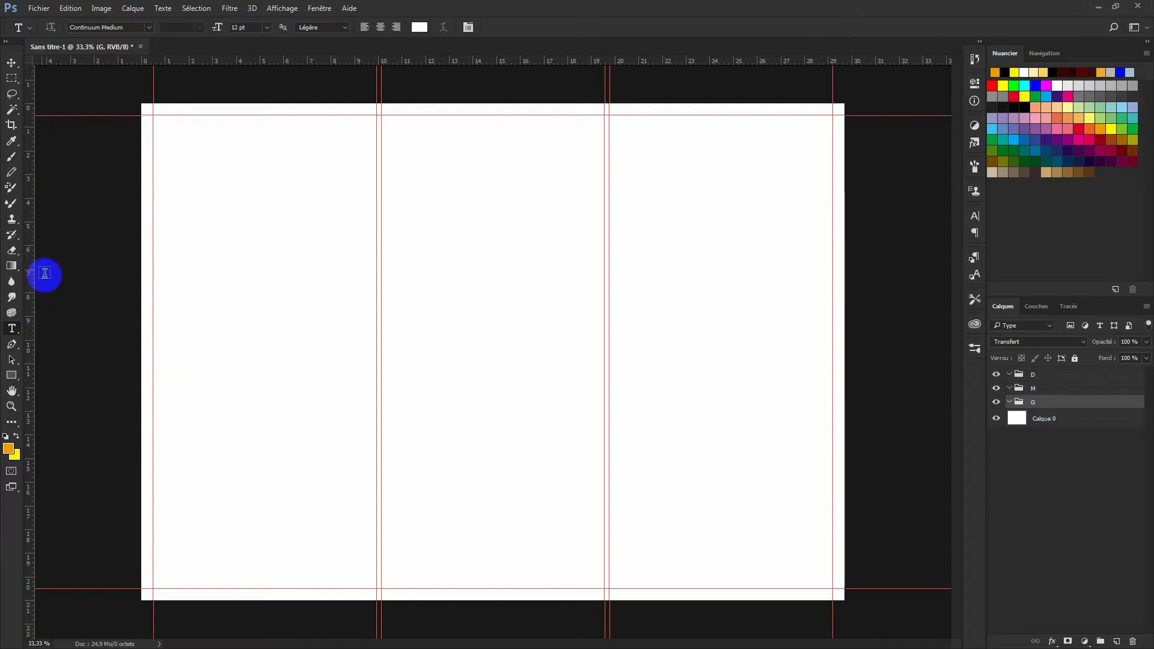
left_click(11, 375)
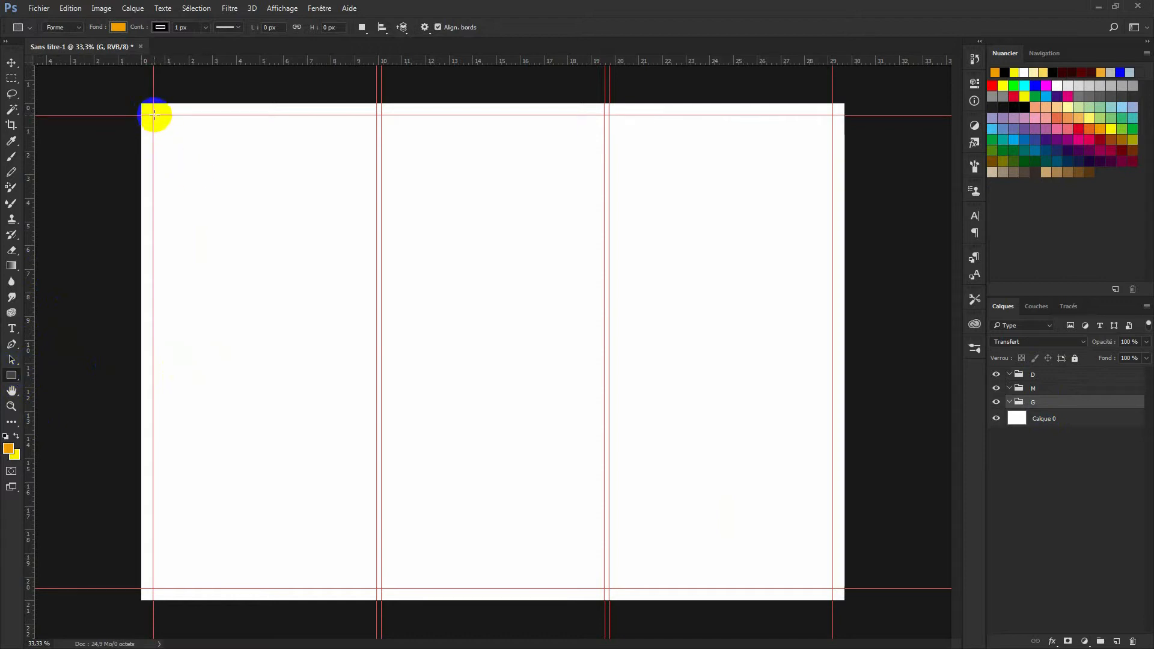
left_click_drag(153, 114, 377, 589)
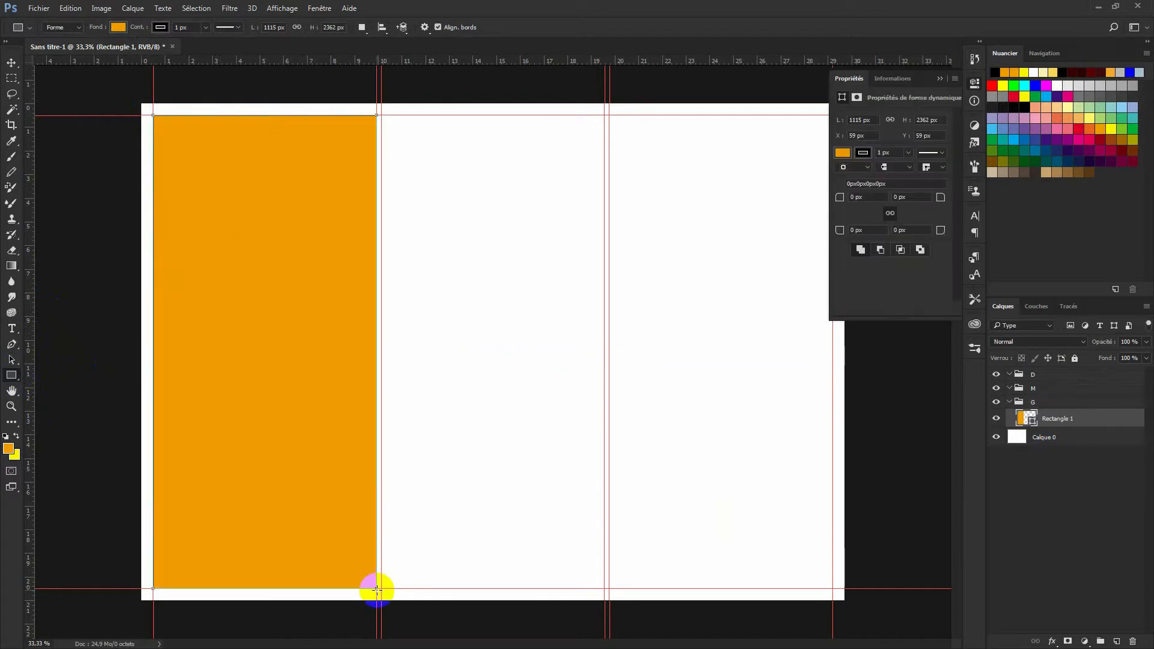
left_click(868, 153)
left_click(867, 177)
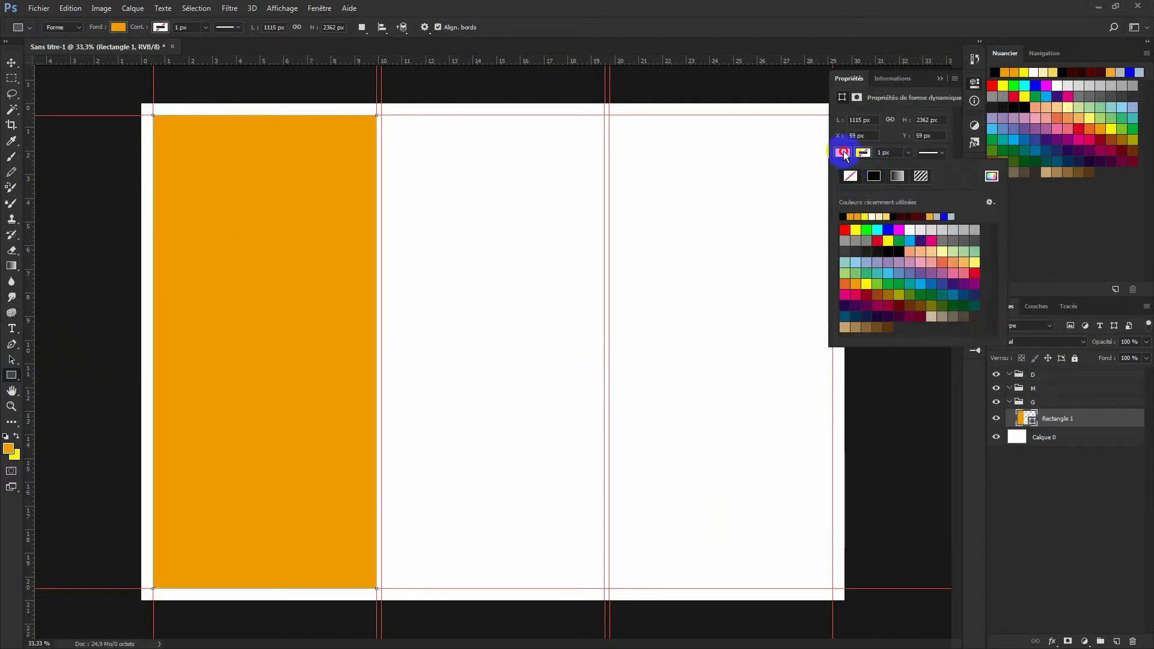
left_click(844, 216)
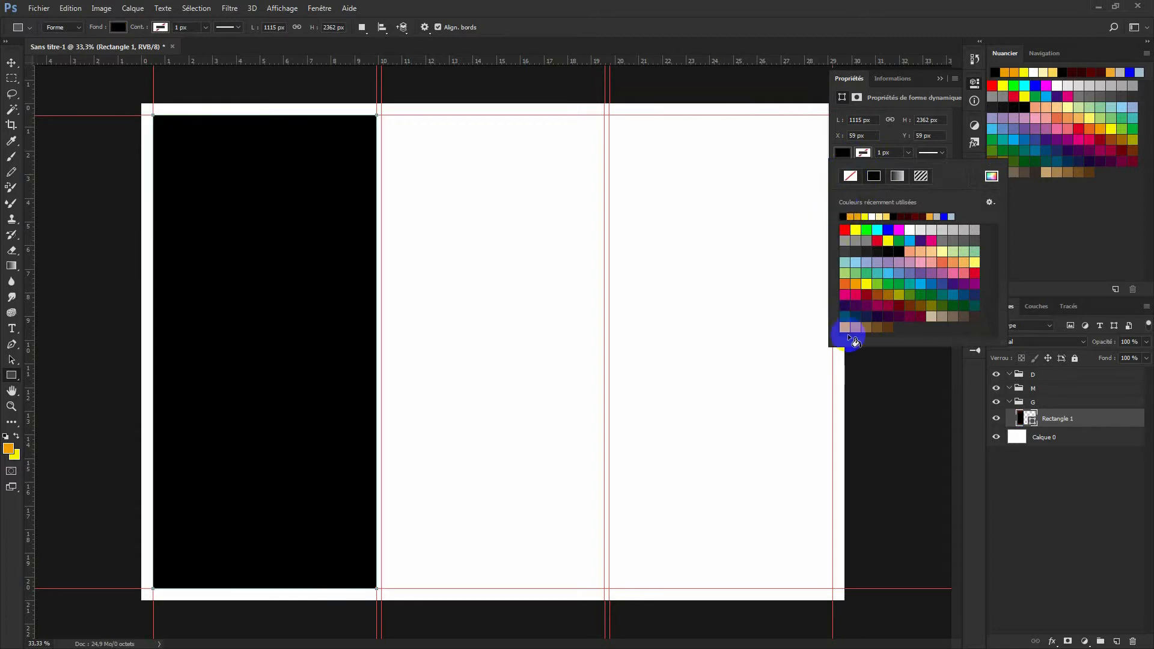
Duplicate the black rectangle twice and place one copy in group D and the other in group M.
left_click(12, 62)
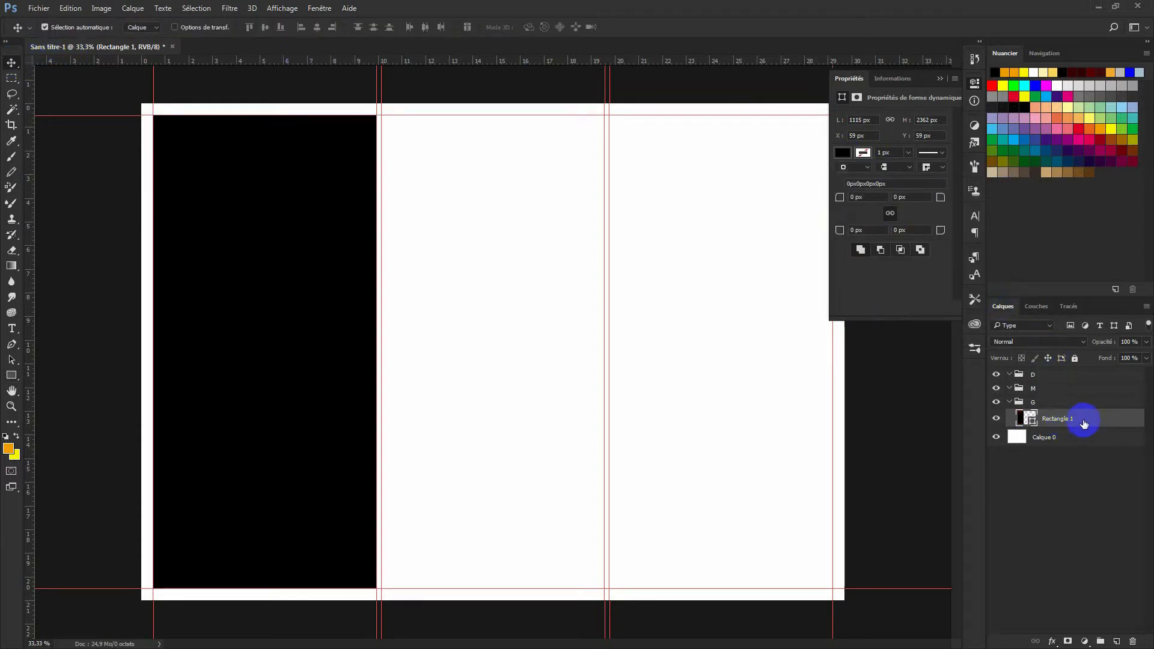
key("ctrl+j")
key("ctrl+j")
left_click_drag(1084, 424, 1031, 377)
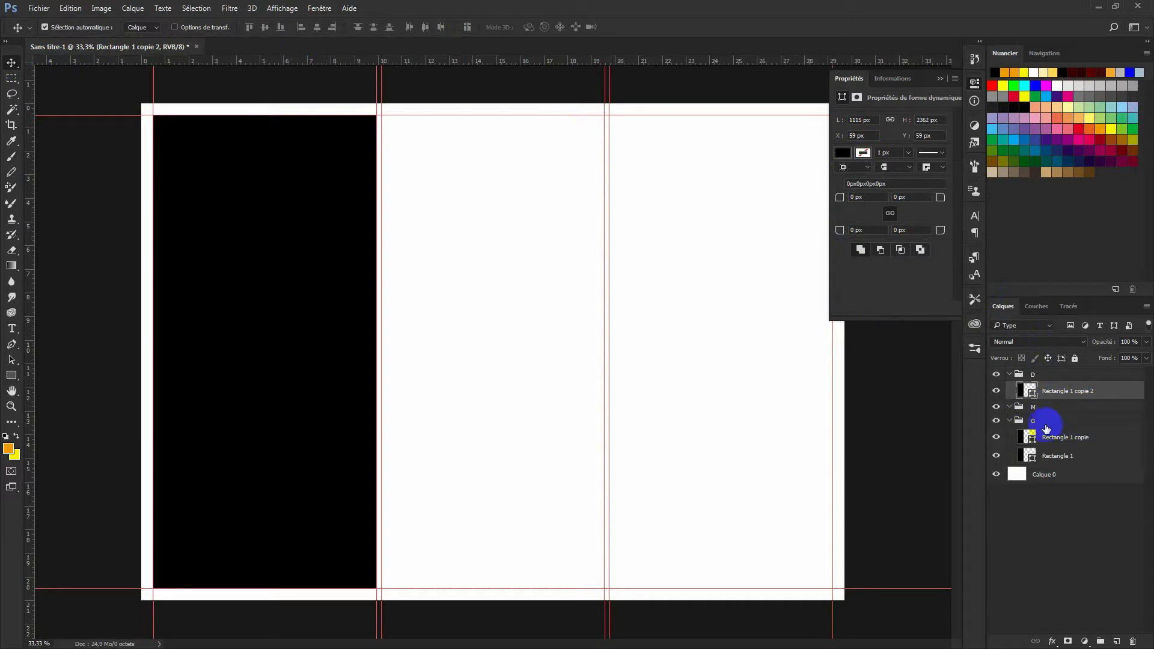
left_click_drag(1054, 435, 1035, 406)
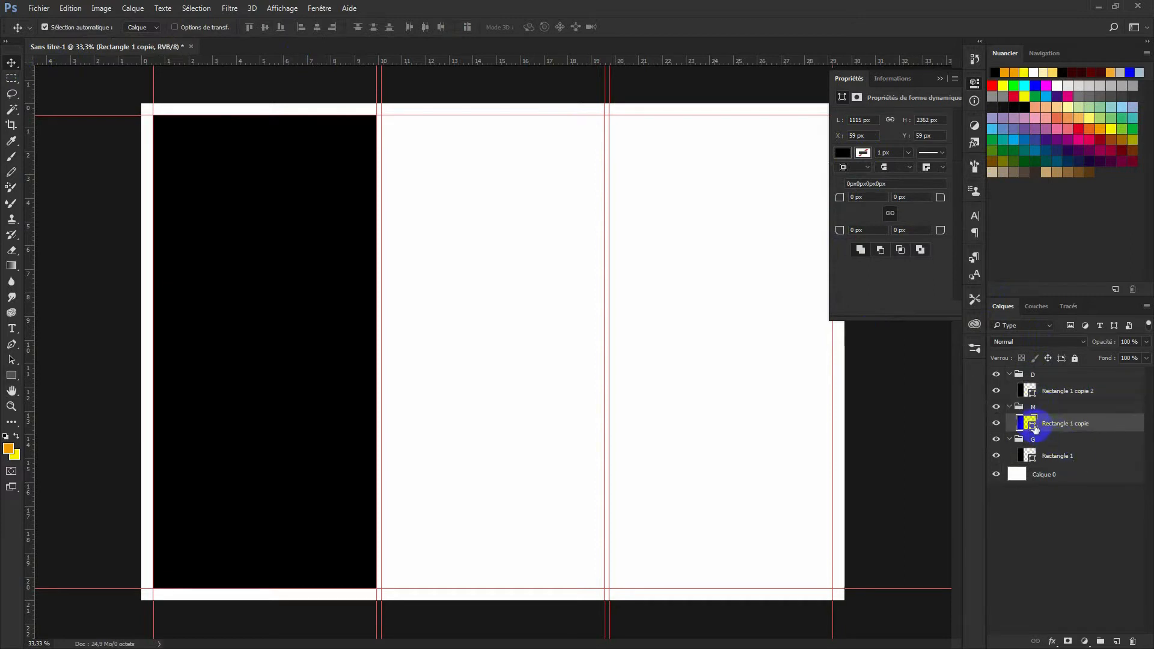
Move group D's rectangle into the right guide column and group M's rectangle into the middle column.
left_click_drag(304, 330, 762, 336)
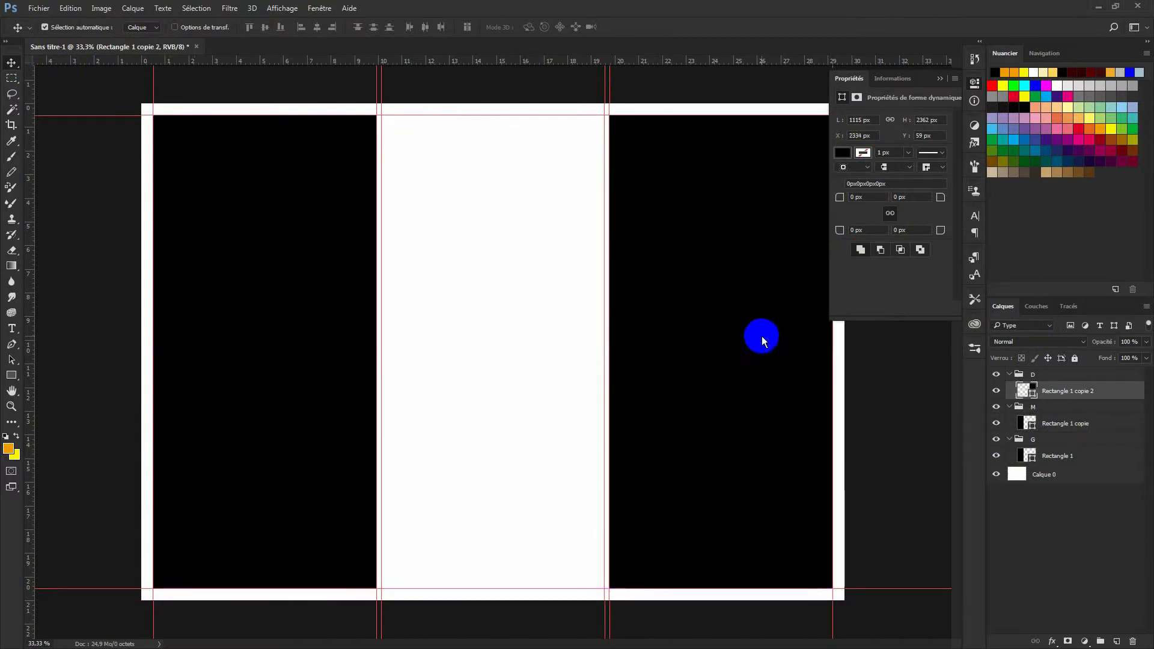
left_click(940, 78)
left_click(327, 417)
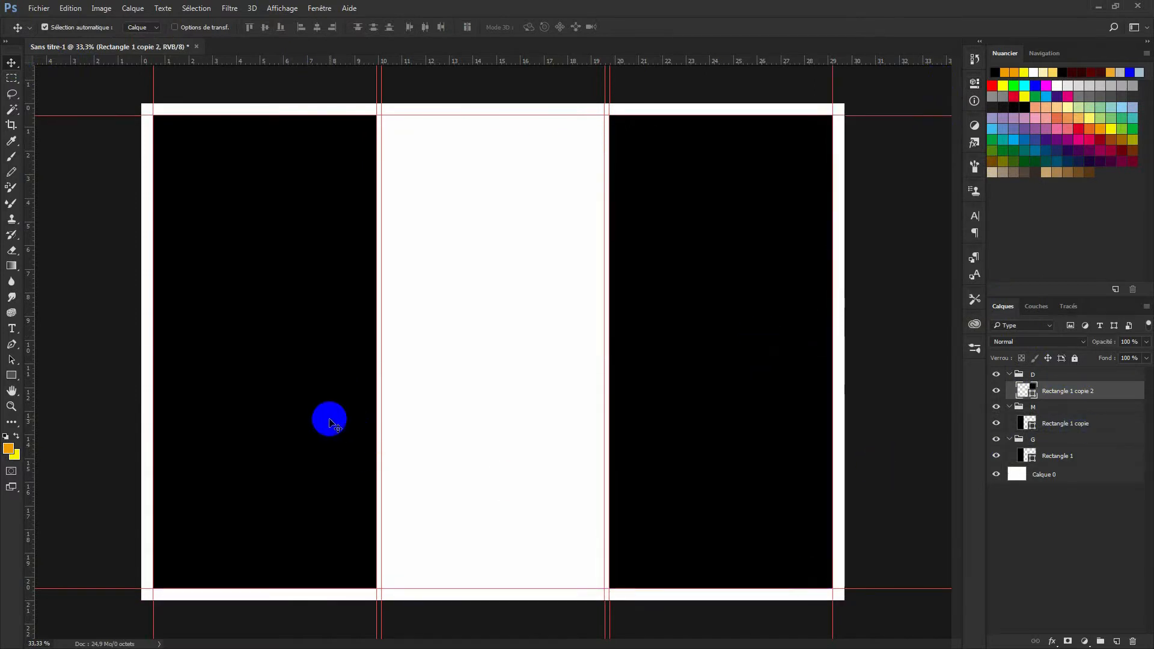
left_click(1065, 416)
left_click_drag(377, 361, 529, 328)
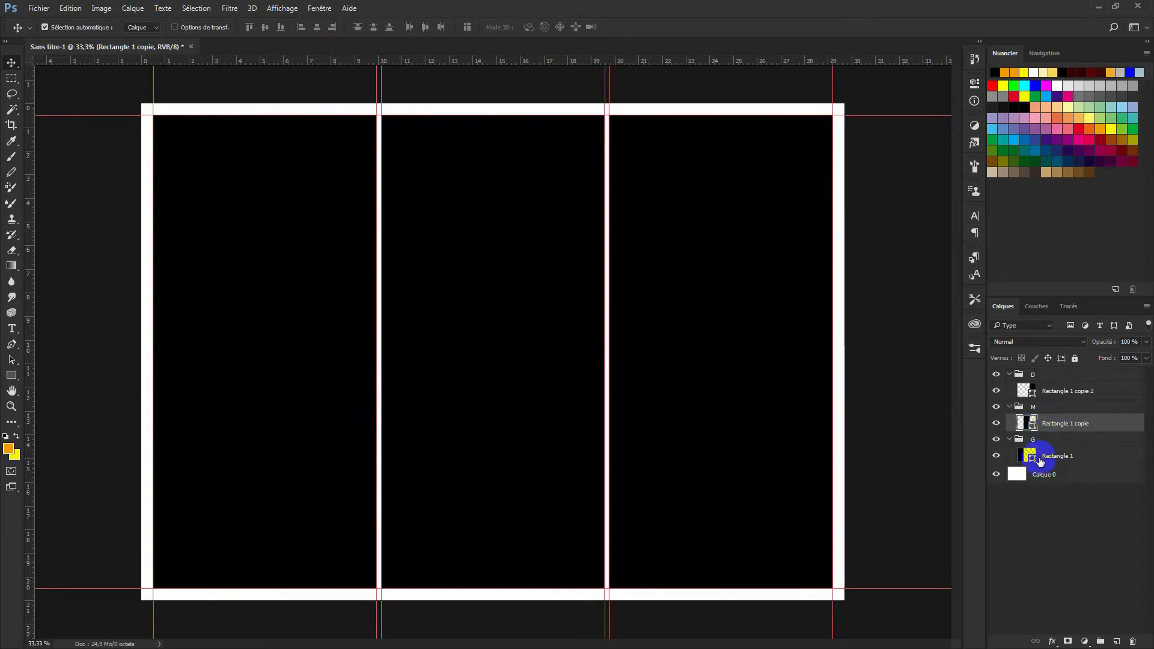
Collapse groups D and M in the layer stack, leaving group G expanded.
left_click(1013, 406)
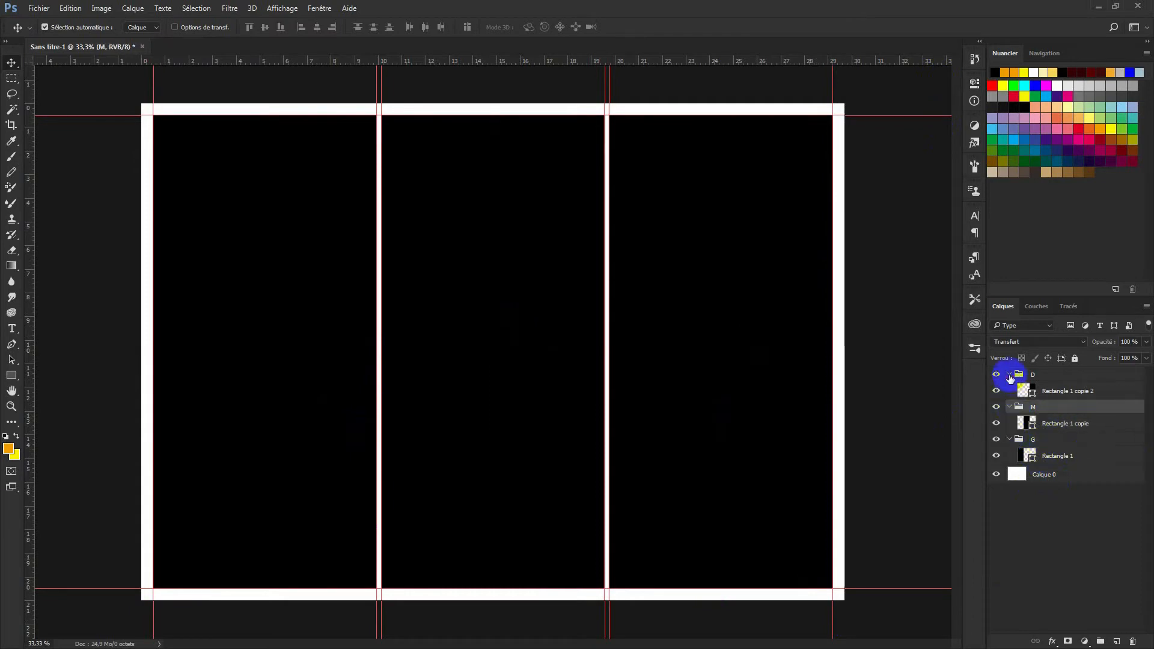
left_click(1009, 375)
left_click(1010, 389)
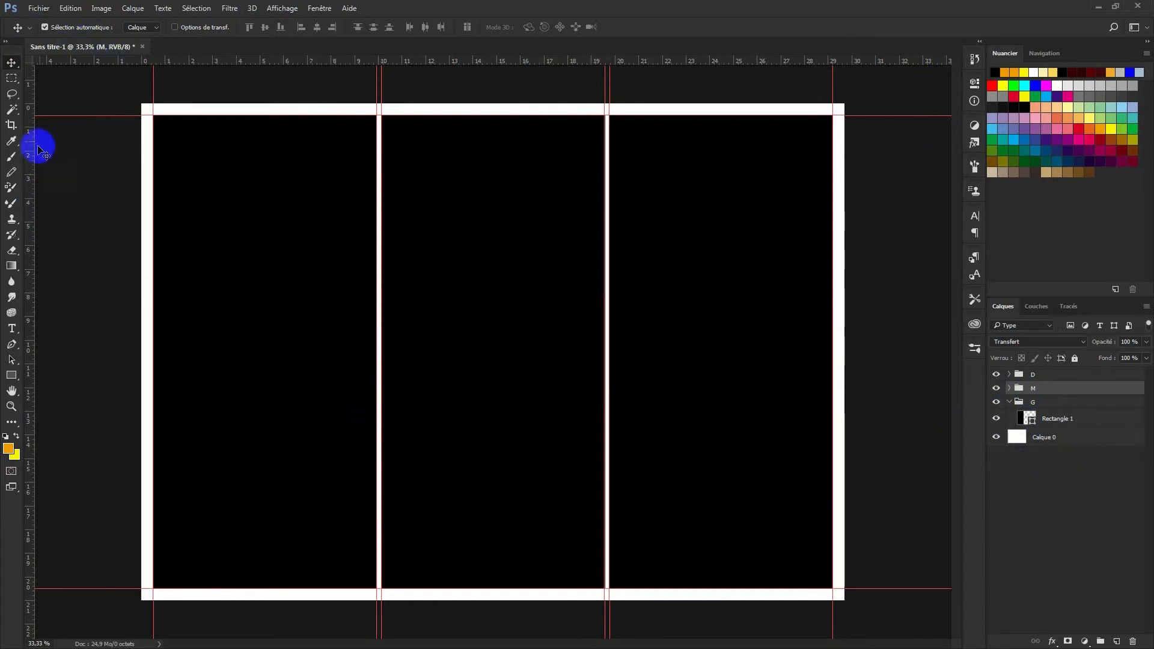
Choose a full-bodied 2500 px flame brush from the flame presets near the end of the brush collection.
left_click(11, 156)
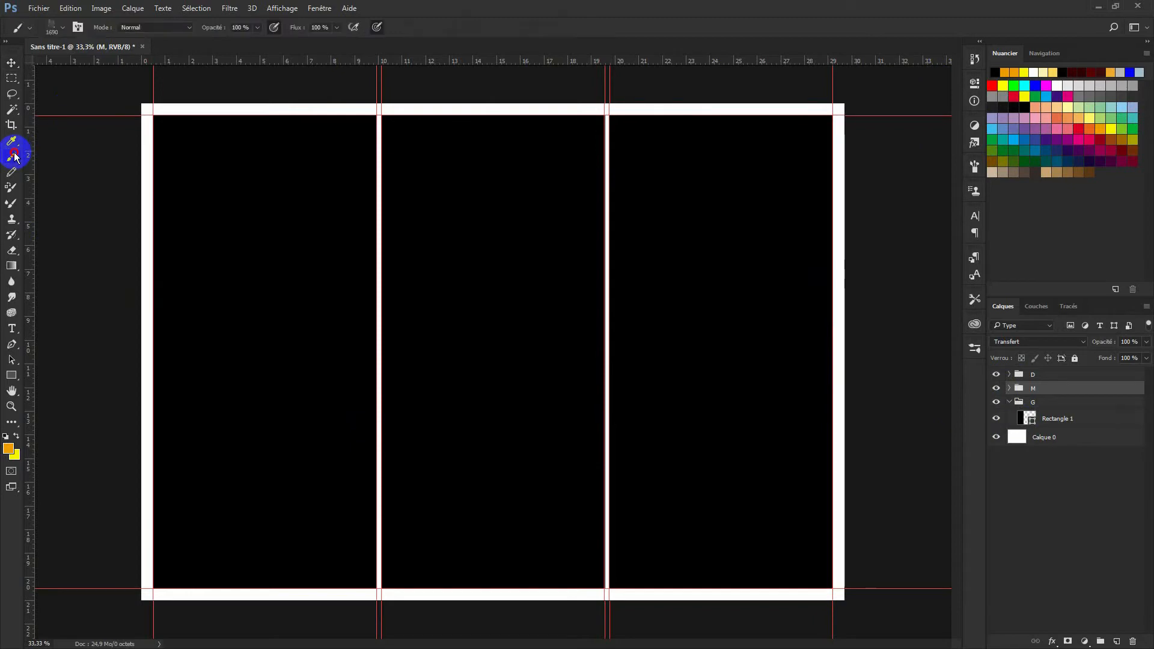
left_click(53, 30)
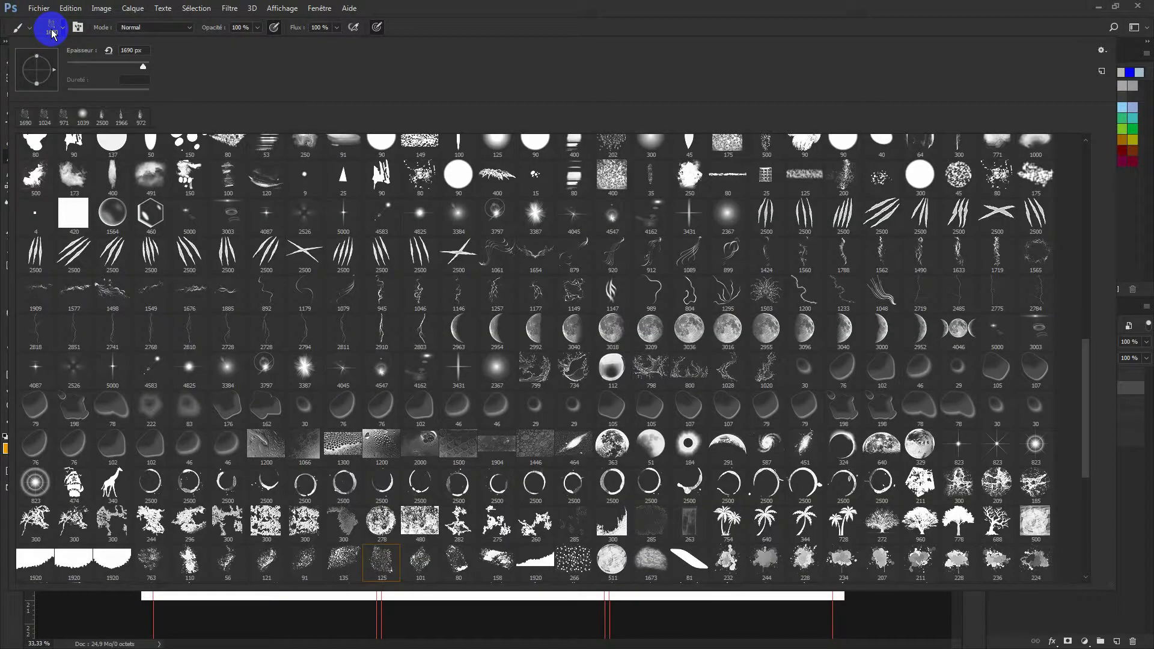
left_click_drag(1087, 430, 1088, 558)
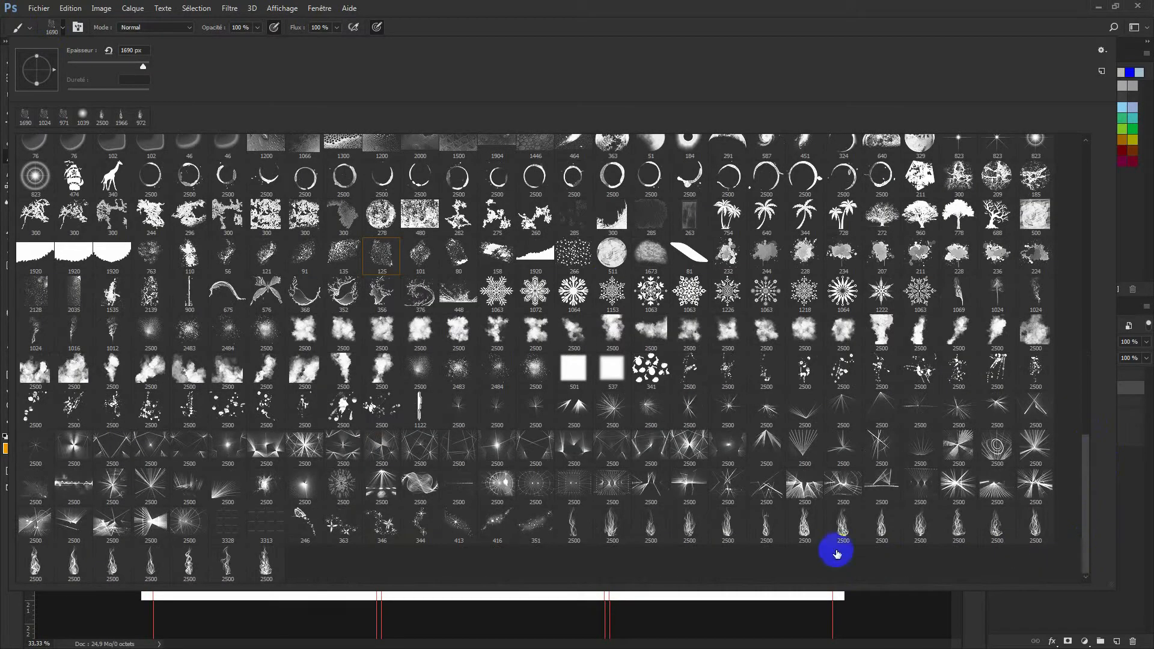
left_click(842, 533)
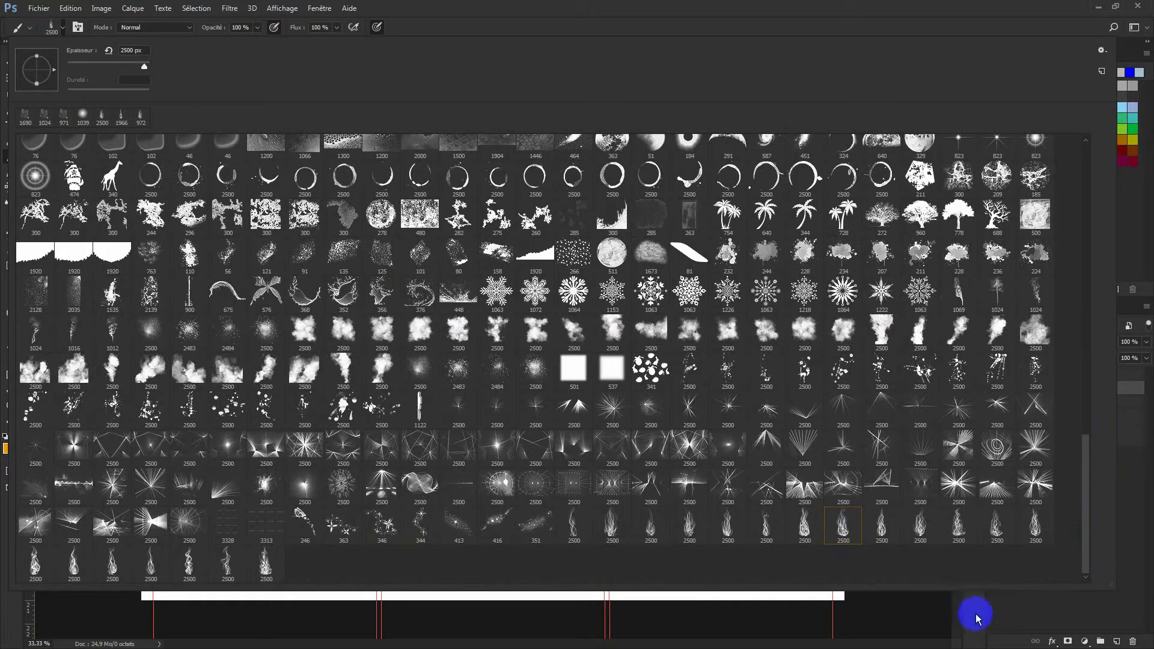
left_click(977, 619)
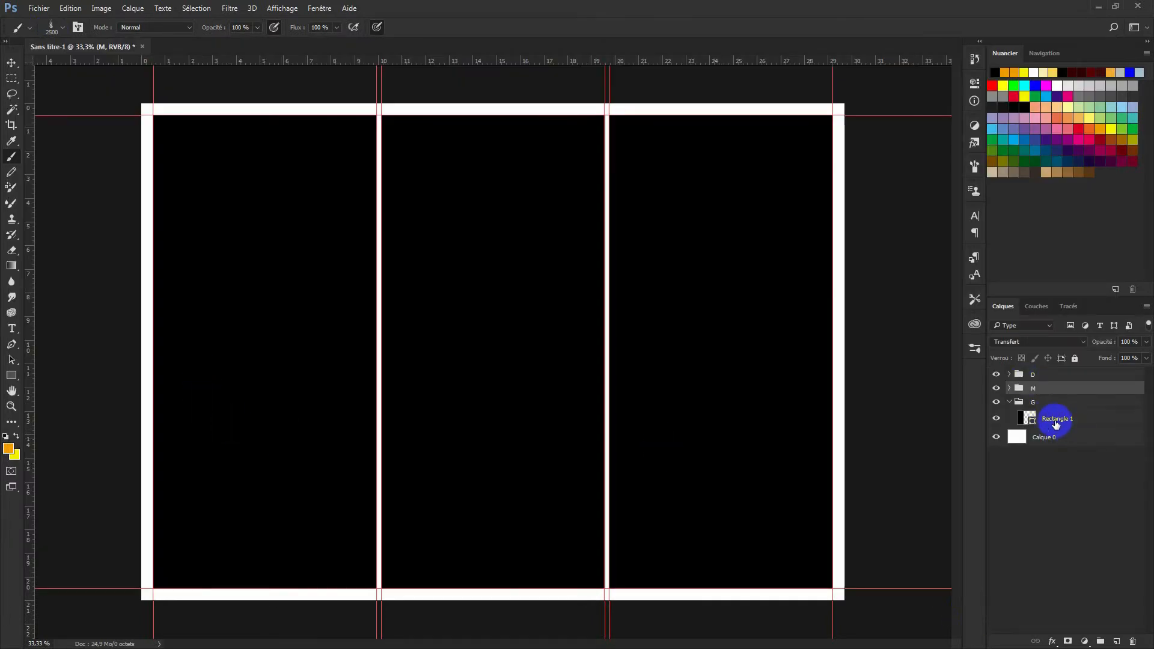
Add a new layer above group G's rectangle and stamp an orange flame at 1804 px in the lower part of the left panel.
left_click(1062, 429)
left_click(1117, 641)
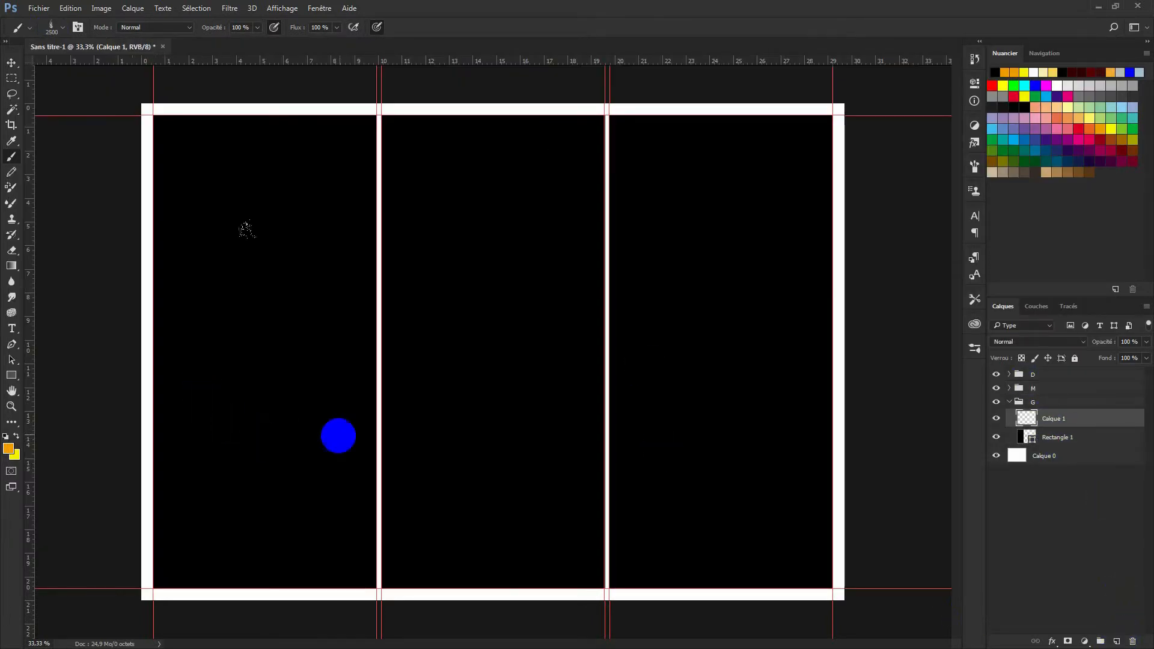
left_click_drag(325, 322, 261, 330)
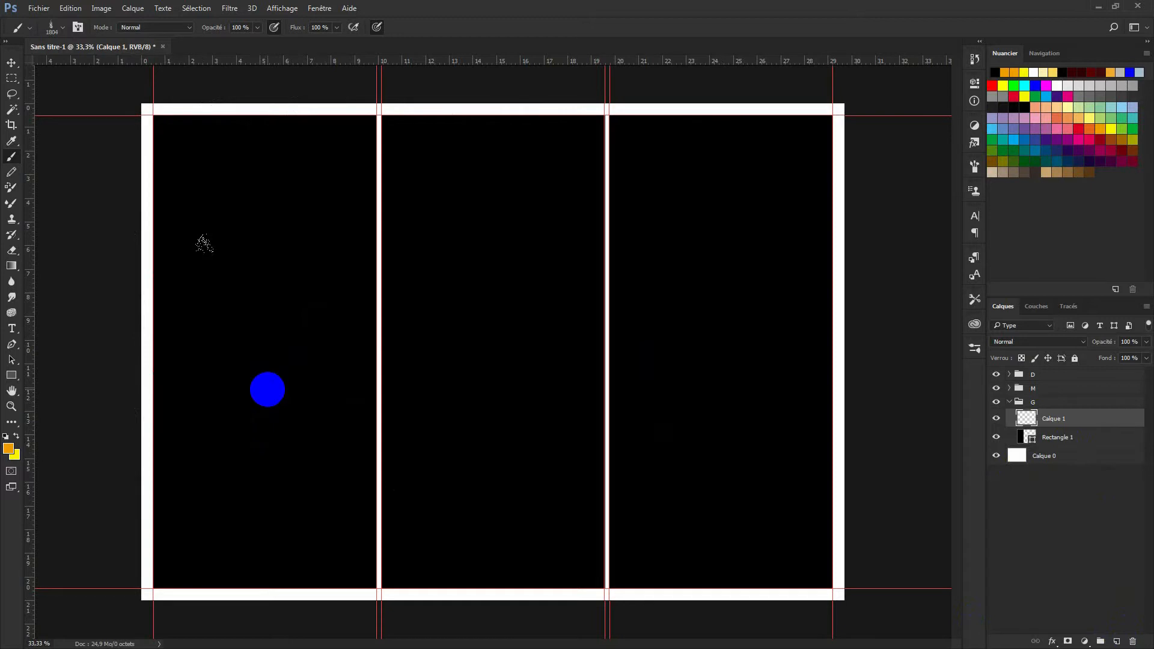
left_click(268, 390)
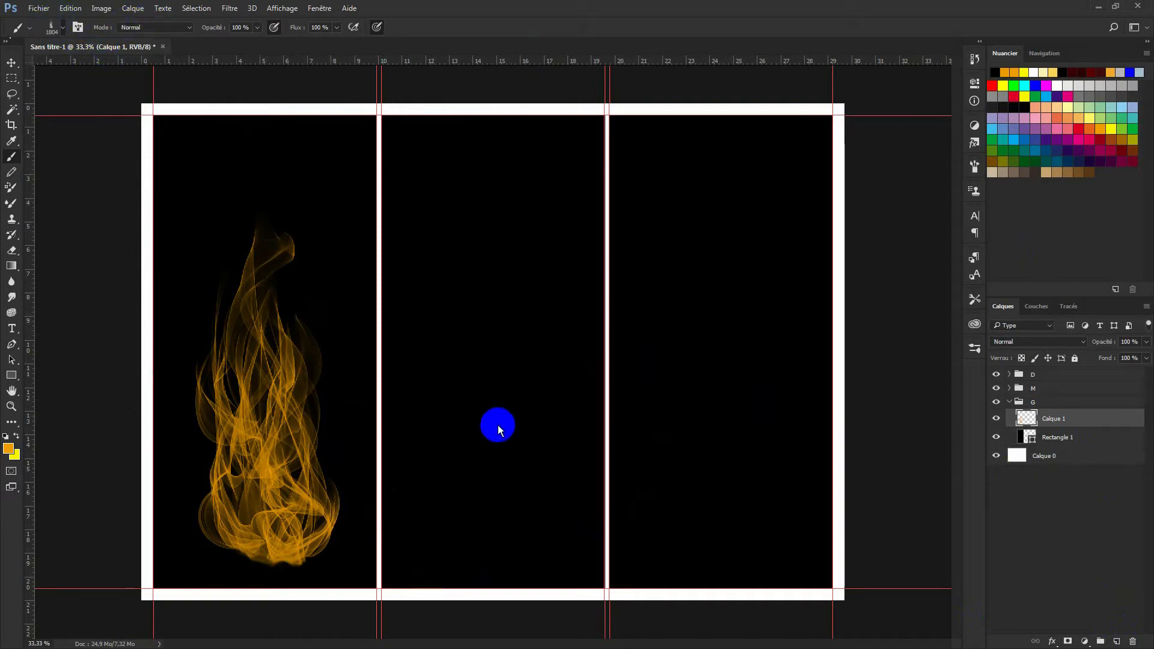
Choose the slender, wispy 2500 px flame brush at the start of the flame presets.
right_click(576, 498)
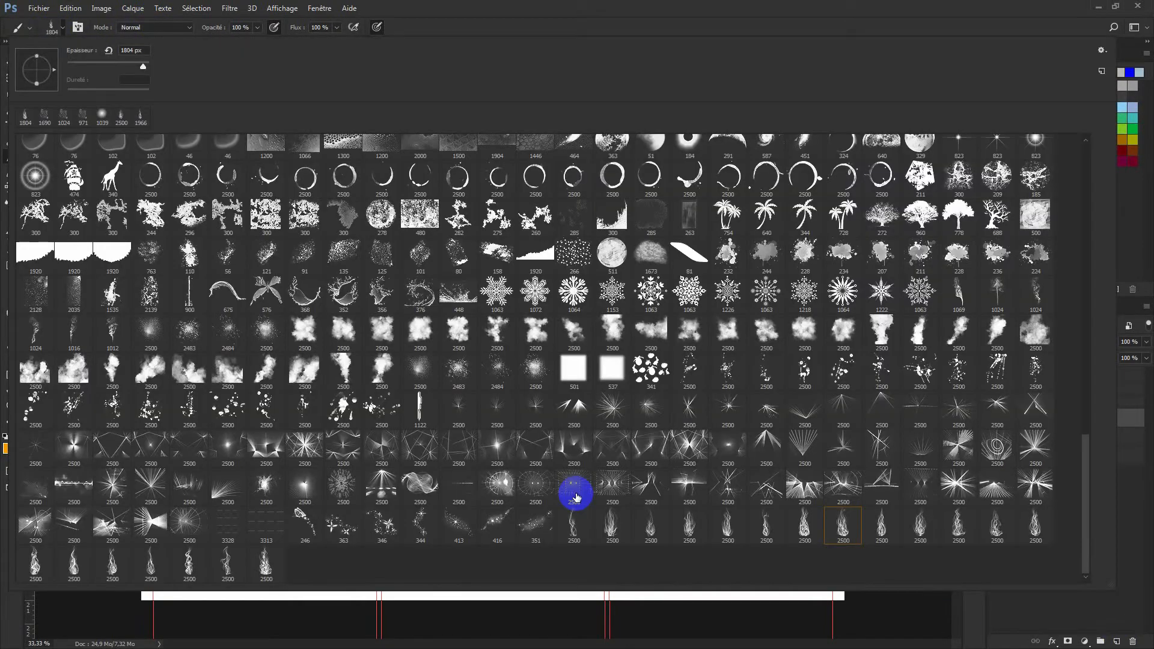
left_click(573, 525)
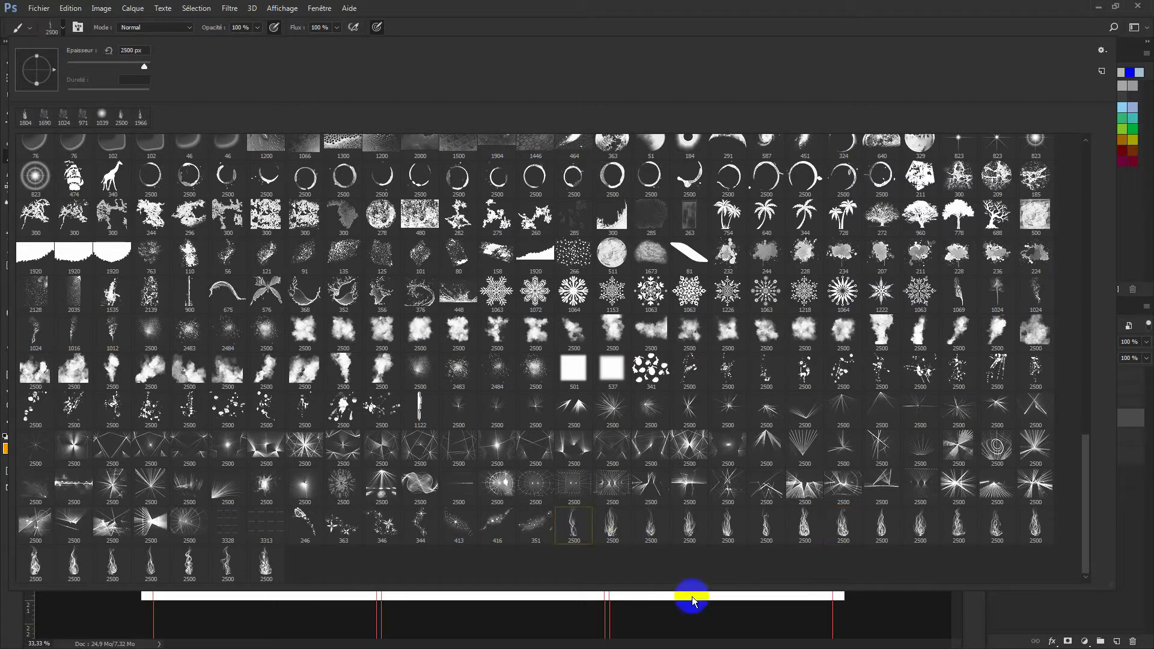
left_click(1113, 607)
left_click(278, 451)
left_click(1081, 422)
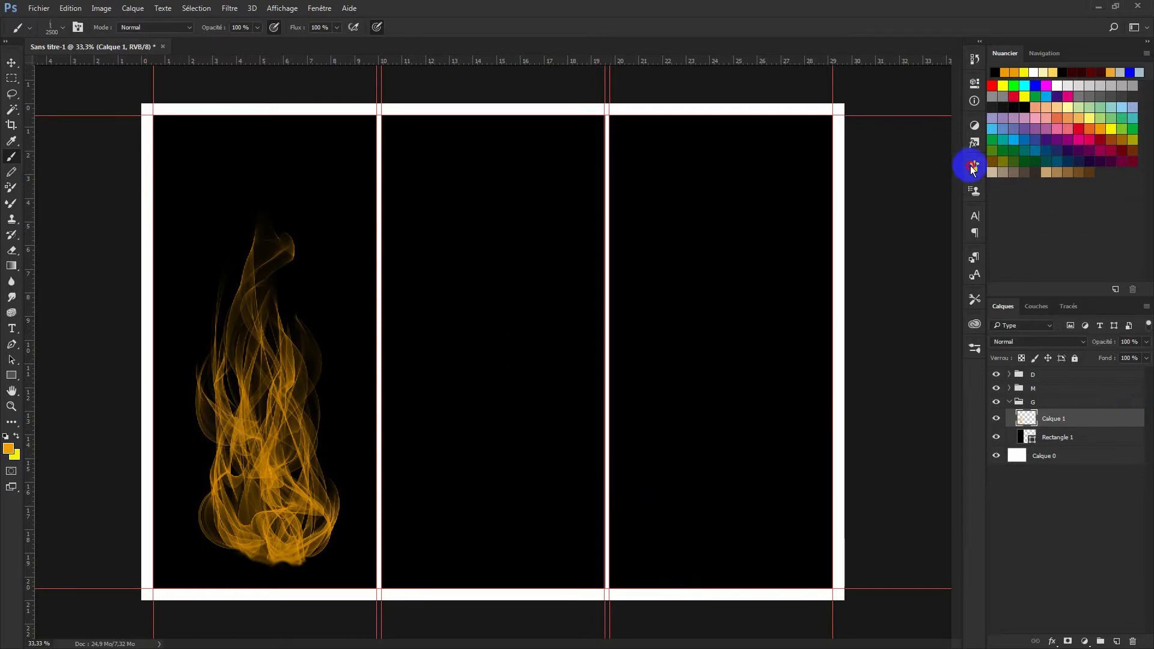
Tilt the flame brush tip to an angle of 10° in the brush tip shape settings.
left_click(972, 167)
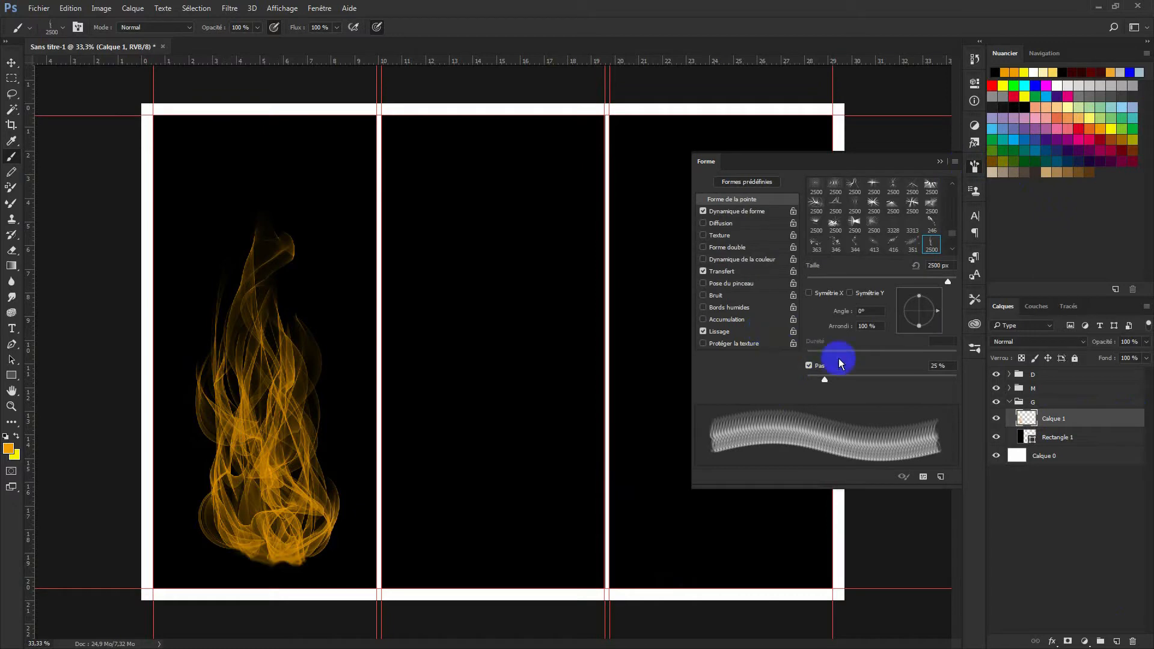
left_click(933, 322)
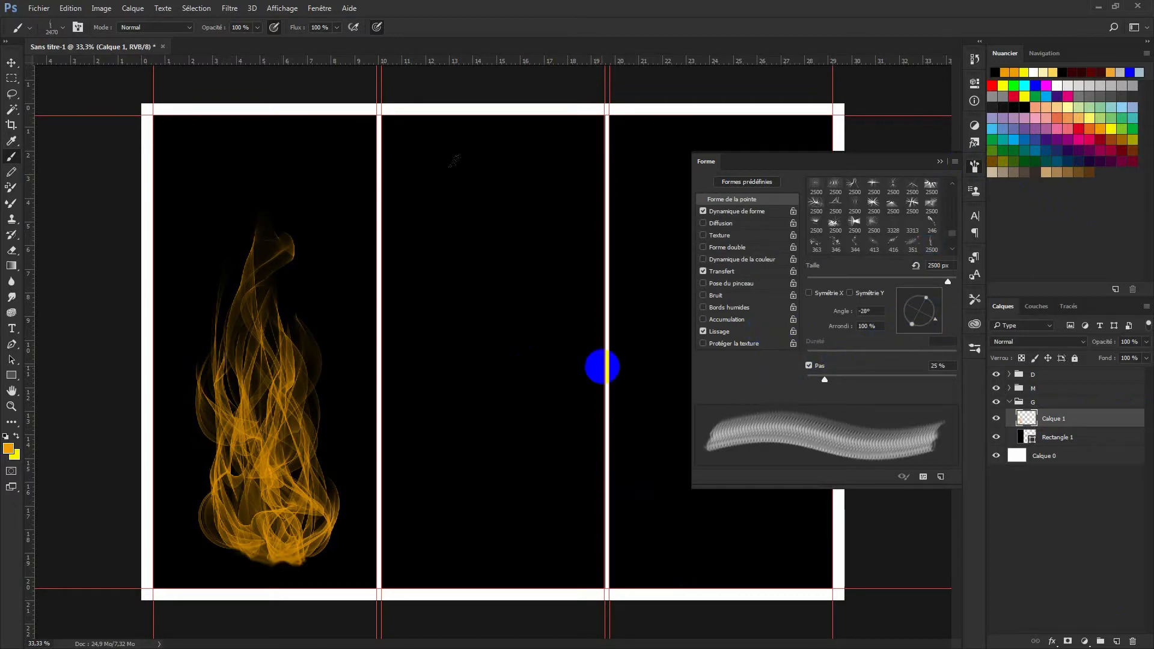
left_click(932, 303)
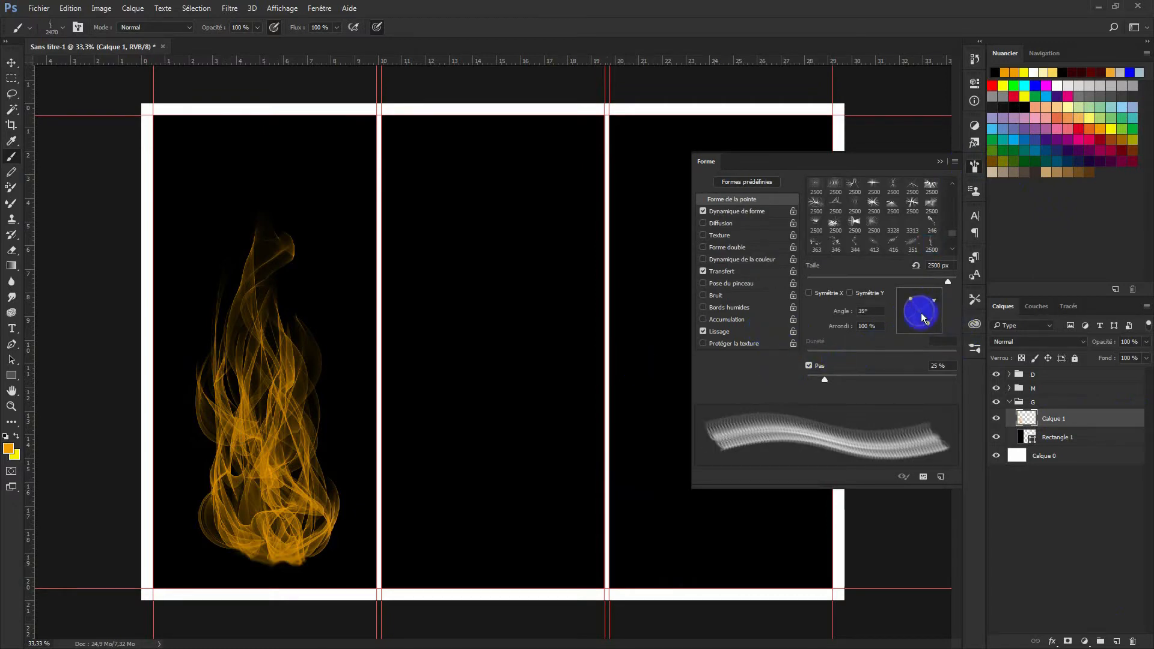
left_click(936, 314)
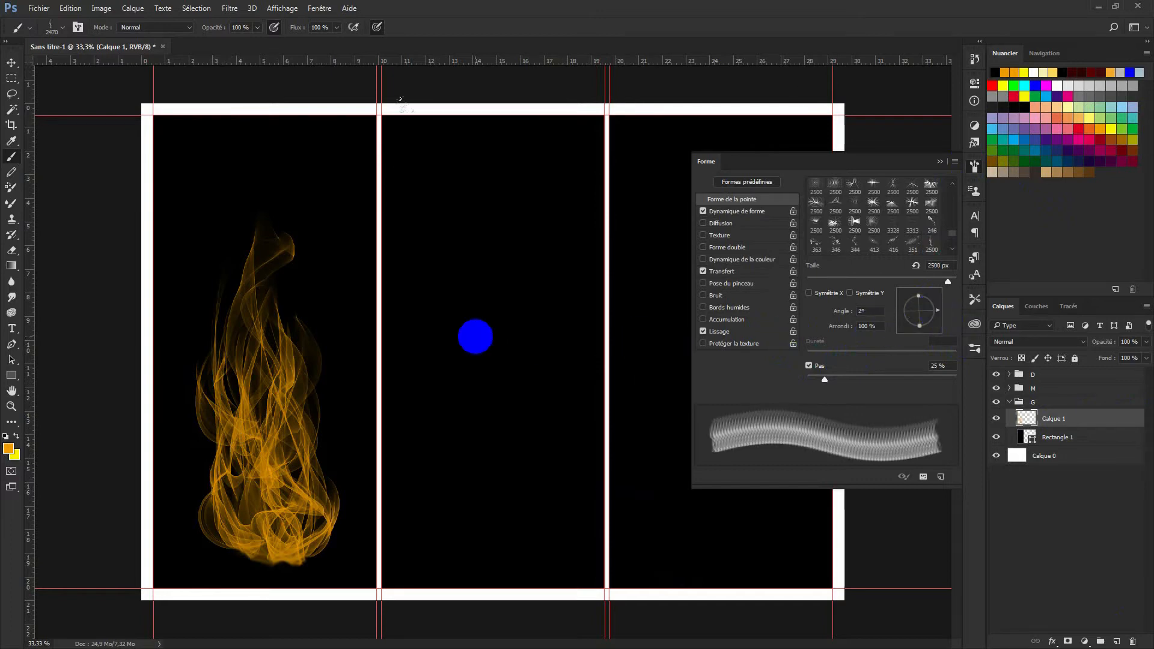
left_click(936, 313)
Add a new layer above Calque 1 and stamp the tilted flame at 2092 px along the left side of the left panel.
left_click(1118, 642)
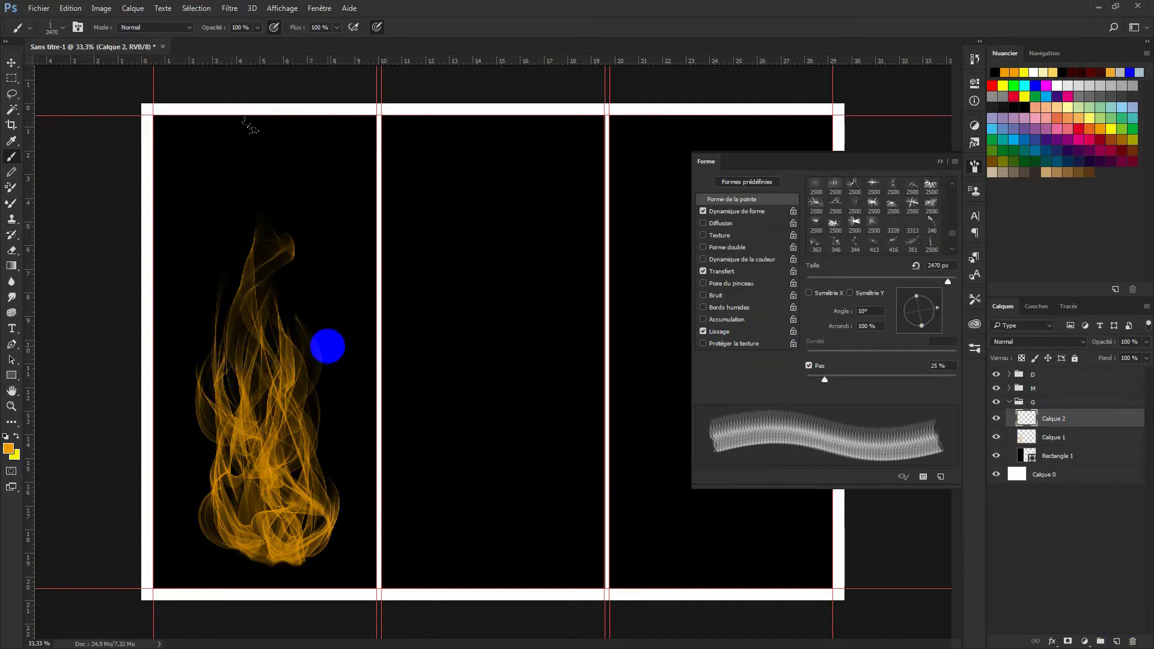
left_click_drag(323, 326, 286, 327)
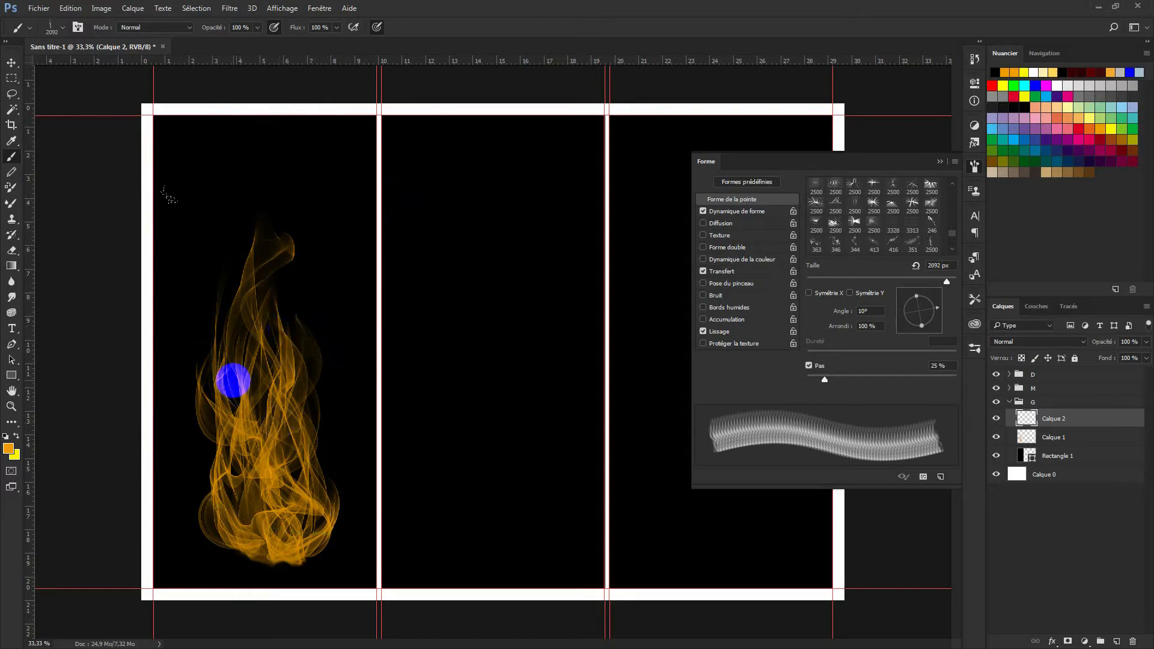
left_click(232, 371)
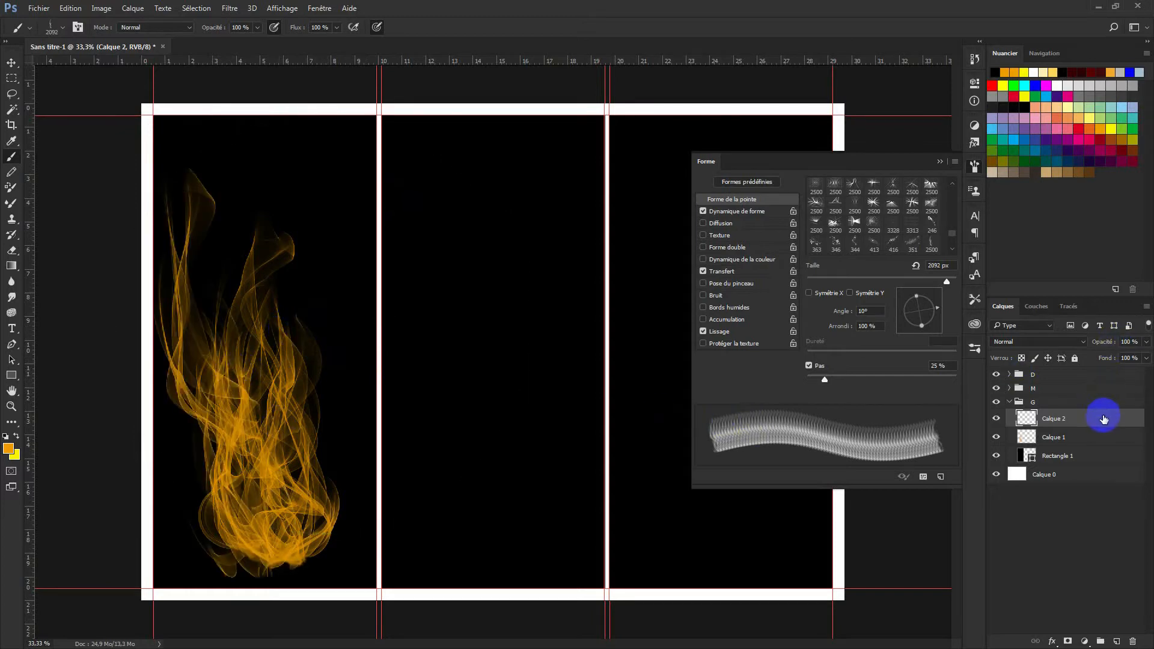
Free-transform the slender flame, shifting it left over the left panel's outer edge and rotating it slightly.
key("ctrl+t")
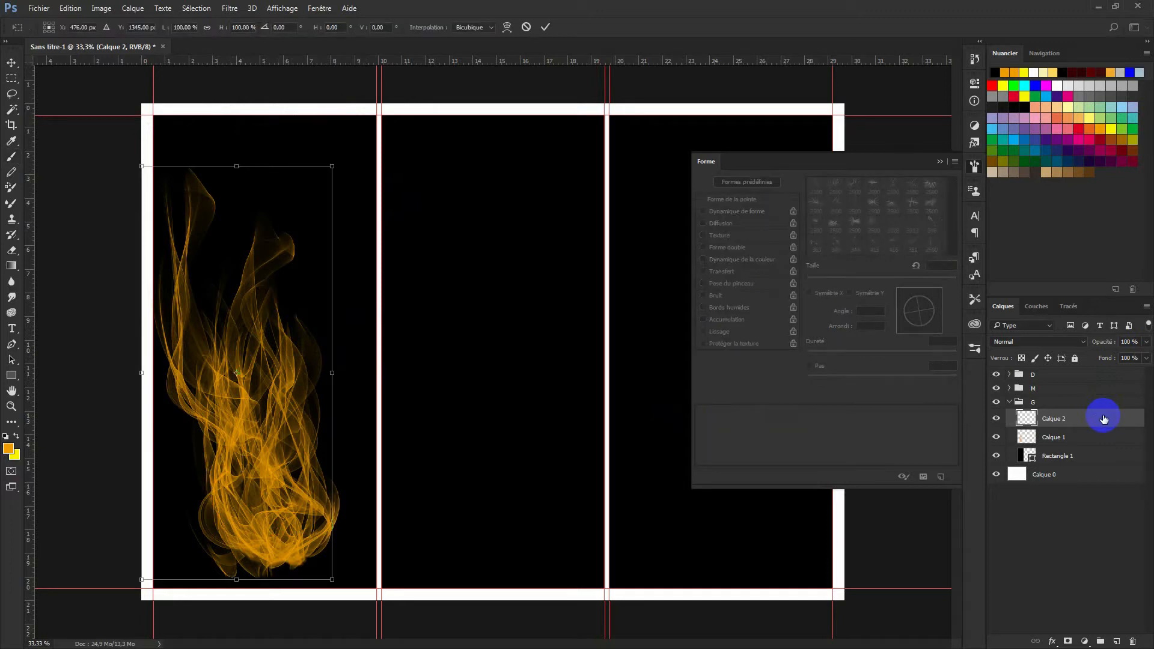
key("Left")
key("Left")
key("Left")
key("Left")
key("Left")
key("Left")
key("Left")
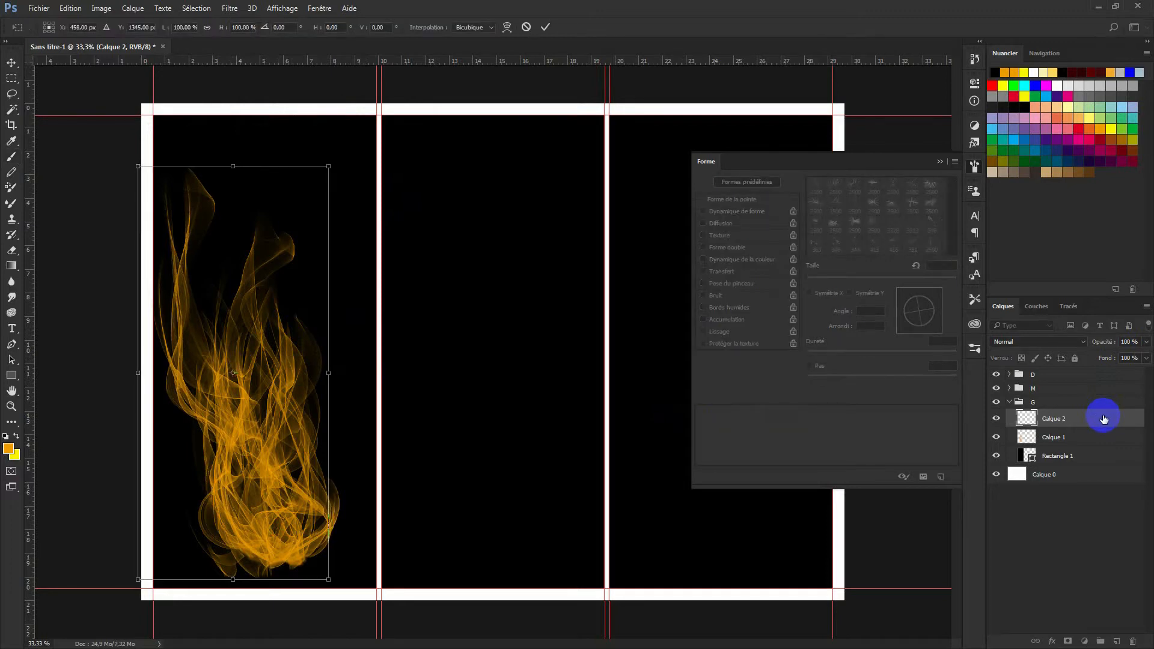
key("Left")
key("Left")
key("Left")
key("Left")
key("Left")
key("Left")
key("Left")
key("Left")
key("Left")
key("Left")
key("Left")
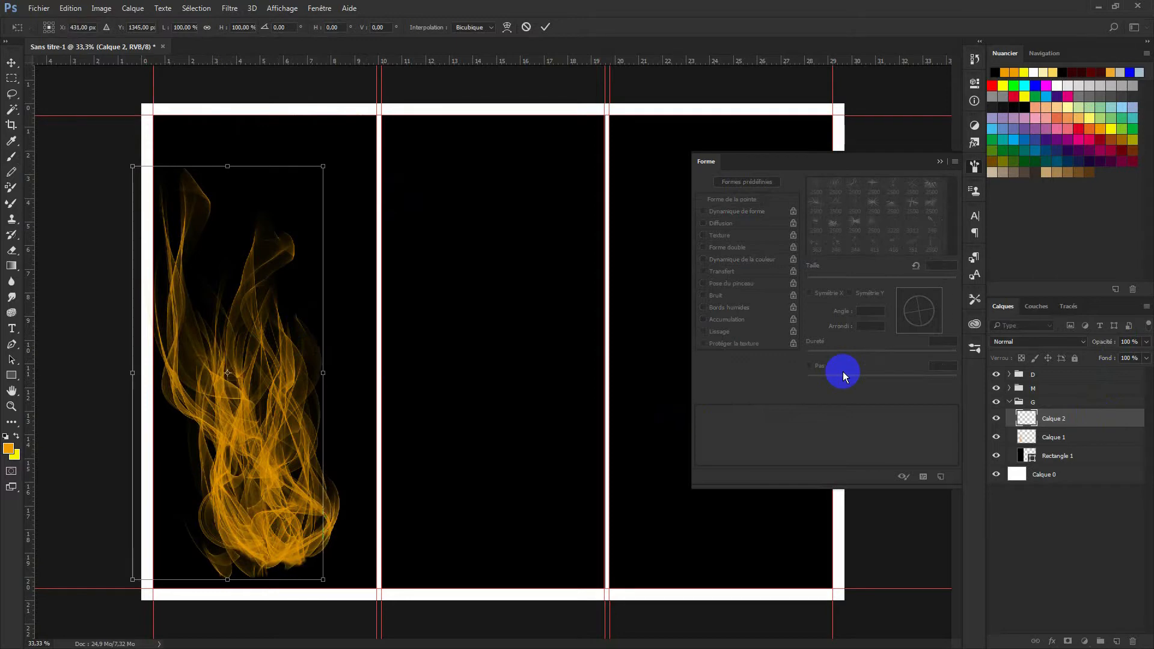
key("Left")
key("Left")
key("Left")
key("Left")
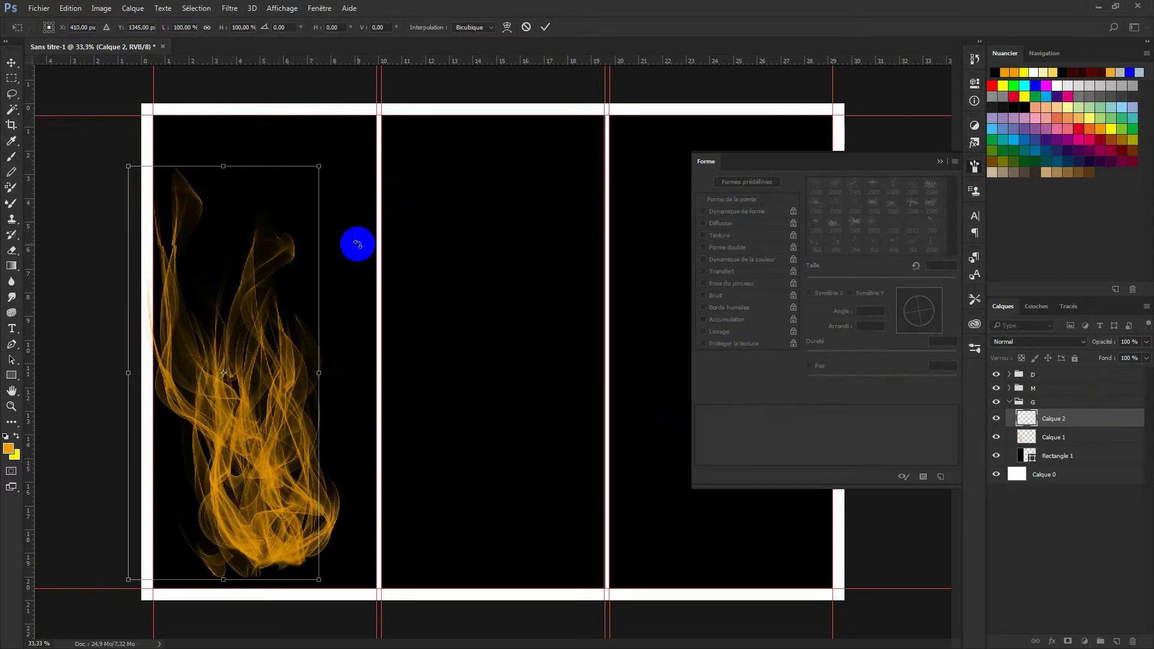
left_click_drag(330, 150, 337, 174)
left_click_drag(255, 426, 218, 446)
key("Return")
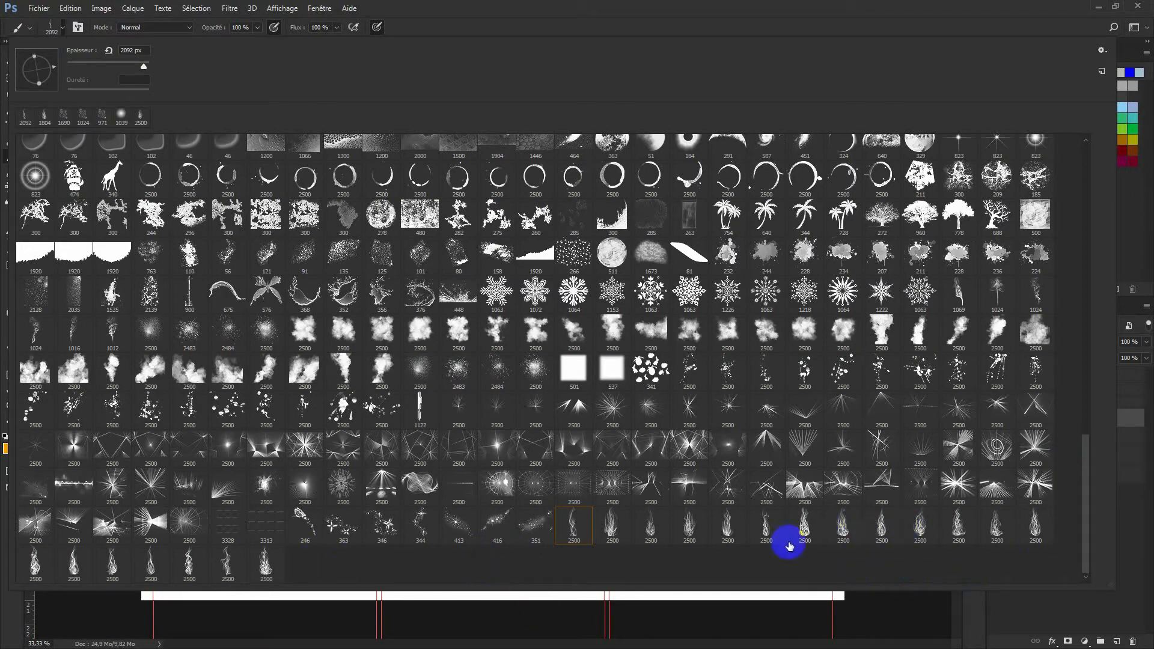
Using another flame brush tilted to -17°, stamp a 2470 px flame on a new layer above Calque 2, in the left panel's lower-right corner.
left_click(772, 524)
left_click(1106, 608)
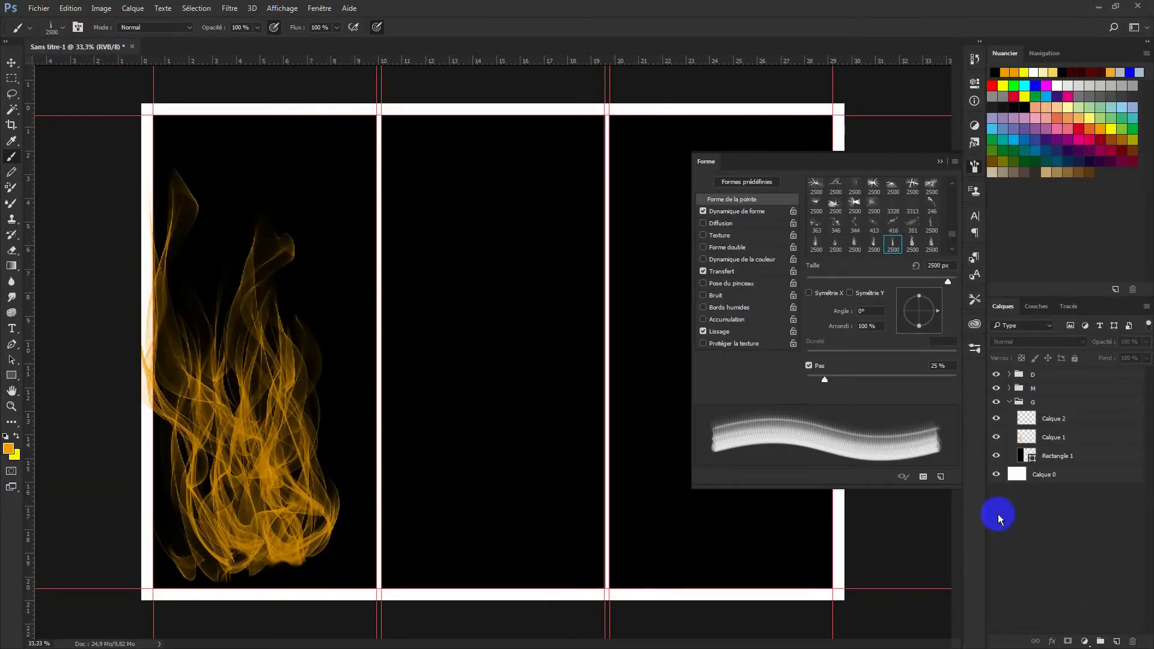
left_click(1092, 421)
left_click(1117, 642)
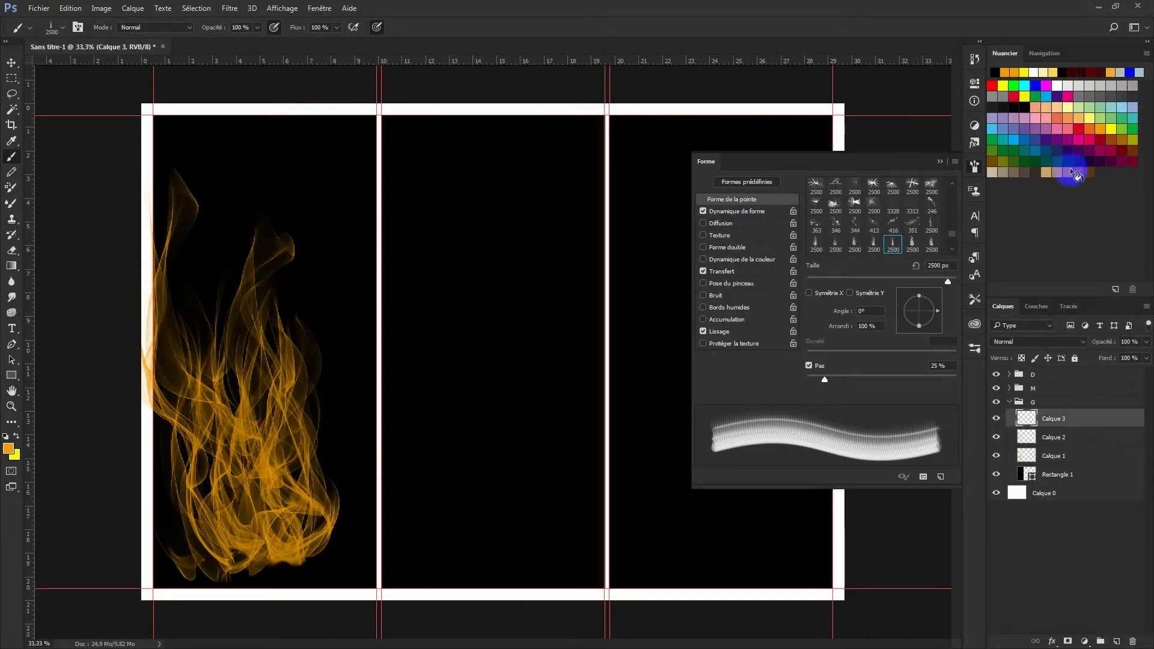
left_click_drag(941, 313, 935, 316)
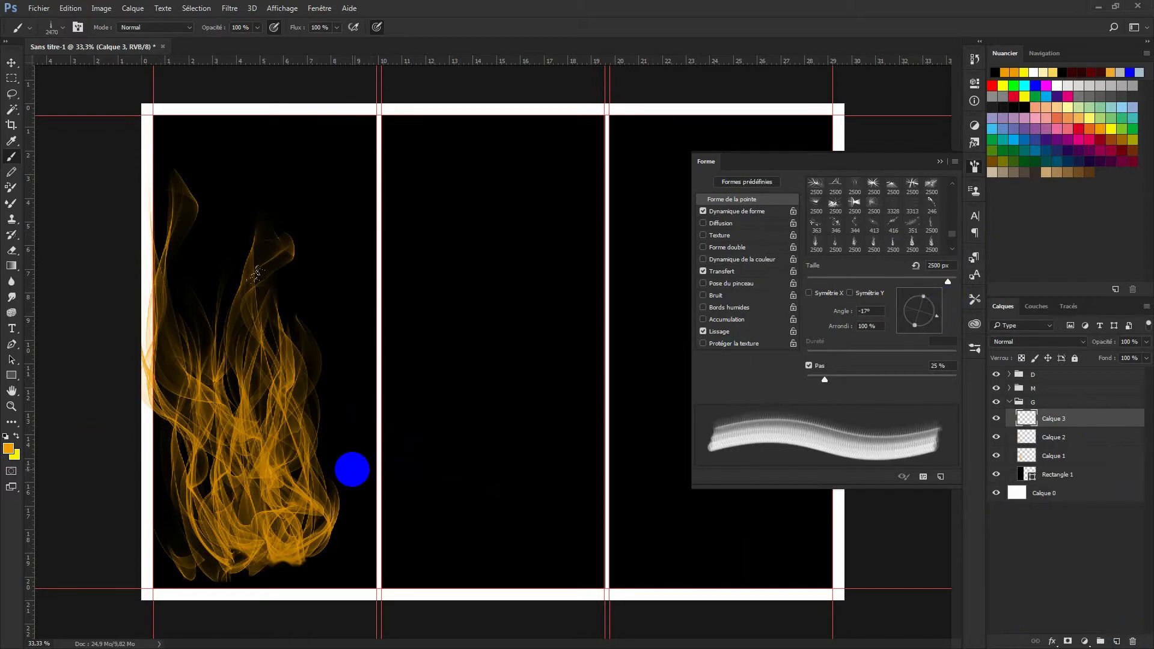
left_click(460, 499)
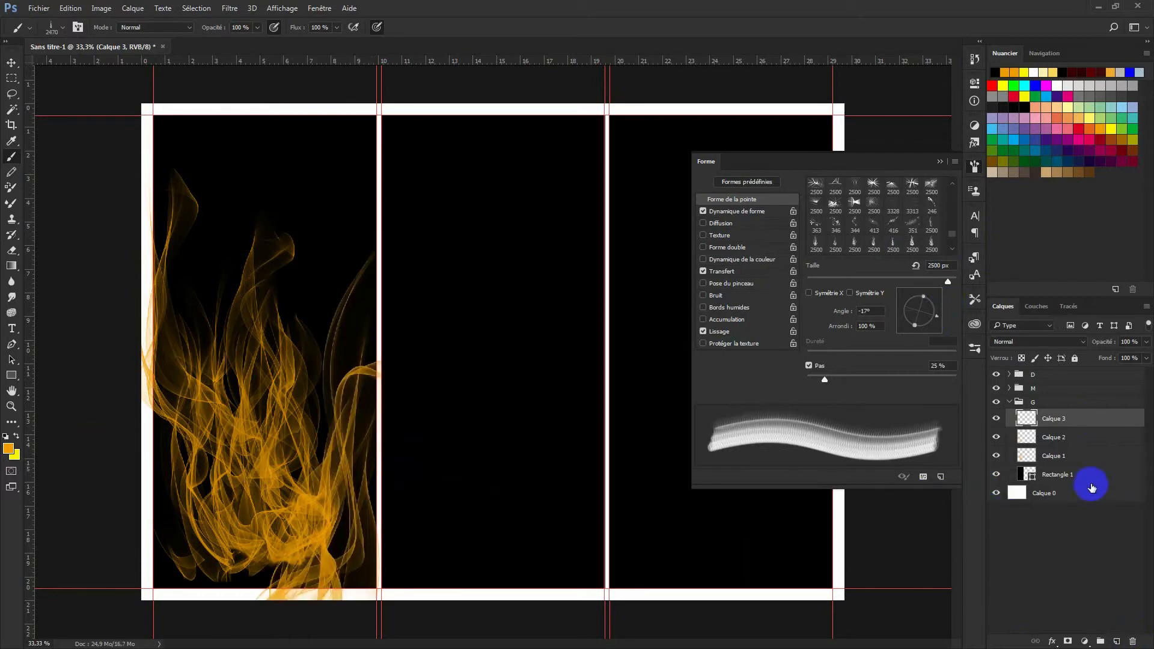
Transform the three flame layers together, moving them down past the left panel's bottom edge and rotating them 6.82°.
left_click(1058, 461, "shift")
key("ctrl+t")
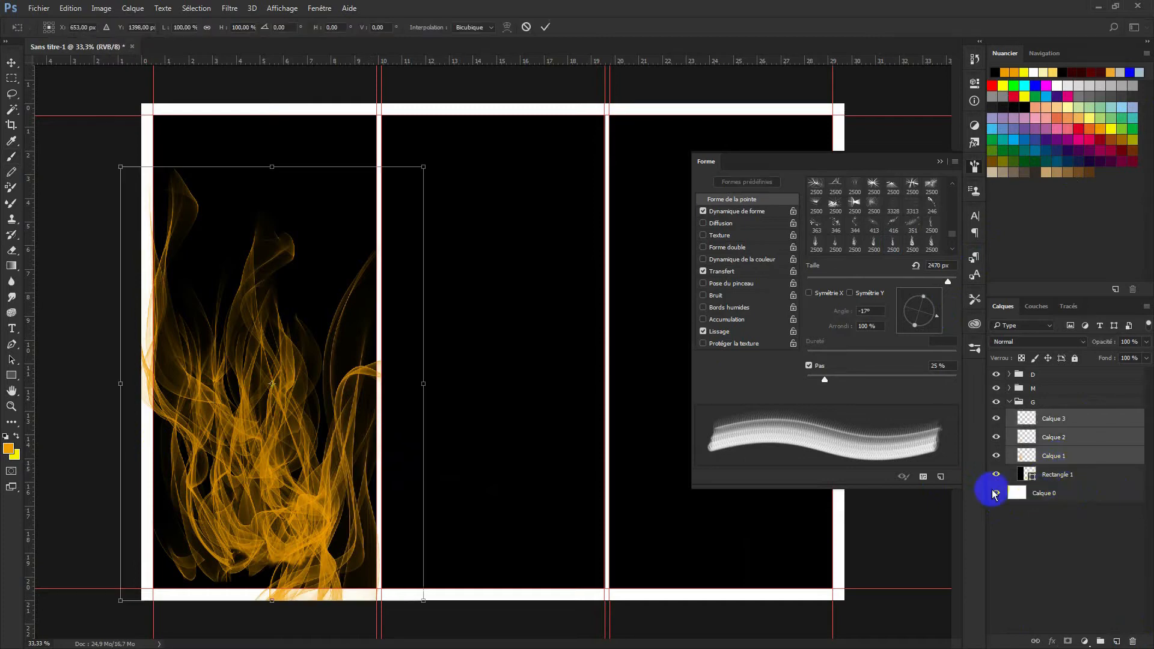
left_click_drag(270, 410, 258, 466)
left_click_drag(451, 227, 448, 274)
left_click_drag(373, 386, 373, 391)
right_click(354, 406)
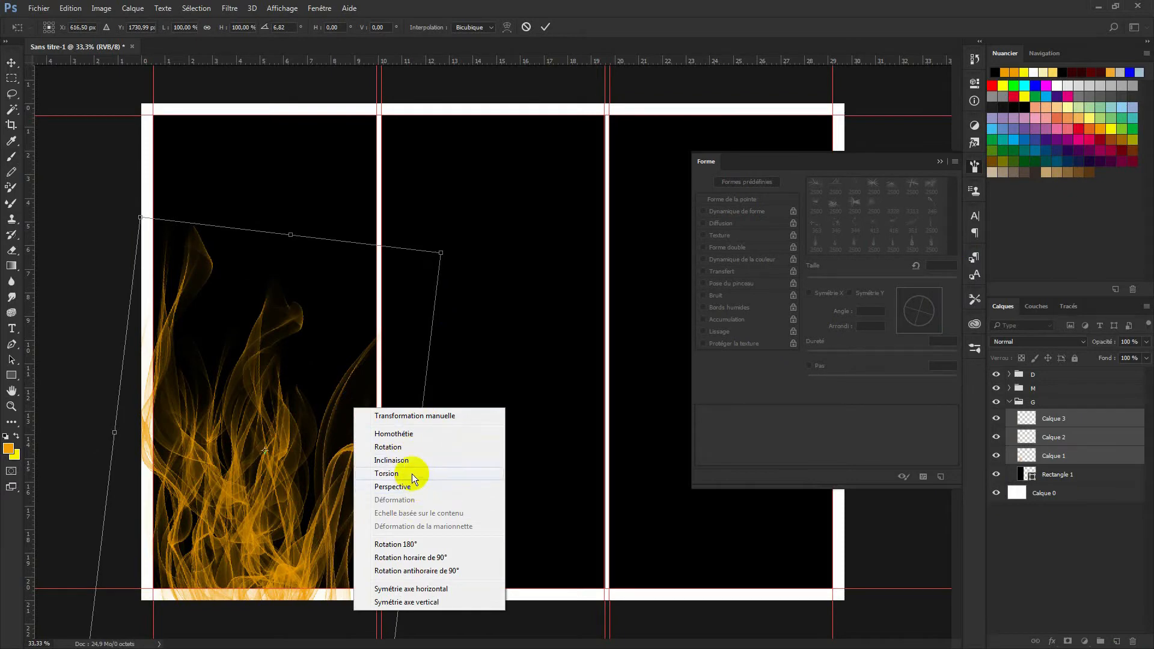
left_click(1057, 419)
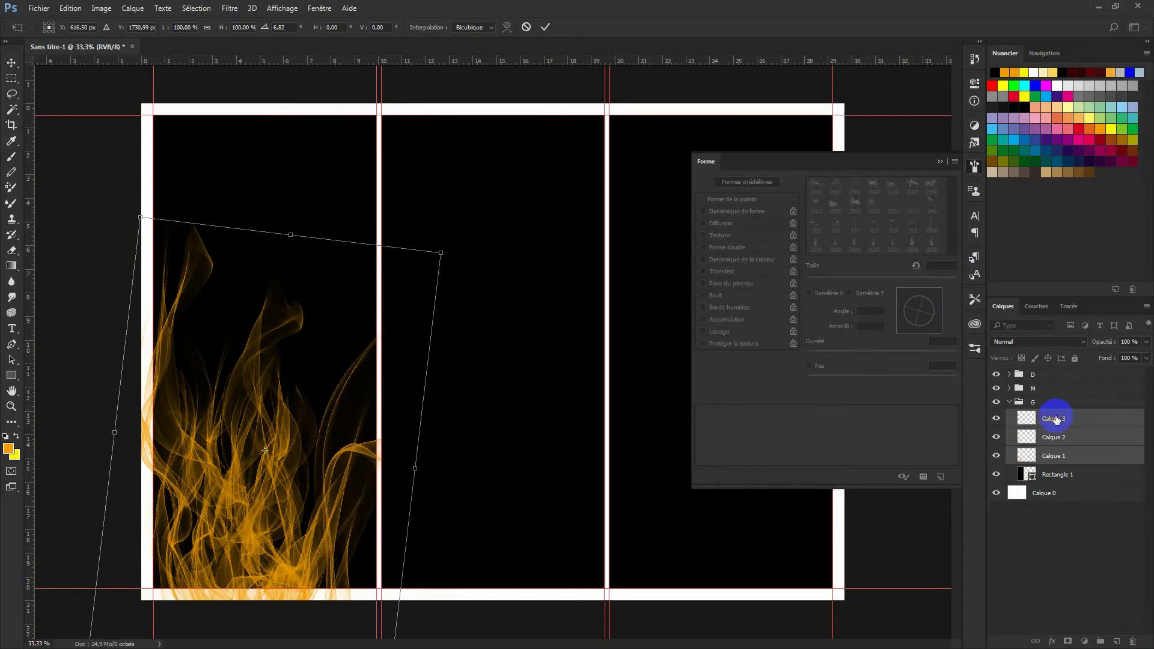
key("b")
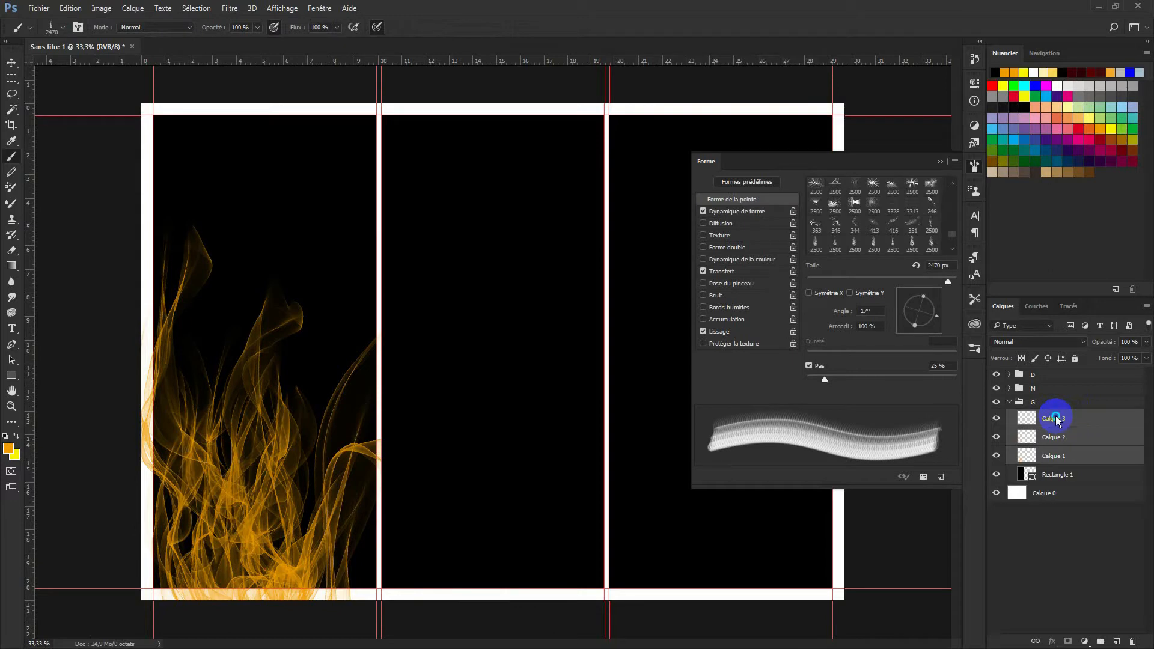
Merge the three flame layers into one and duplicate the merged layer.
right_click(1057, 419)
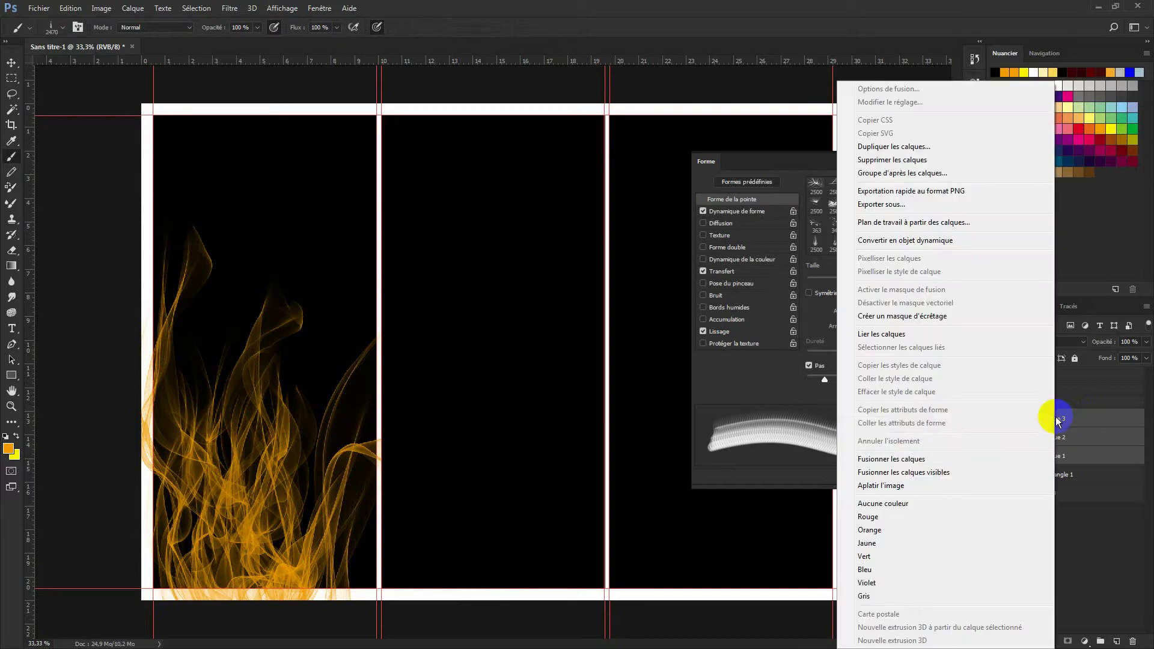
left_click(914, 460)
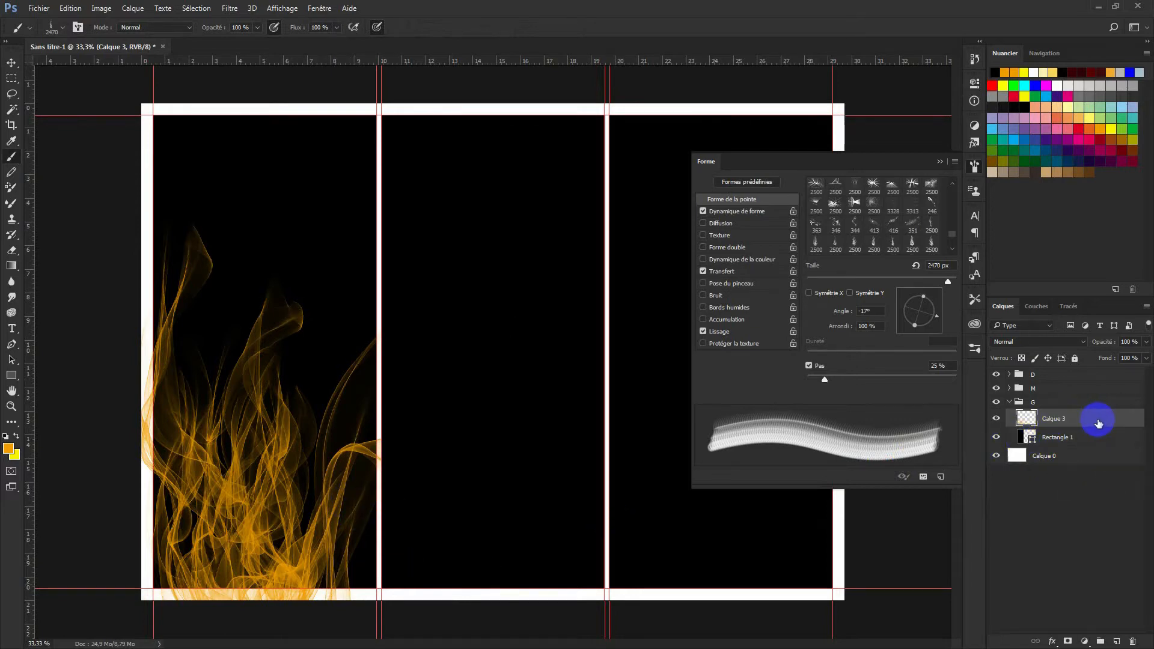
key("ctrl+j")
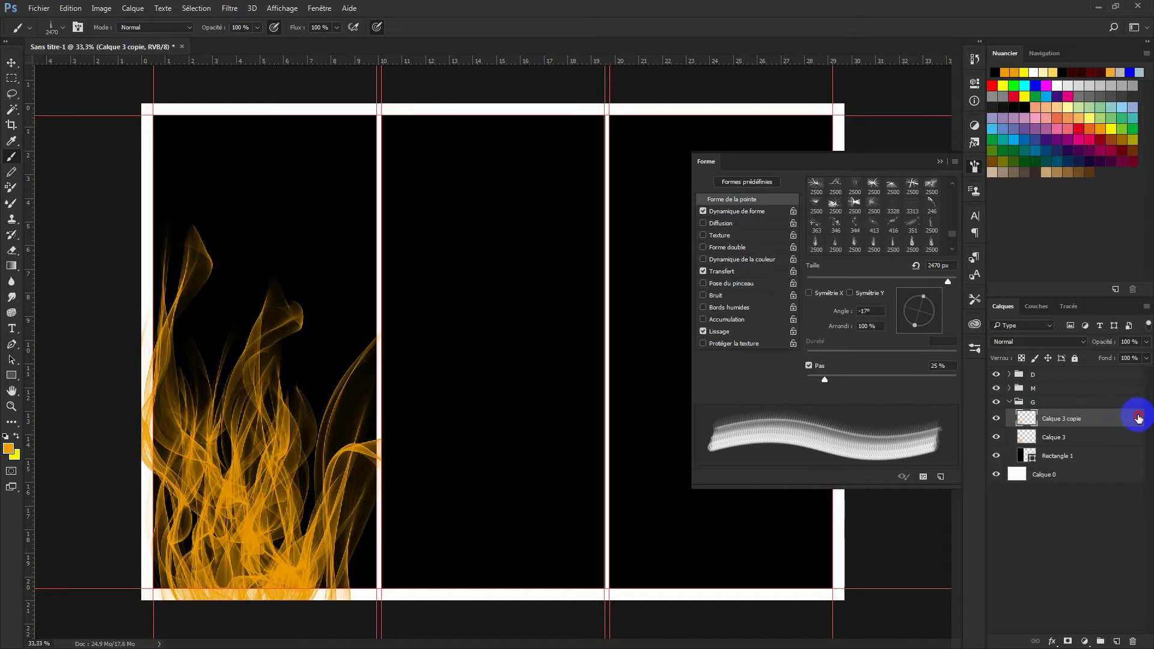
Apply a bright red colour overlay to the duplicated flame layer and convert that layer to a smart object.
double_click(1132, 417)
left_click(240, 257)
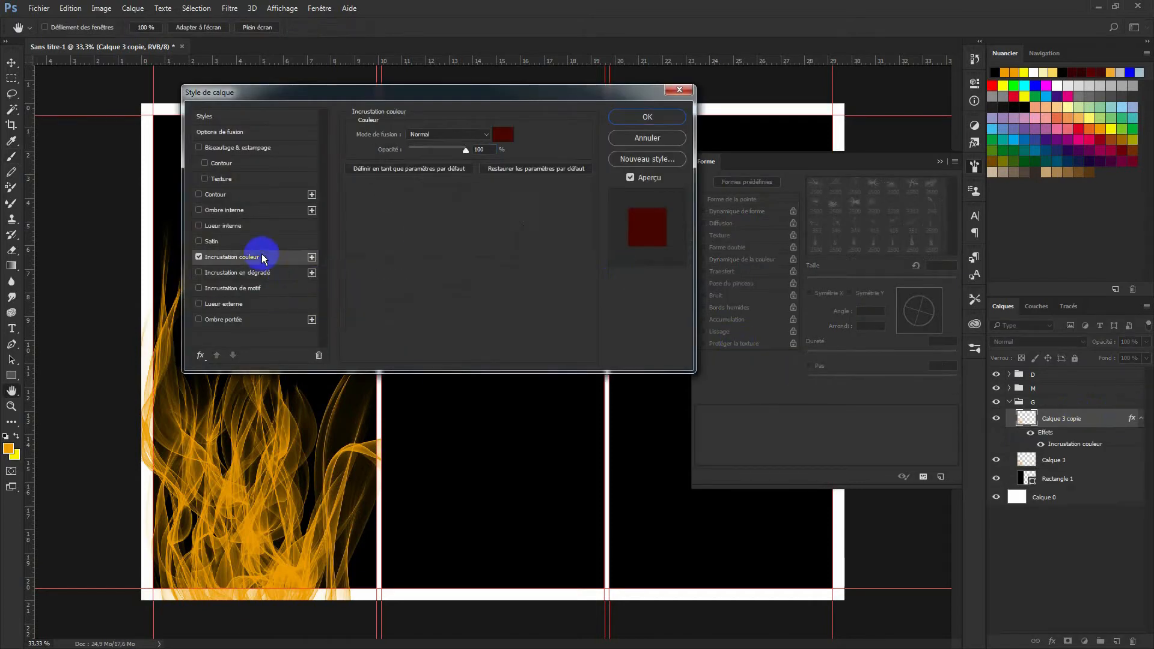
left_click(503, 143)
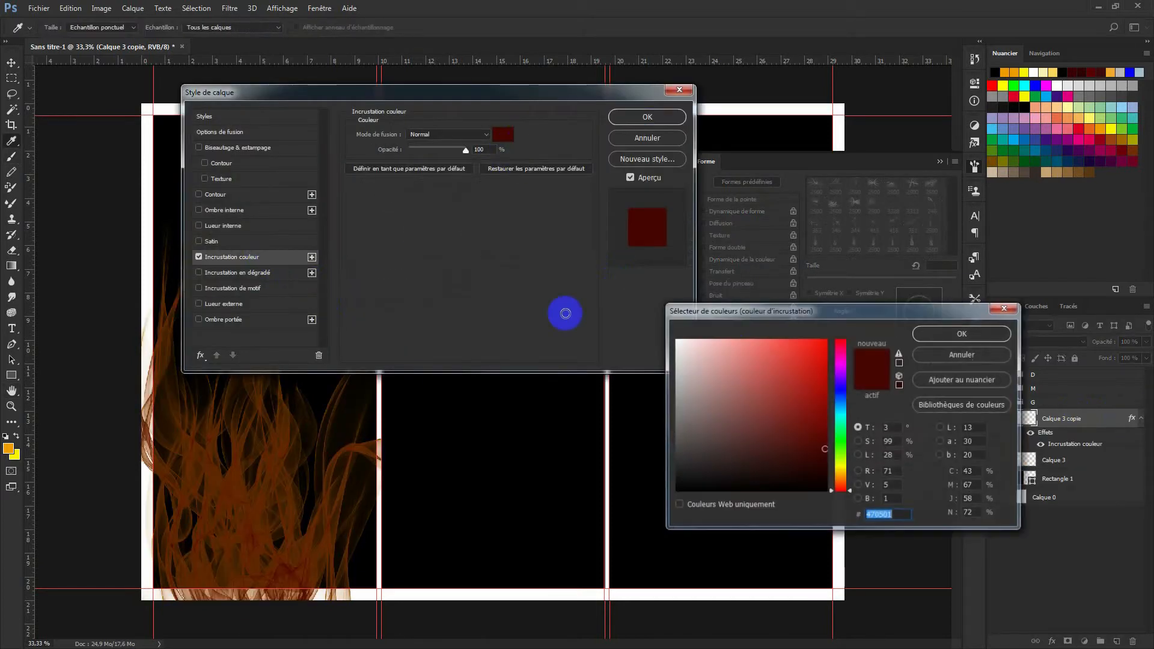
left_click(828, 341)
left_click(963, 333)
left_click(648, 117)
right_click(1087, 422)
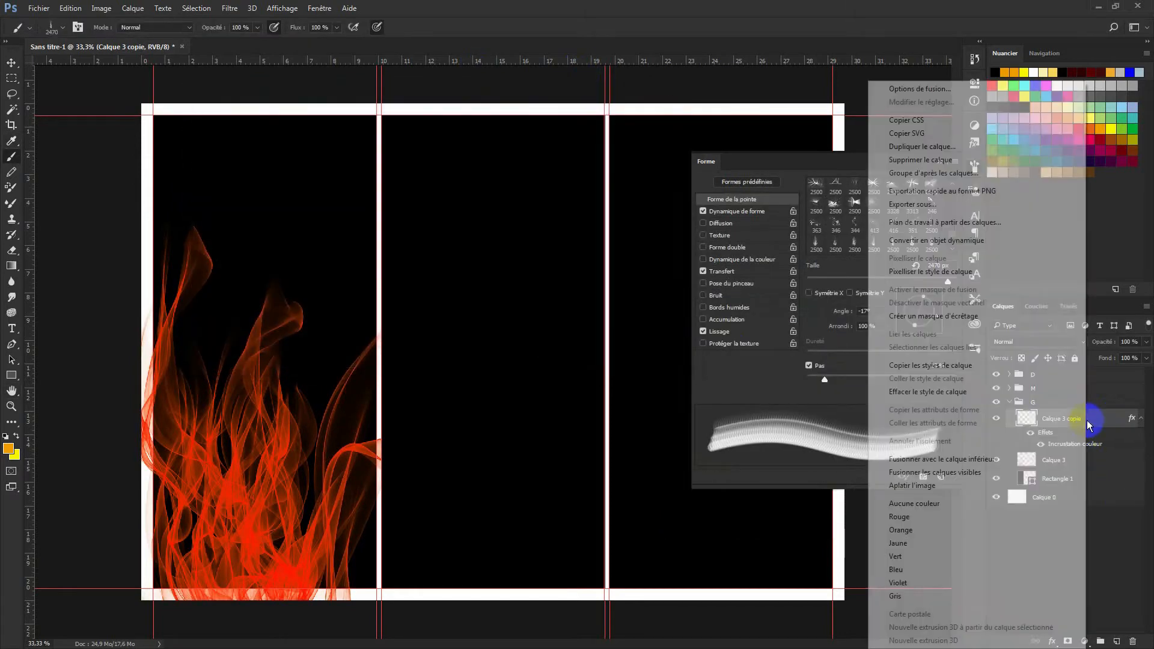
left_click(965, 241)
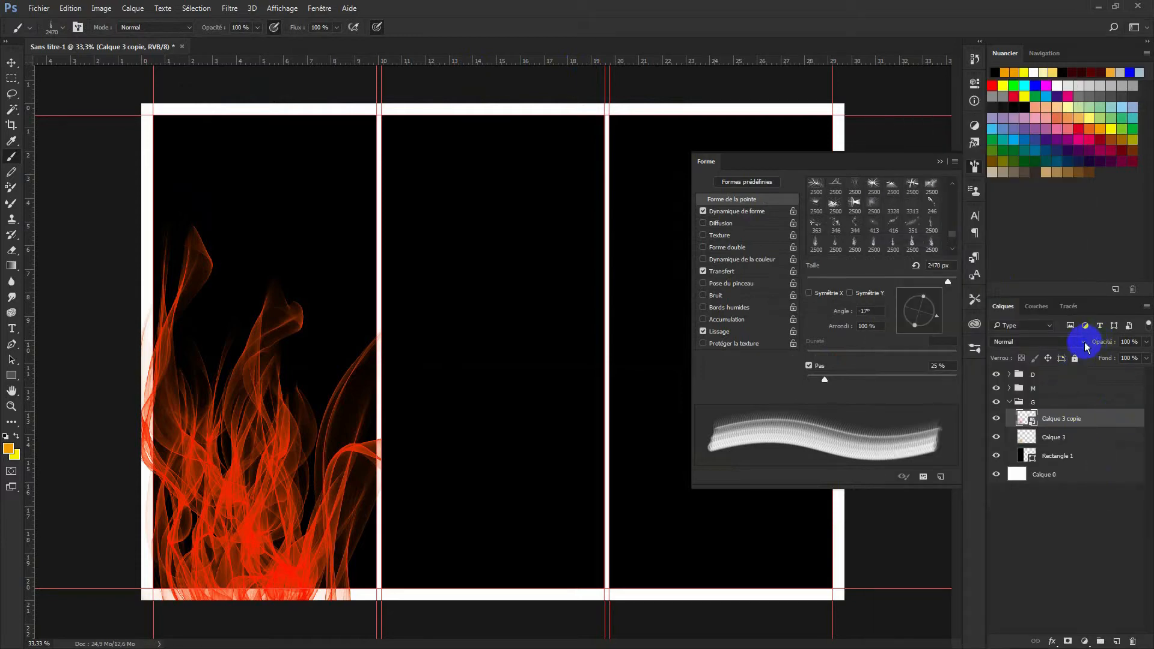
Try the Incrustation blend mode on the red flame copy, set it to Superposition, and toggle the layer's visibility to compare.
left_click(1084, 342)
left_click(1037, 463)
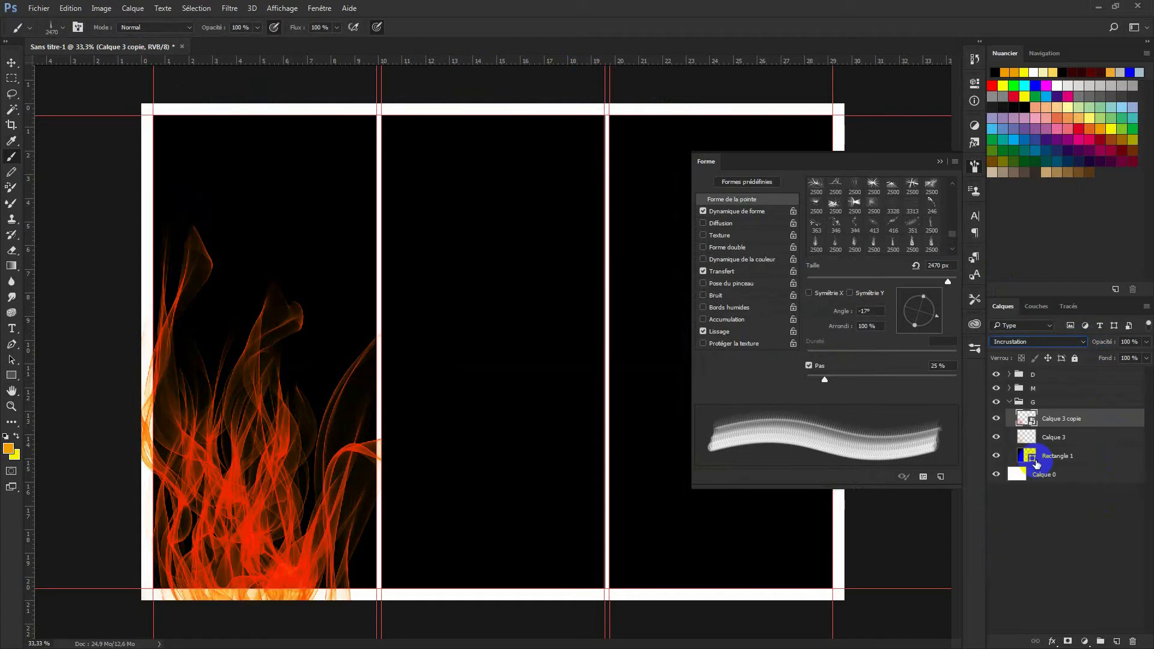
left_click(1073, 342)
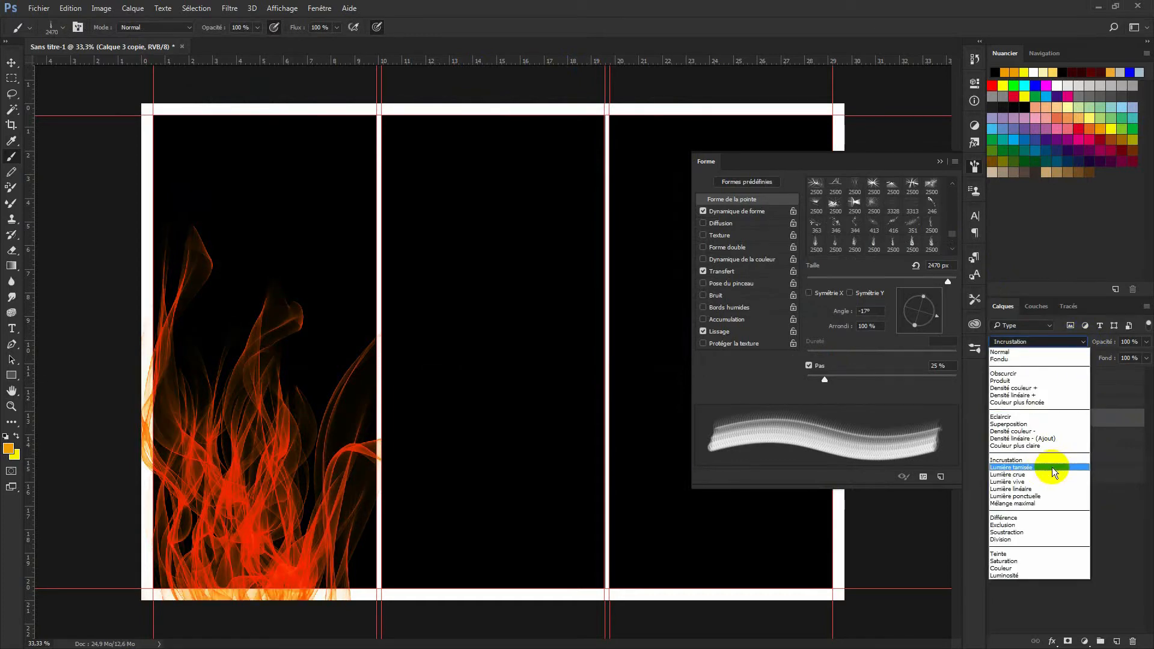
left_click(1022, 424)
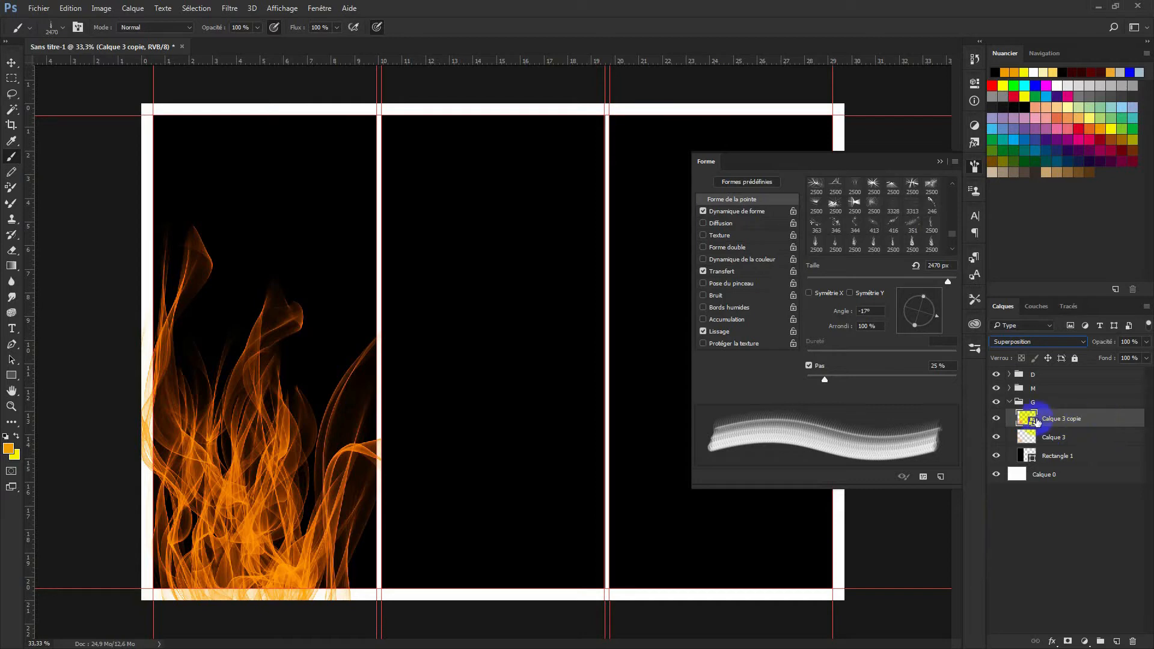
left_click(996, 423)
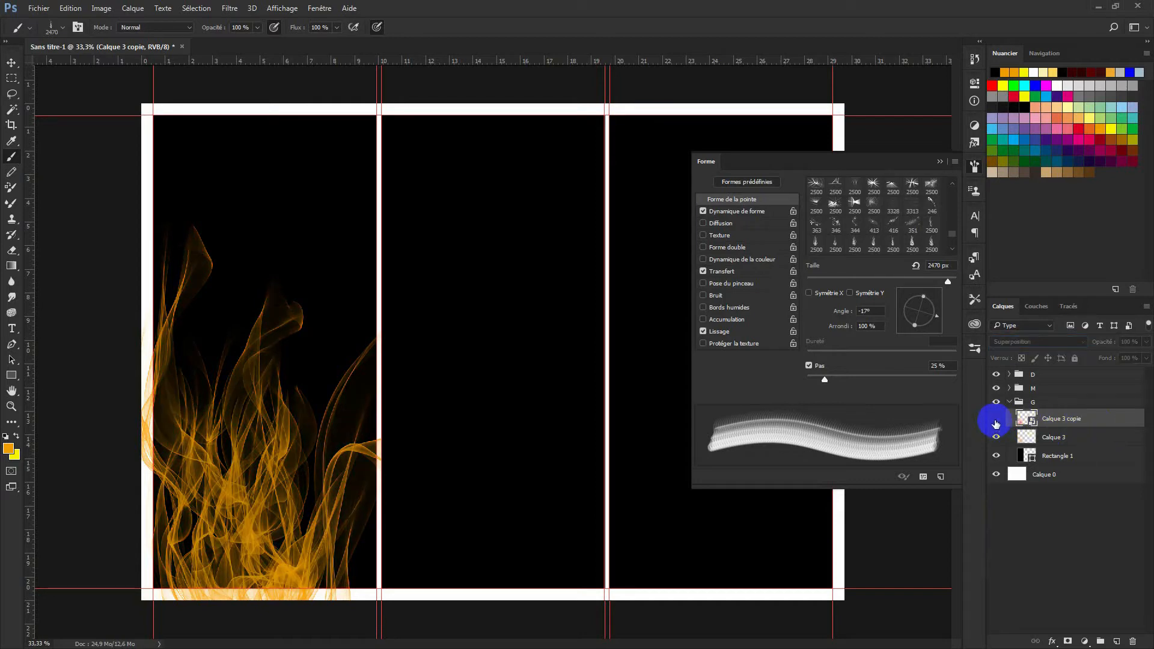
left_click(995, 424)
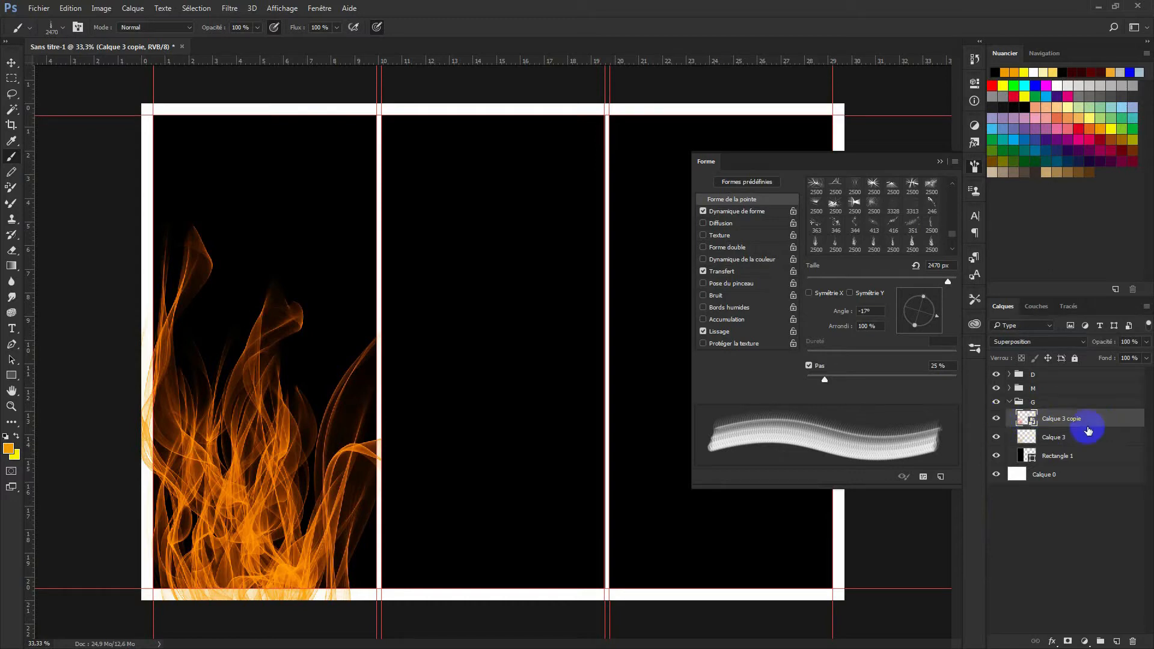
Apply a Gaussian blur of about 6.2 pixels to the red flame copy and toggle the layer's visibility to compare.
left_click(231, 9)
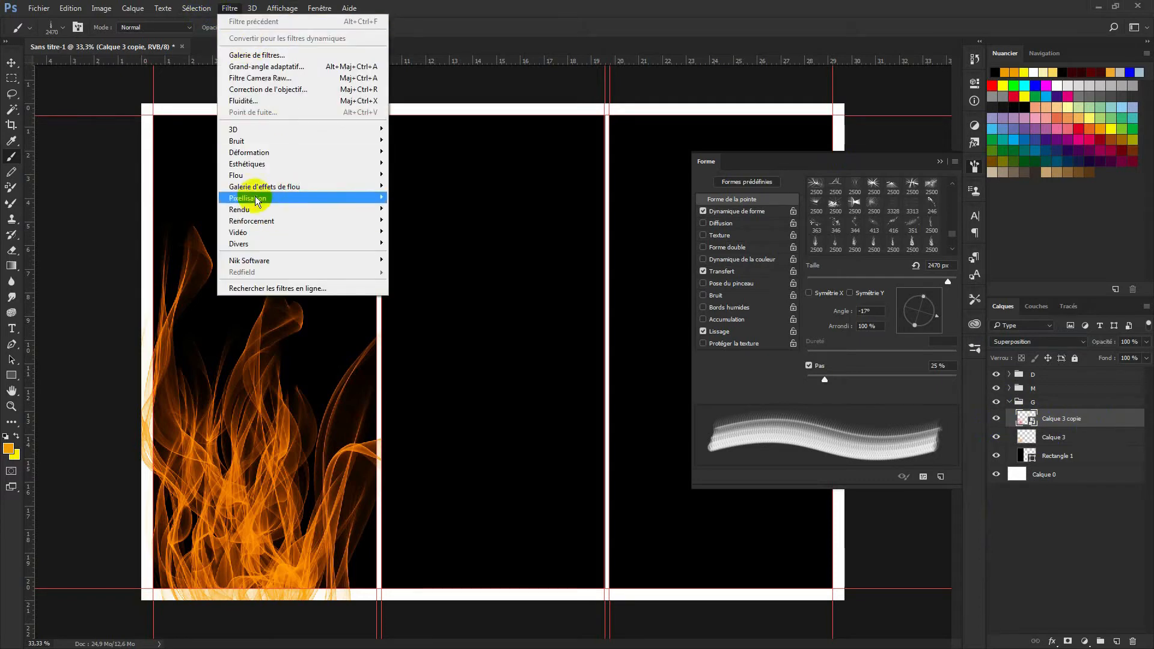
mouse_move(246, 175)
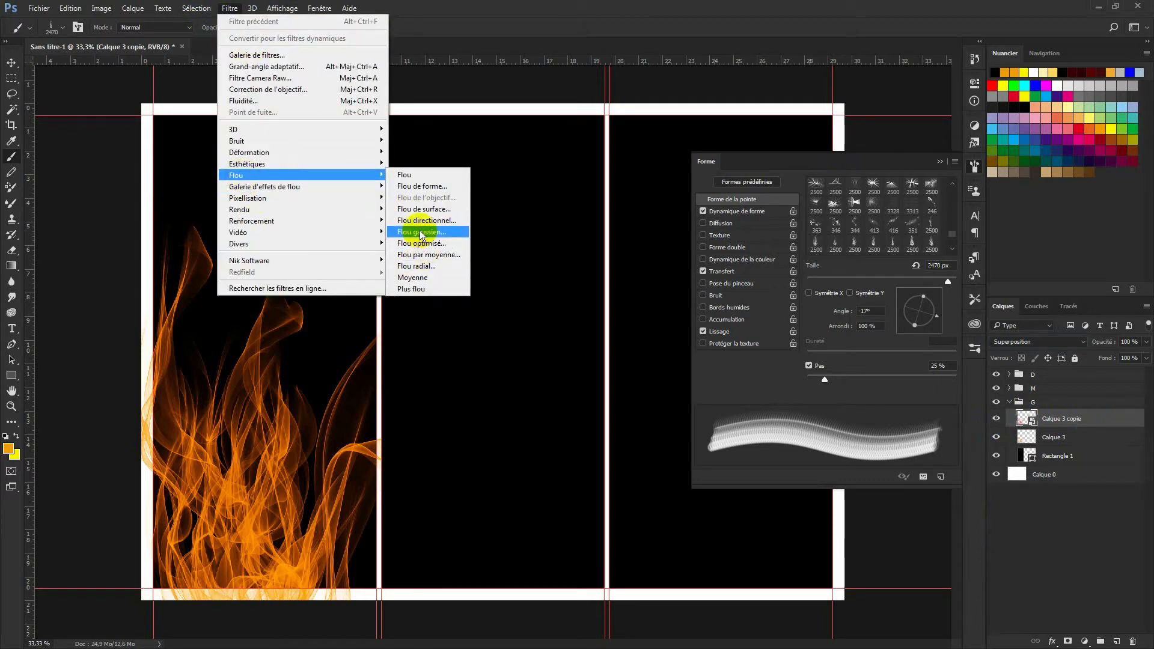
left_click(421, 232)
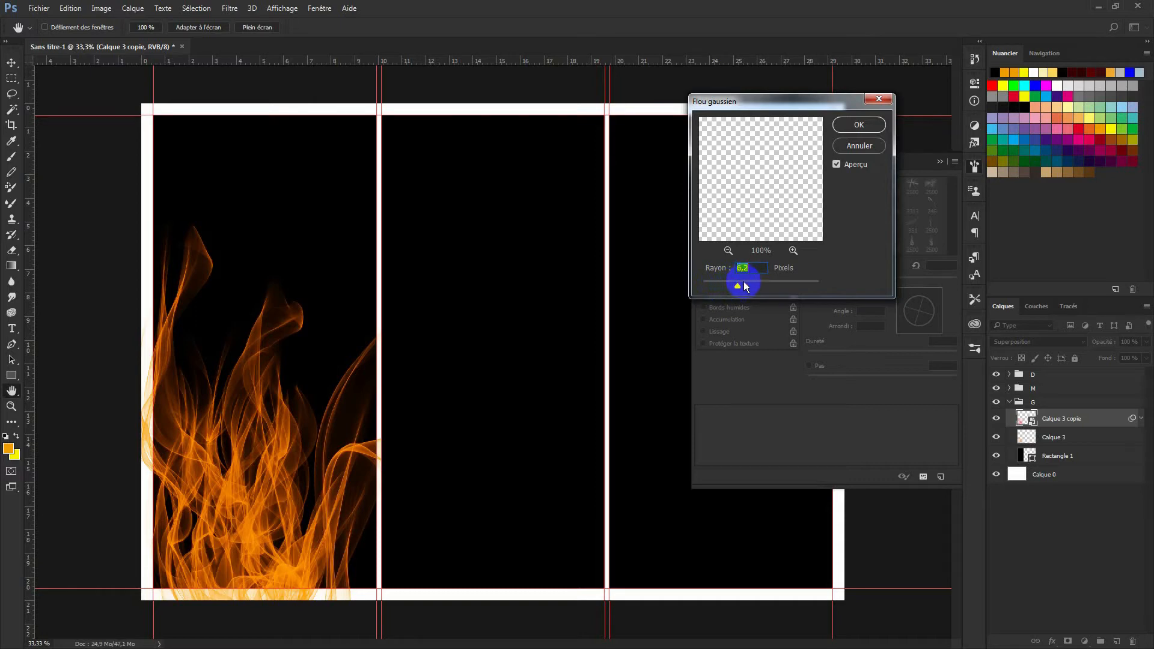
mouse_move(756, 289)
left_mouse_down()
mouse_move(807, 290)
mouse_move(739, 288)
left_mouse_up()
left_click(859, 124)
left_click(997, 421)
left_click(997, 421)
Convert the blurred flame copy to a smart object again and merge it with the Calque 3 flame layer.
right_click(1085, 421)
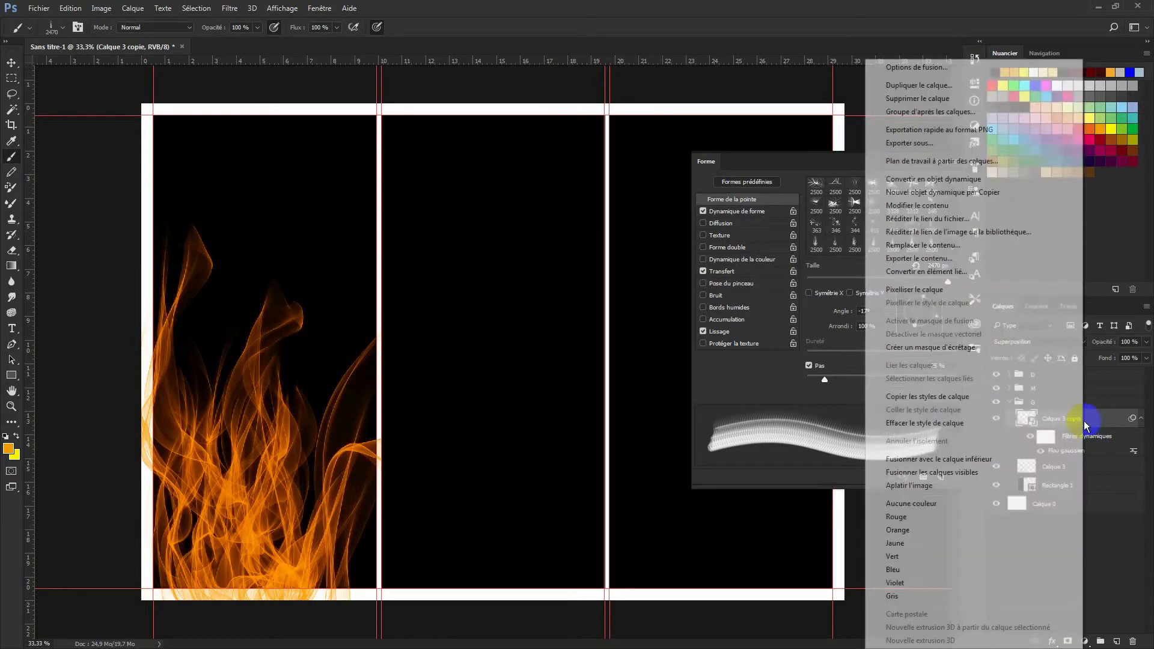
left_click(958, 180)
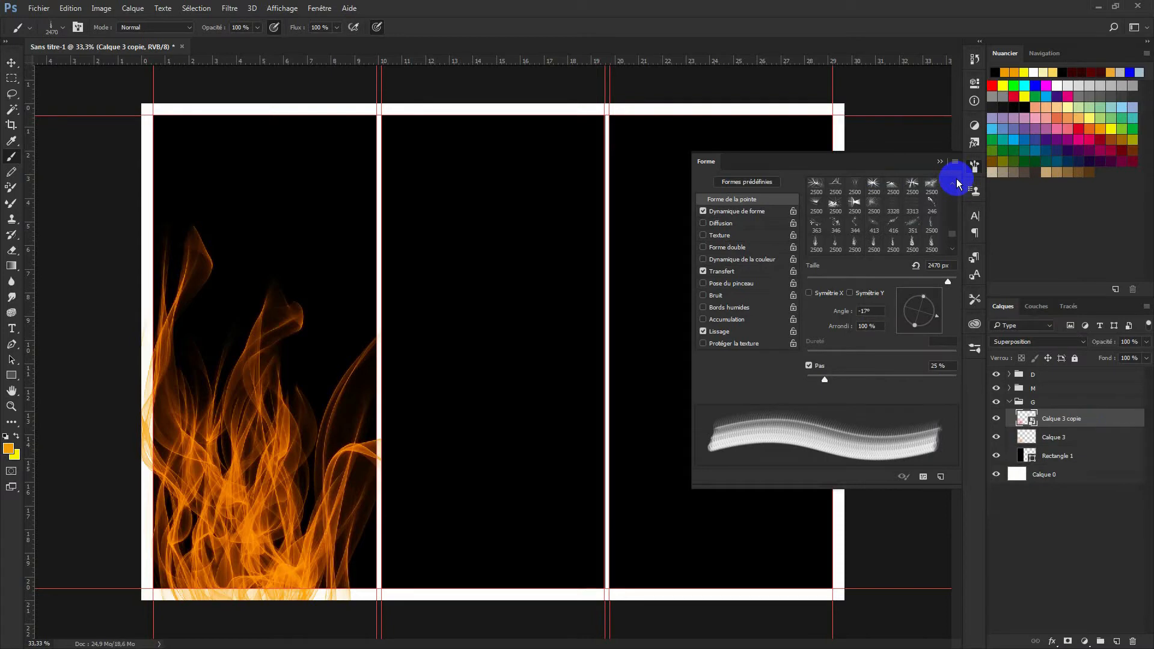
left_click(1056, 437, "shift")
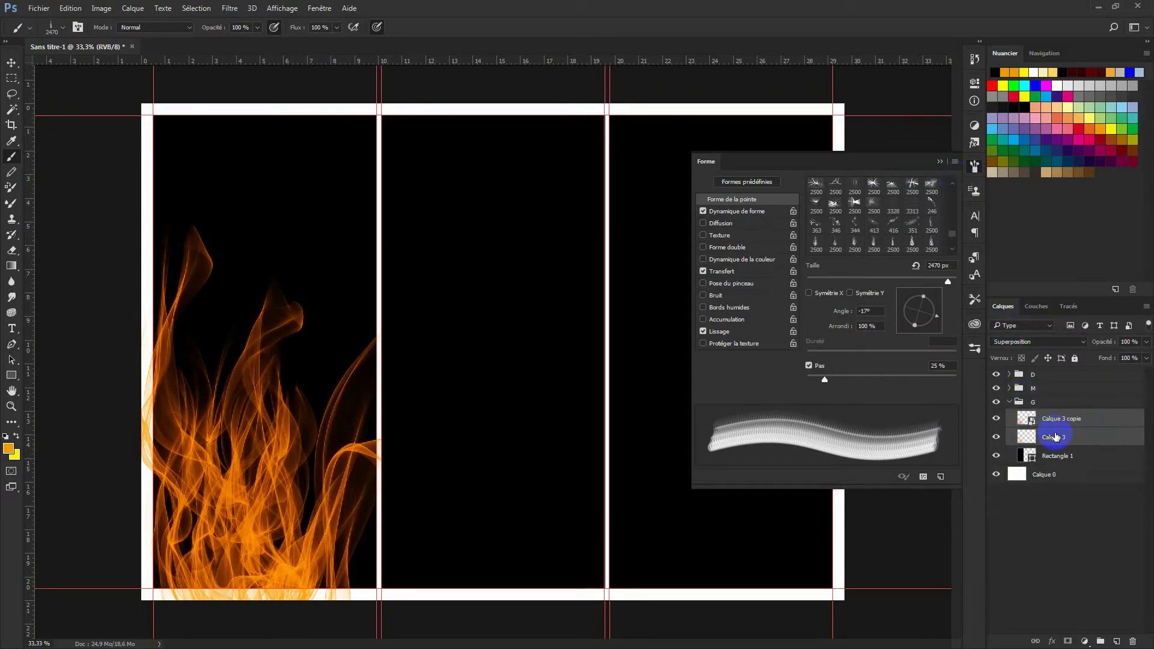
right_click(1056, 438)
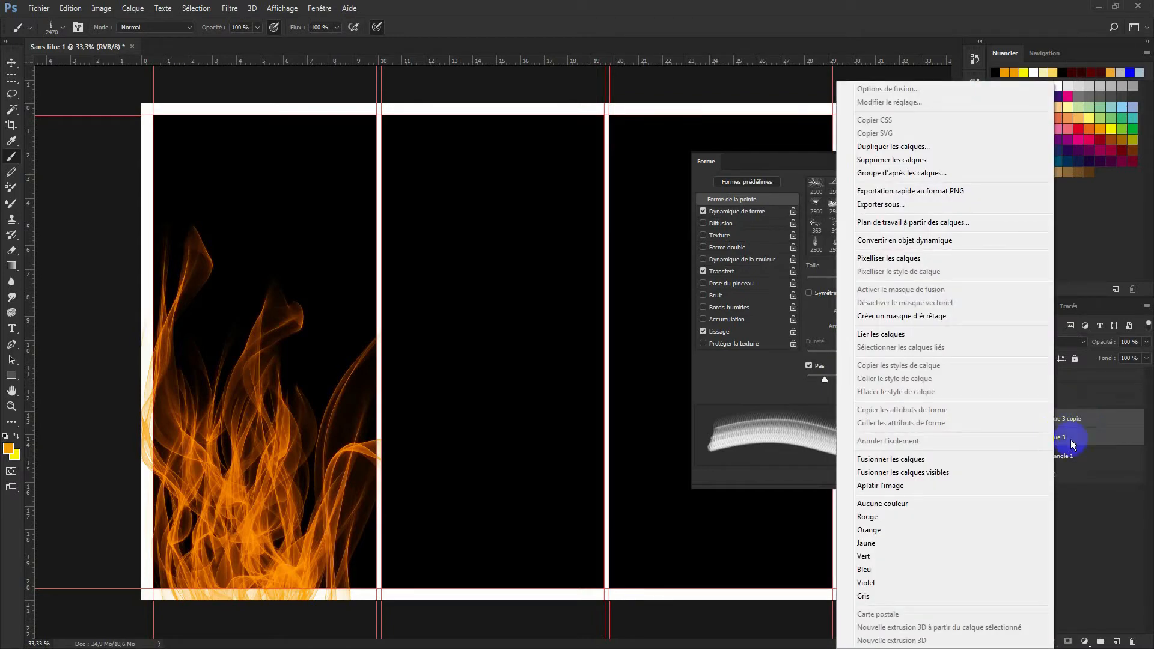
left_click(884, 460)
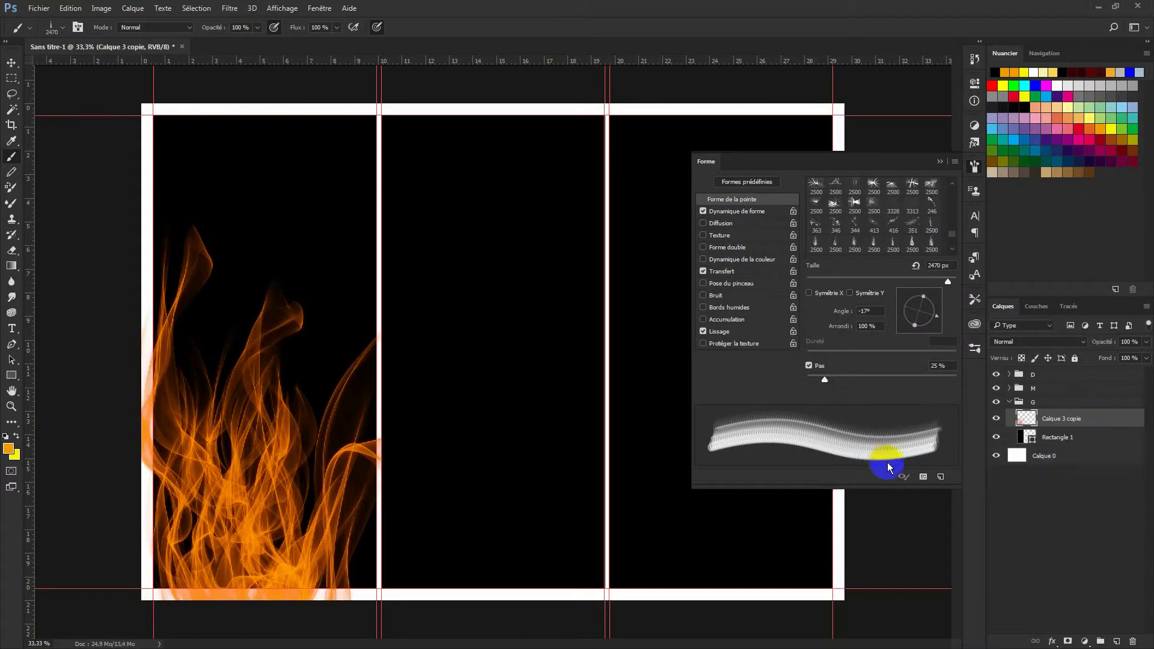
Rename the merged flame layer as feu.
double_click(1052, 420)
type("feu")
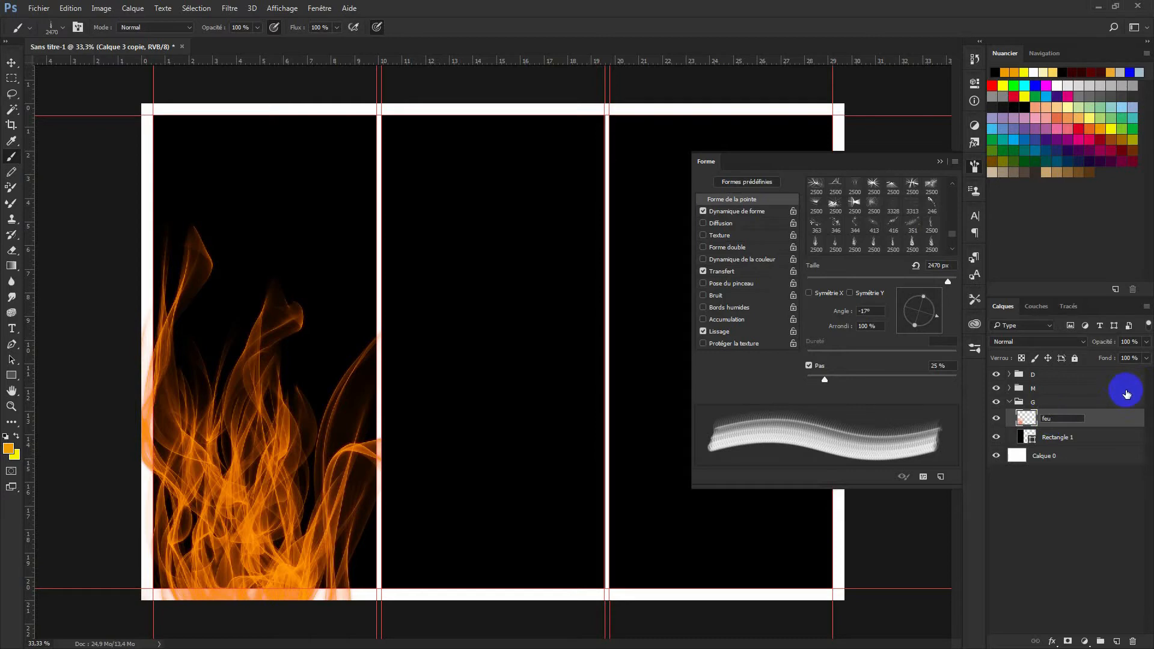
left_click(1102, 419)
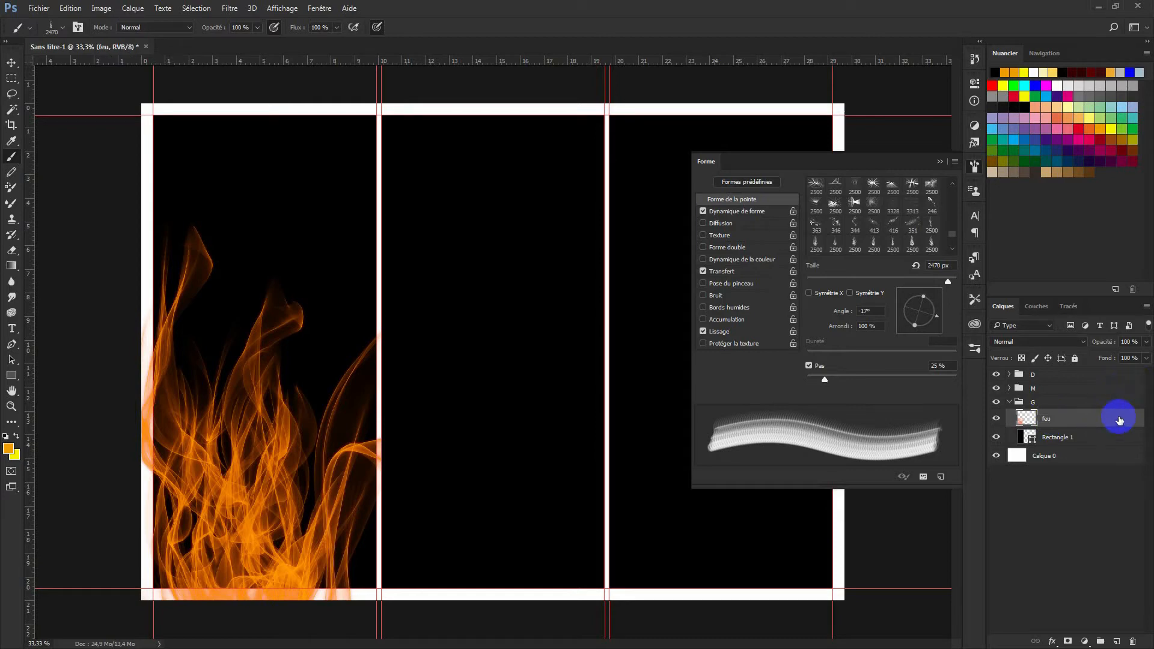
Load the outline of Rectangle 1 as a selection and add it as a layer mask on the feu layer.
left_click(1025, 437, "ctrl")
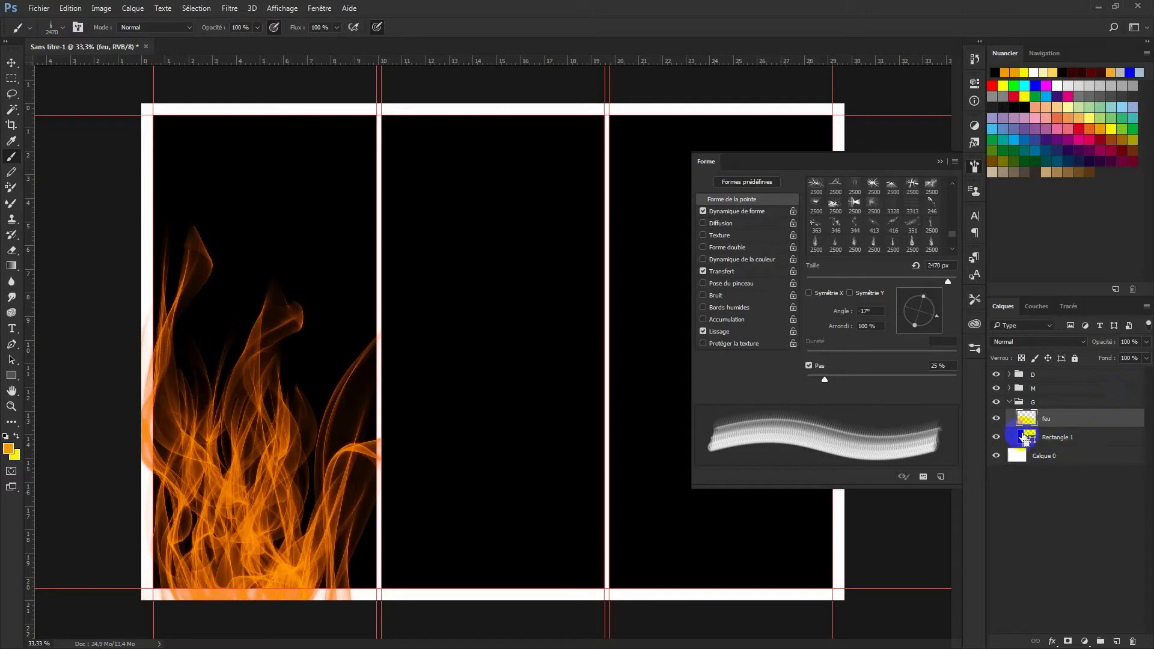
left_click(1025, 438, "ctrl")
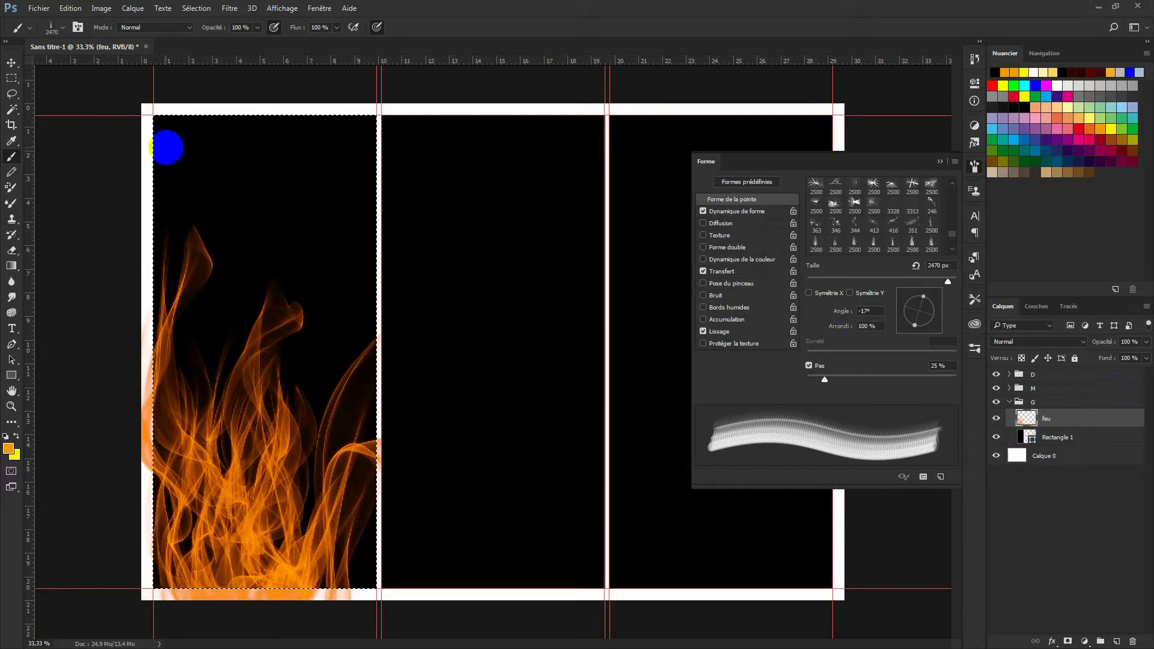
left_click(11, 62)
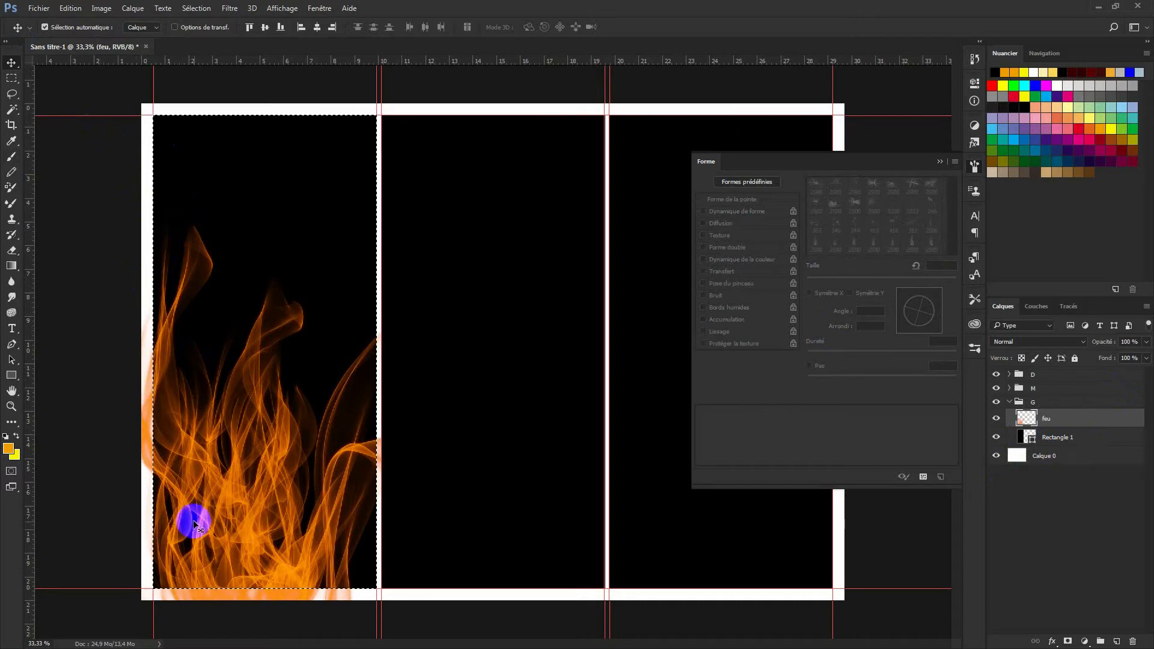
left_click(1068, 642)
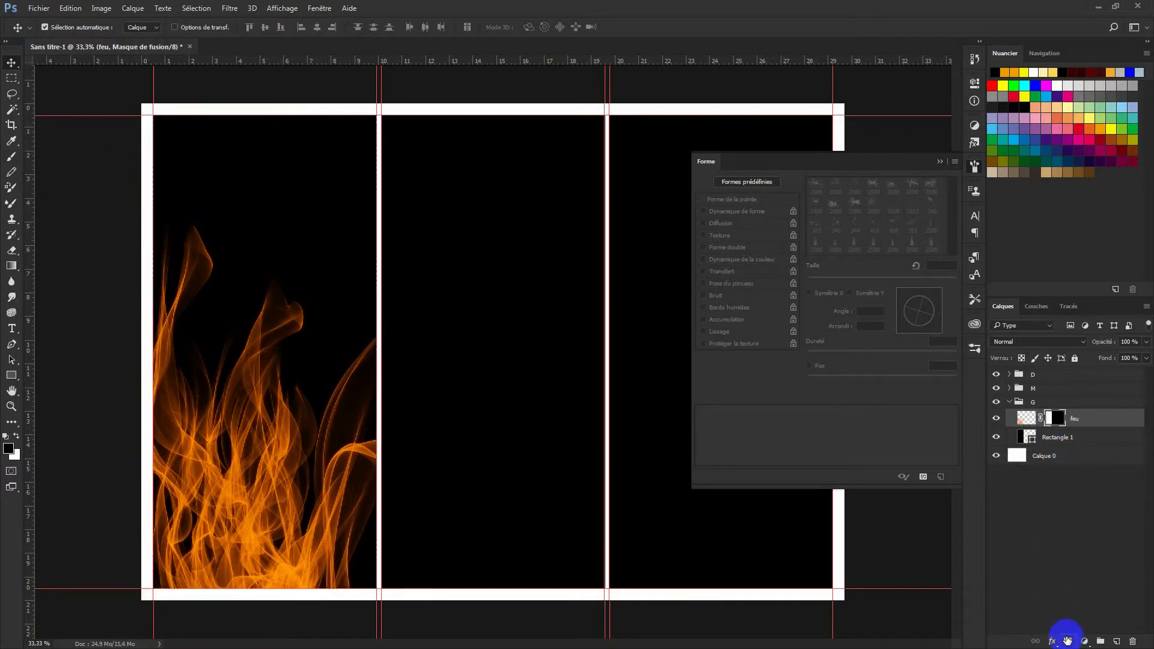
Try moving the masked flames up and to the right across the panels, and undo the move.
left_click(1080, 421)
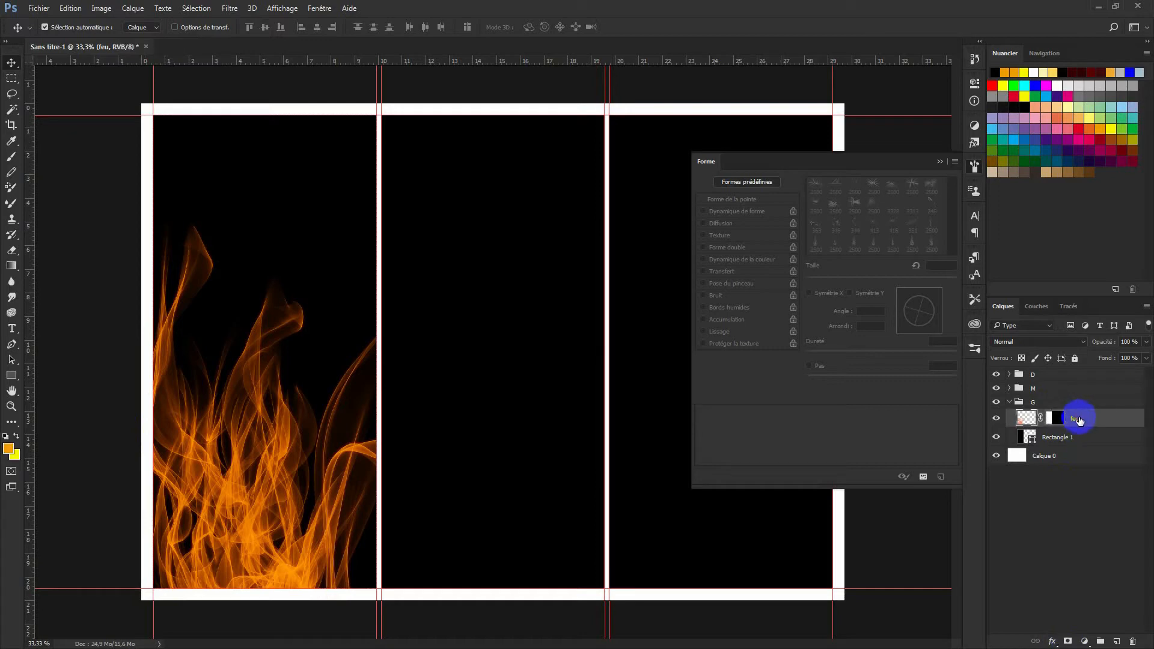
key("ctrl+t")
left_click_drag(328, 421, 407, 338)
left_click_drag(329, 333, 381, 331)
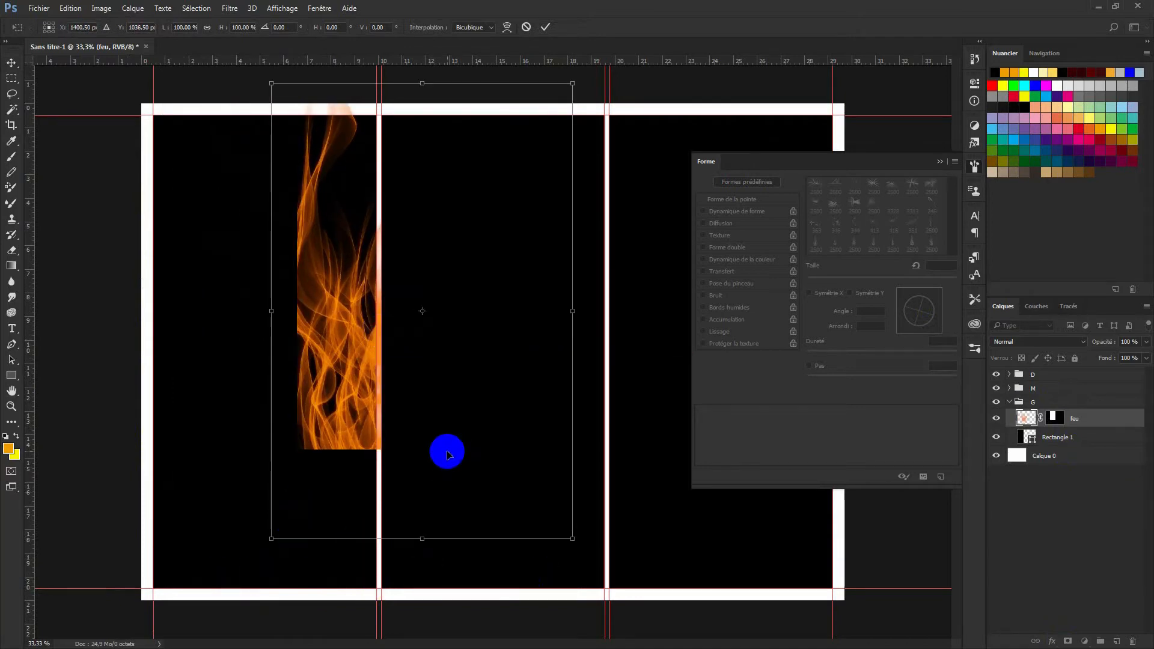
key("ctrl+z")
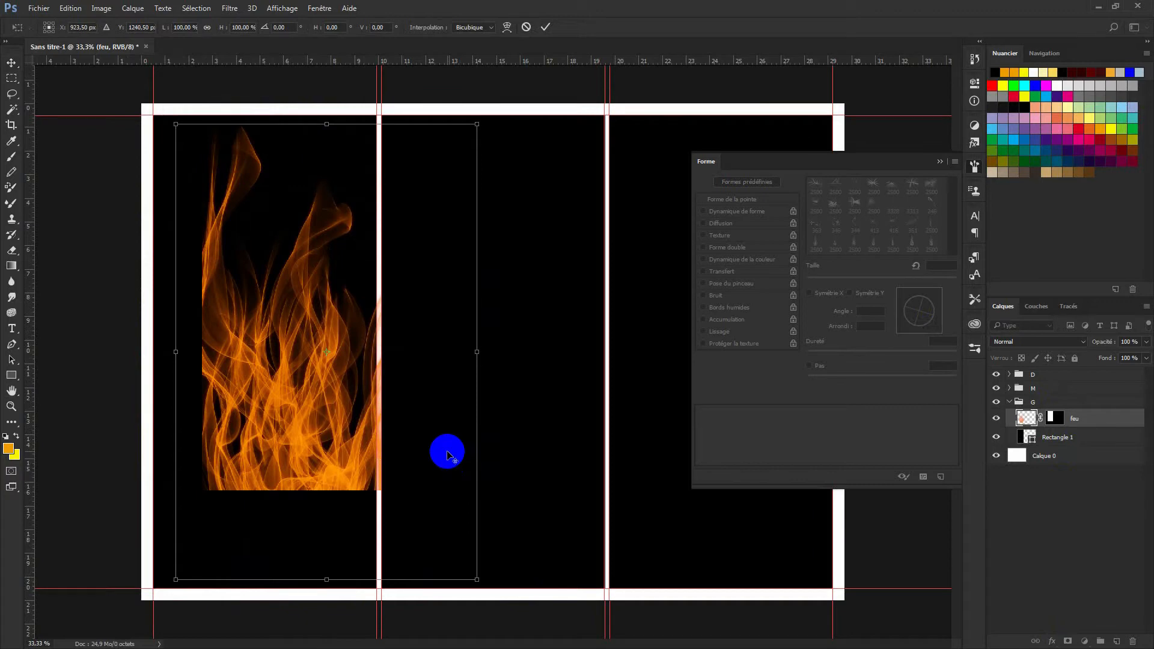
key("Return")
key("ctrl+z")
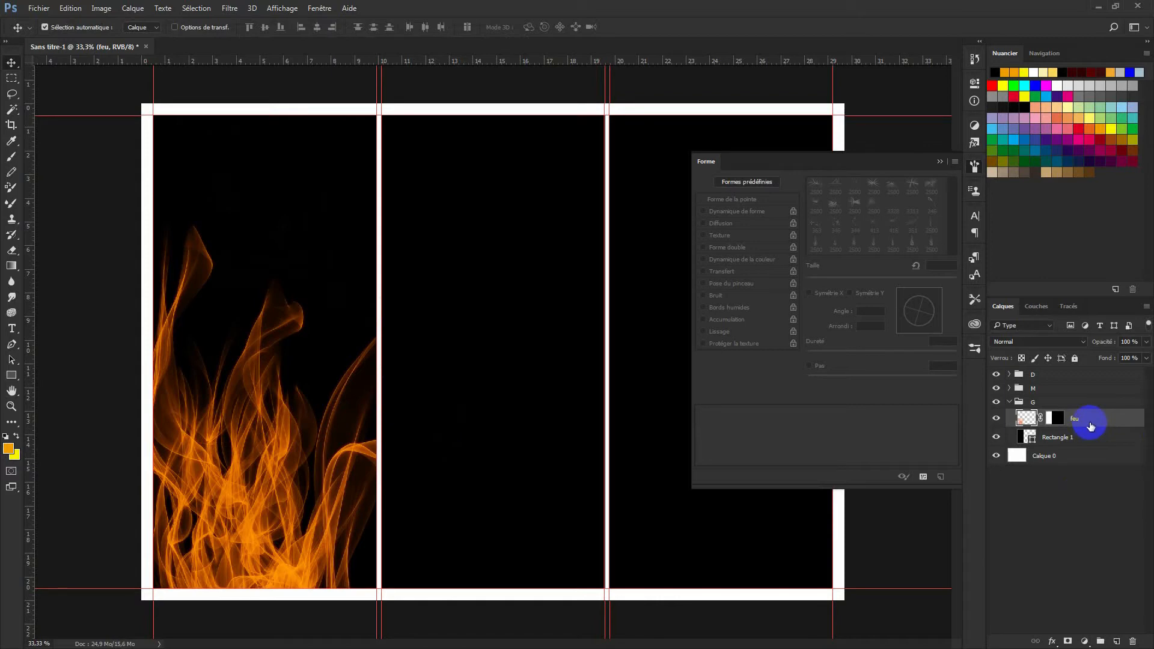
Transform the feu layer to about 116.16% width and 78.64% height, rotated 10.60°, keeping the flames low in the left panel.
key("ctrl+t")
left_click_drag(276, 220, 281, 284)
mouse_move(429, 486)
left_mouse_down()
mouse_move(413, 486)
mouse_move(439, 488)
left_mouse_up()
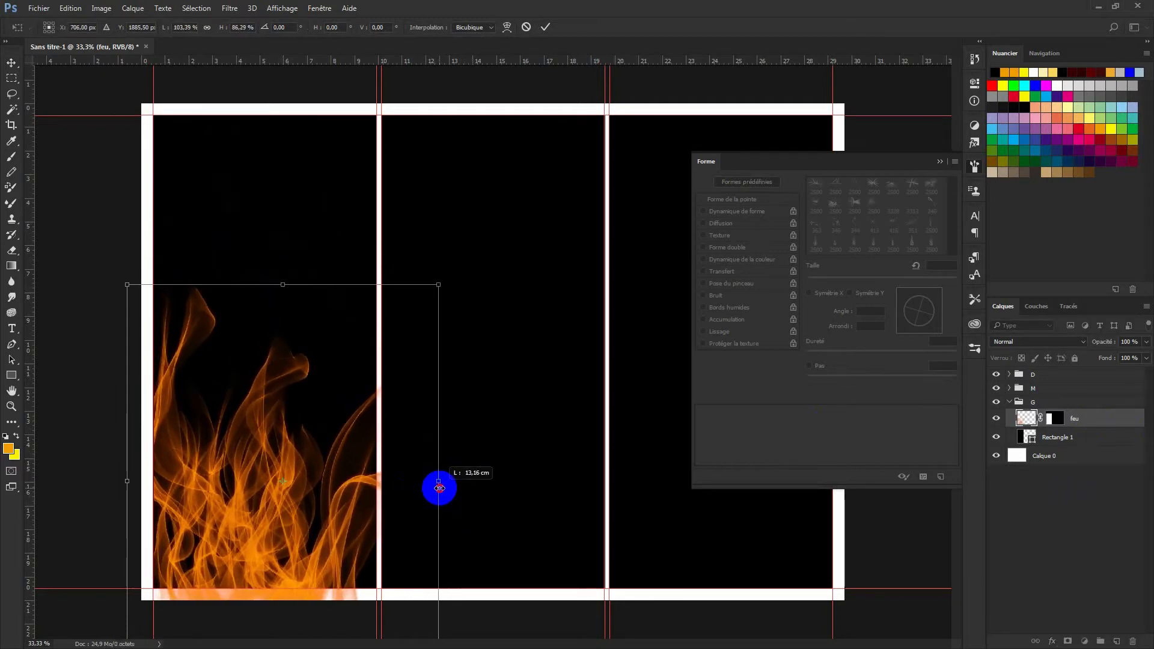
left_click_drag(283, 284, 276, 318)
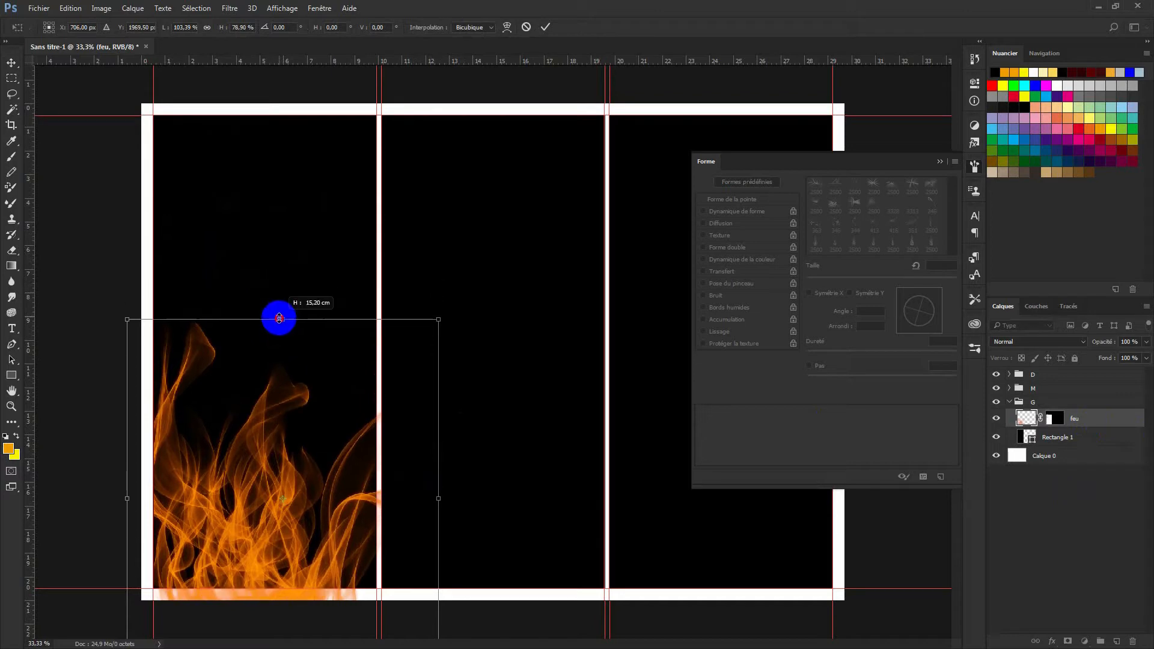
left_click_drag(443, 310, 478, 356)
left_click_drag(438, 531, 459, 534)
left_click_drag(124, 472, 114, 467)
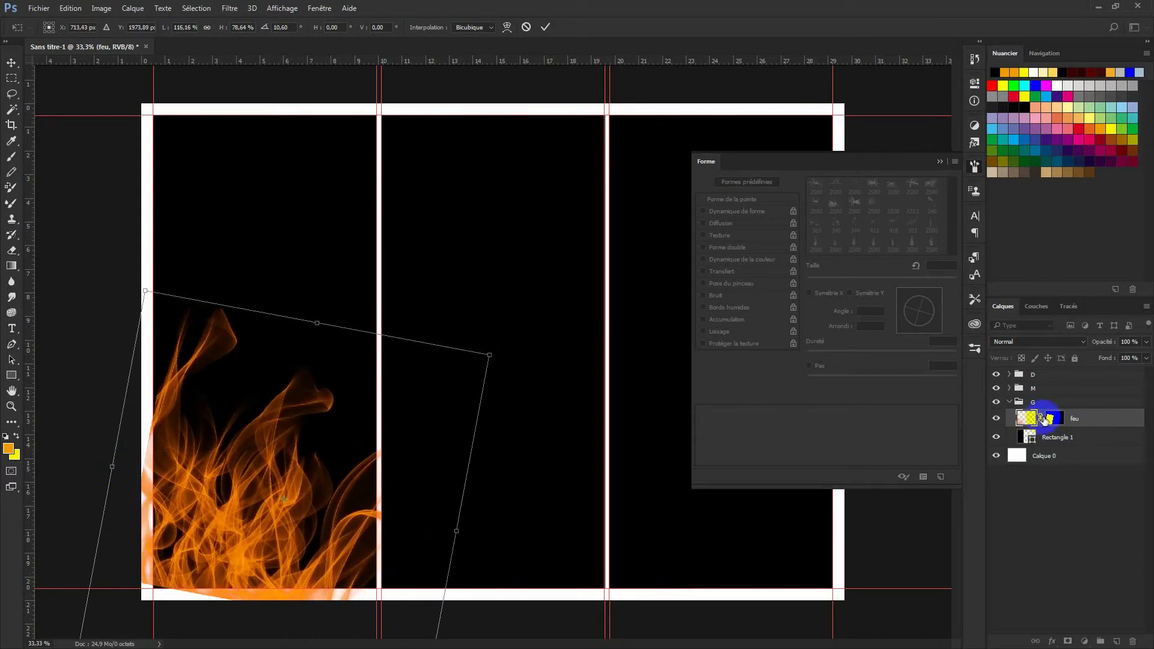
key("Return")
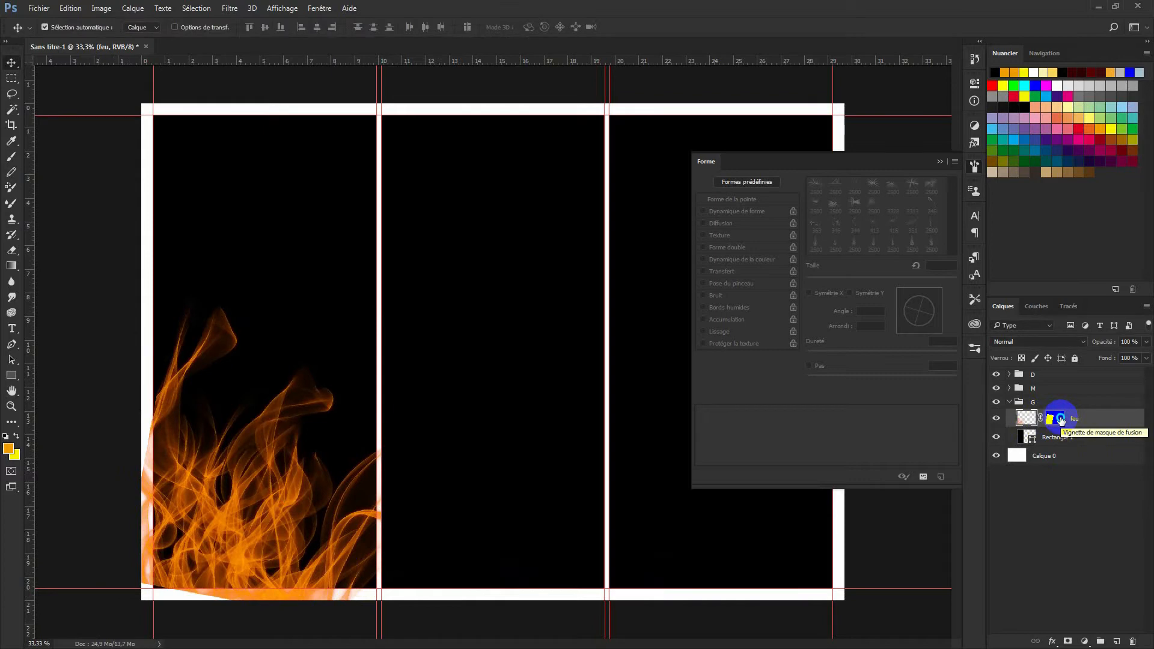
Delete the feu layer's mask and enlarge the flames to about 102.06% width and 100.46% height.
right_click(1062, 421)
left_click(1034, 444)
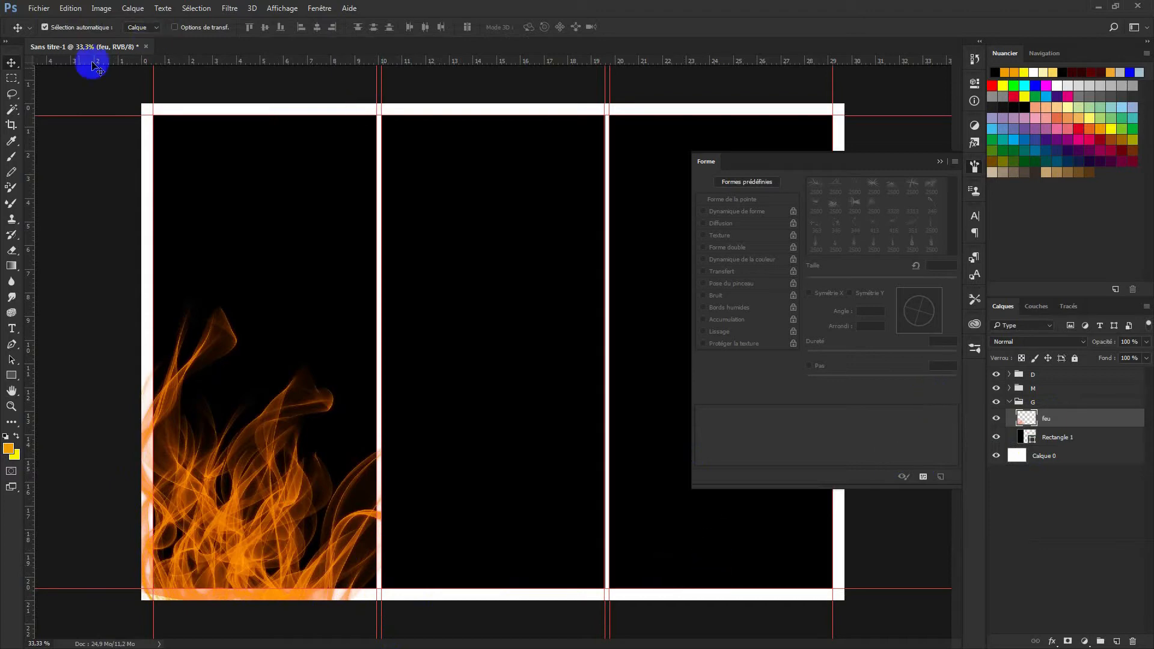
key("ctrl+t")
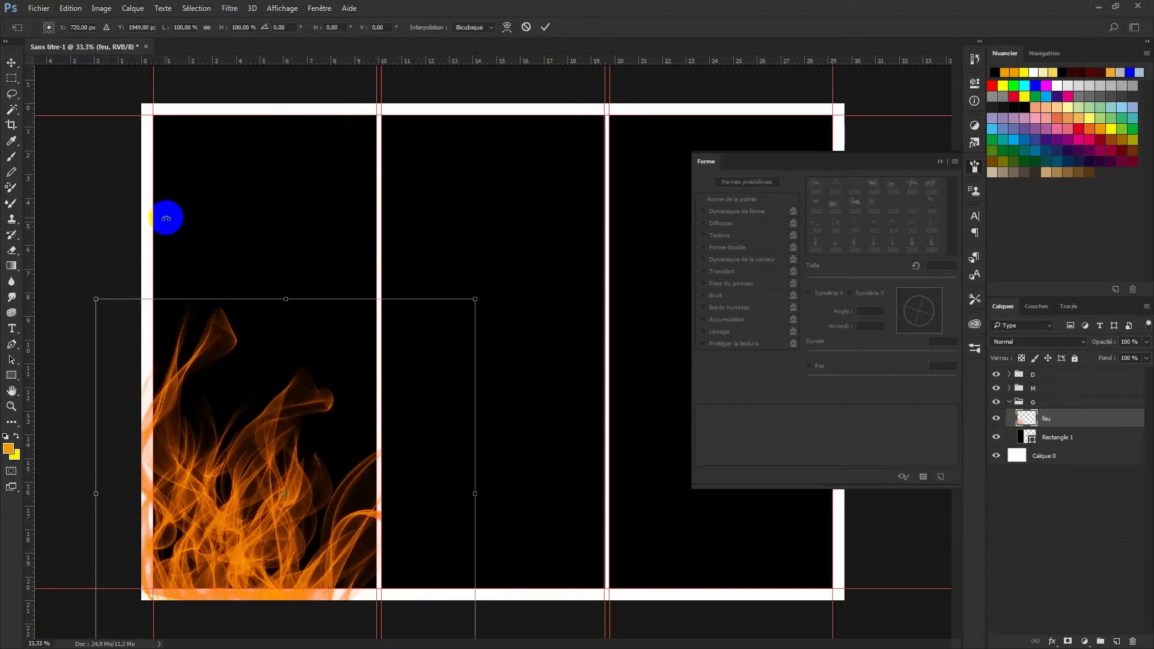
mouse_move(475, 299)
left_mouse_down()
mouse_move(494, 294)
mouse_move(483, 297)
left_mouse_up()
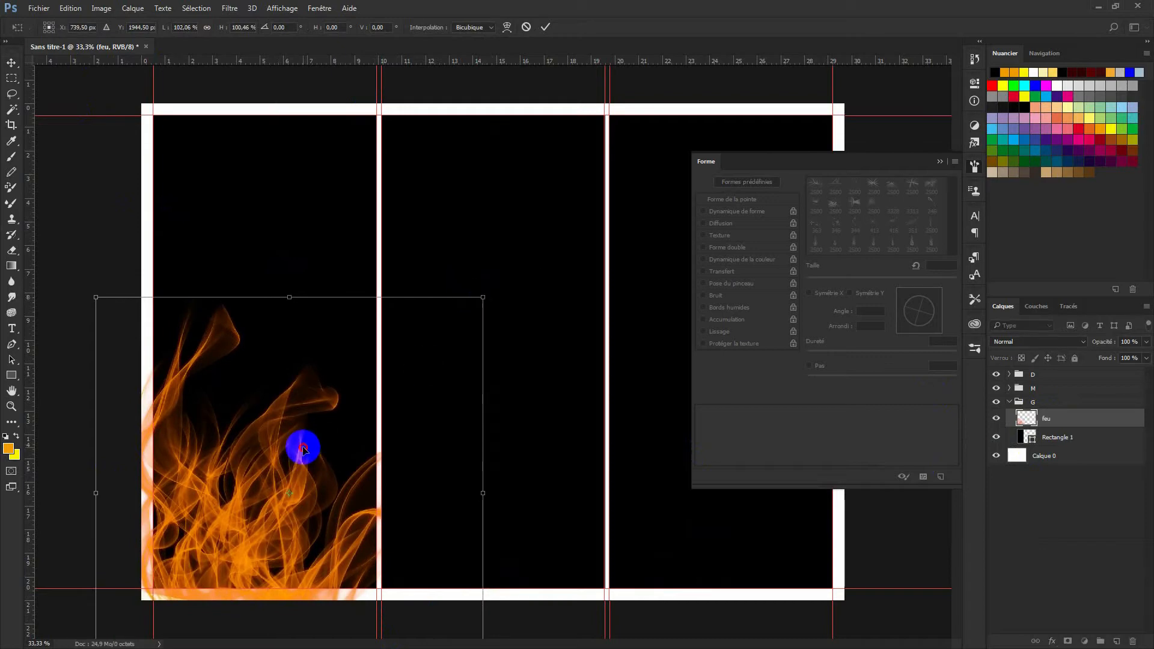
key("Return")
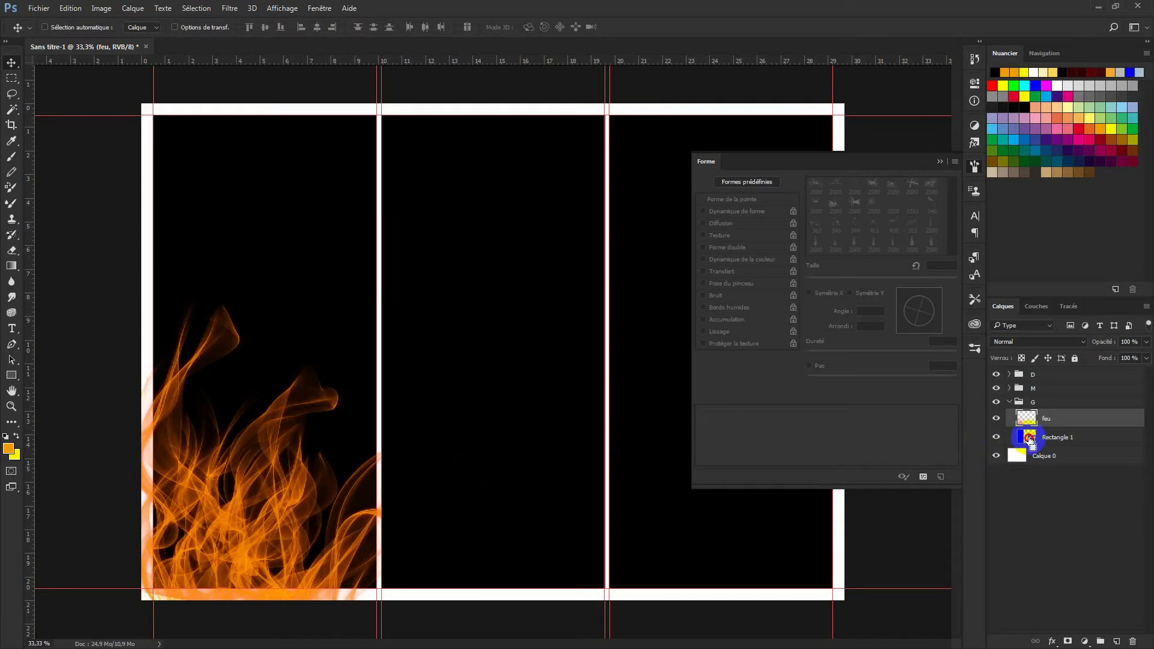
Mask the feu layer again with the outline of Rectangle 1 and collapse the brush settings.
left_click(1030, 439, "ctrl")
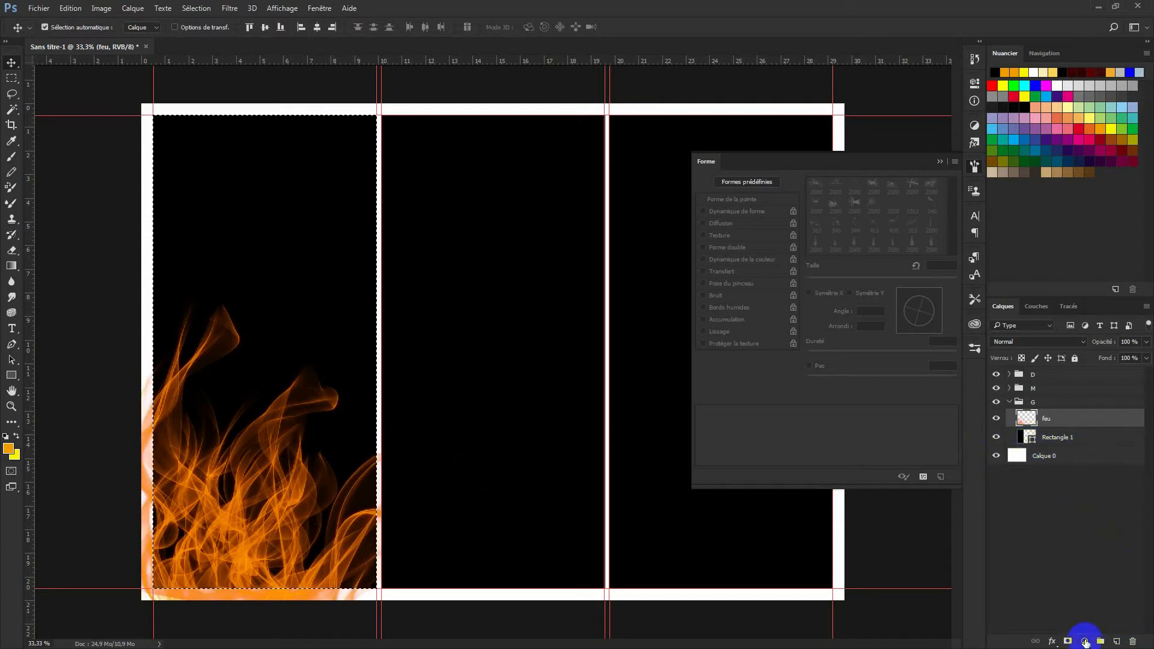
left_click(1067, 642)
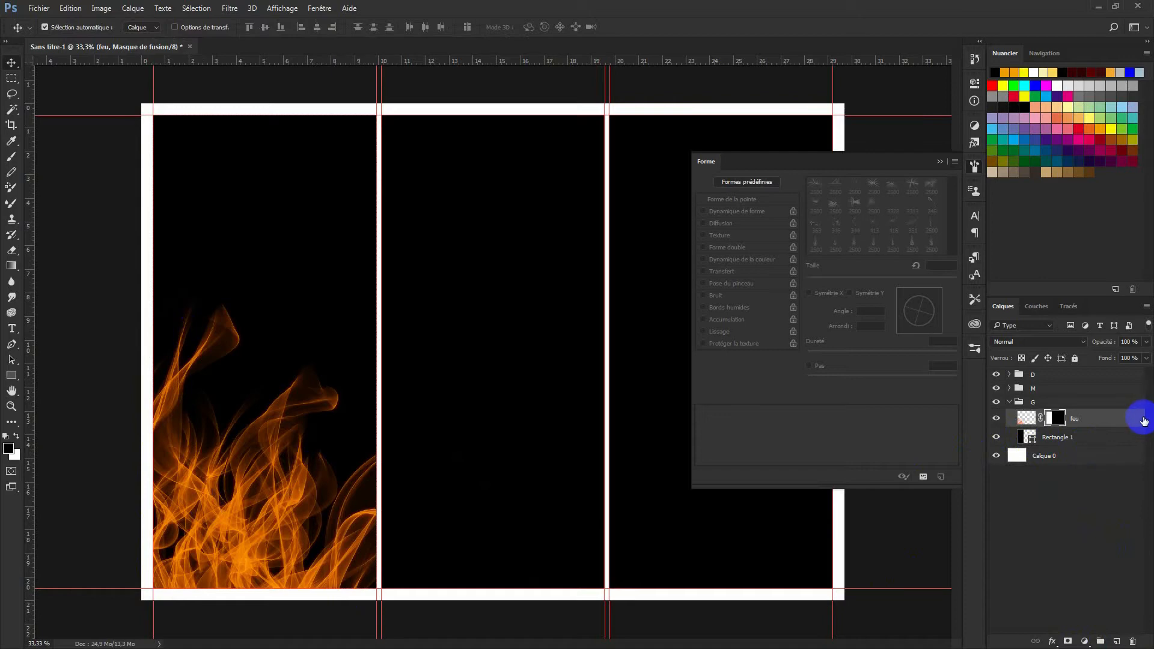
left_click(939, 162)
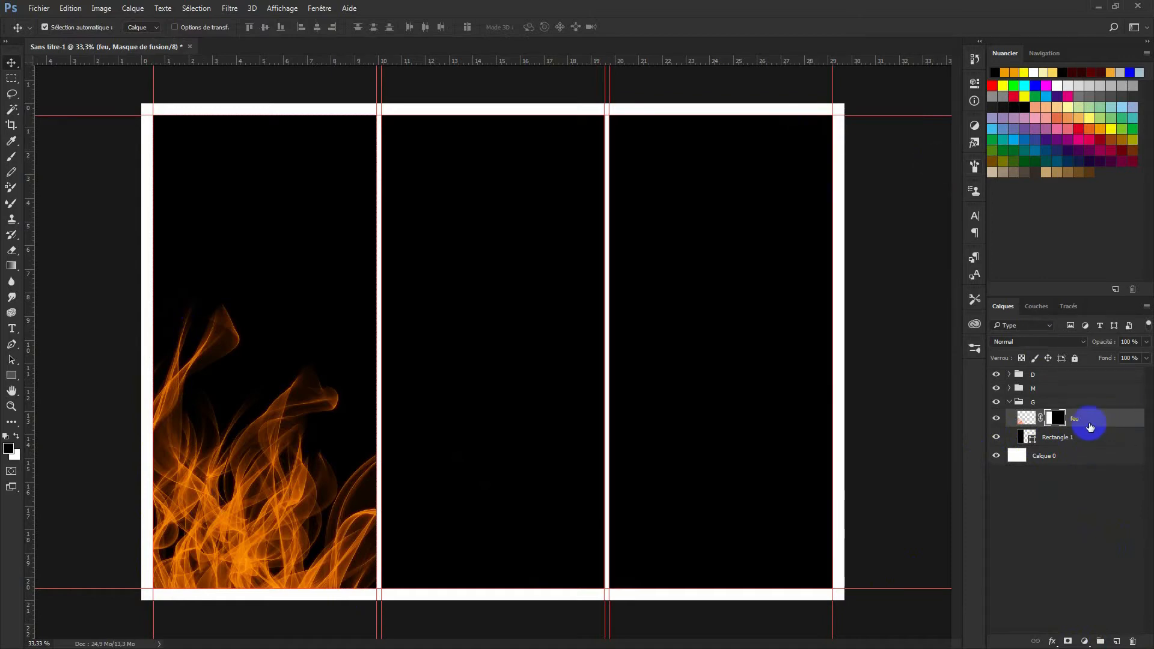
Duplicate the feu layer, move the copy into group M, and expand that group to select the copy.
left_click(1090, 423)
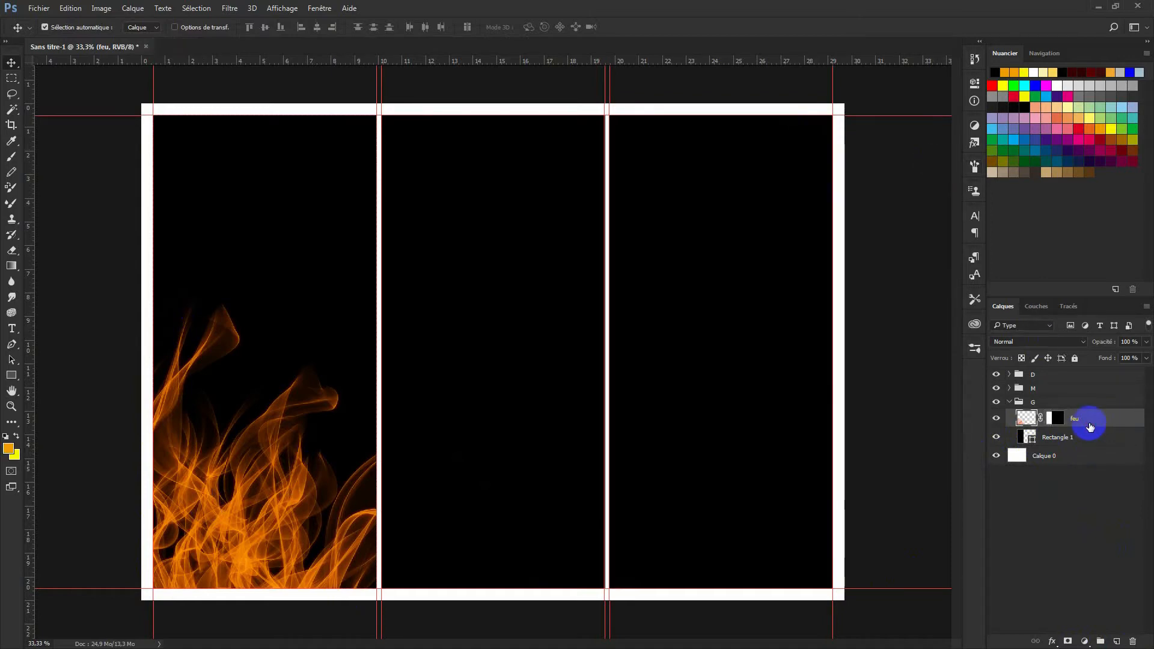
key("ctrl+j")
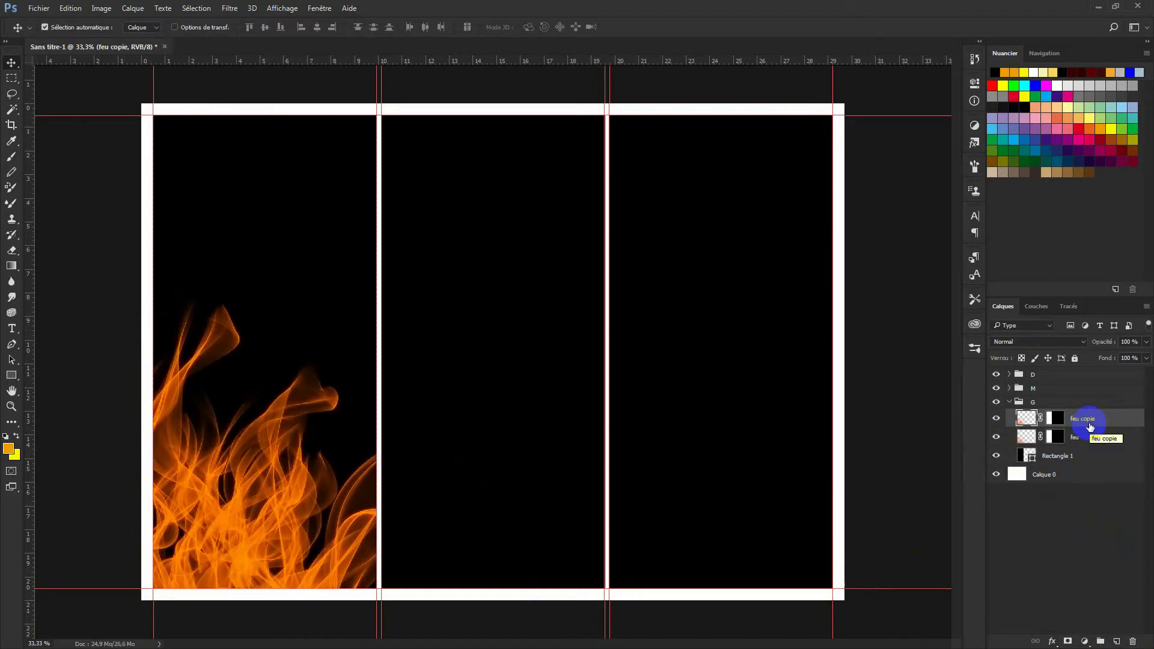
left_click_drag(1085, 425, 1052, 392)
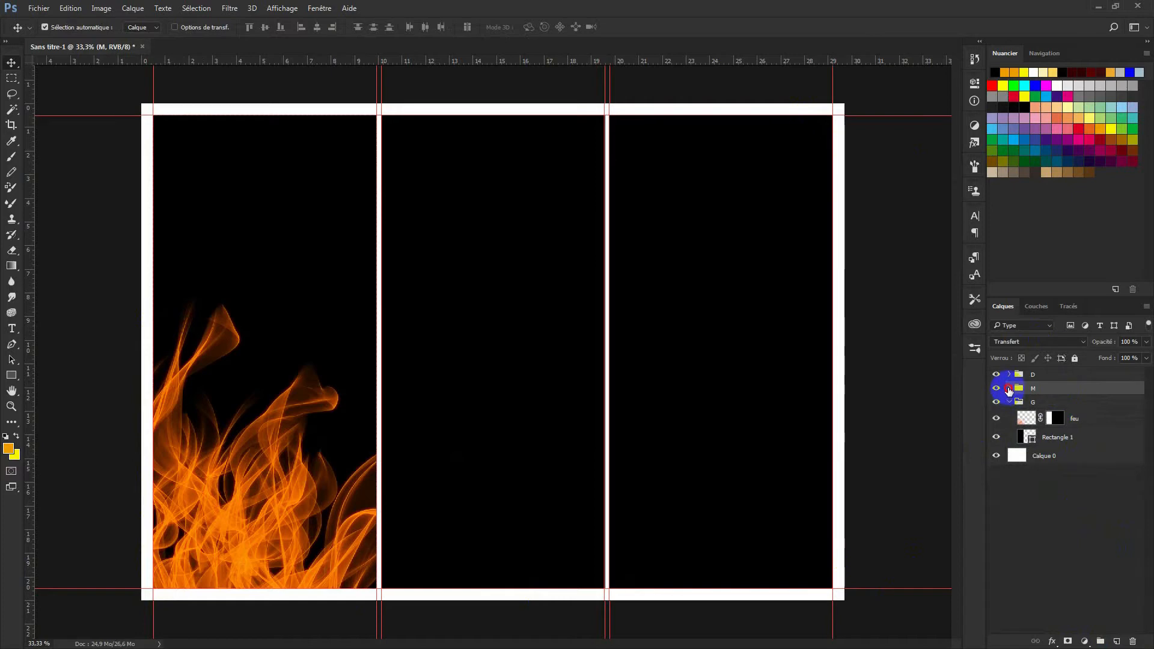
left_click(1009, 388)
left_click(1104, 414)
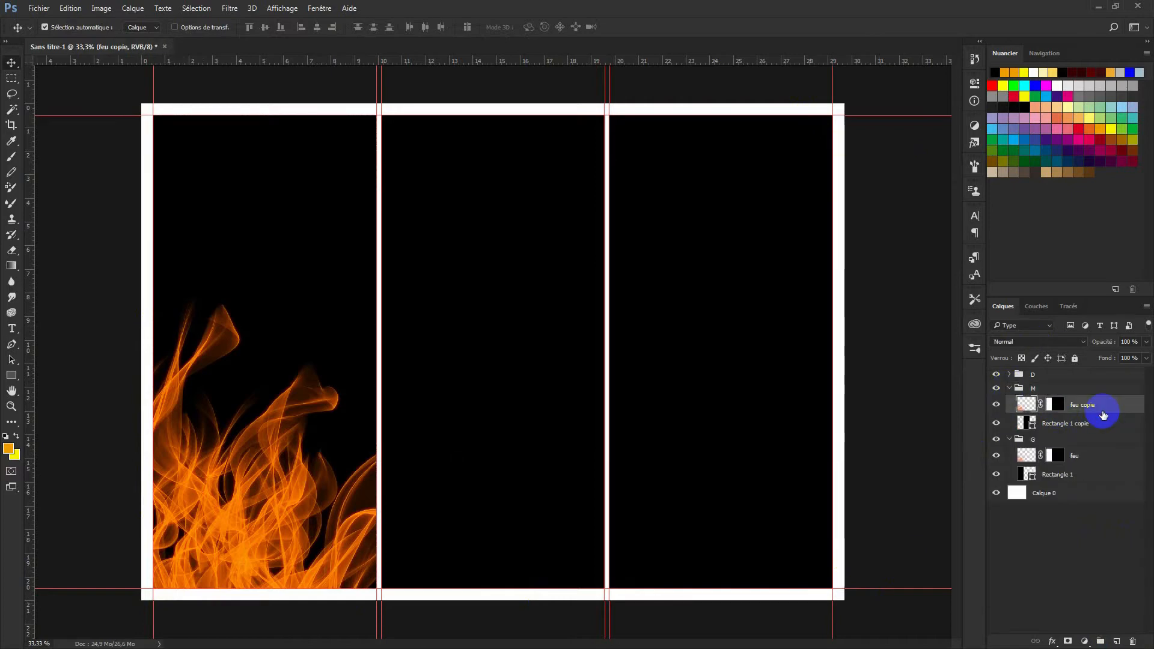
Move the feu copie flames into the middle panel and delete the layer's mask.
key("ctrl+t")
left_click_drag(343, 444, 534, 346)
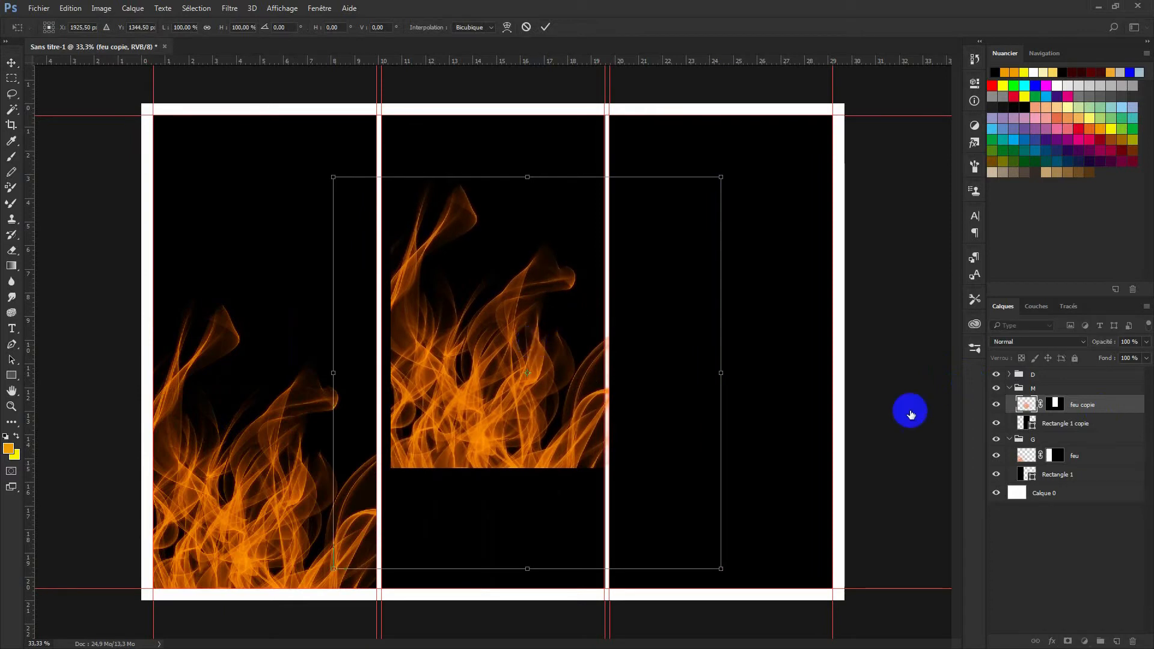
left_click(1055, 405)
right_click(1055, 402)
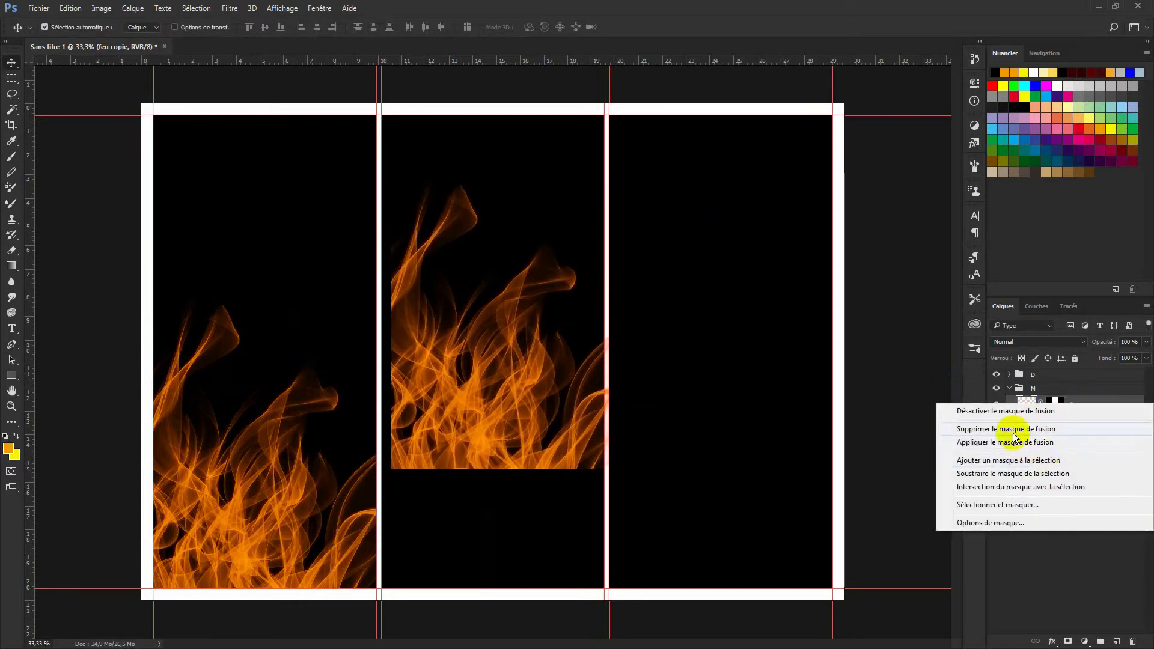
left_click(1012, 429)
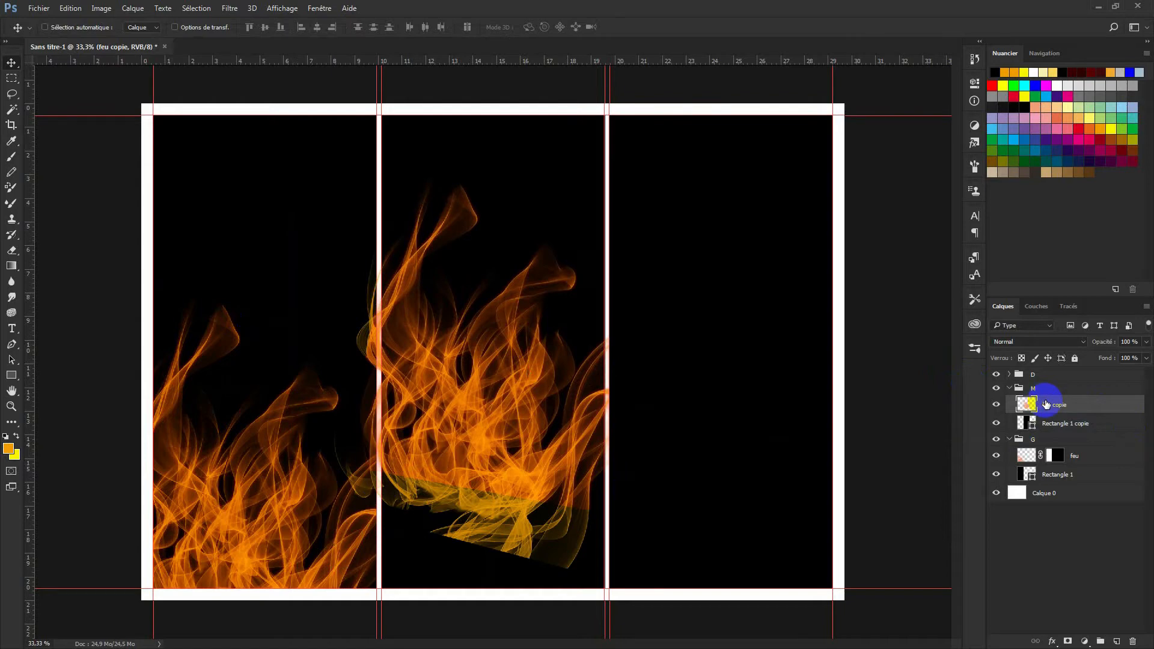
Flip the feu copie flames horizontally and vertically, narrow them and place them hanging from the middle panel's upper edge.
key("ctrl+t")
left_click_drag(774, 161, 283, 590)
left_click_drag(531, 322, 476, 173)
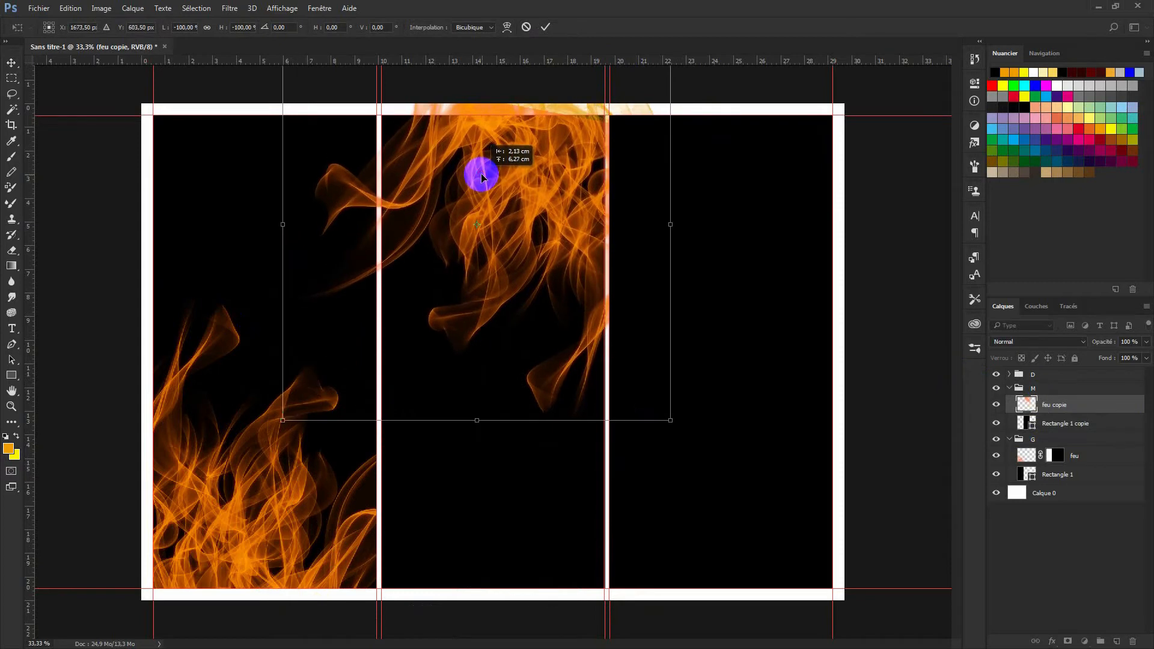
left_click_drag(283, 226, 363, 225)
left_click_drag(642, 253, 719, 300)
left_click_drag(561, 227, 529, 190)
key("Return")
Mask the feu copie layer with the outline of Rectangle 1 copie, undoing any stray move of the flames.
left_click(1029, 423)
left_click(1027, 424, "ctrl")
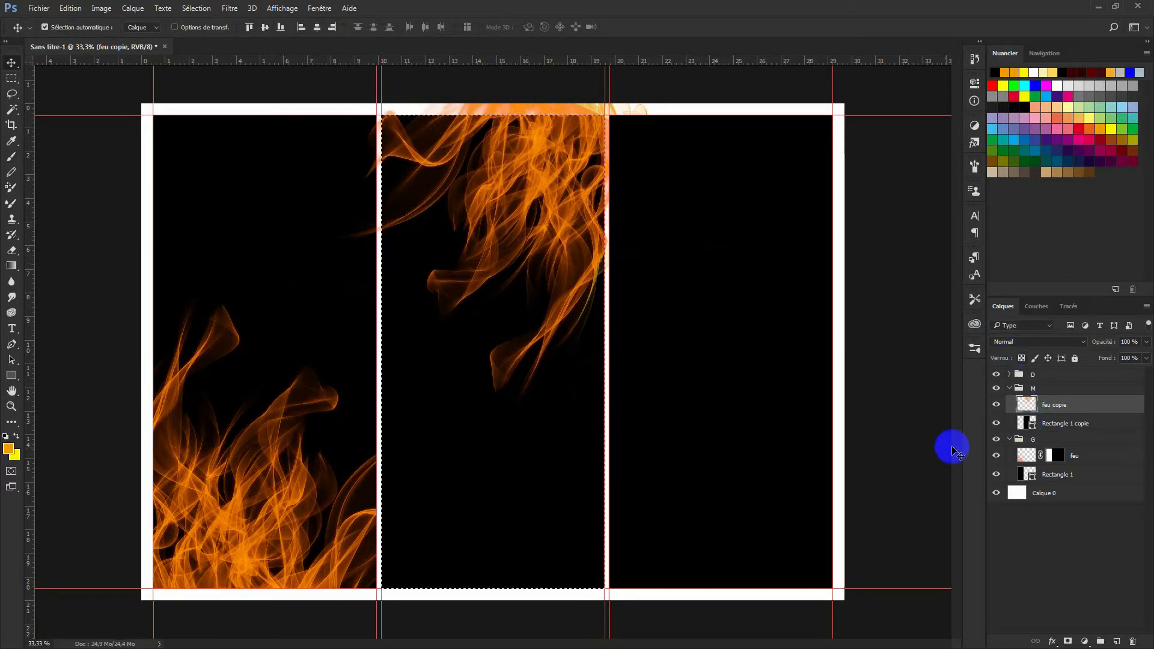
left_click(1067, 642)
left_click_drag(524, 165, 514, 277)
key("ctrl+z")
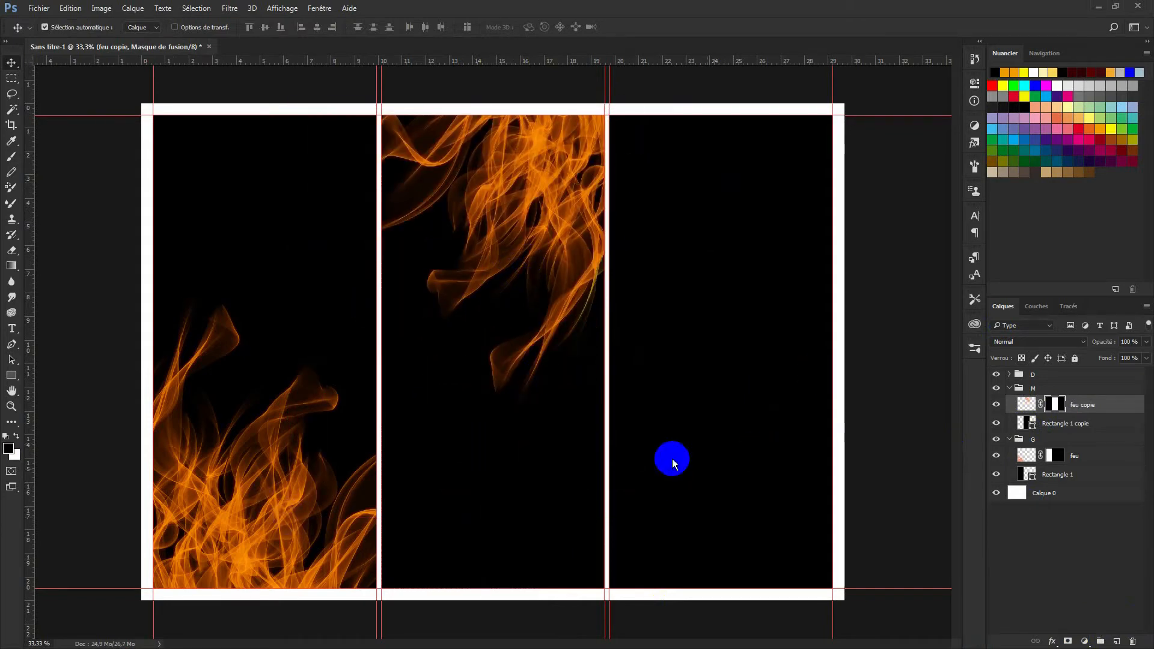
Duplicate the feu layer in group G and move the copy into group D.
left_click(1091, 460)
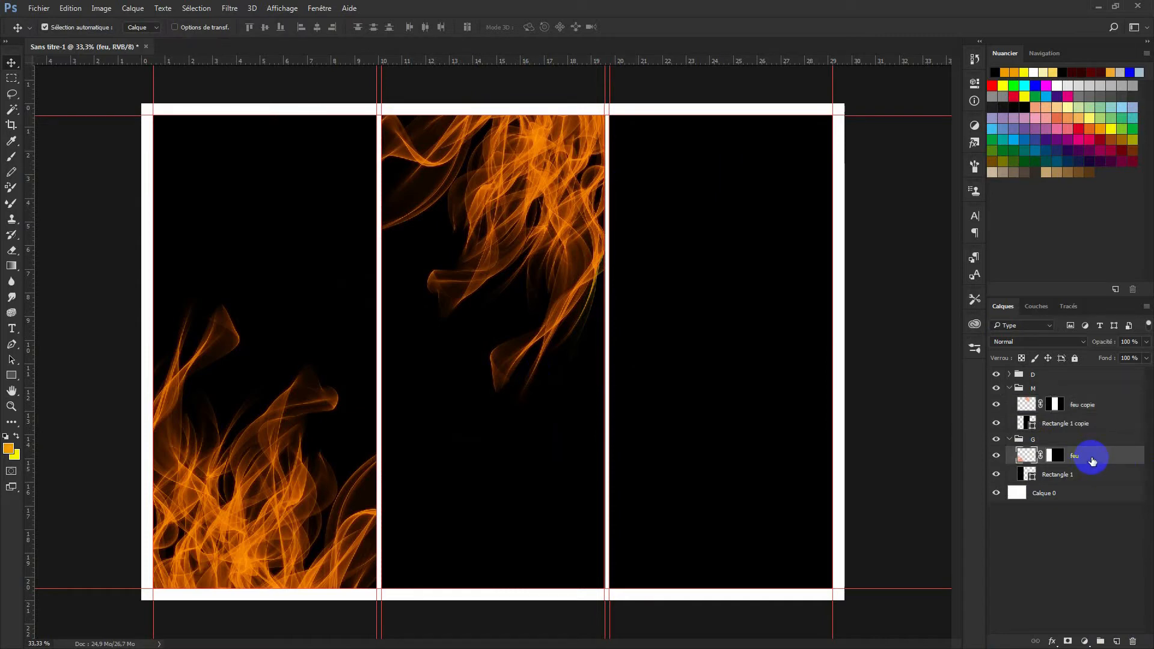
key("ctrl+j")
key("ctrl+t")
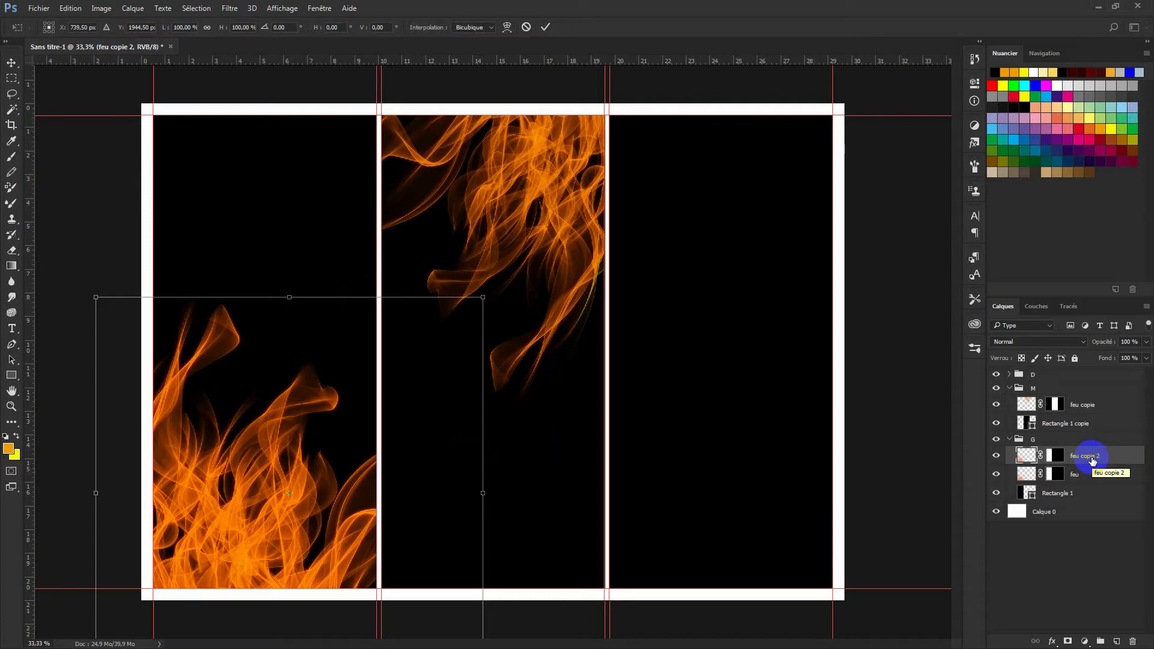
key("Return")
left_click_drag(1092, 460, 1056, 374)
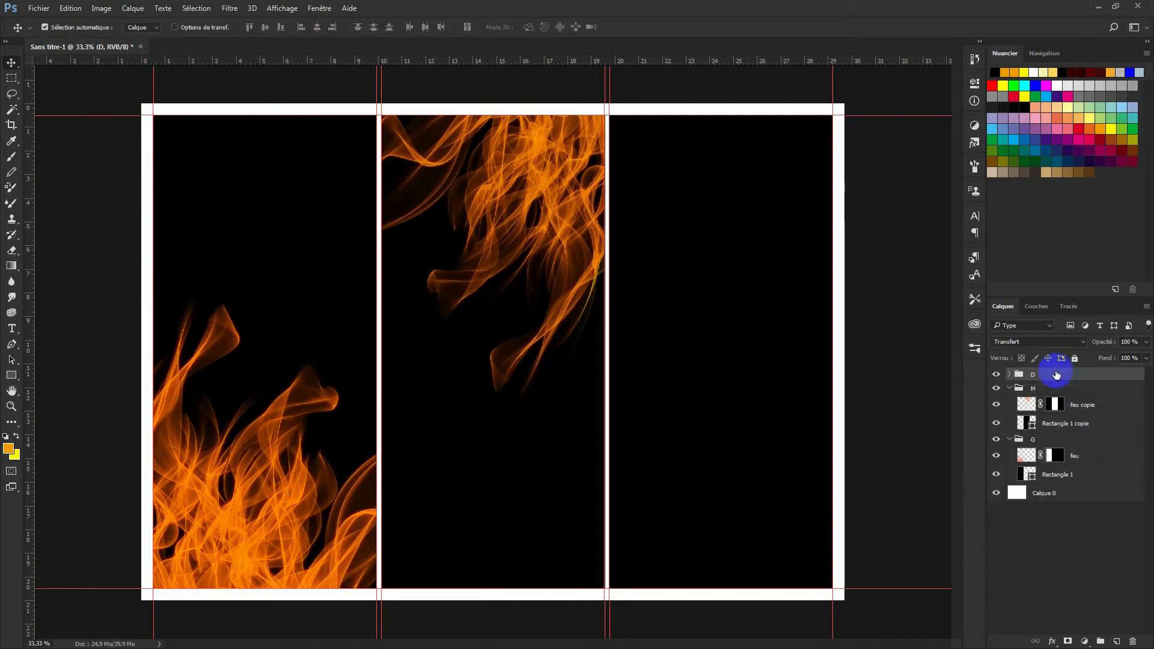
key("ctrl+t")
left_click_drag(319, 484, 505, 469)
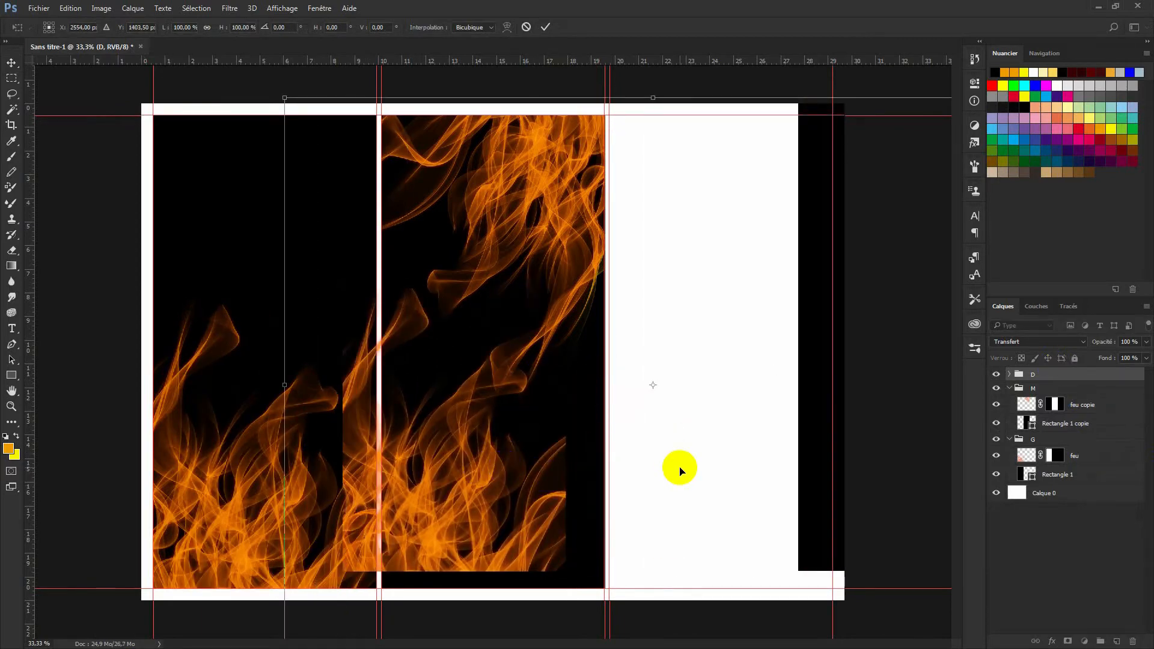
key("ctrl+z")
left_click_drag(1011, 376, 1022, 381)
key("Return")
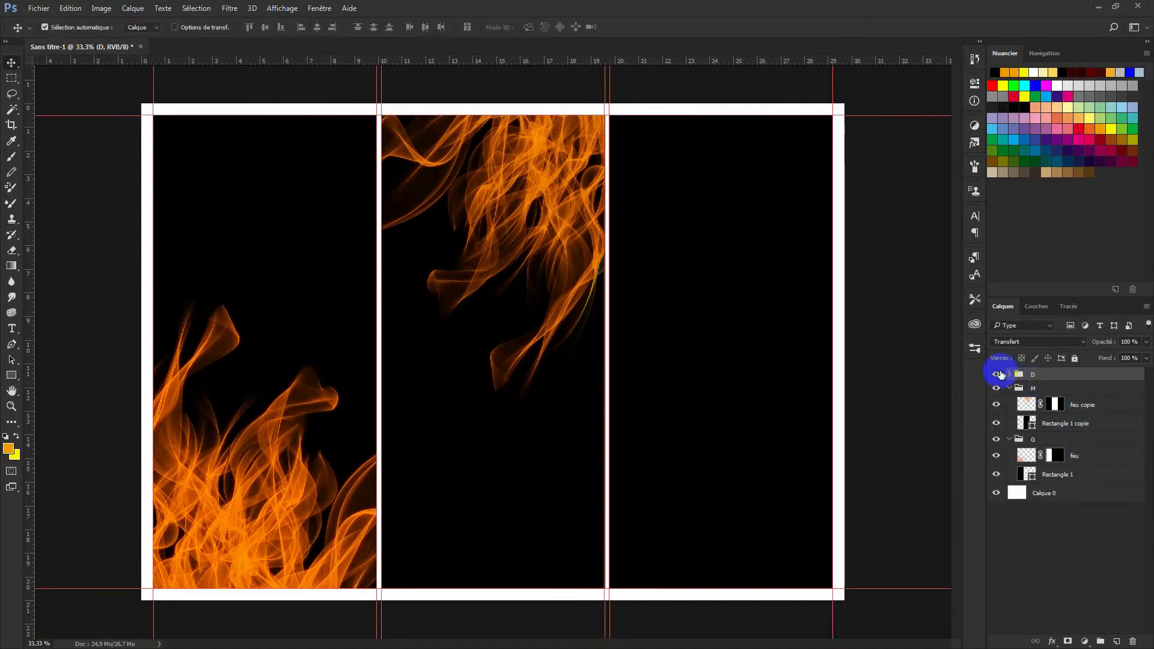
Transform feu copie 2 in group D, rotating it -90.15°, scaling its height to 67.72% and placing it in the right panel.
left_click(1009, 374)
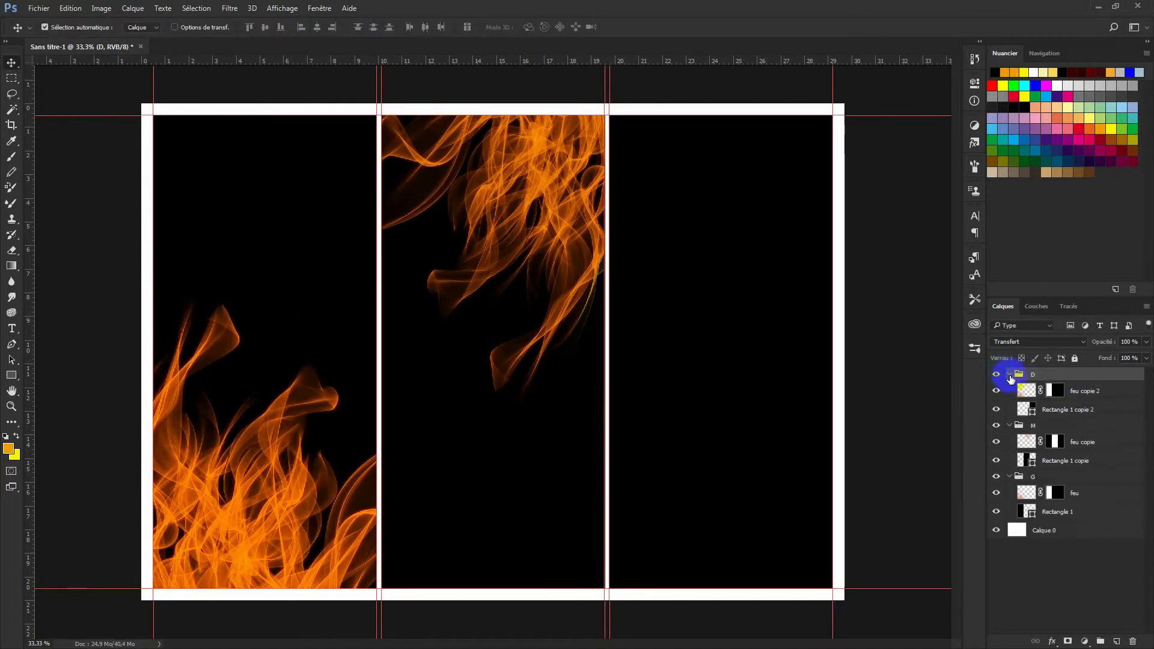
left_click(1042, 408)
left_click(1099, 392)
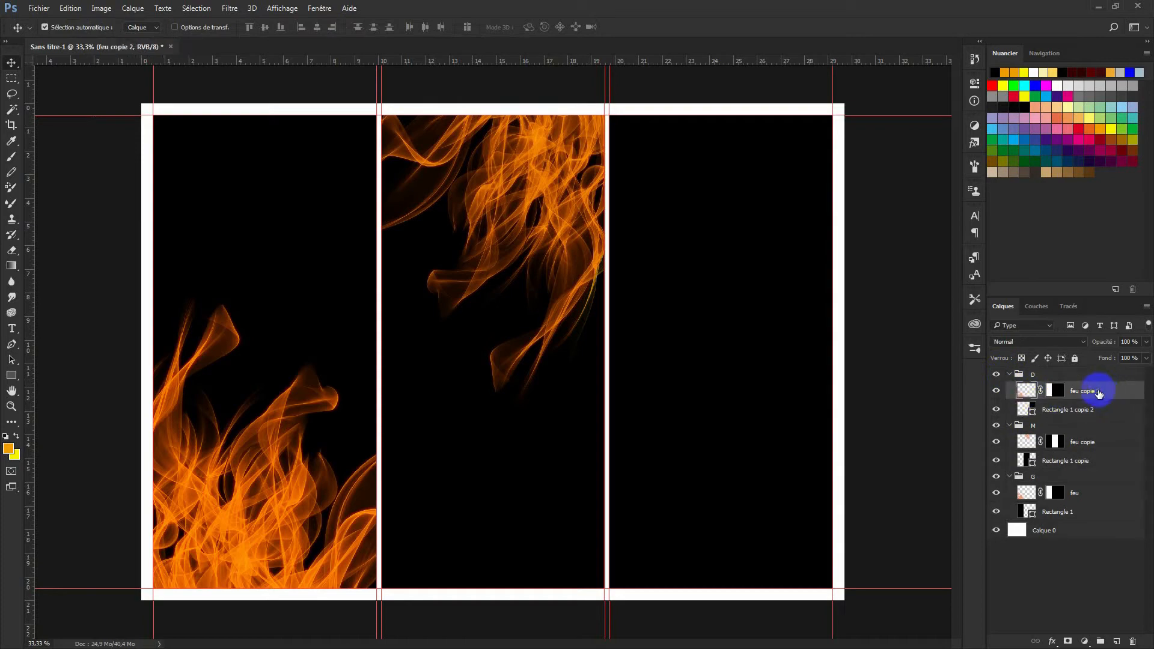
key("ctrl+t")
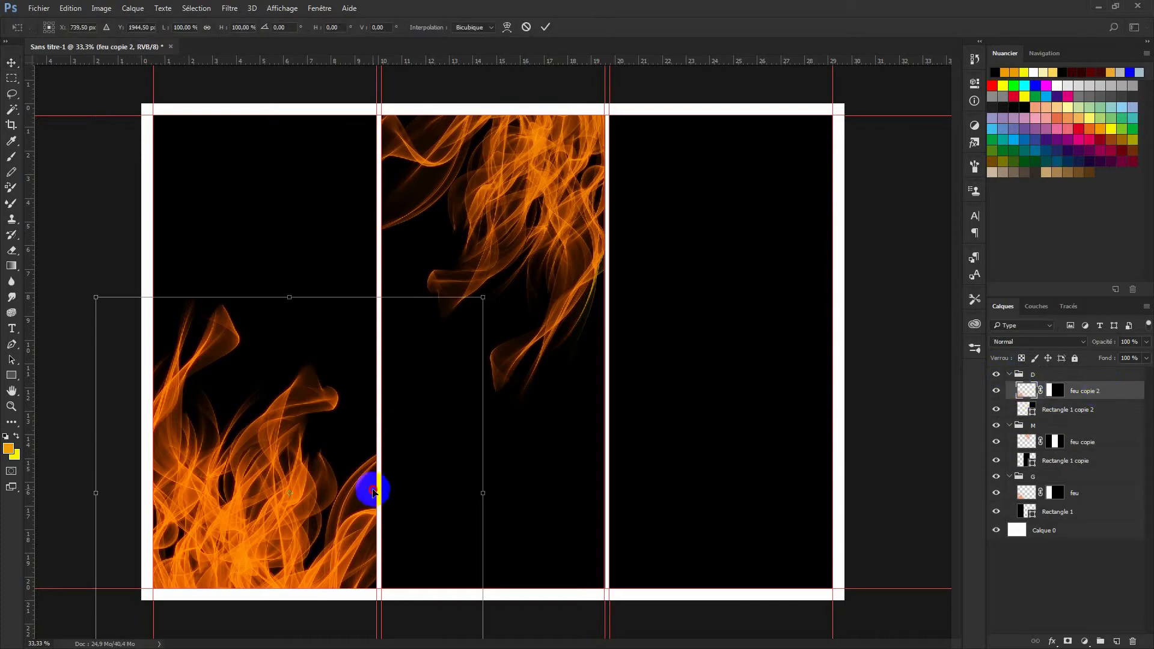
left_click_drag(368, 485, 711, 377)
left_click_drag(856, 613, 698, 304)
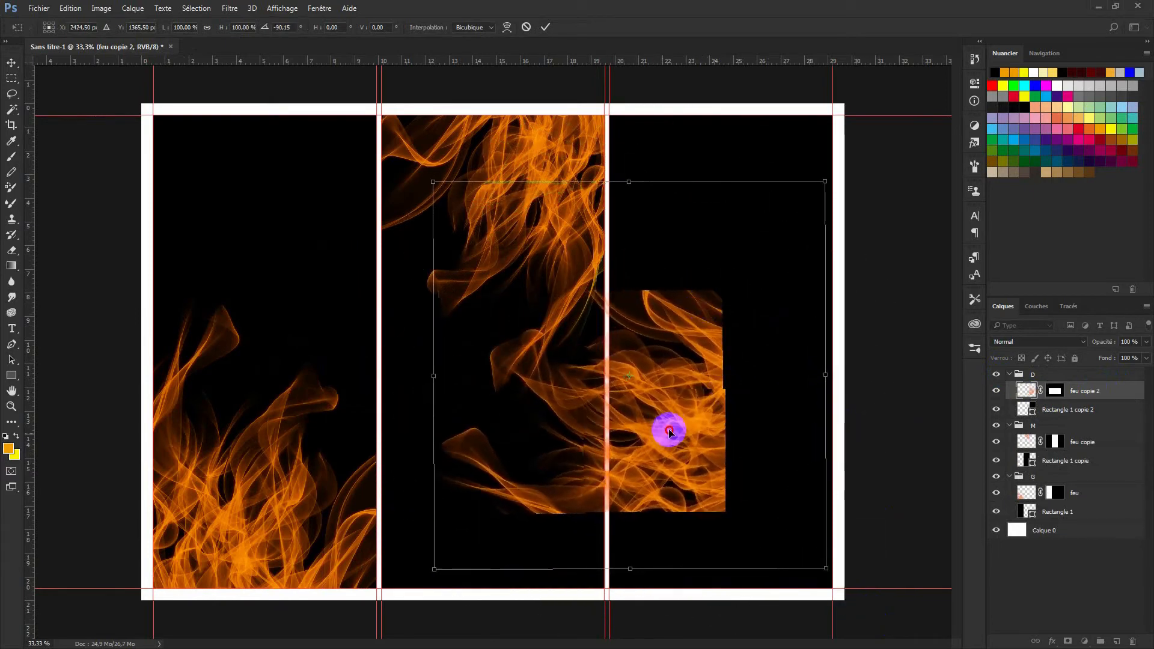
left_click_drag(662, 433, 711, 412)
left_click_drag(484, 360, 609, 361)
left_click_drag(740, 171, 747, 87)
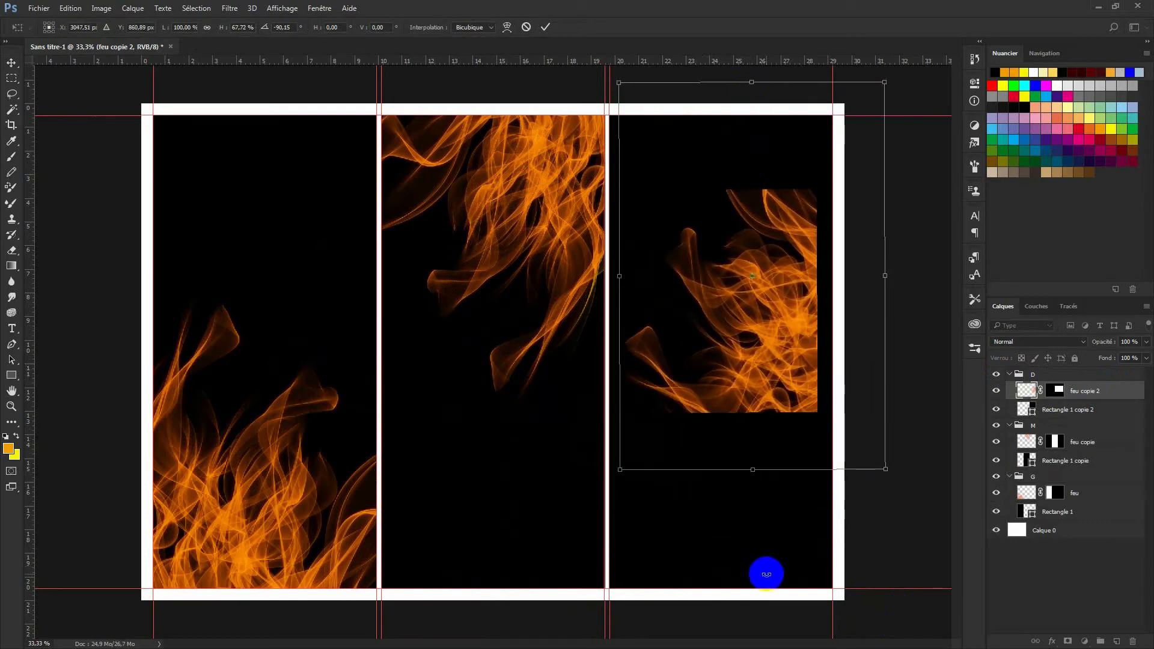
Apply the transform and convert the feu copie 2 layer to a smart object.
left_click(1076, 392)
right_click(1073, 392)
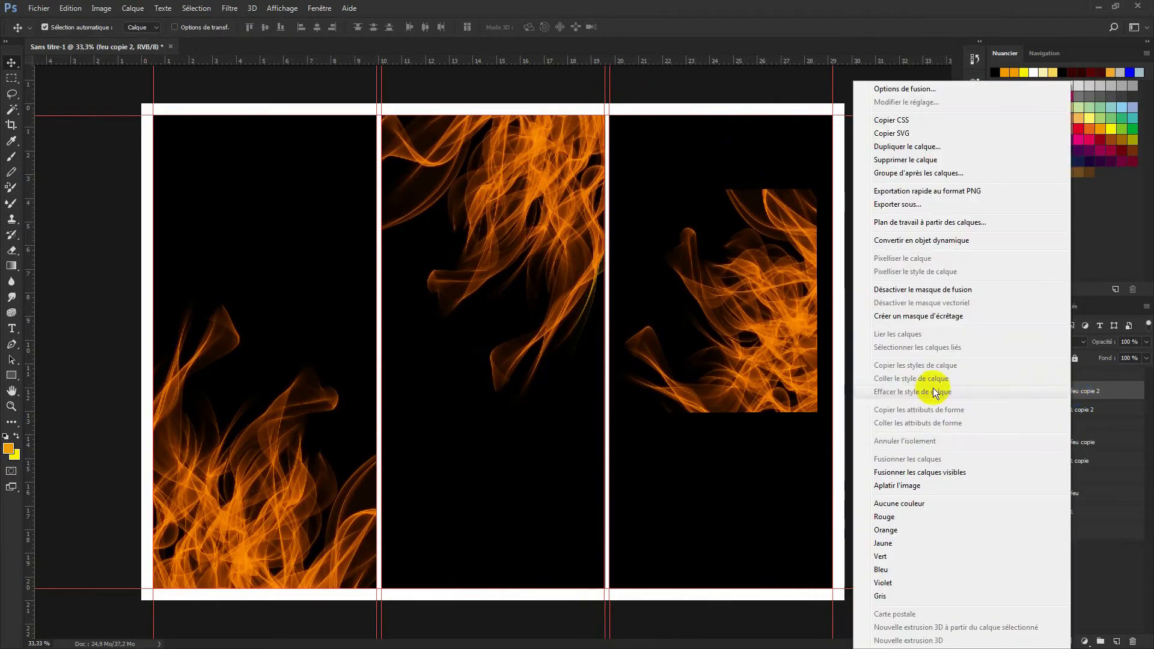
left_click(911, 240)
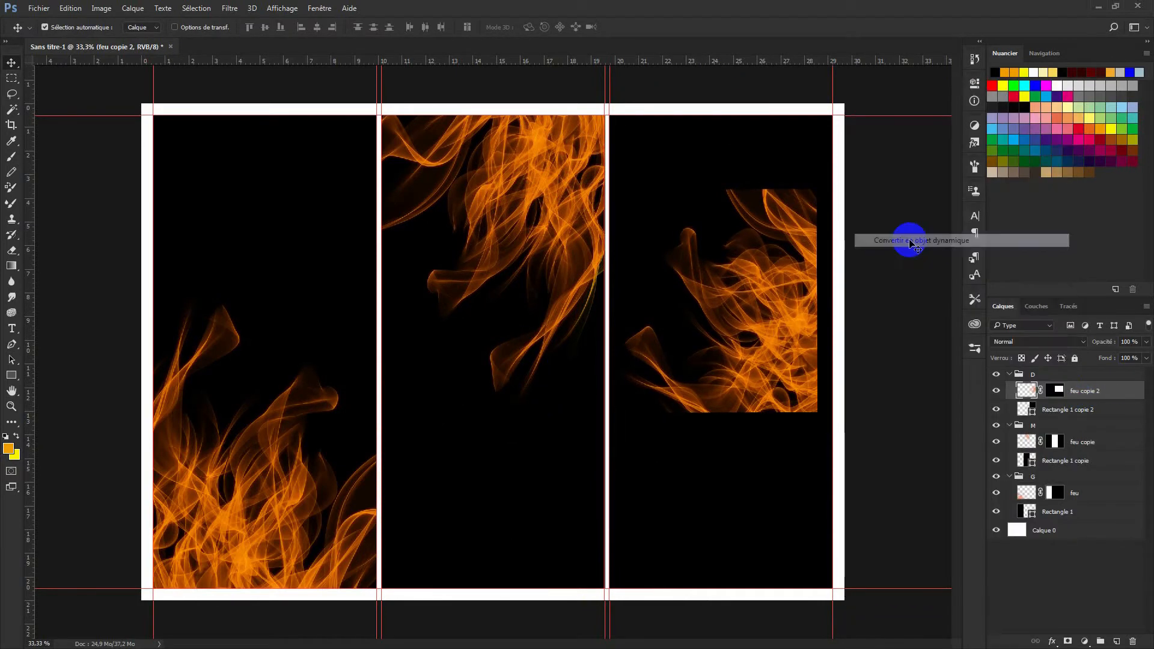
Stretch feu copie 2 to 115.53% width and 216.35% height to cover the right panel, masking it with Rectangle 1 copie 2's outline.
key("ctrl+t")
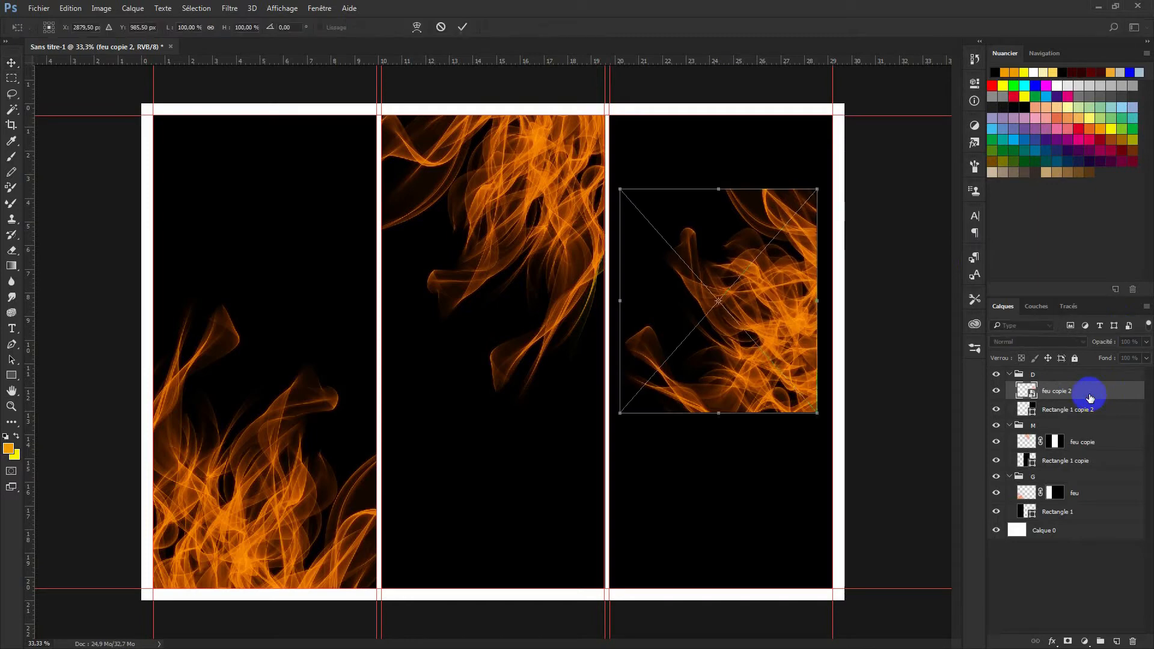
left_click_drag(718, 187, 705, 102)
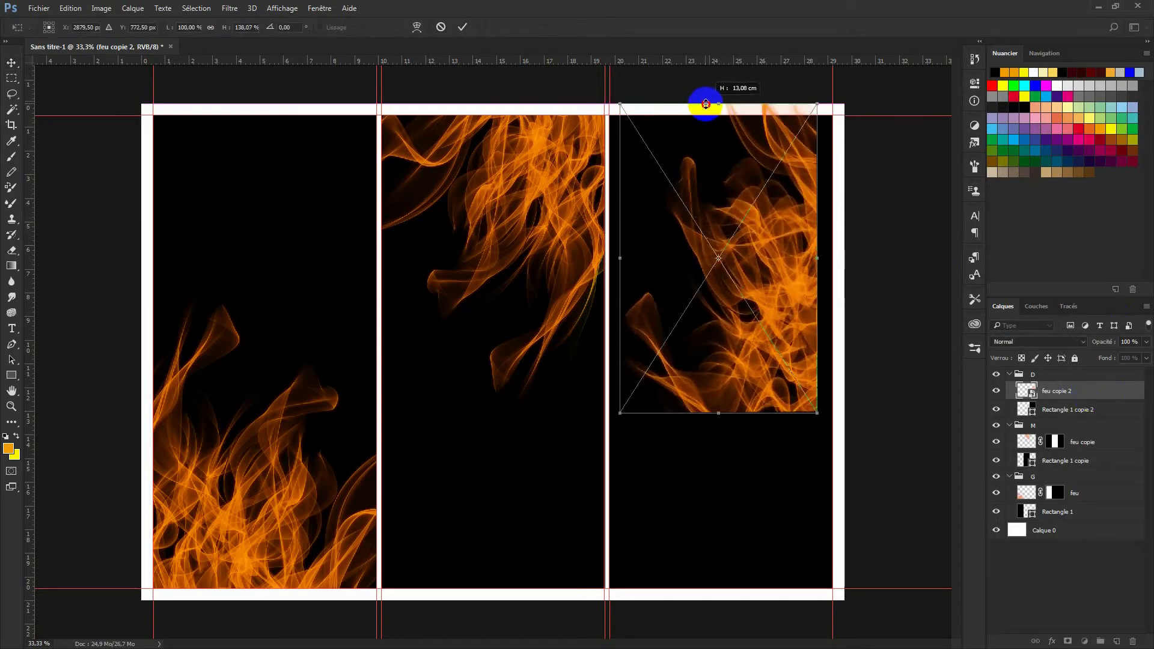
left_click_drag(724, 412, 743, 598)
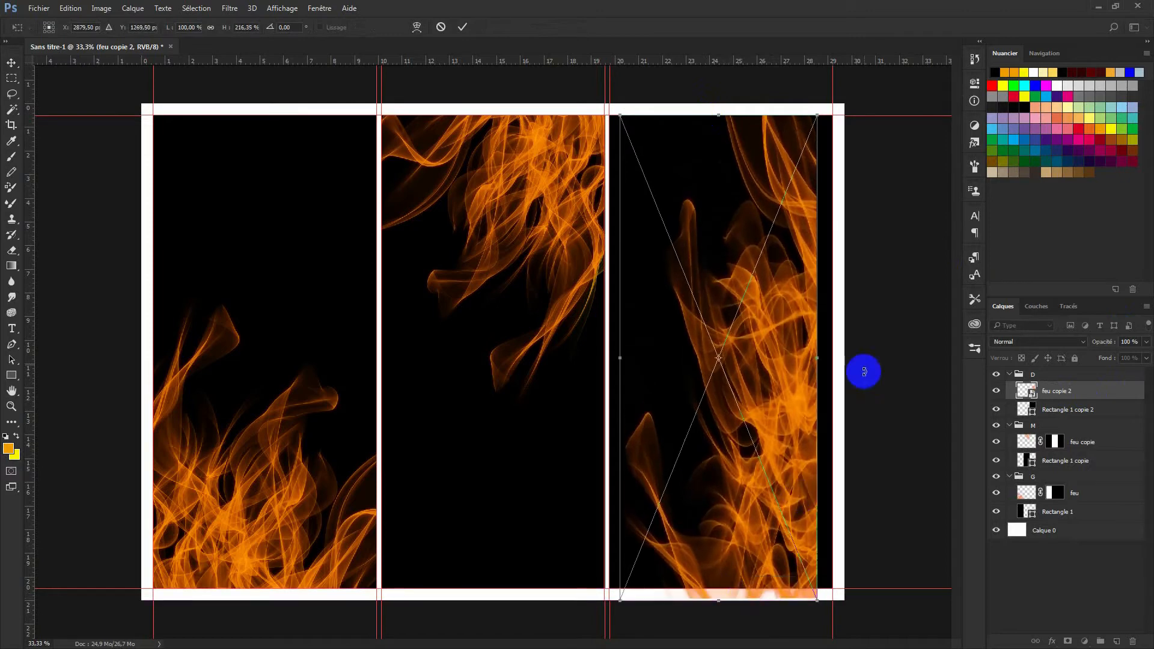
left_click_drag(816, 359, 836, 358)
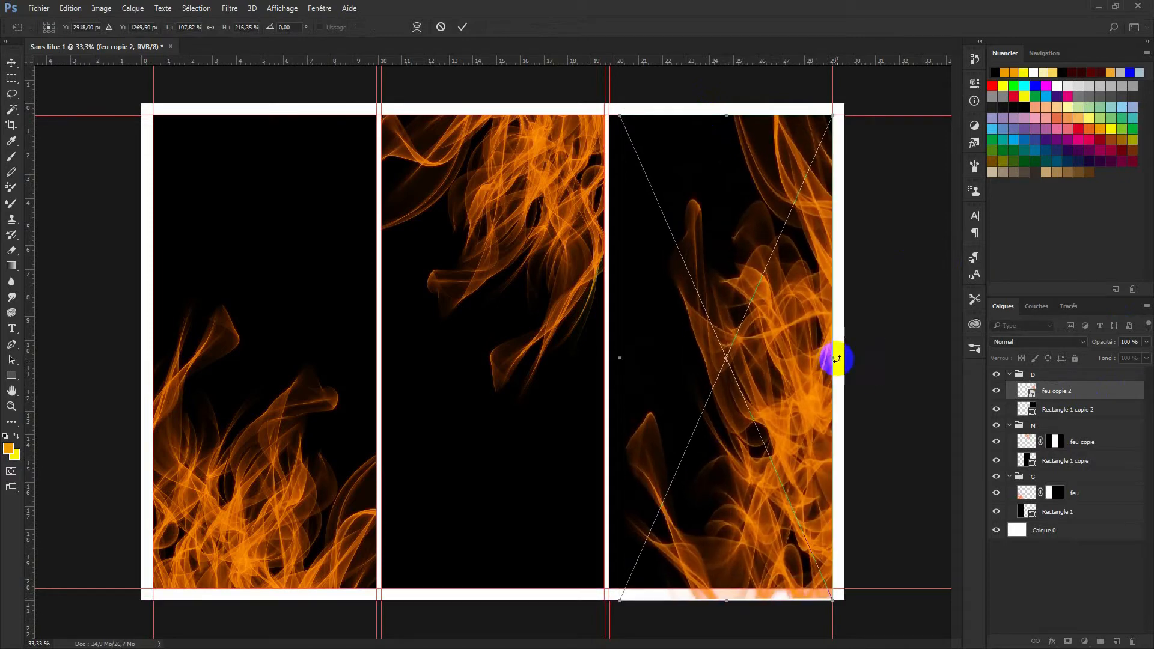
left_click_drag(619, 359, 601, 367)
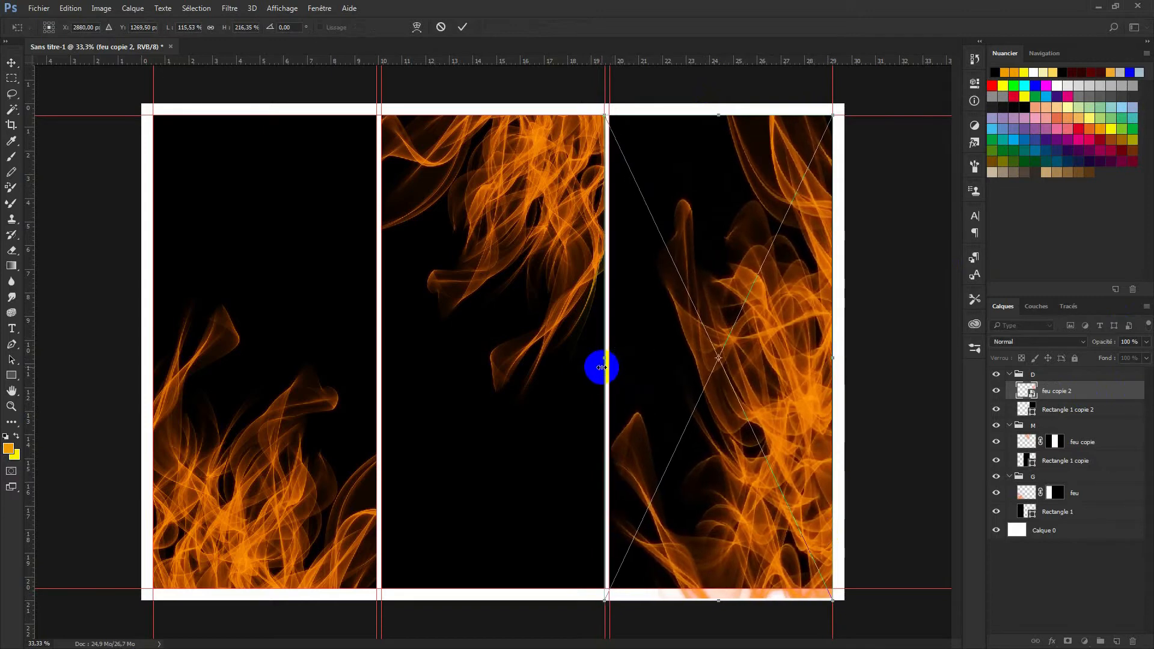
key("Return")
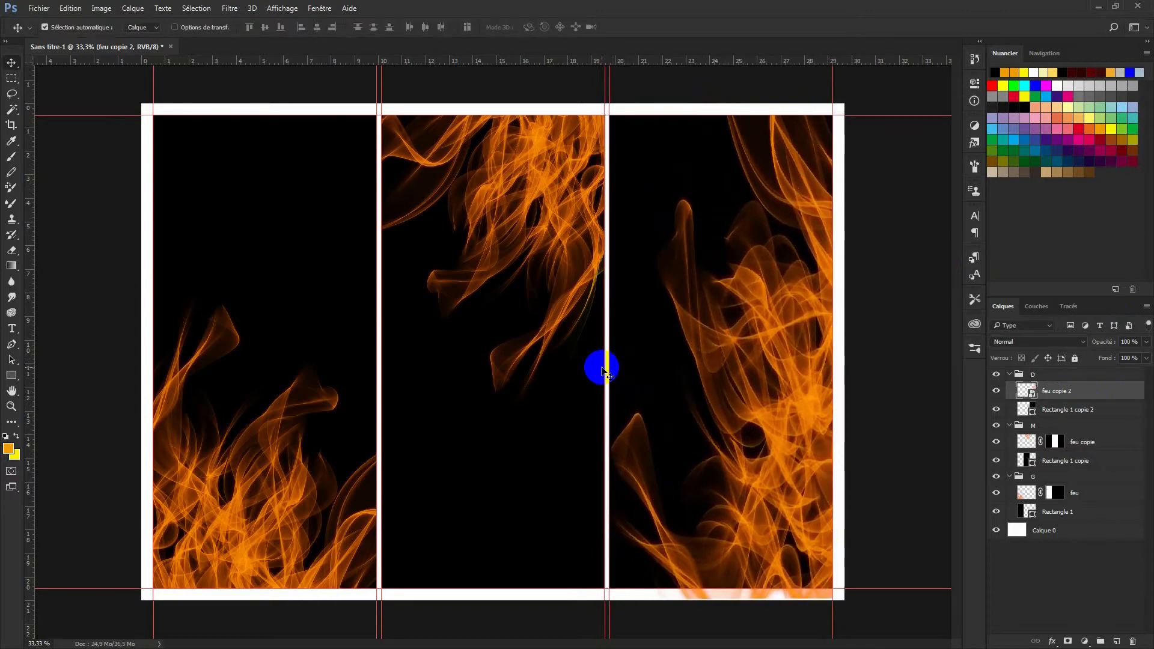
left_click(1023, 410, "ctrl")
left_click(1068, 641)
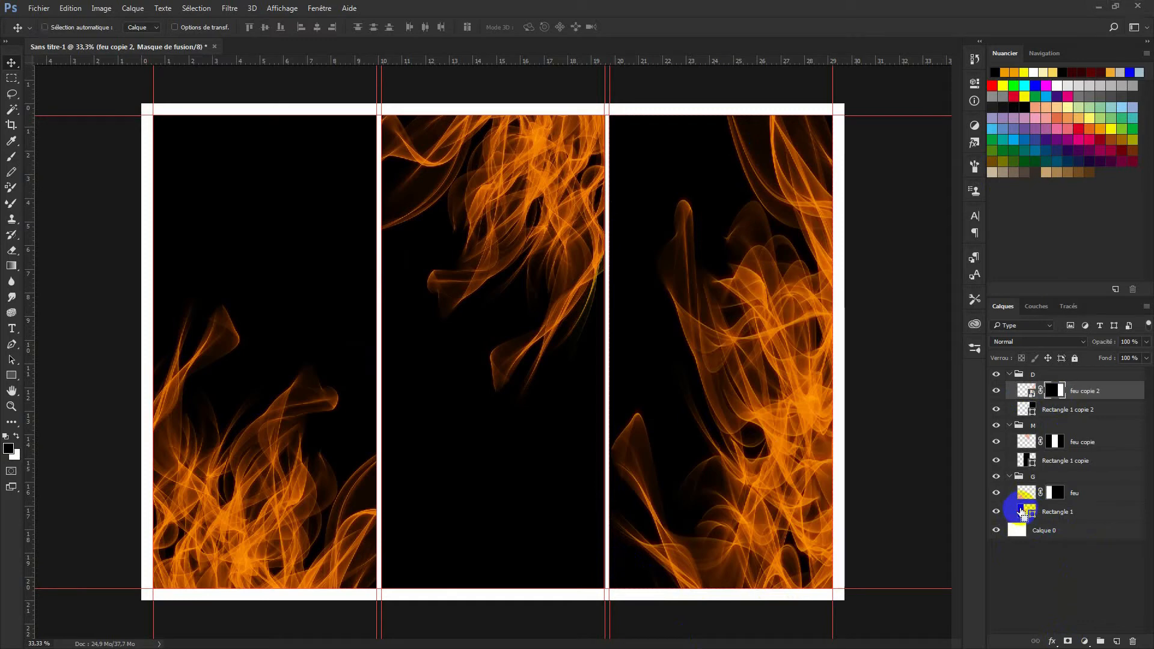
Load Rectangle 1's outline as a selection, start a gradient fill layer and open its gradient for editing.
left_click(1026, 512, "ctrl")
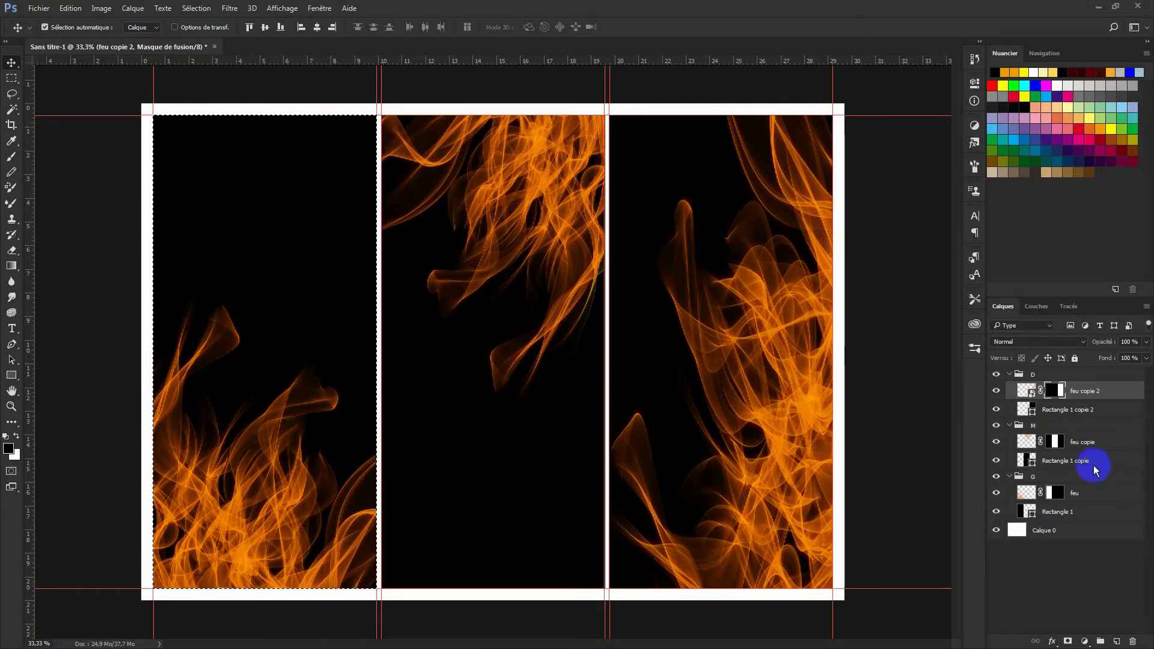
left_click(1085, 641)
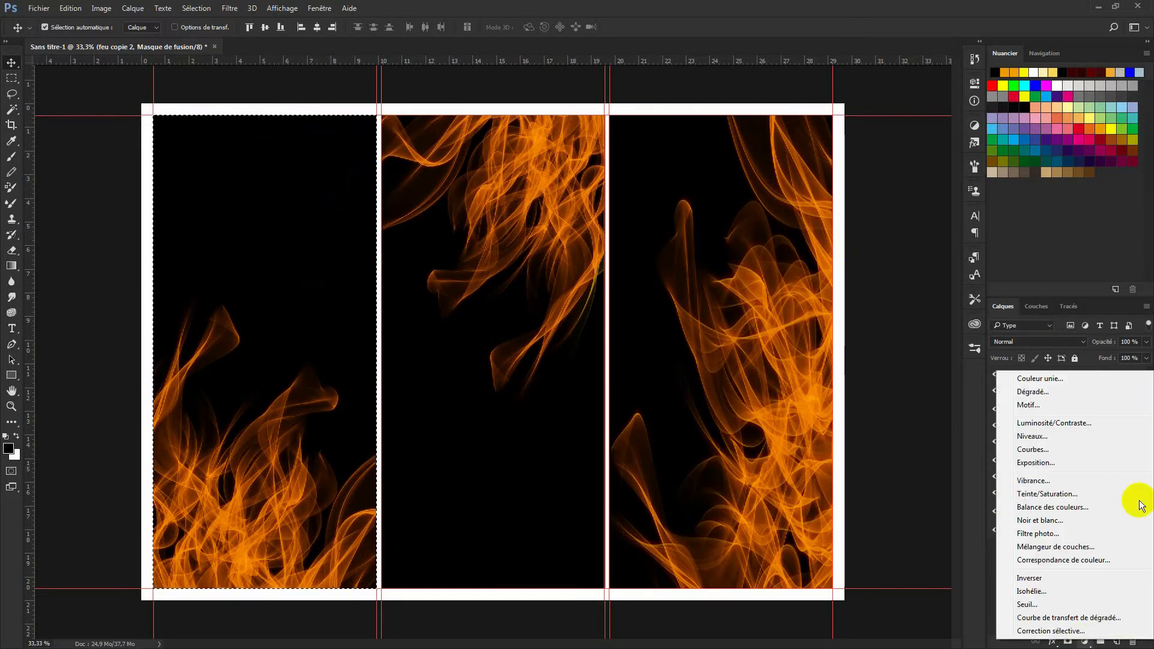
left_click(1057, 392)
left_click(749, 138)
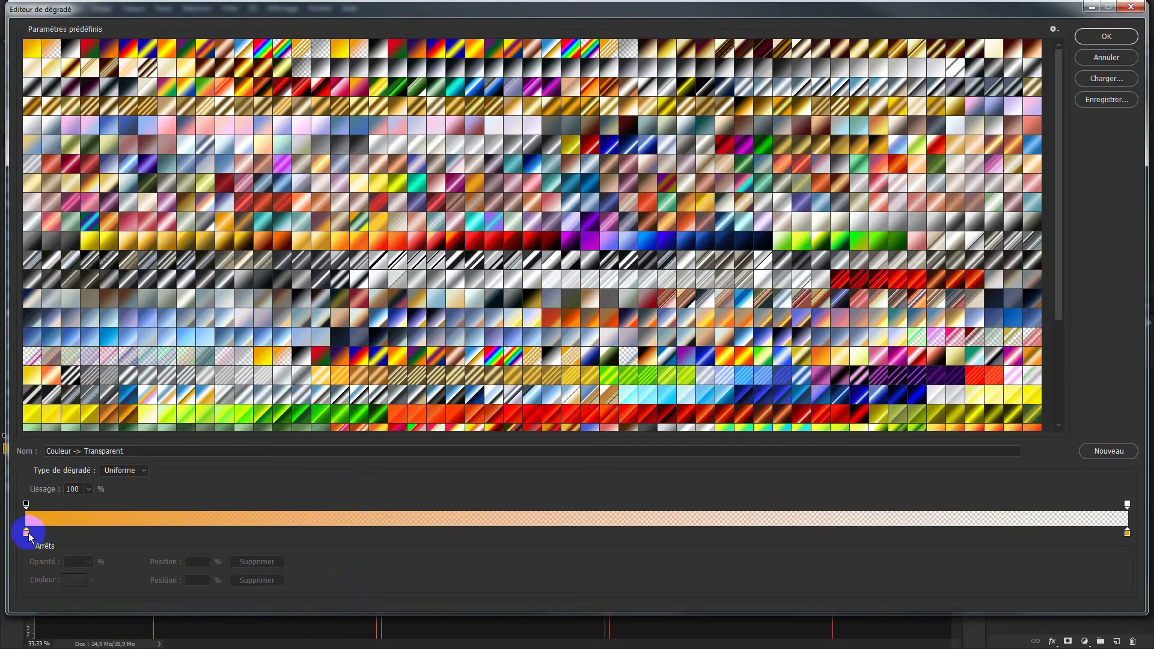
Try the Red 12 - round - linear gradient, deleting all but its first colour stop and moving the remaining opacity stop to 5%.
left_click(27, 533)
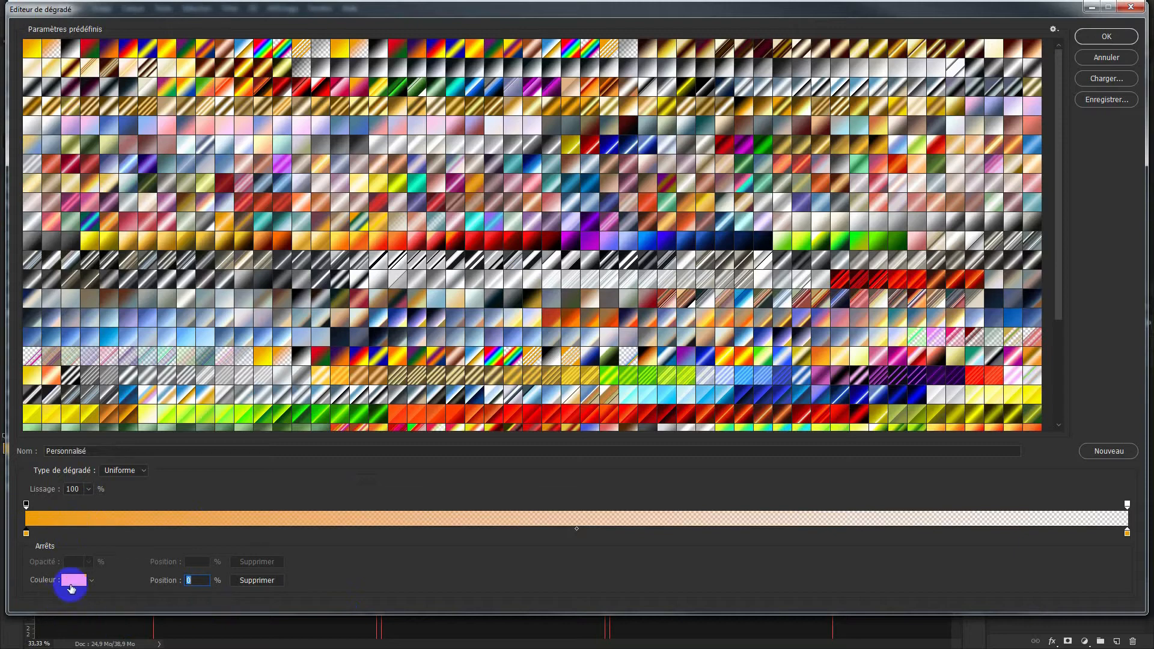
left_click(530, 242)
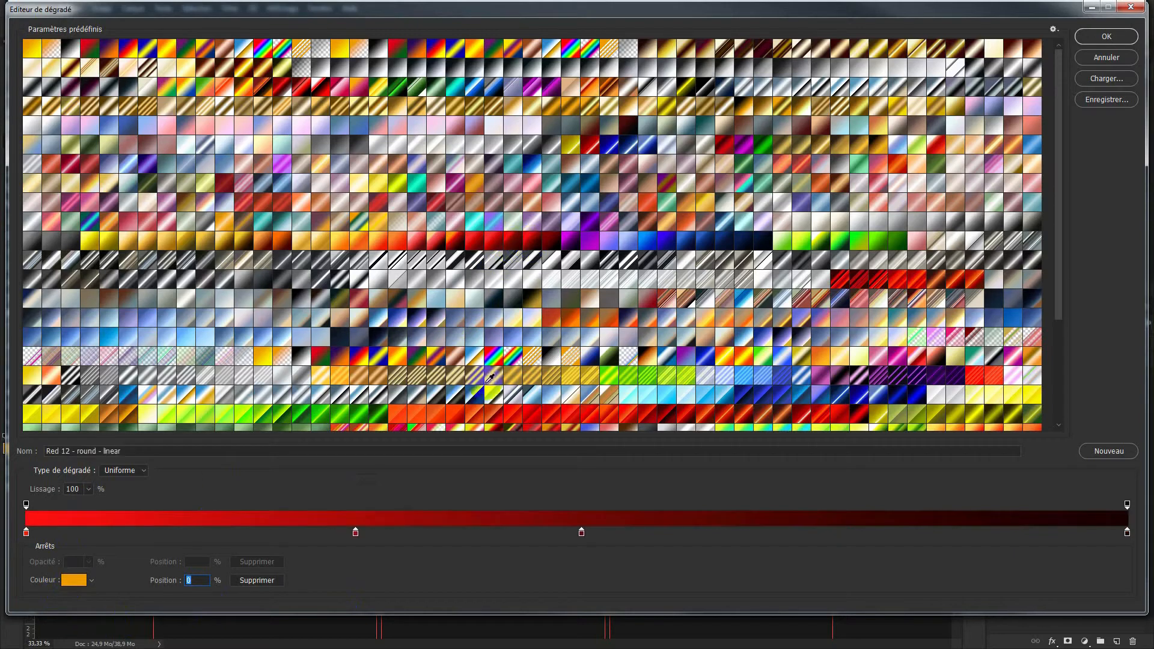
left_click_drag(1127, 536, 1088, 572)
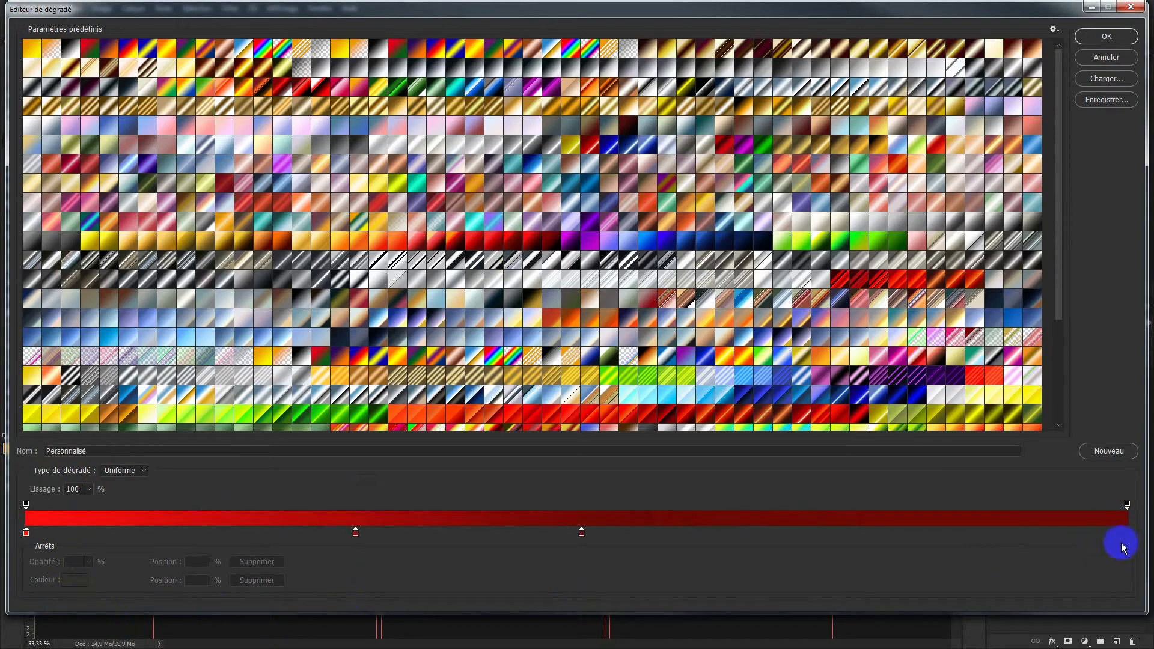
left_click_drag(1127, 505, 1108, 576)
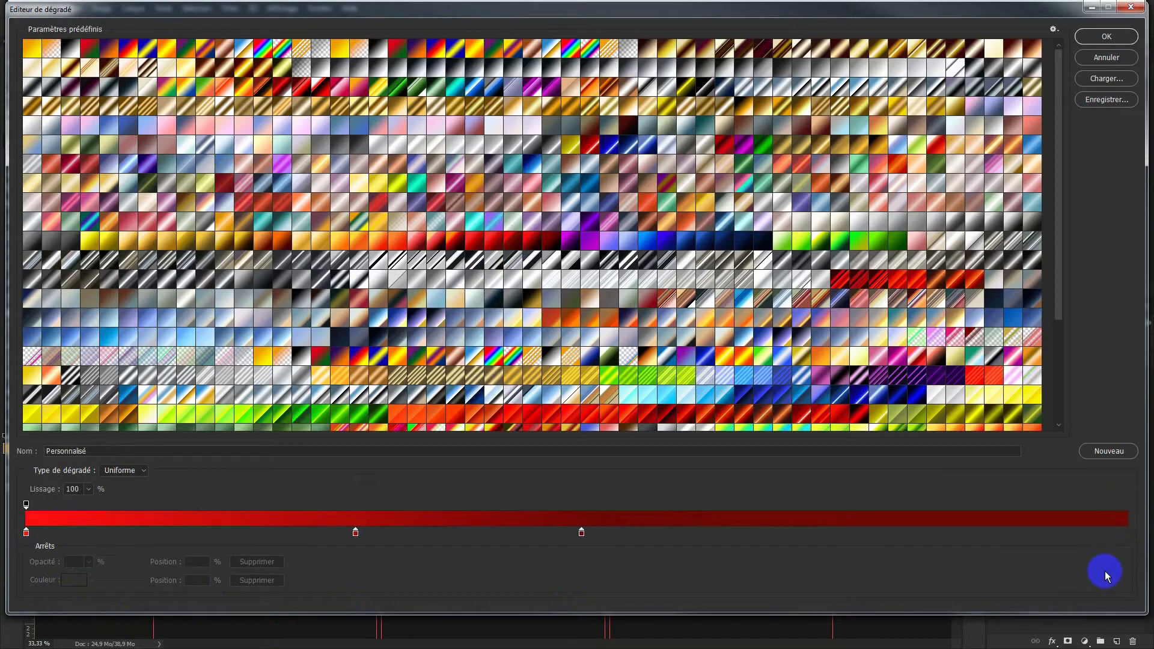
left_click_drag(582, 532, 381, 608)
left_click_drag(27, 505, 84, 504)
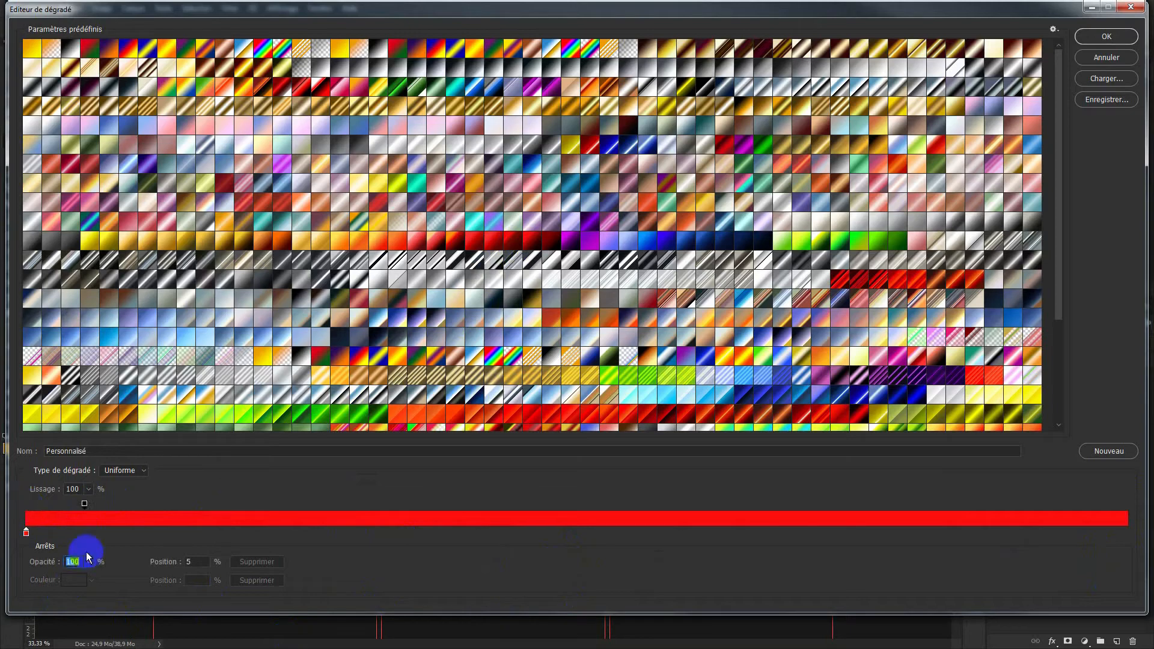
Switch the gradient to the orange-to-transparent preset and recolour its first colour stop red (#ef0000).
left_click(46, 53)
left_click(26, 533)
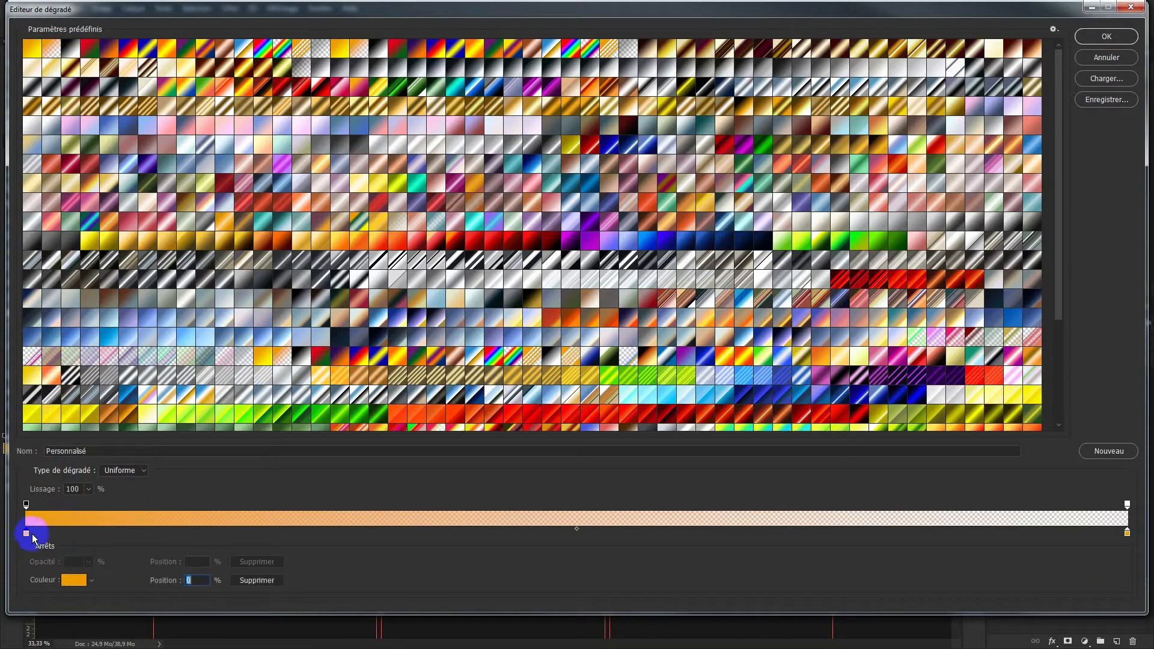
left_click(74, 579)
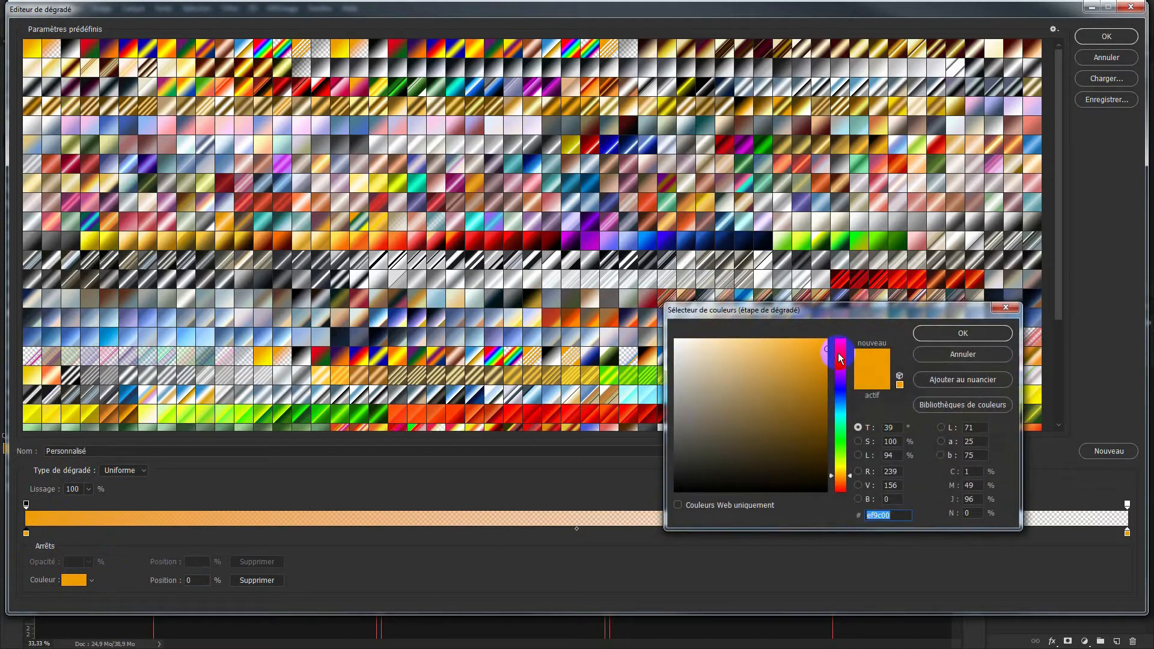
left_click_drag(842, 347, 840, 337)
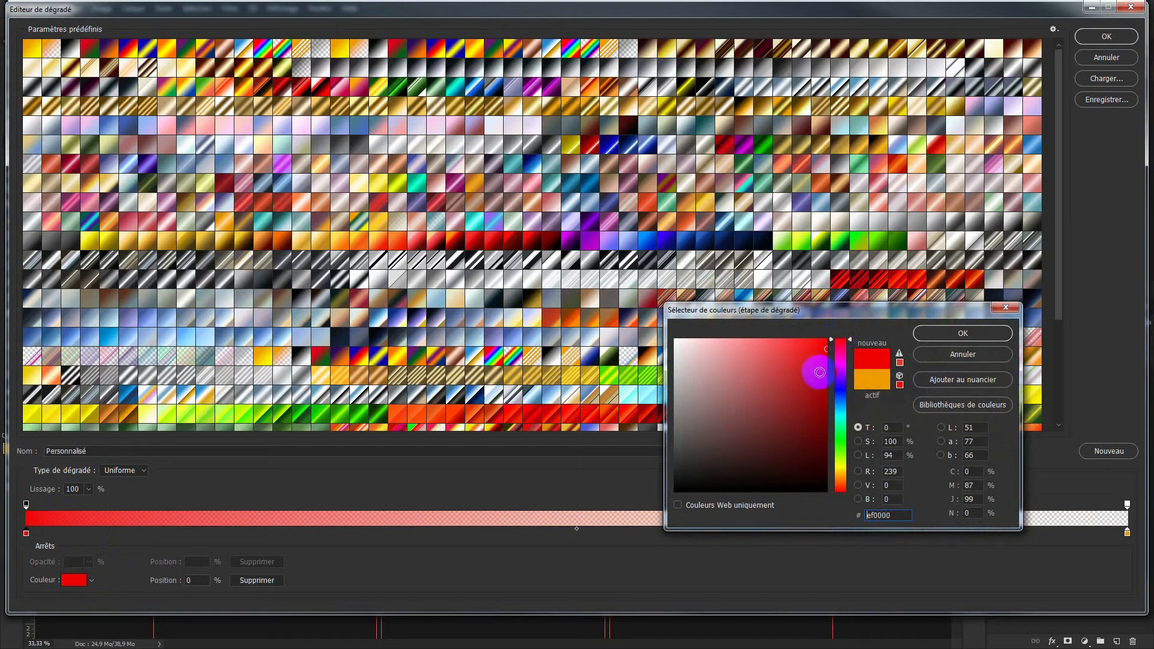
left_click(963, 333)
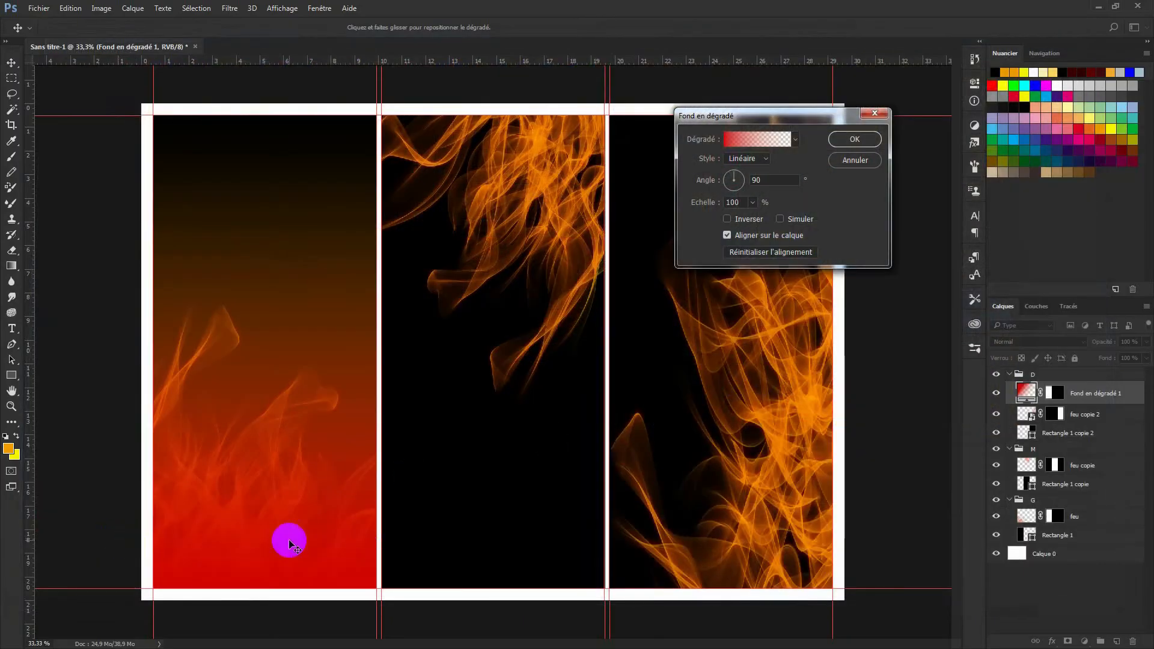
Make the gradient fill radial, remove its orange end colour stop and apply the fill to the left panel.
left_click(758, 158)
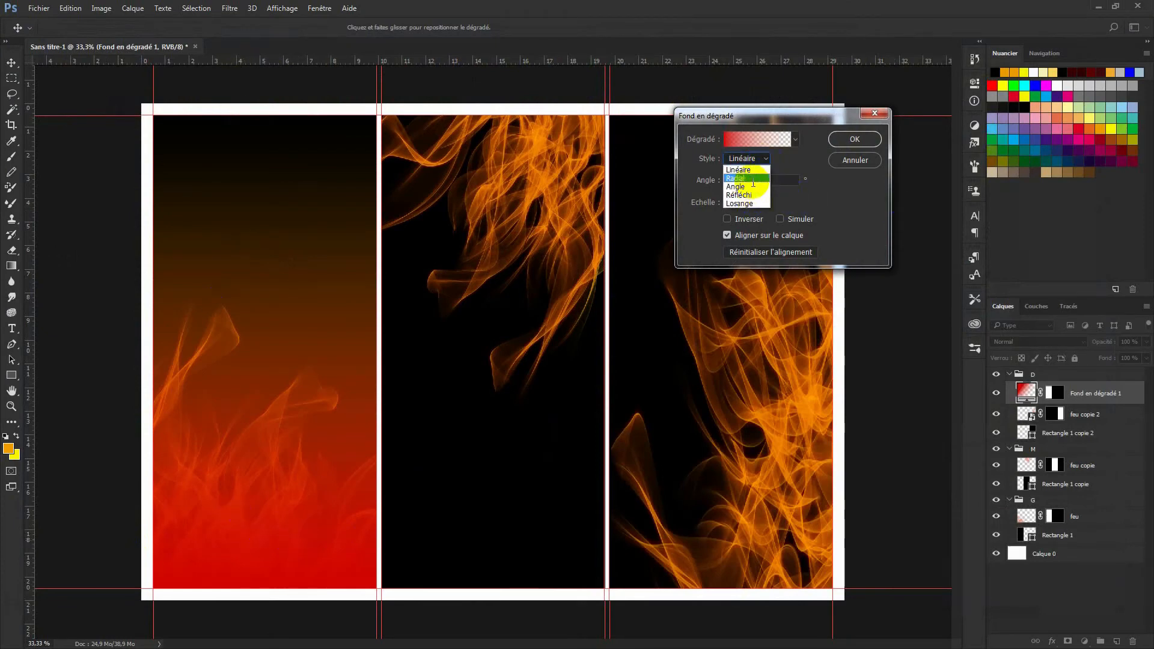
left_click(753, 180)
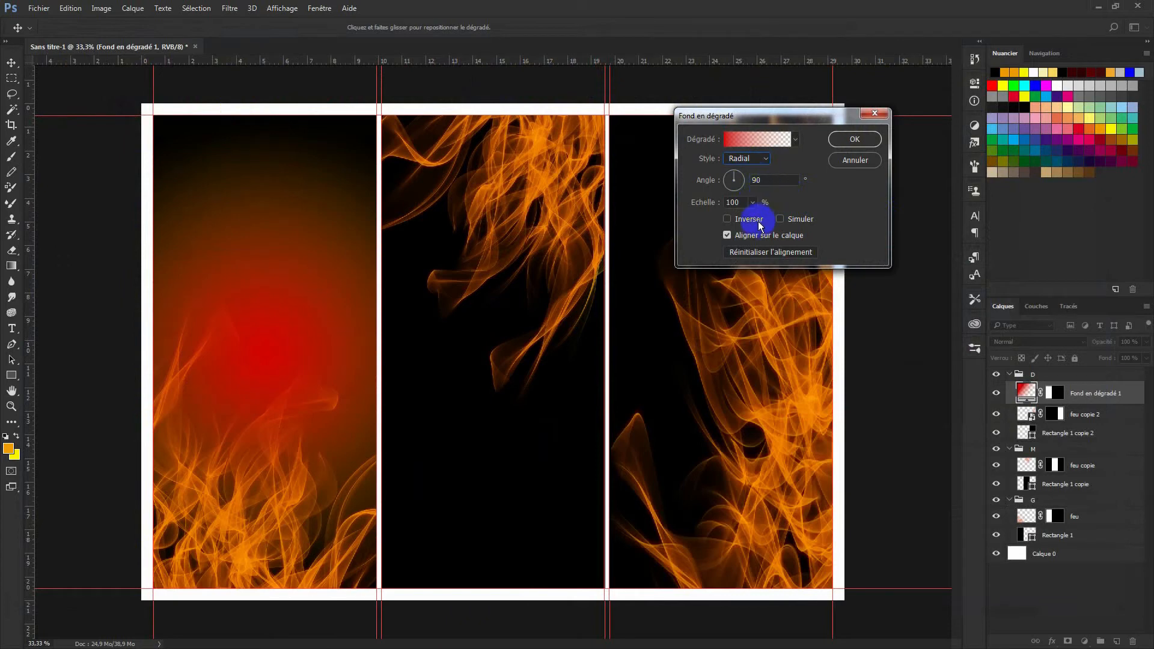
left_click(728, 219)
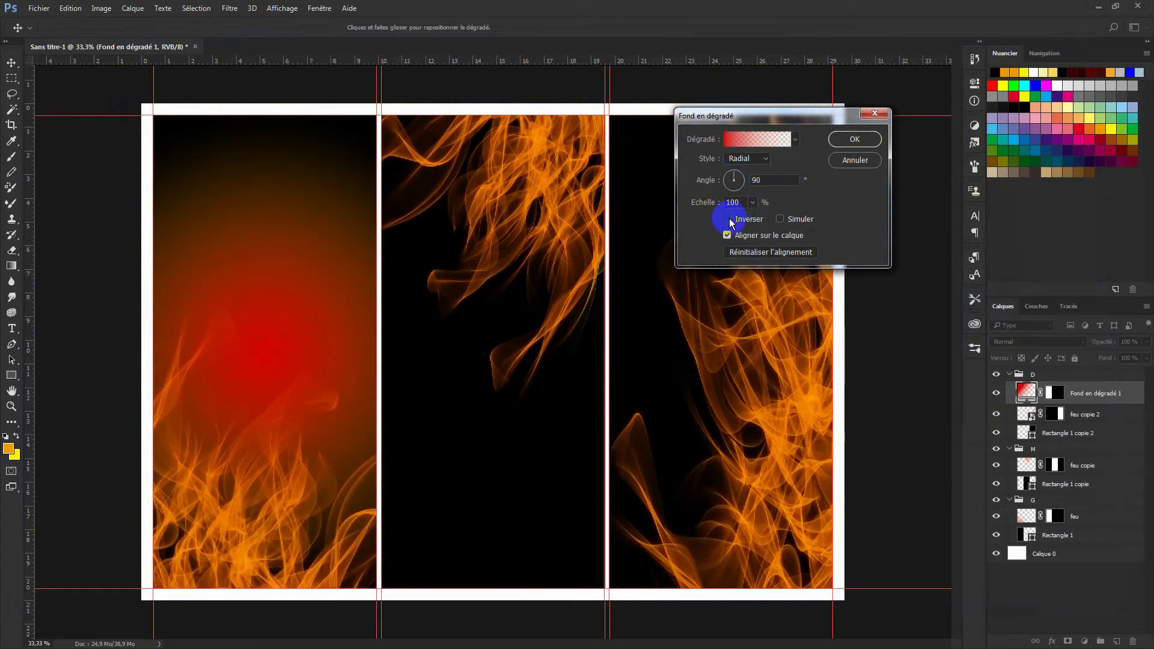
left_click(737, 140)
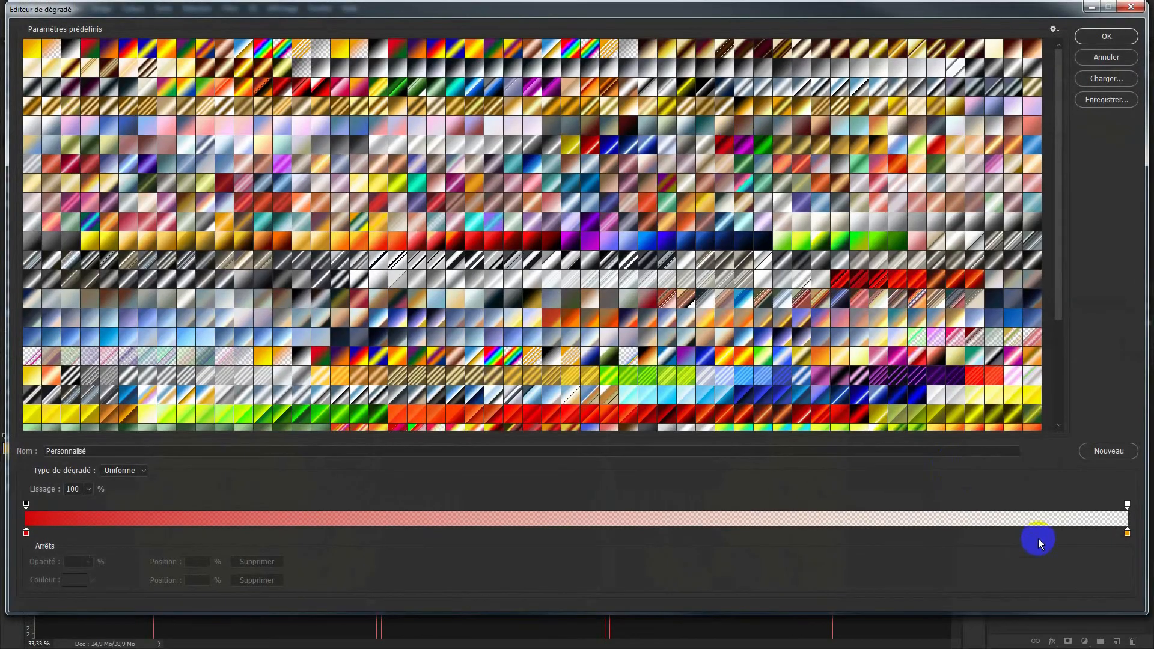
left_click_drag(1127, 535, 1117, 564)
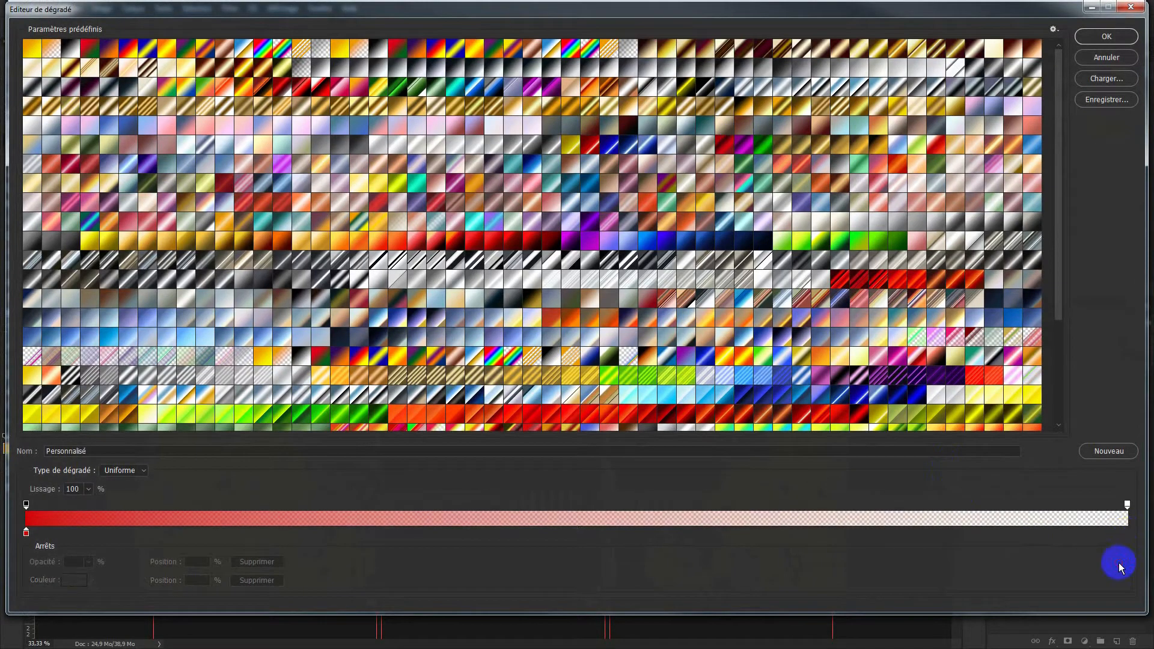
left_click(1111, 43)
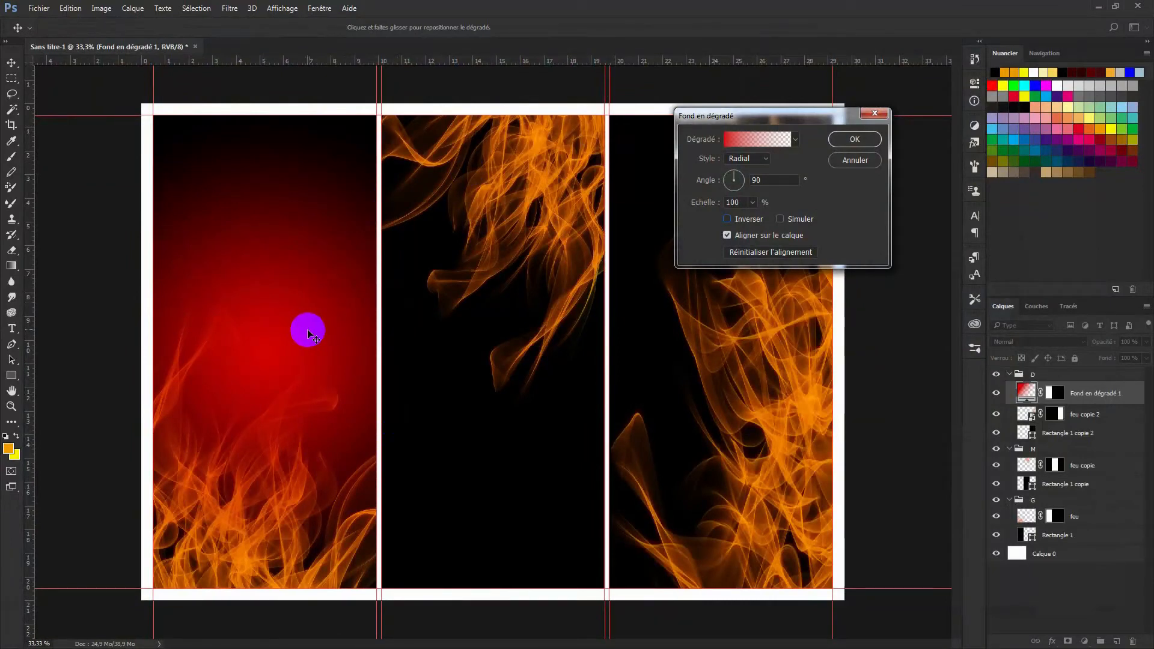
left_click(737, 203)
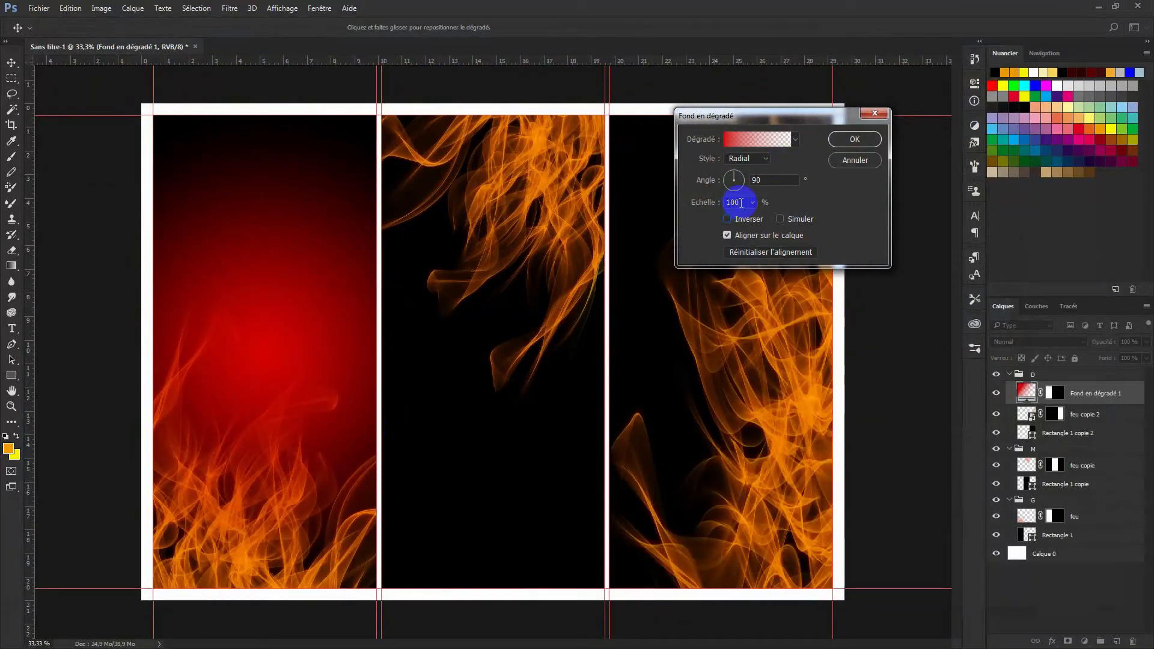
left_click(855, 139)
Move Fond en dégradé 1 below the feu layer in group G and set its opacity to 25%.
left_click_drag(1102, 393, 1082, 525)
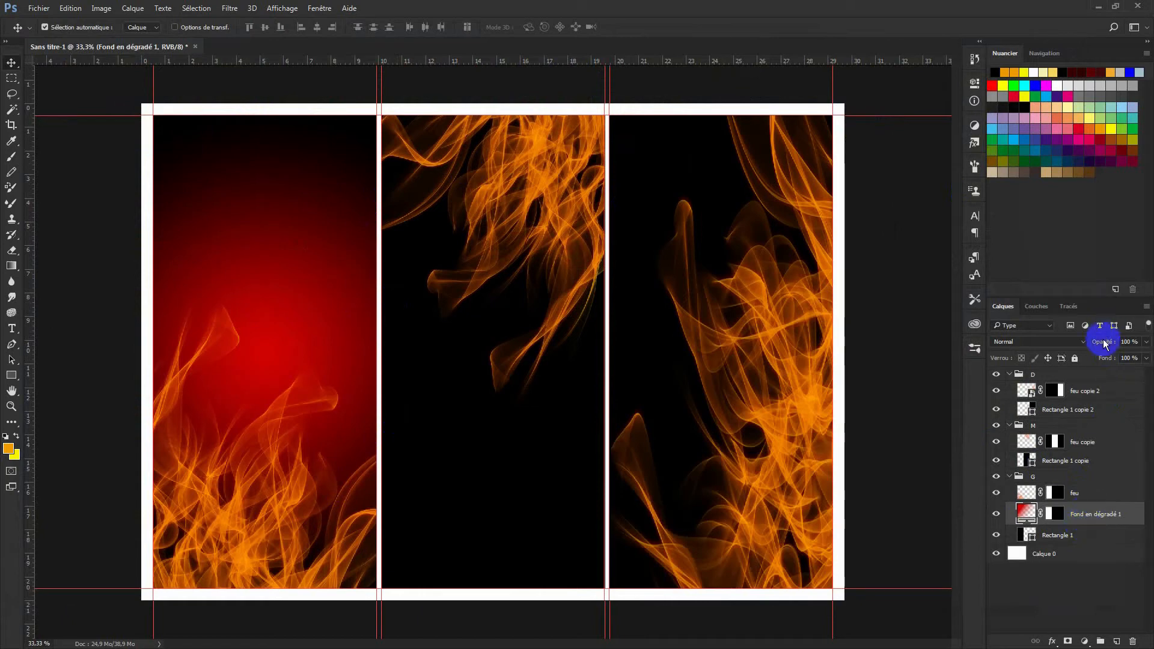
left_click_drag(1094, 348, 1060, 343)
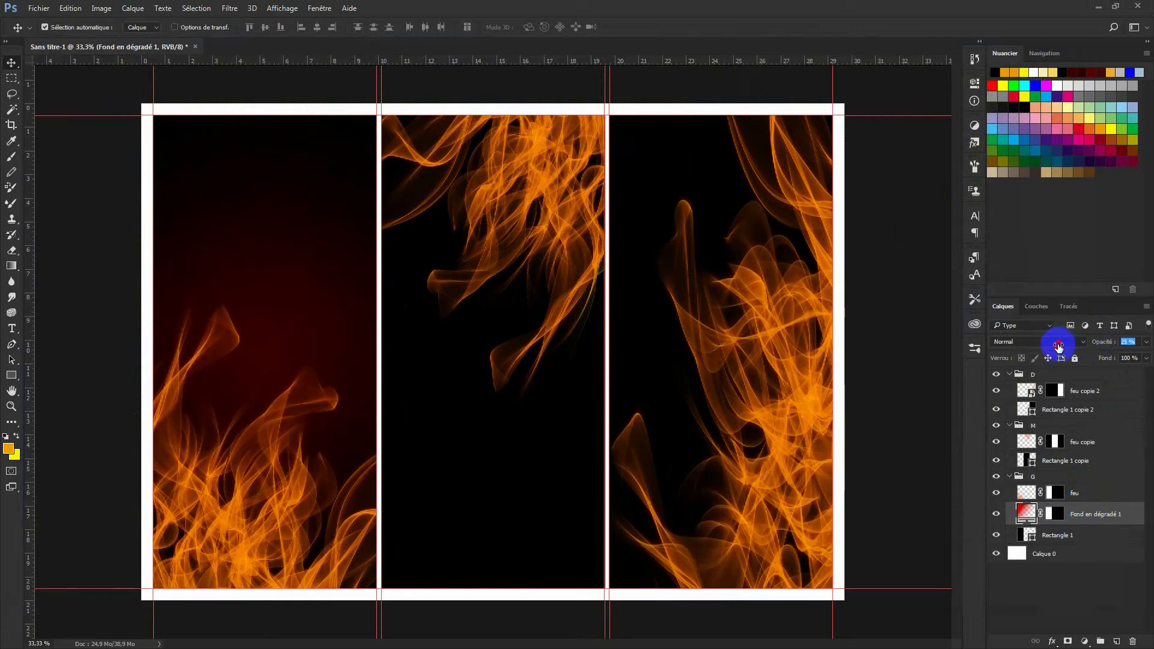
left_click(1104, 511)
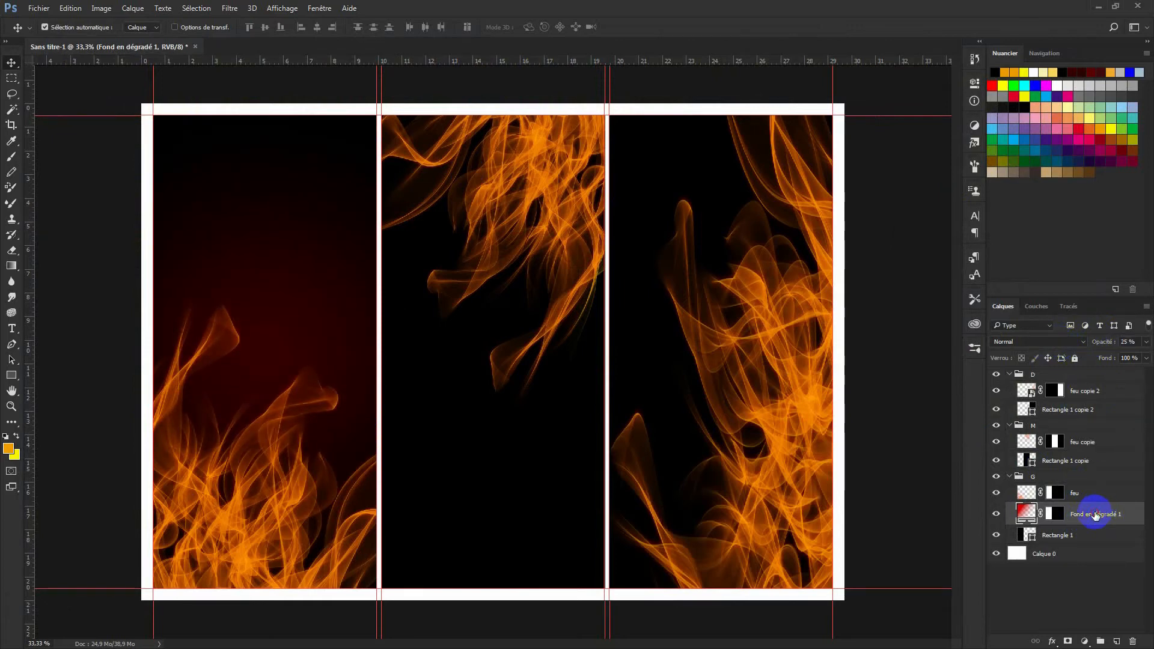
Load Rectangle 1 copie's outline as a selection and add an empty layer above feu copie.
left_click(1083, 442)
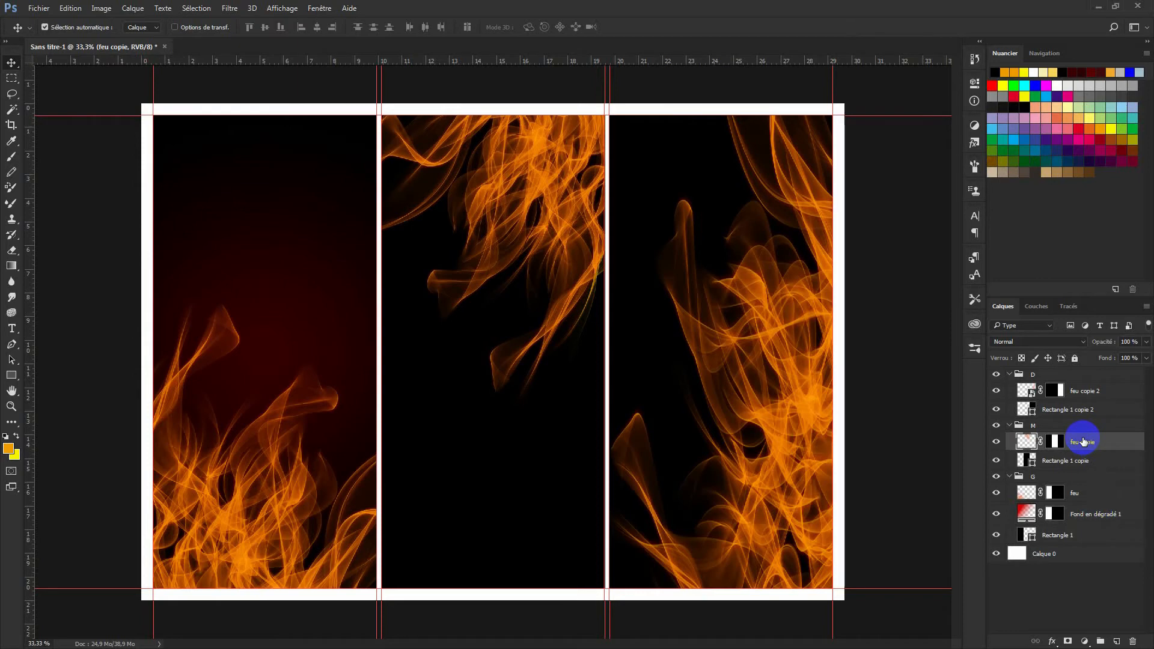
left_click(1026, 462, "ctrl")
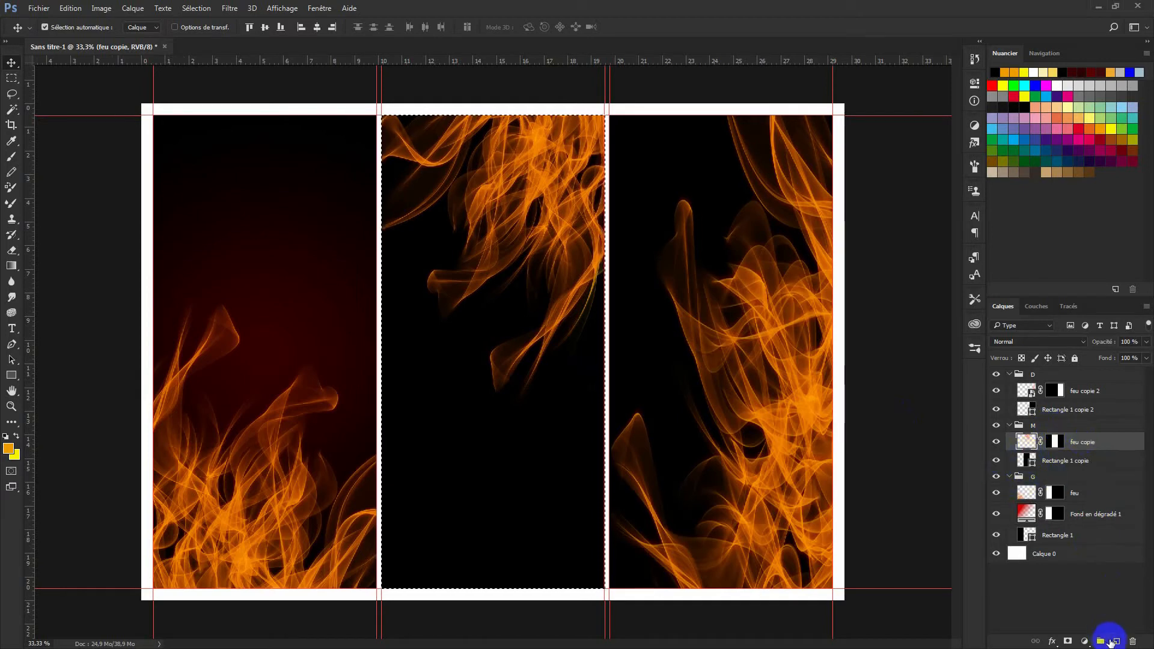
left_click(1117, 642)
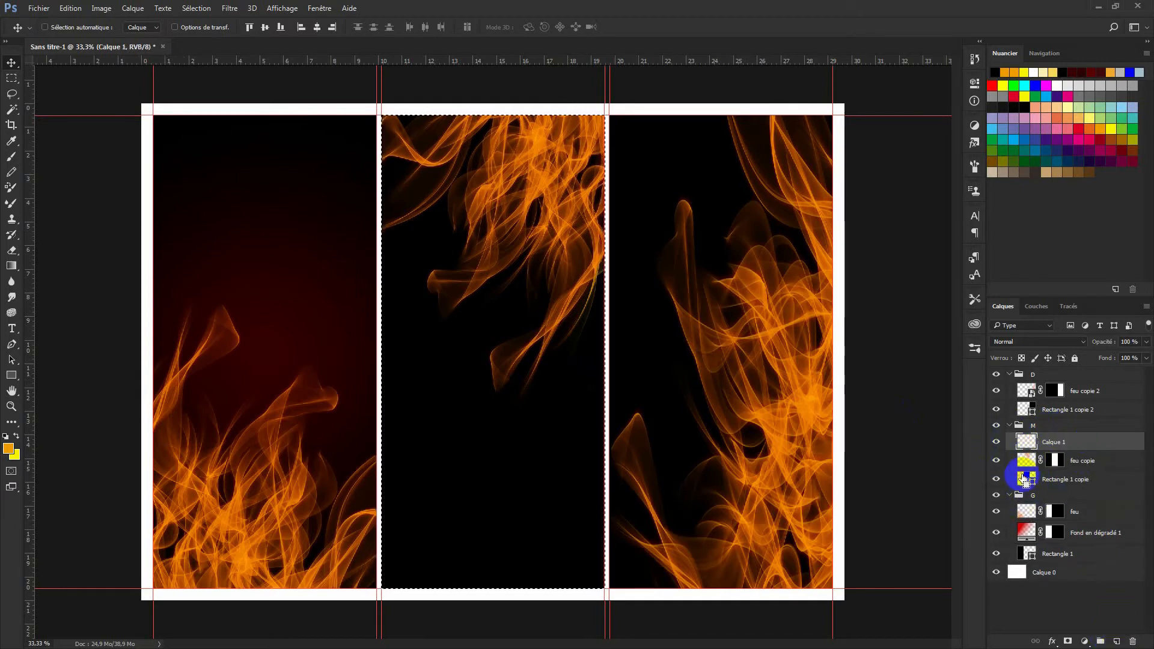
Choose the orange-to-transparent preset for the Gradient tool and inspect its first stop's colour without changing it.
left_click(11, 263)
left_click(63, 27)
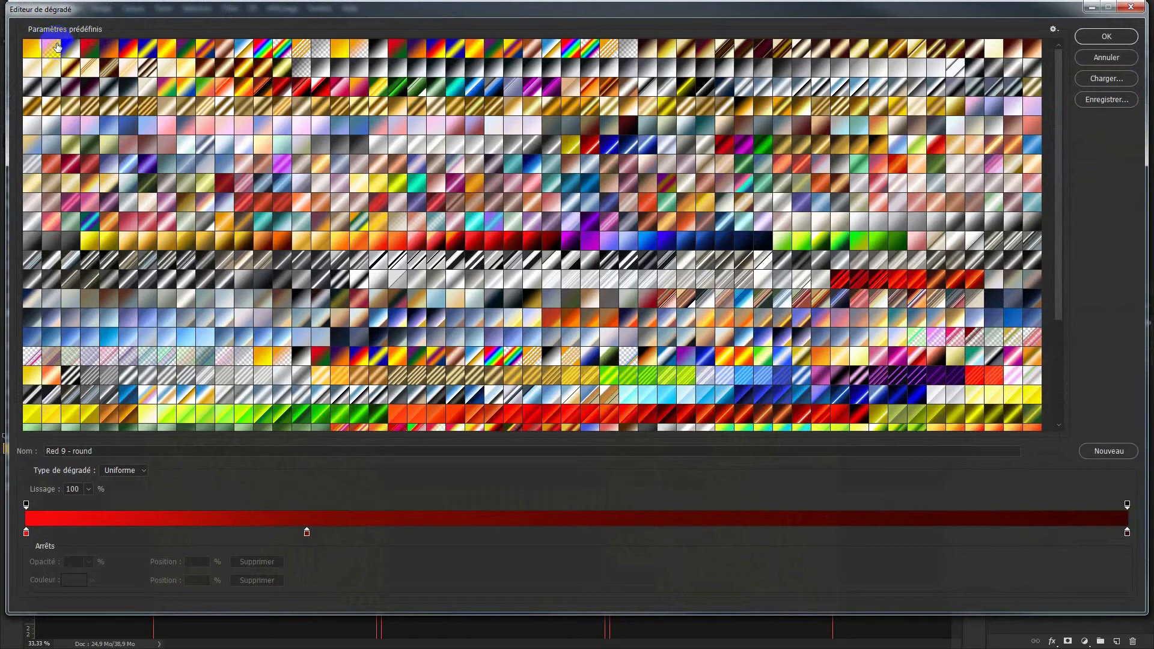
left_click(57, 48)
left_click(26, 533)
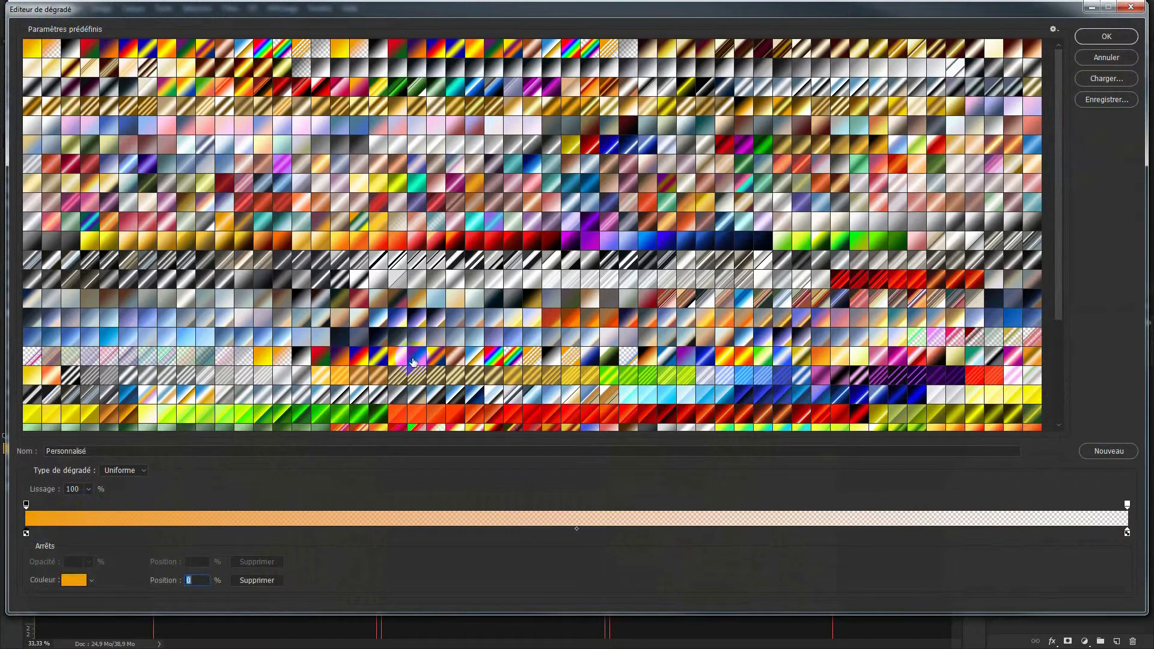
left_click(74, 581)
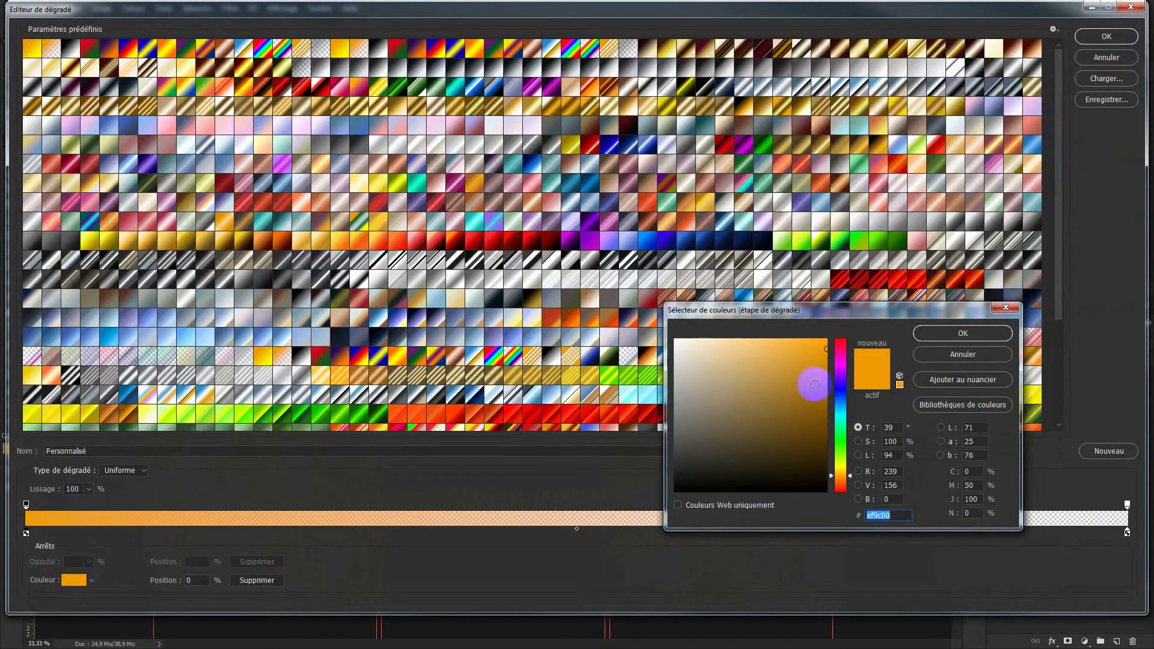
left_click(968, 355)
Recolour the gradient's first stop a brighter red based on the dark red sampled from the left panel, and accept the gradient.
left_click_drag(785, 12, 0, 54)
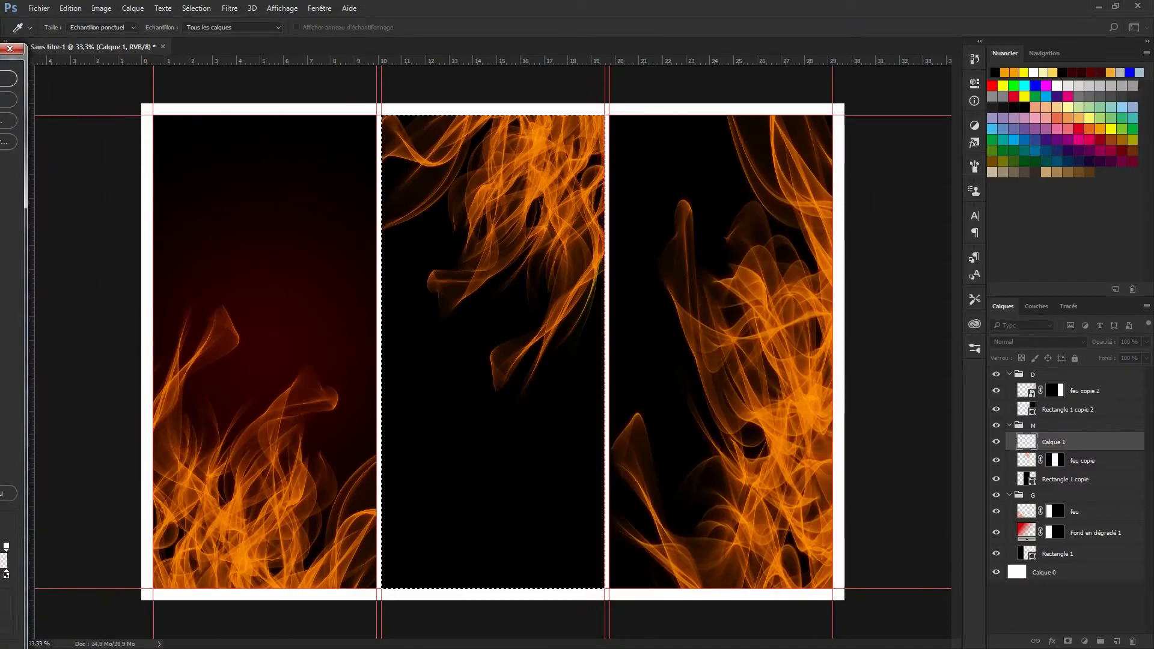
double_click(0, 575)
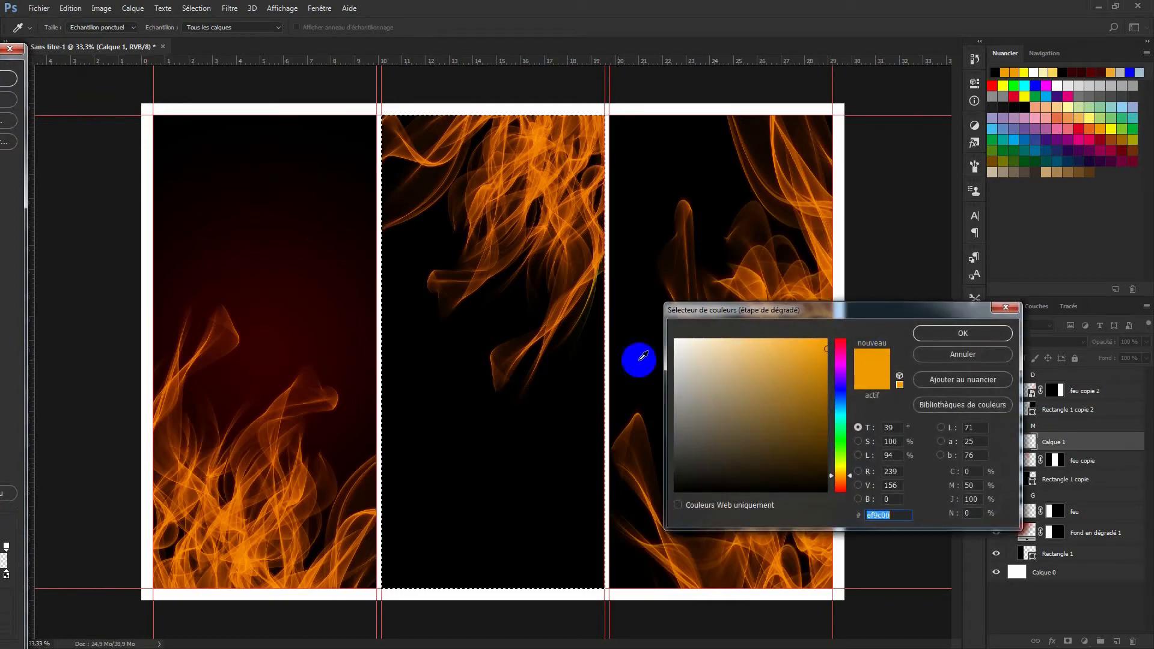
left_click(272, 335)
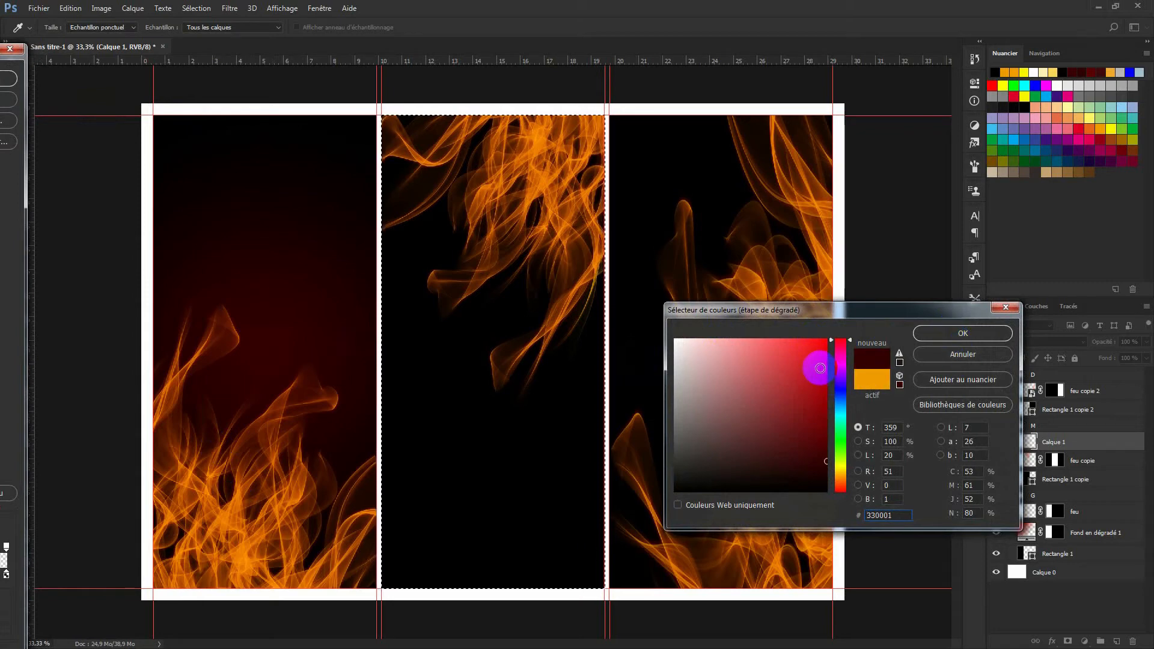
left_click(962, 333)
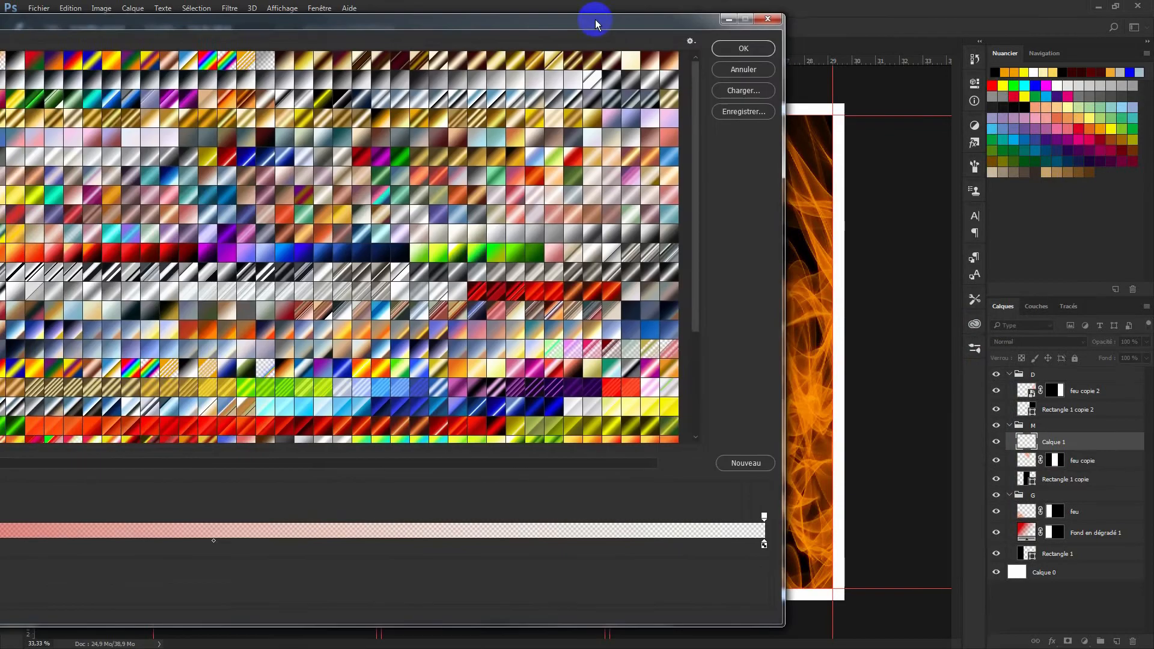
left_click_drag(598, 18, 1146, 63)
left_click(1079, 53)
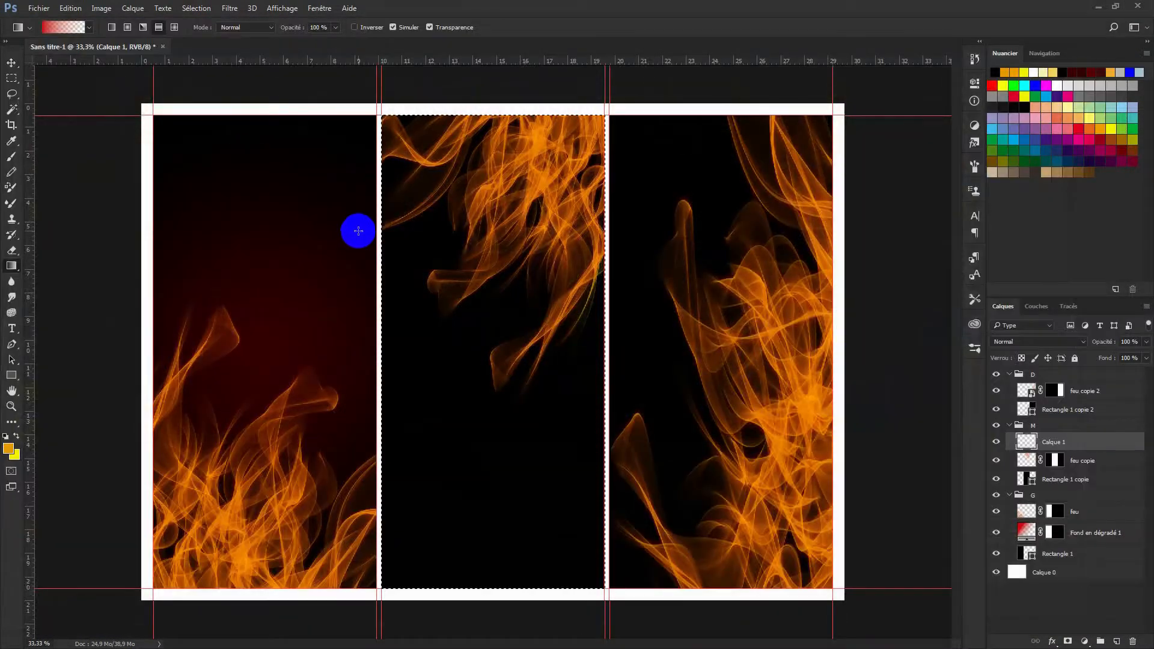
Remove the gradient's end colour stop and fill the middle panel's selection with red fading from its lower-left corner towards the upper right.
left_click(64, 27)
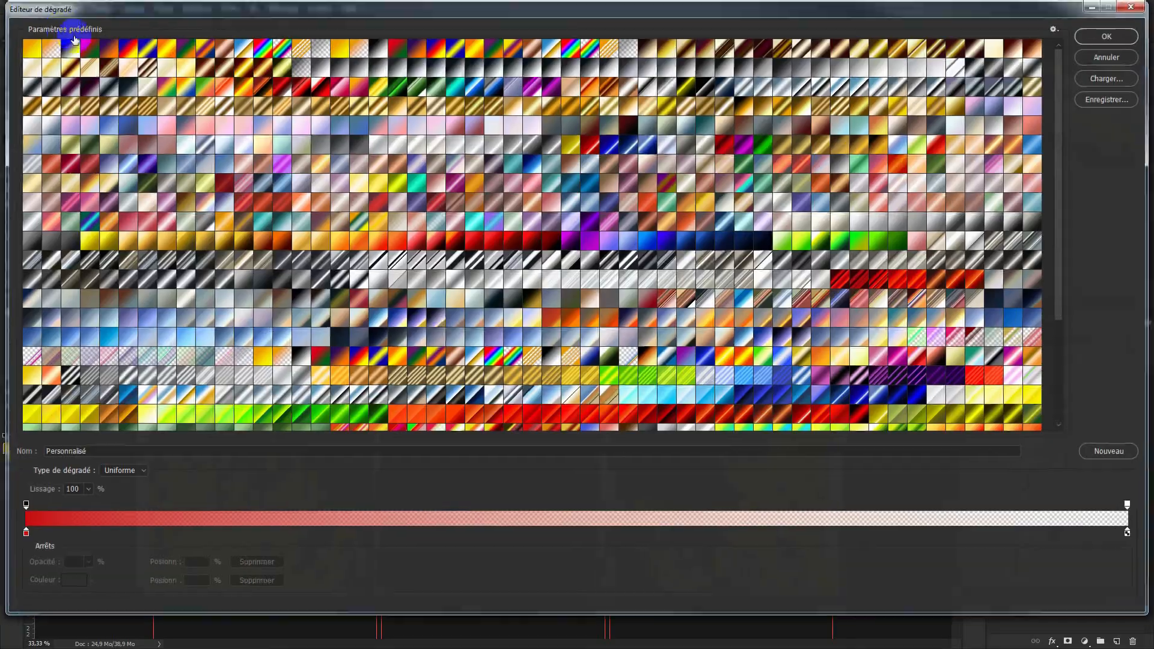
left_click_drag(1124, 533, 1113, 582)
left_click(1095, 38)
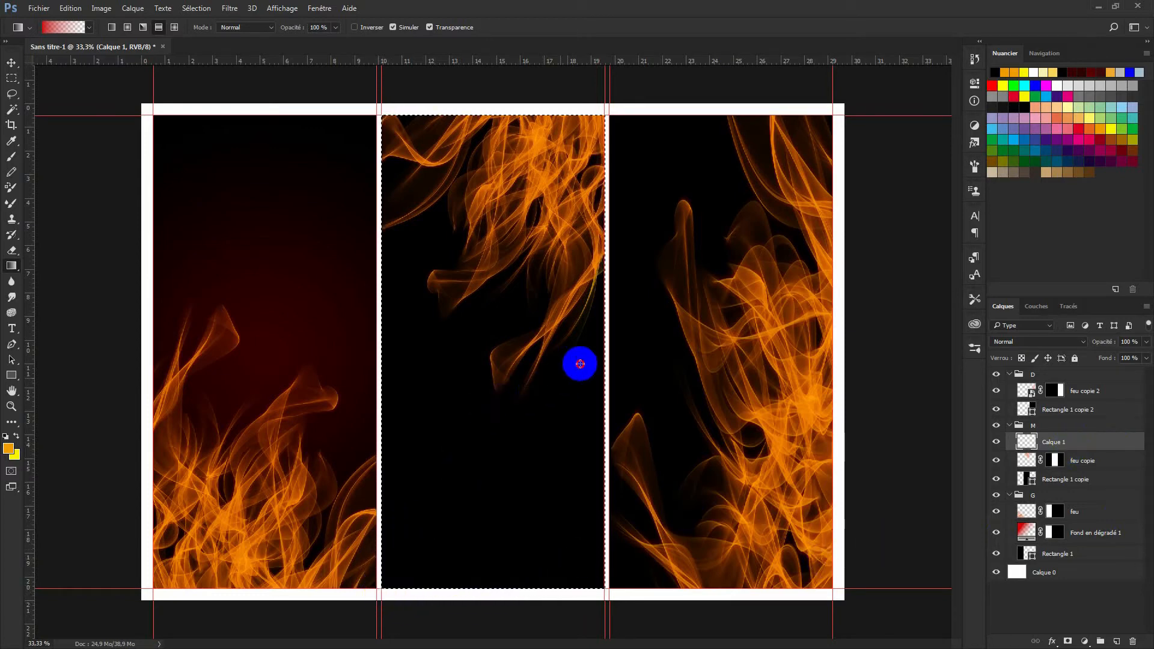
left_click_drag(601, 333, 602, 333)
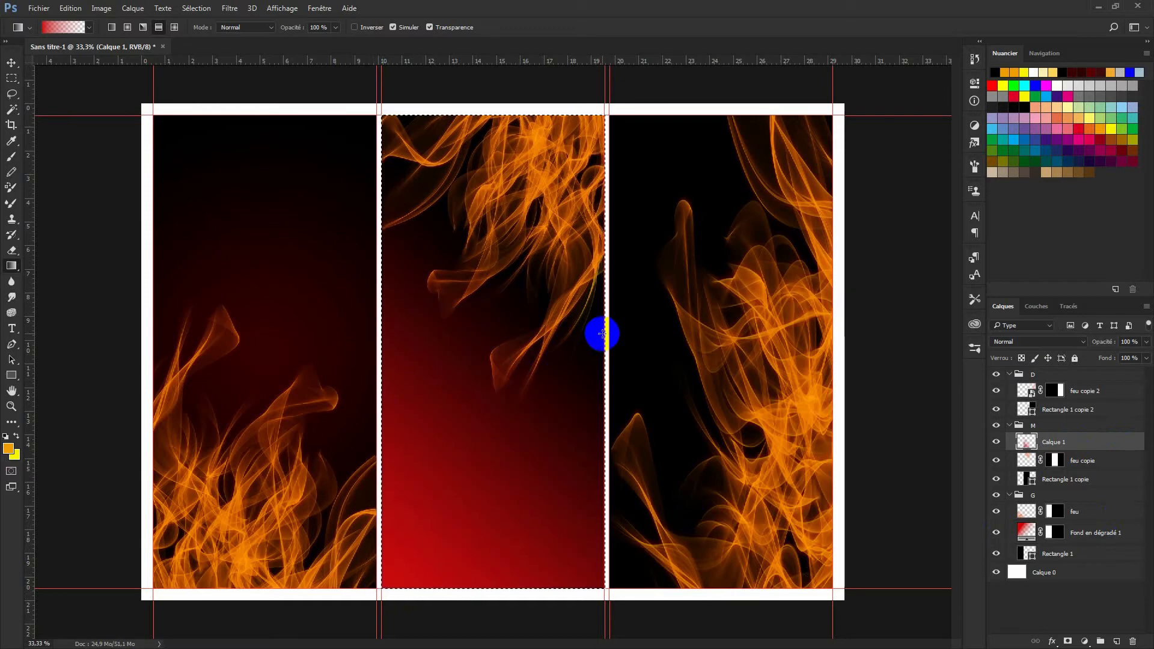
Clear the middle panel's selection and set Calque 1's opacity to 21%.
left_click(11, 63)
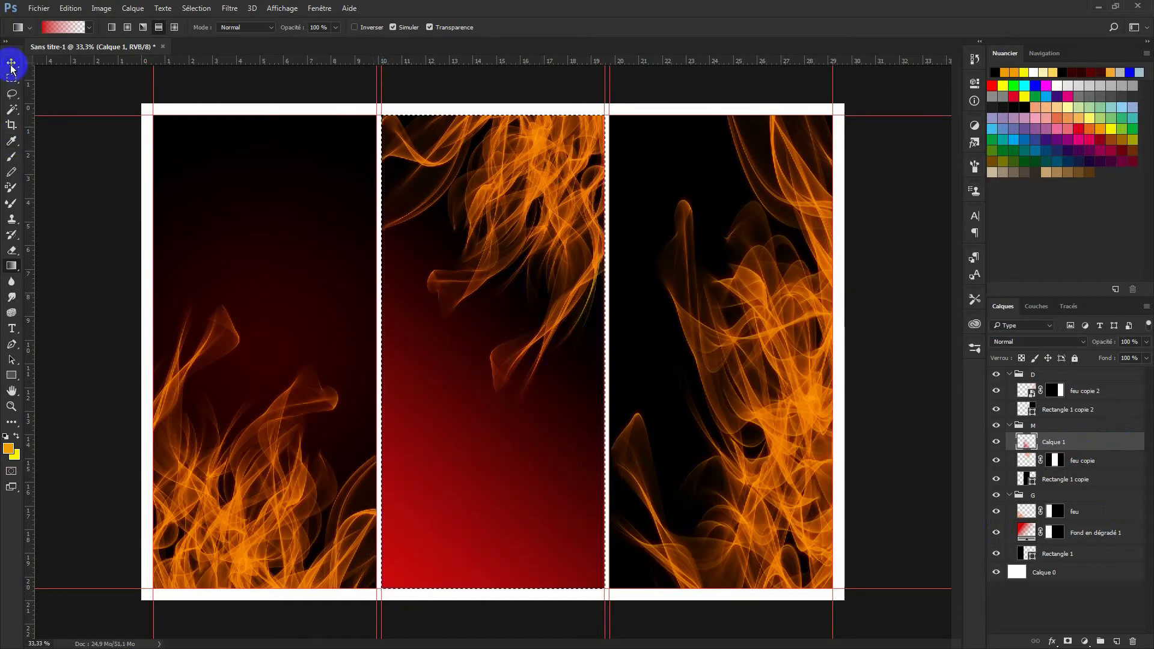
left_click(48, 215)
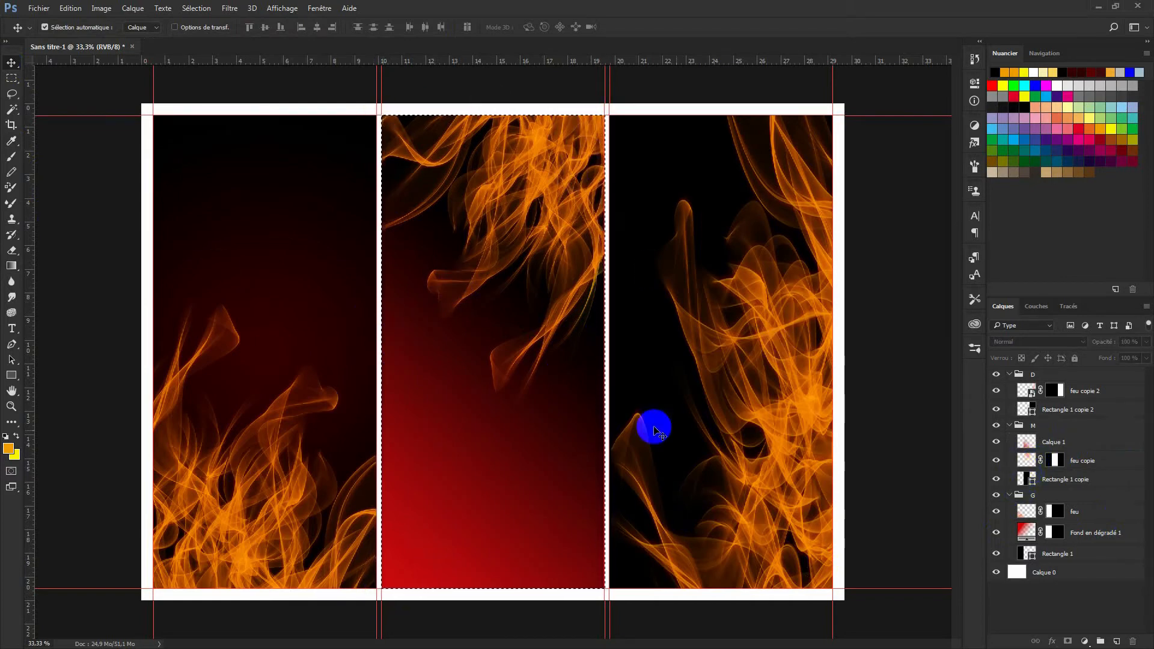
left_click_drag(1005, 513, 1022, 481)
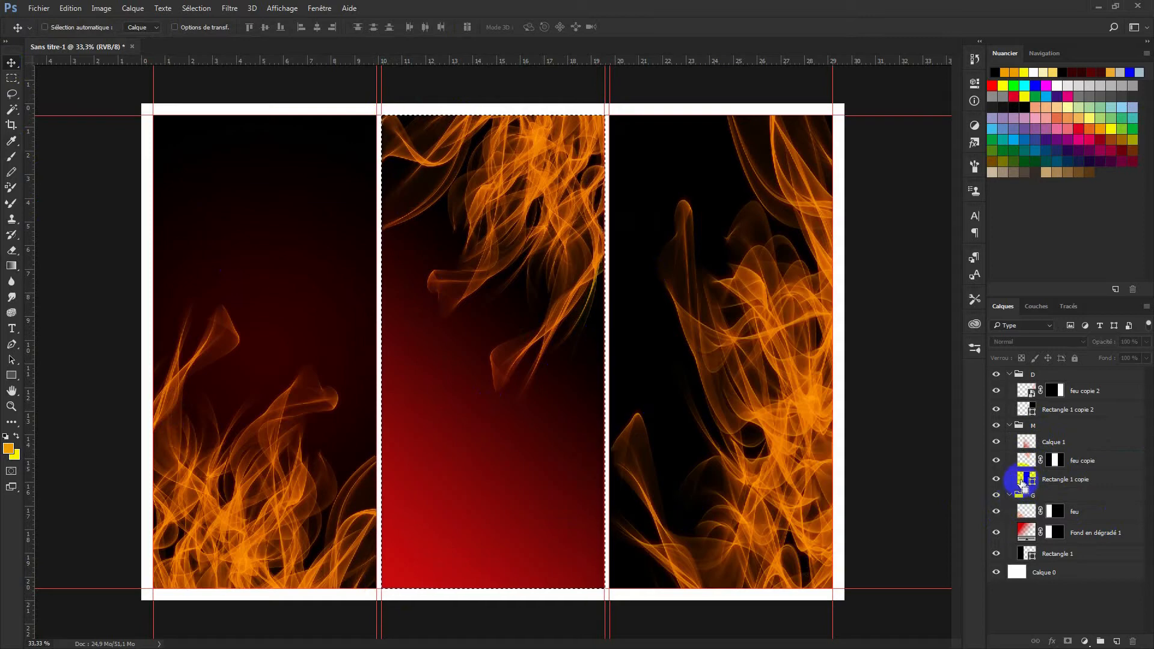
key("ctrl+d")
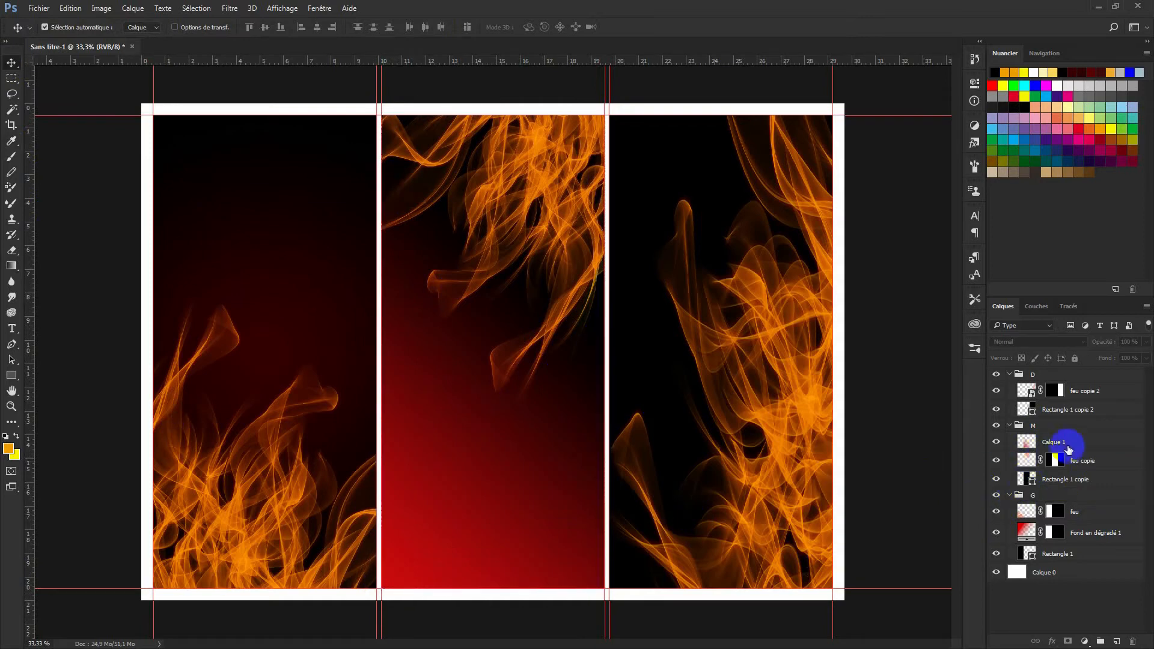
left_click(1068, 448)
left_click_drag(1104, 342, 1065, 349)
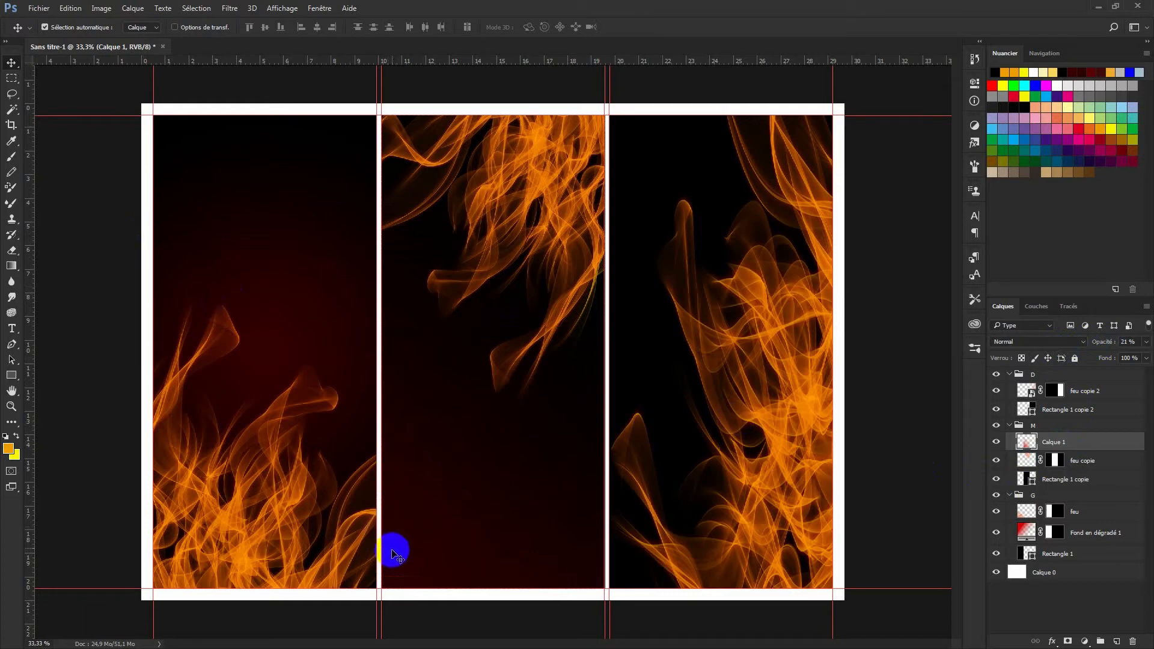
Add a gradient fill layer above feu copie 2, masked to the right panel's rectangle.
left_click(1091, 390)
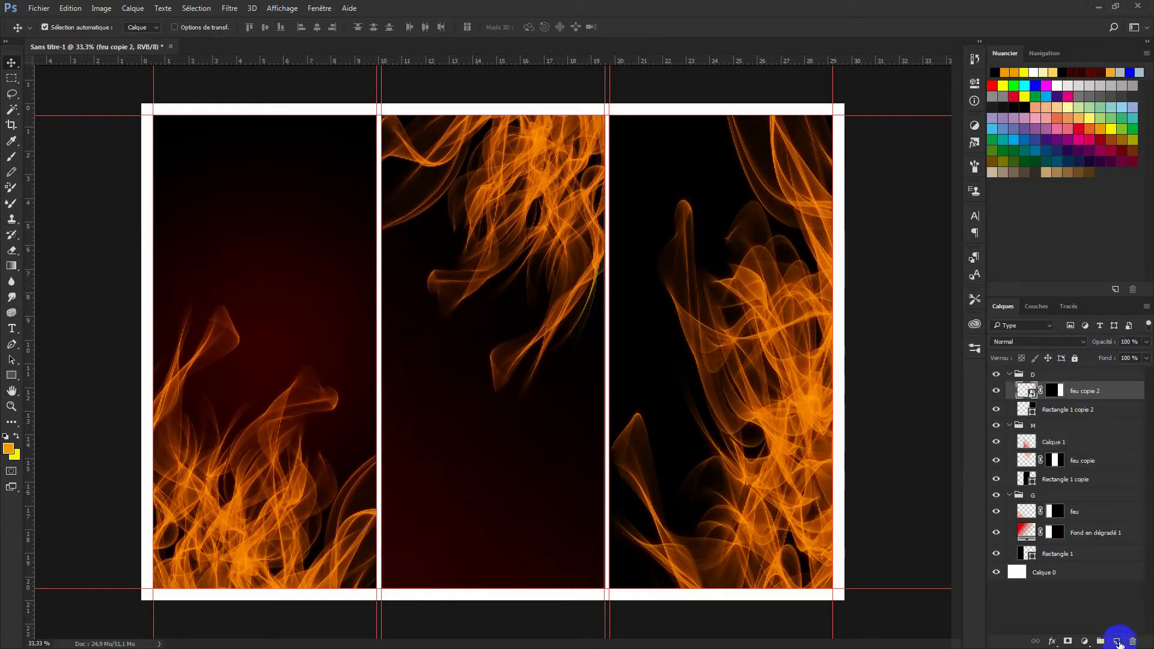
left_click(1085, 641)
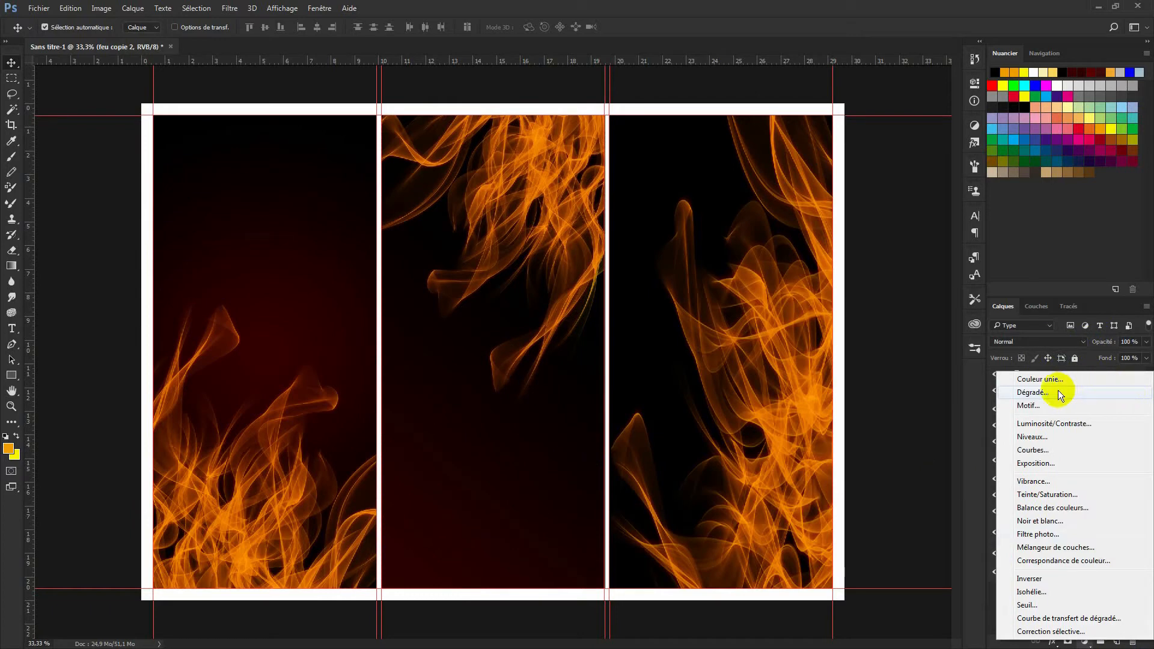
left_click(1094, 368)
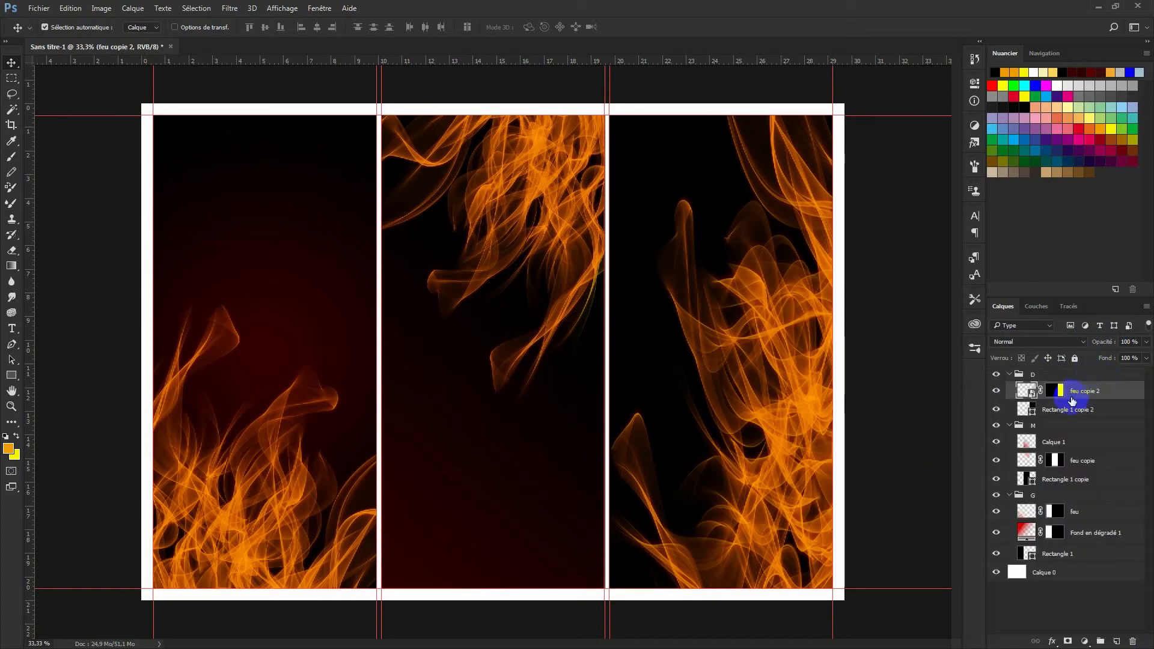
left_click(1022, 411, "ctrl")
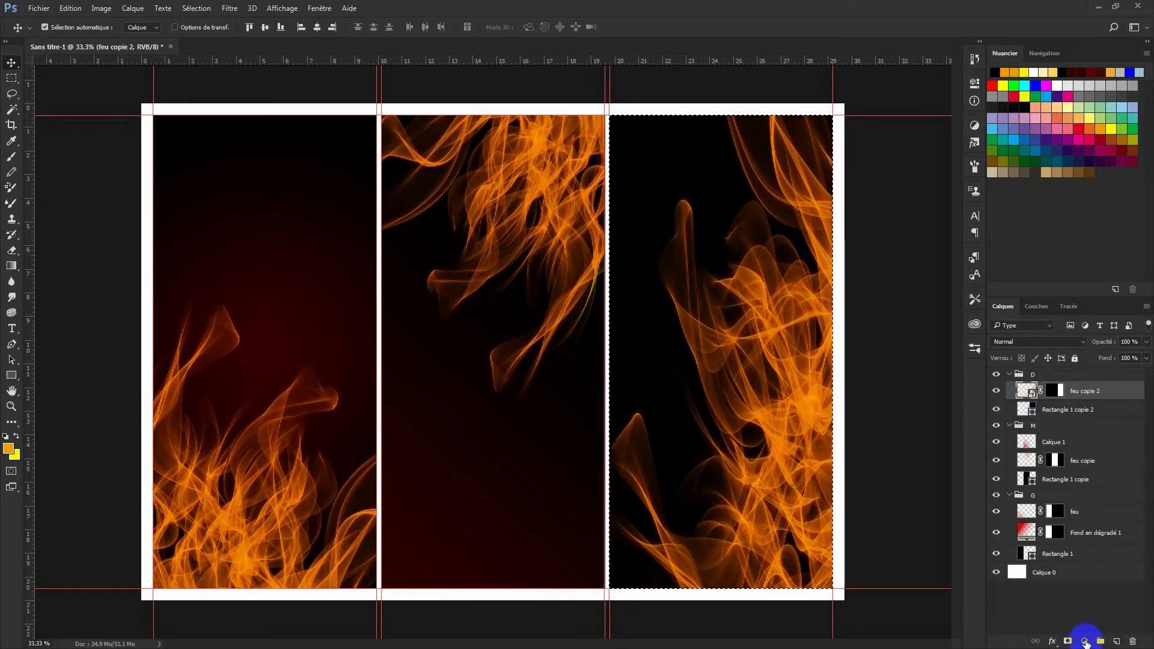
left_click(1085, 641)
left_click(1043, 395)
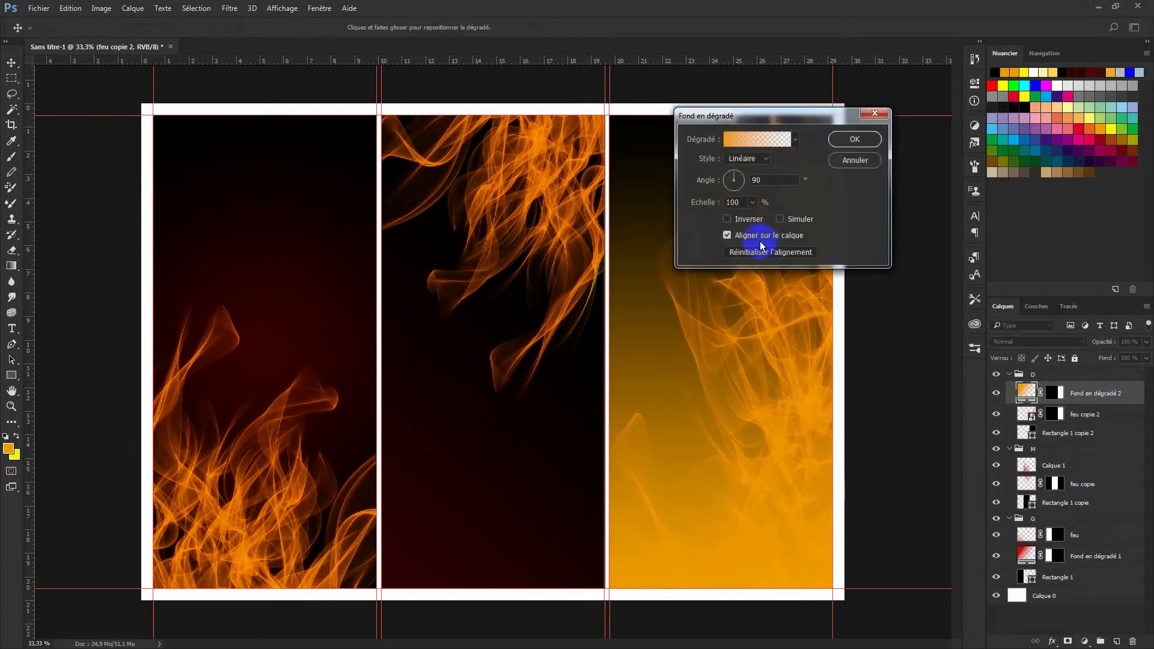
Recolour the fill gradient's first stop a dark red, remove its end colour stop, and accept the gradient.
left_click(743, 141)
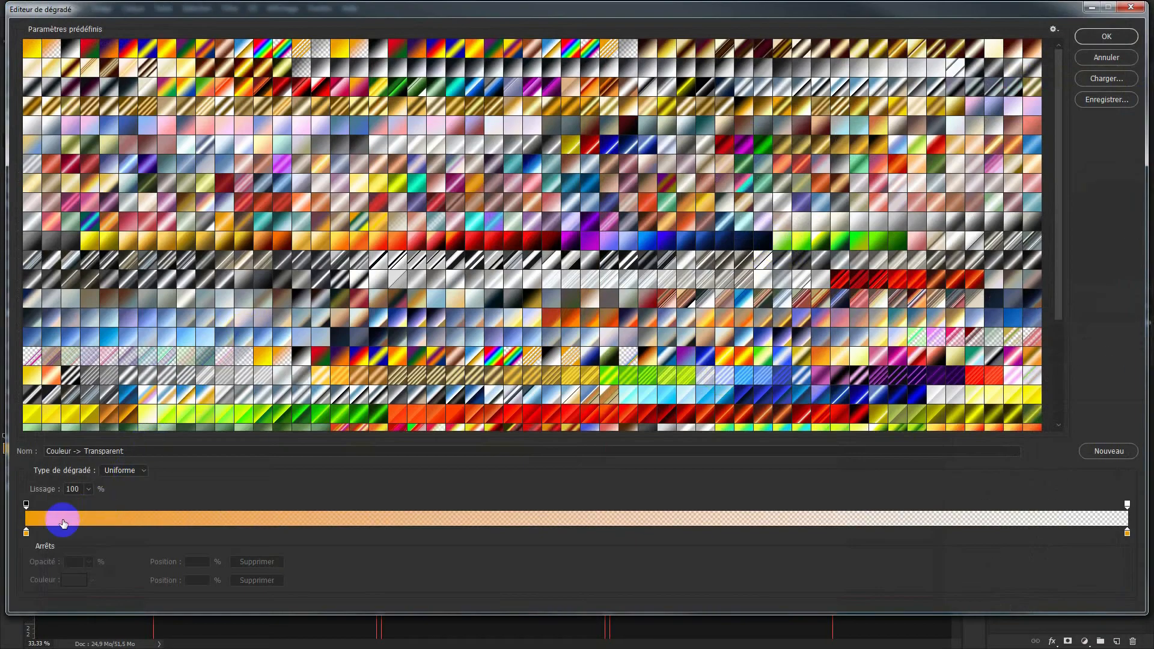
left_click(26, 533)
left_click(72, 580)
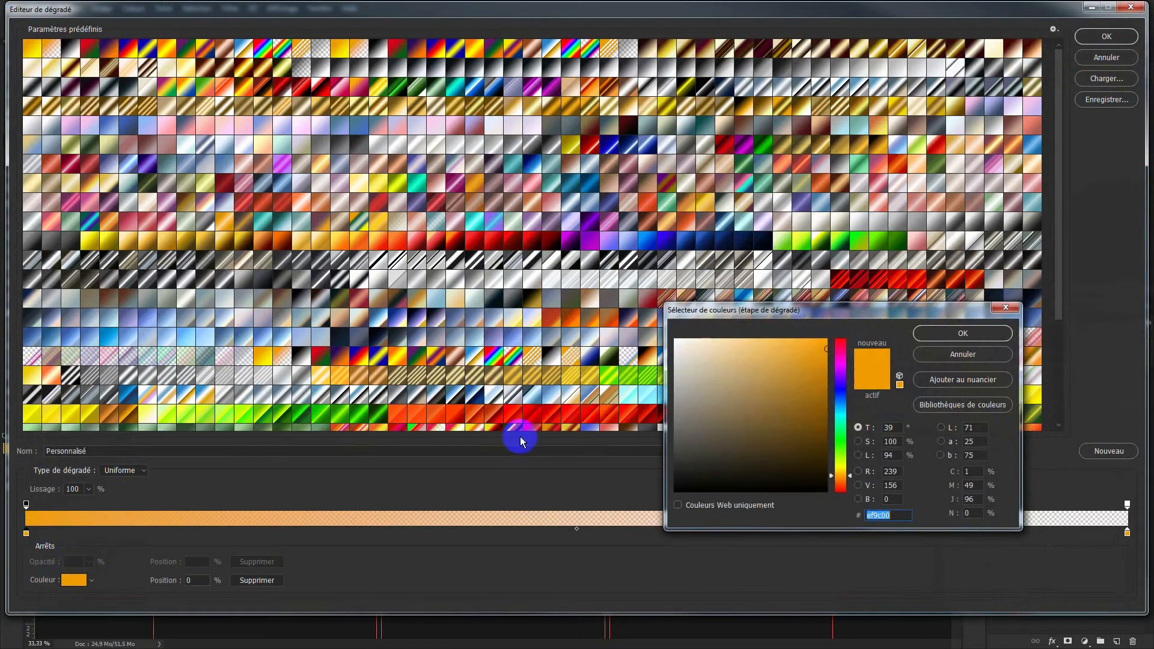
left_click(841, 343)
left_click(825, 380)
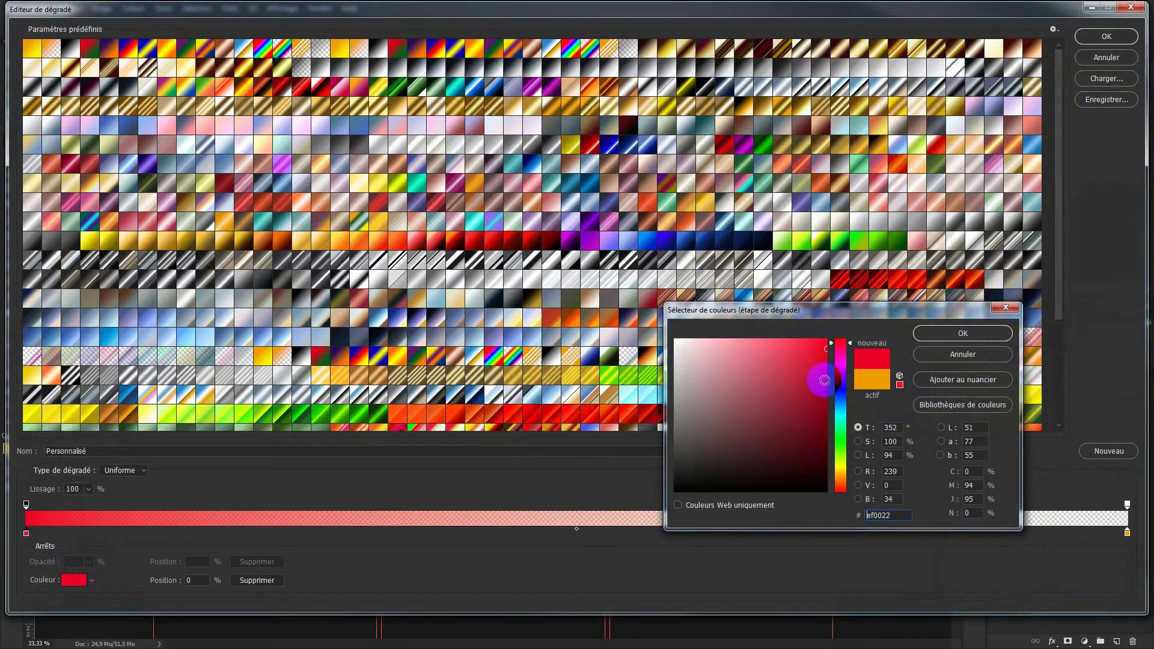
left_click(822, 392)
left_click(945, 338)
left_click_drag(1128, 534, 1113, 578)
left_click(1109, 36)
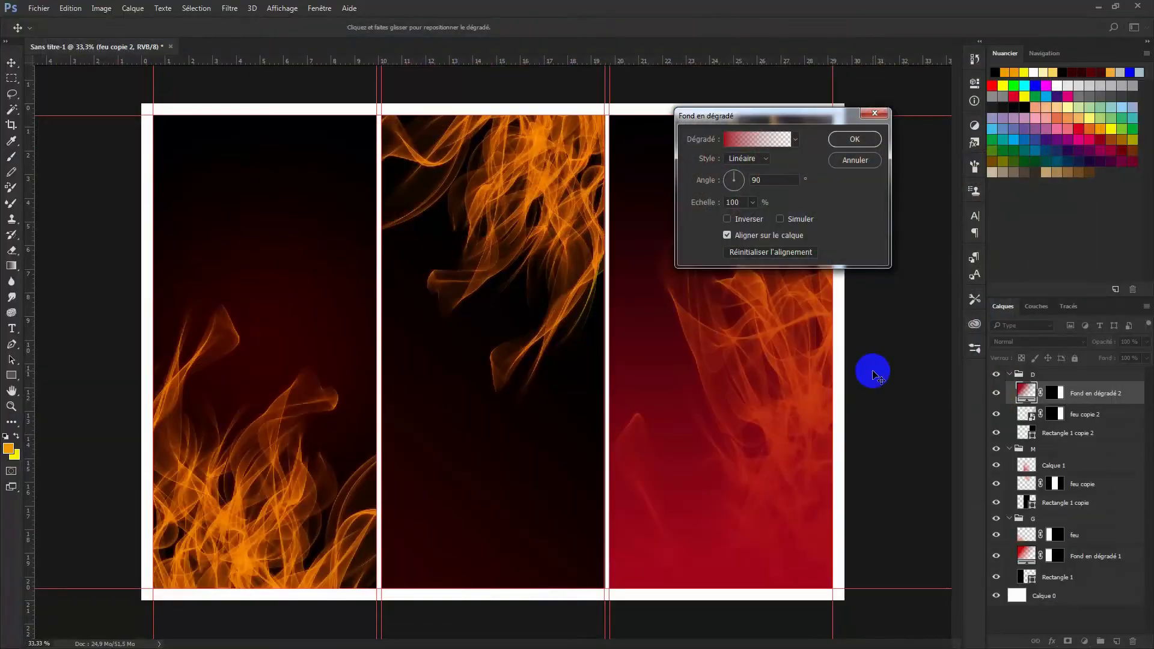
Try the Losange and Angle styles for the right panel's gradient fill, and settle on Radial.
left_click(766, 159)
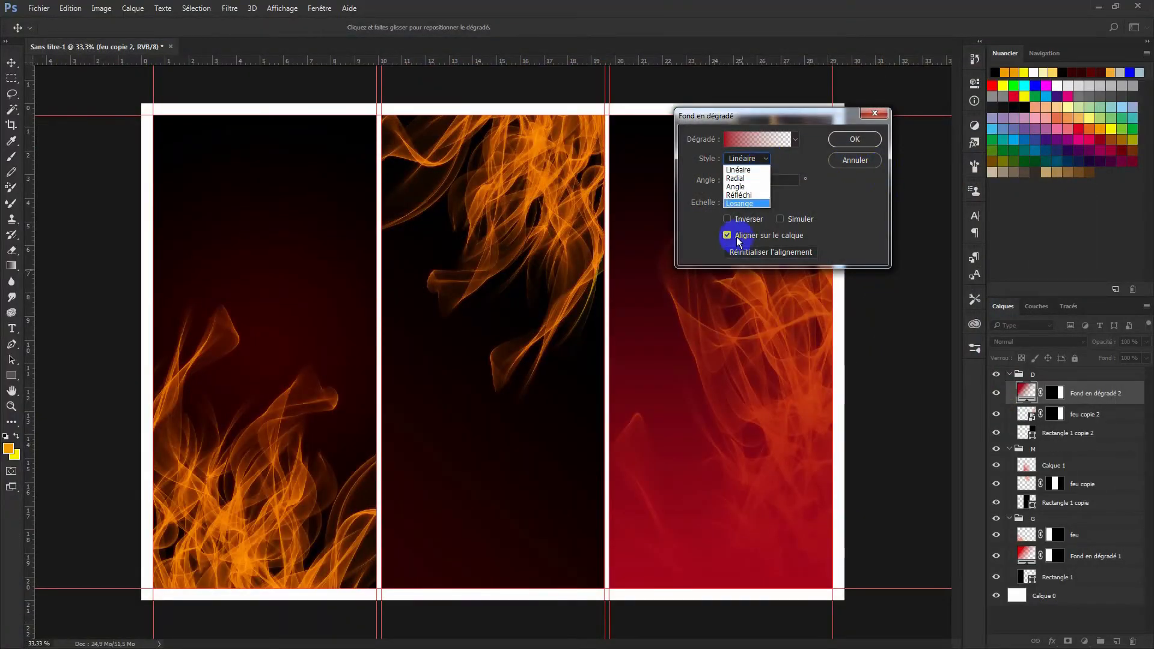
left_click(752, 203)
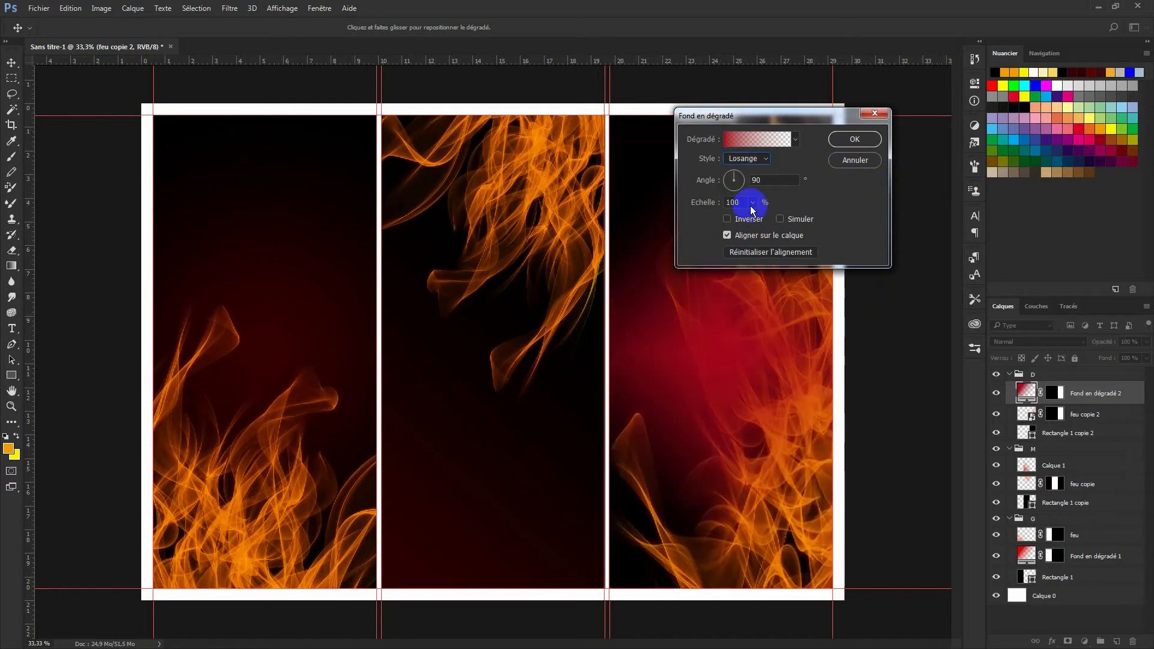
left_click(763, 160)
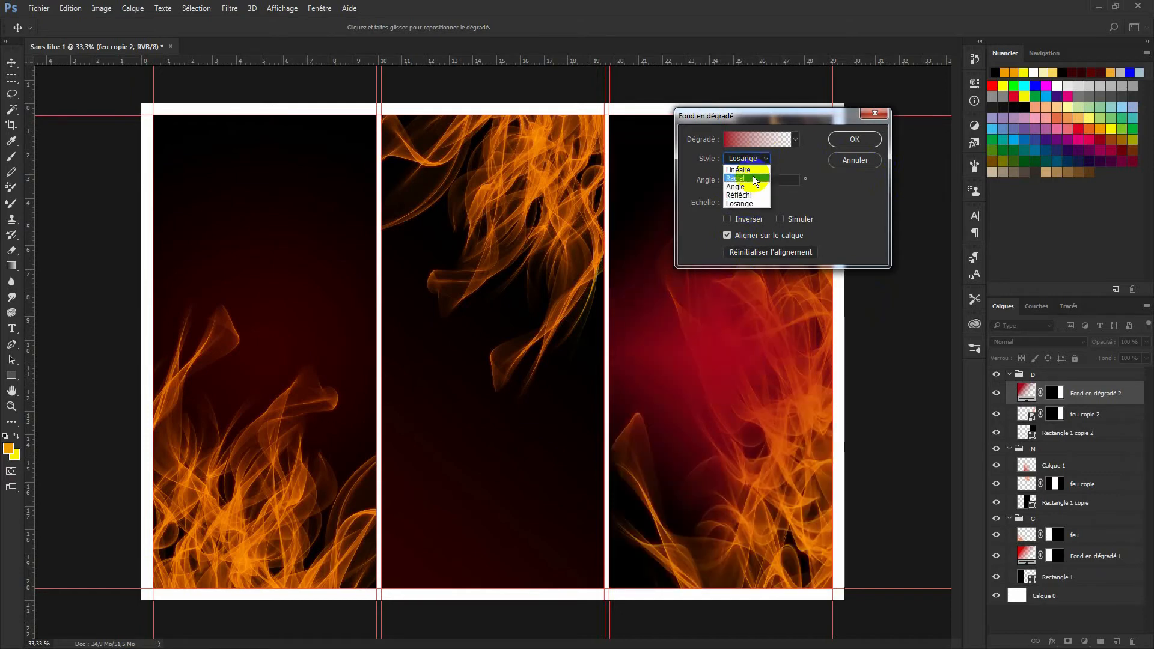
left_click(752, 187)
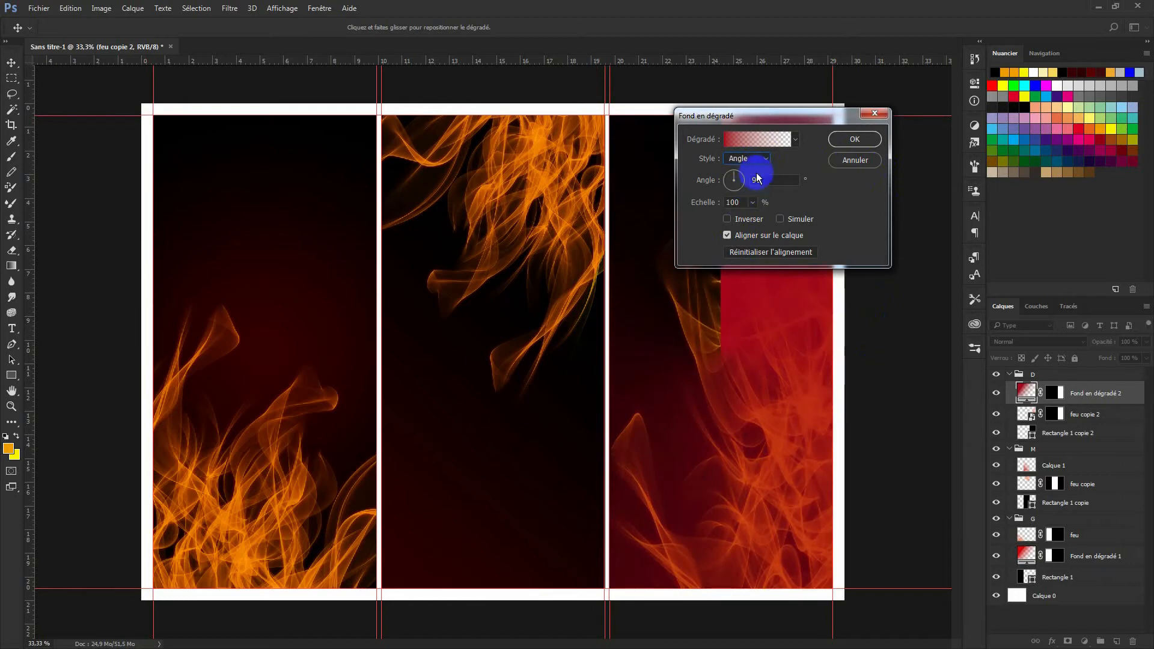
left_click(762, 158)
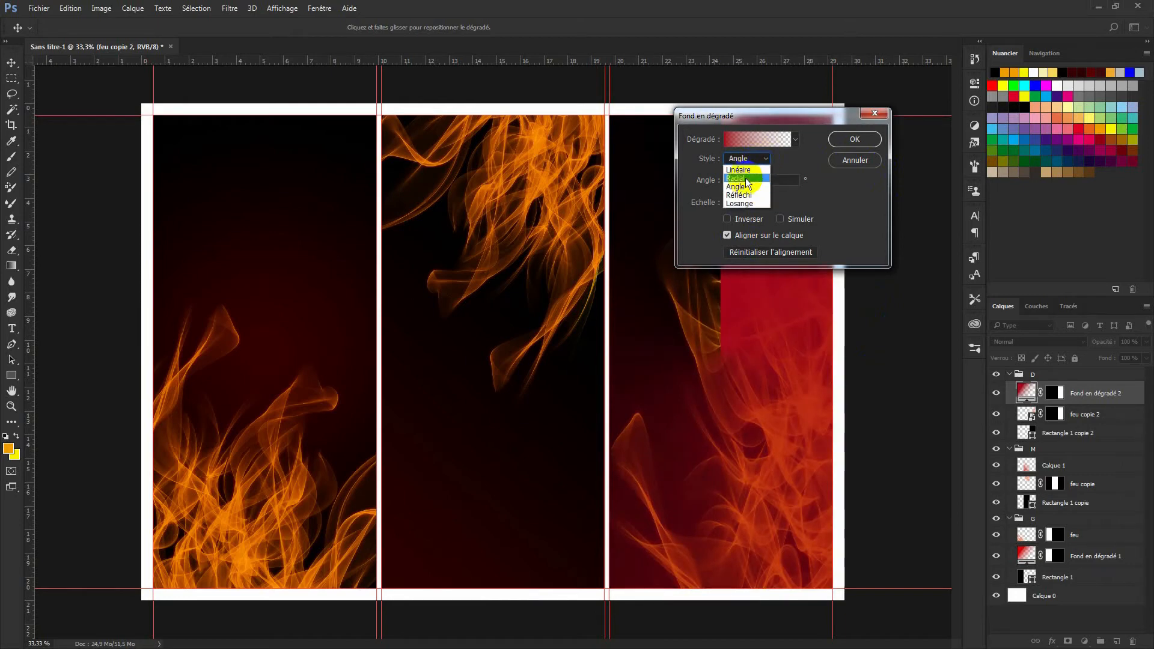
left_click(746, 179)
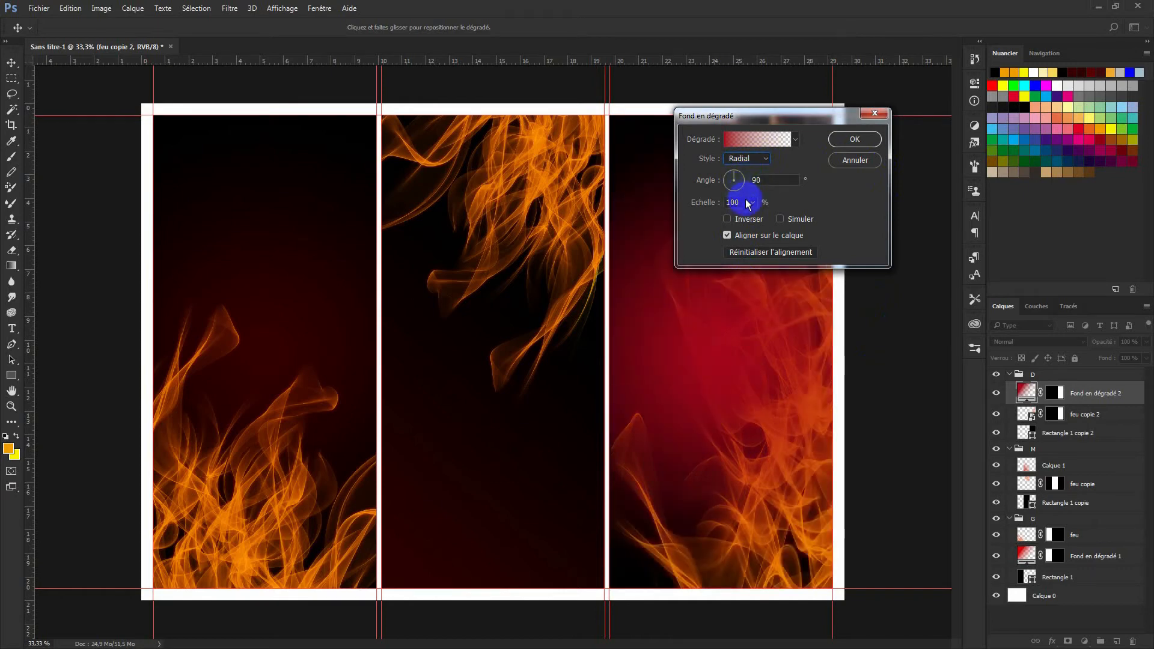
Move the radial glow to the right panel's upper-left area and accept the gradient fill.
mouse_move(695, 343)
left_mouse_down()
mouse_move(669, 304)
mouse_move(644, 189)
mouse_move(675, 507)
mouse_move(768, 544)
mouse_move(760, 320)
mouse_move(686, 248)
mouse_move(701, 327)
left_mouse_up()
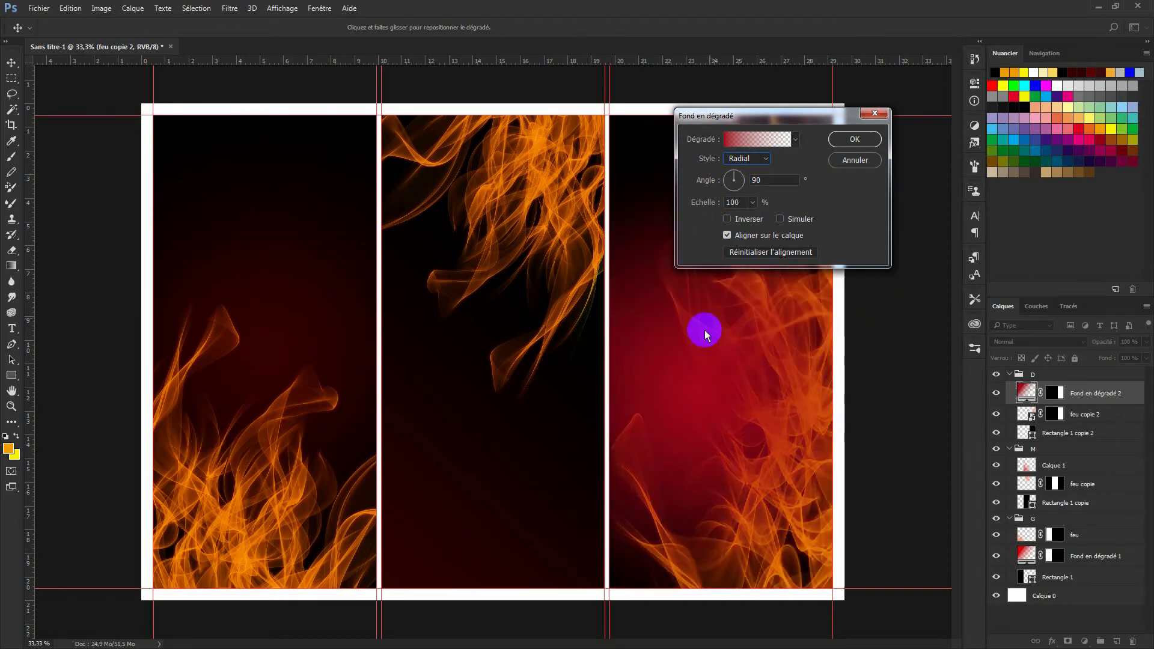
left_click_drag(806, 114, 353, 135)
left_click_drag(685, 409, 678, 173)
left_click(404, 158)
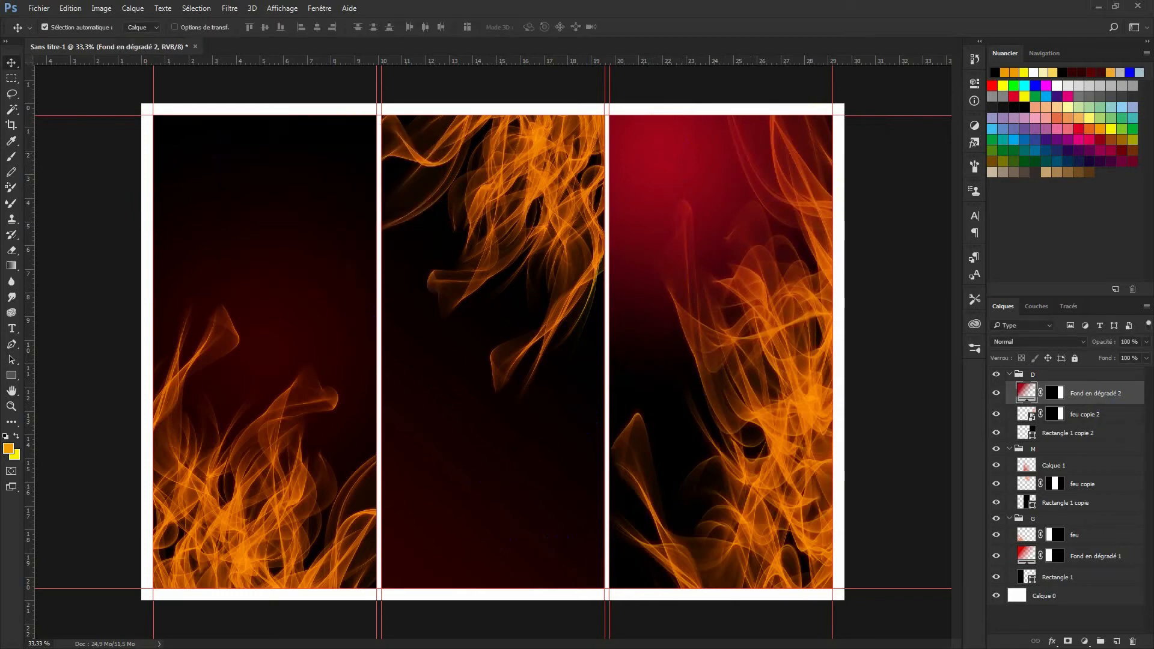
Set the opacity of the right panel's gradient fill layer to 47%.
left_click_drag(1107, 342, 1079, 343)
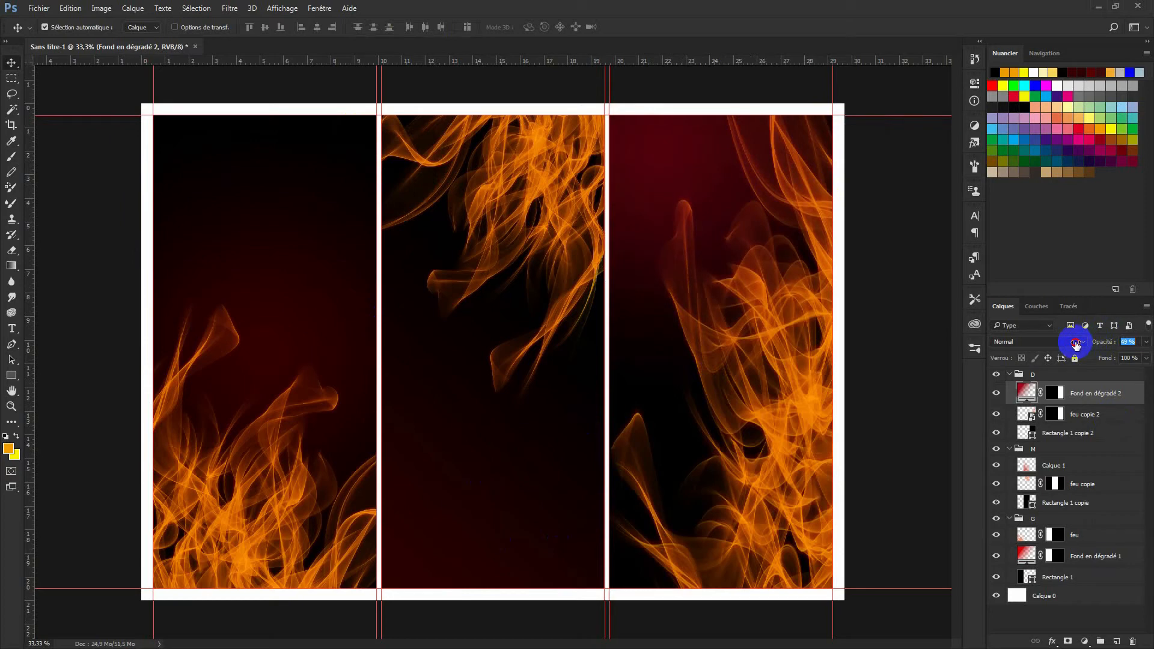
left_click(1137, 516)
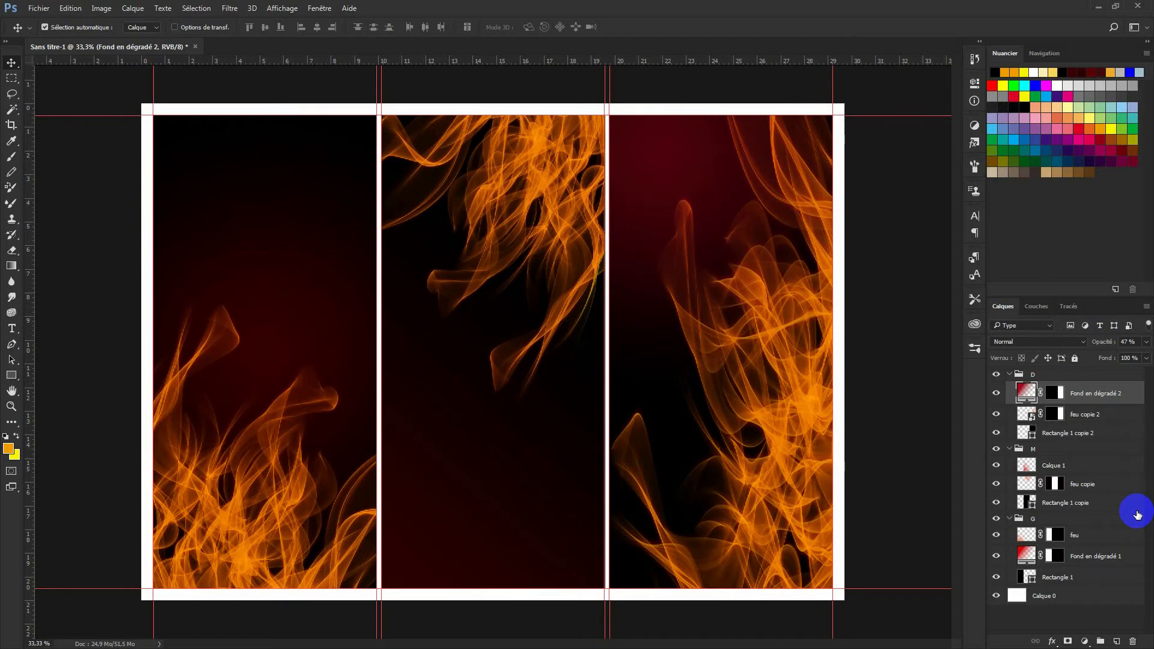
left_click(1017, 471)
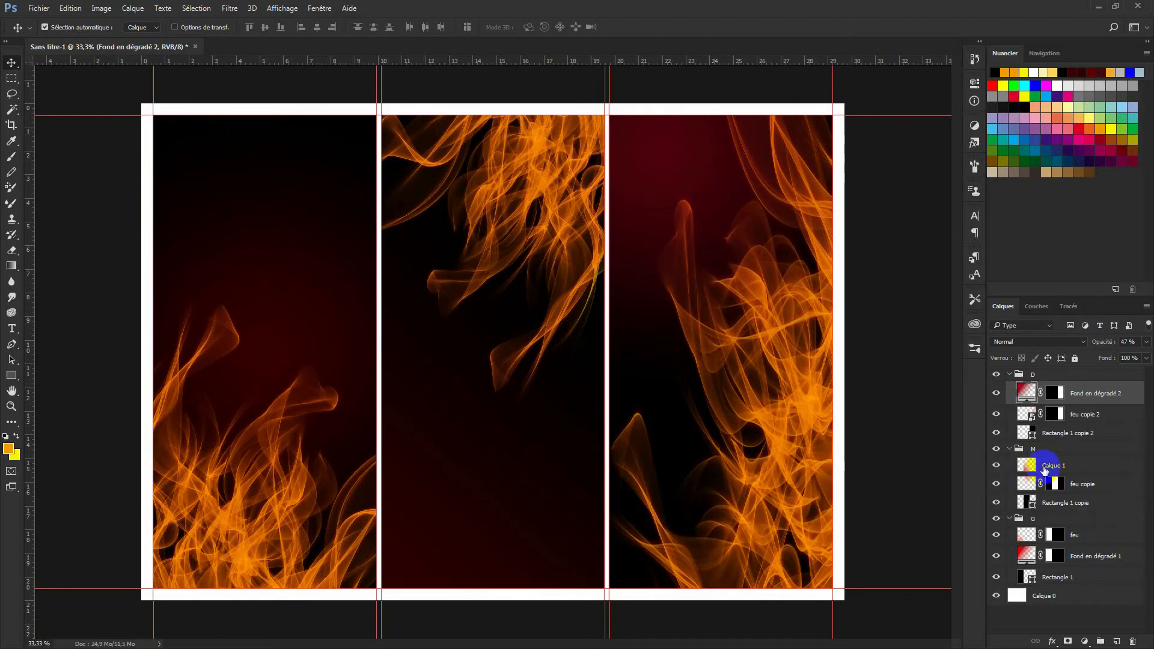
Slightly lower the opacity of the middle panel's flames, and set the right and left panels' flames to 74%.
left_click(1095, 486)
left_click_drag(1108, 343, 1093, 345)
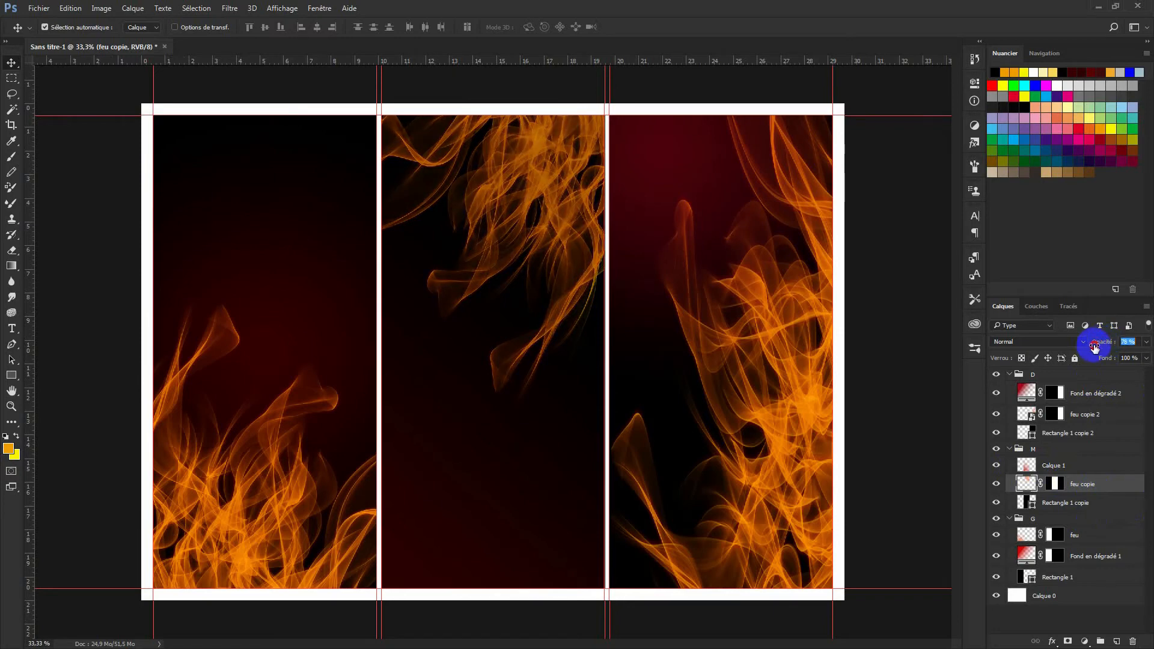
left_click(1092, 414)
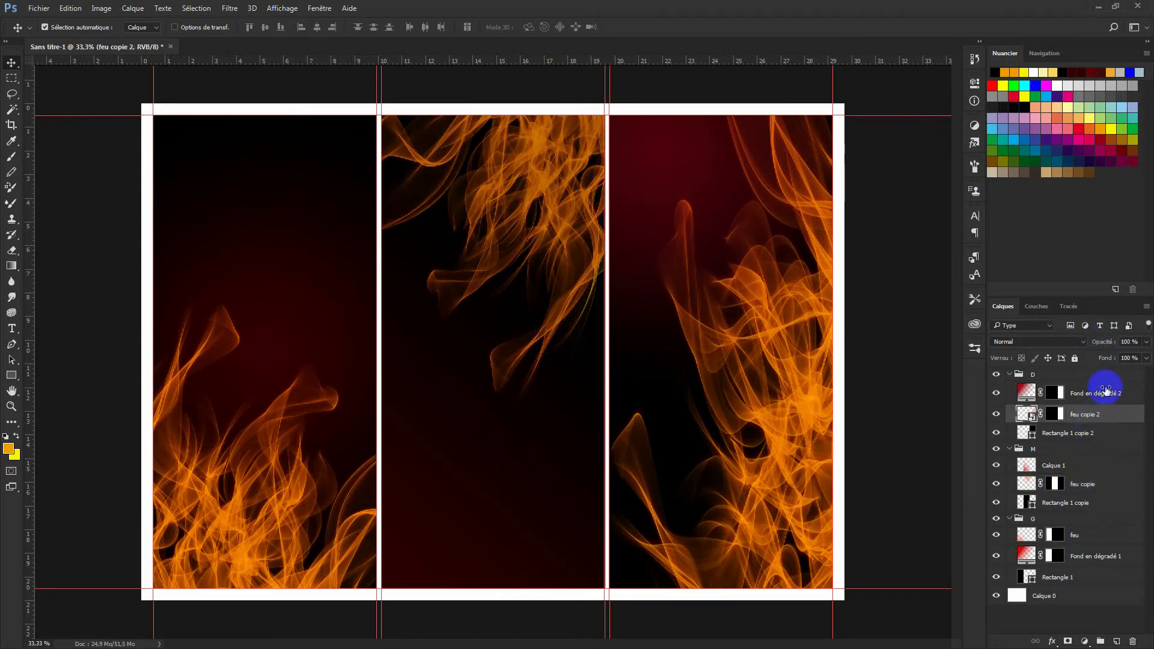
left_click_drag(1104, 342, 1088, 342)
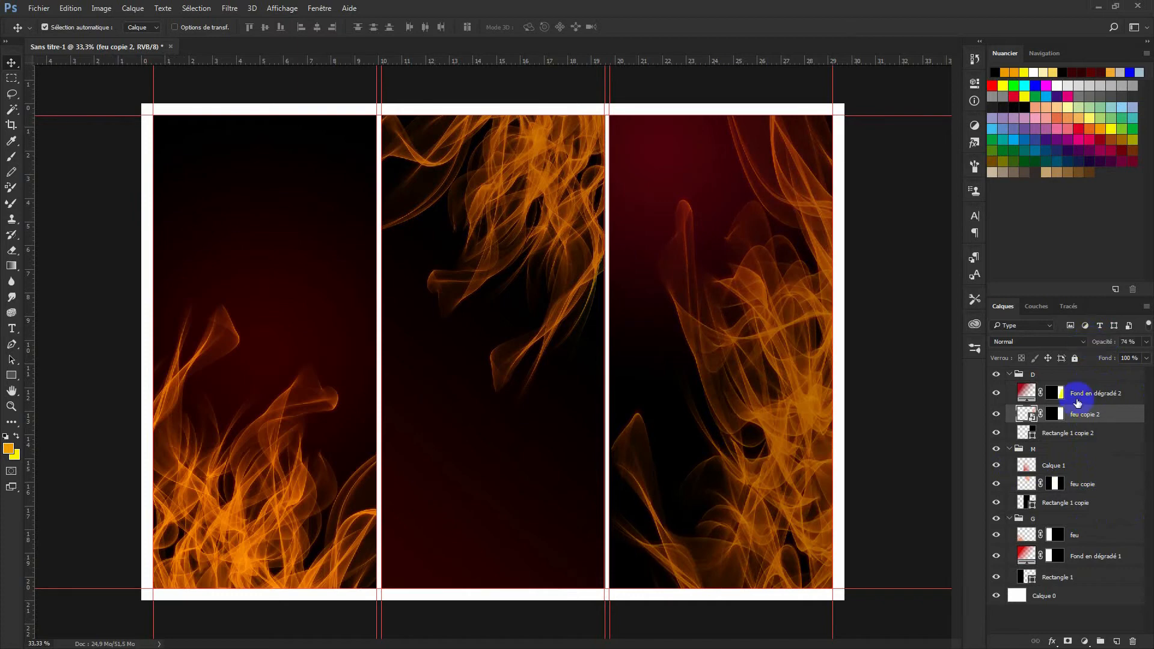
left_click(1089, 537)
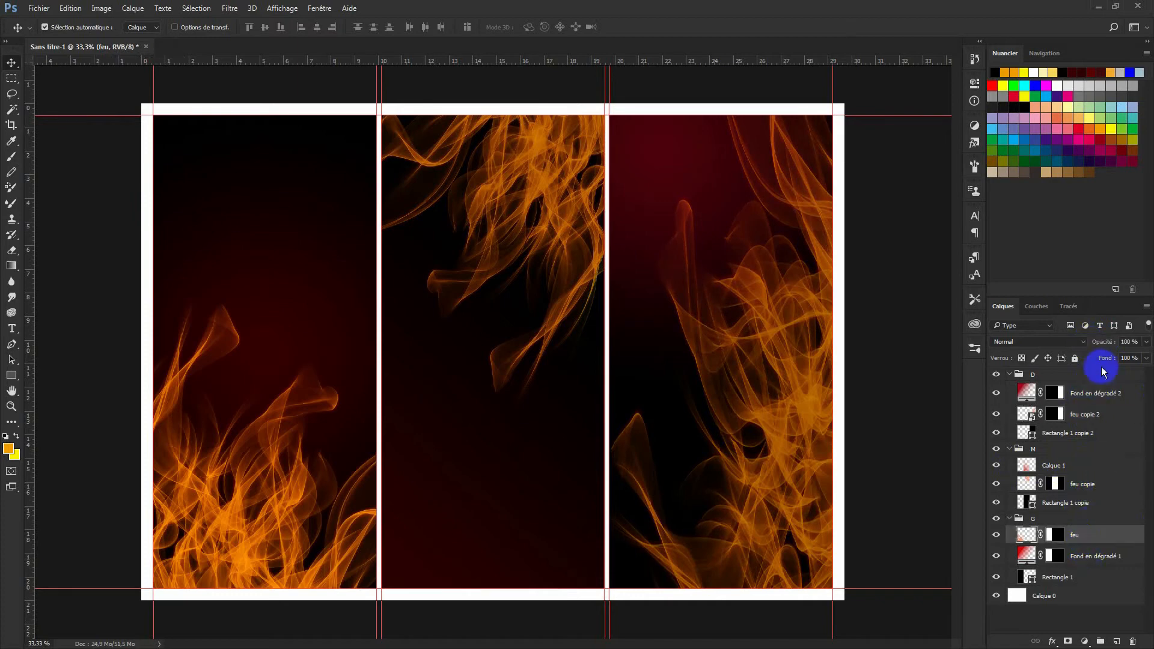
left_click_drag(1109, 345, 1095, 347)
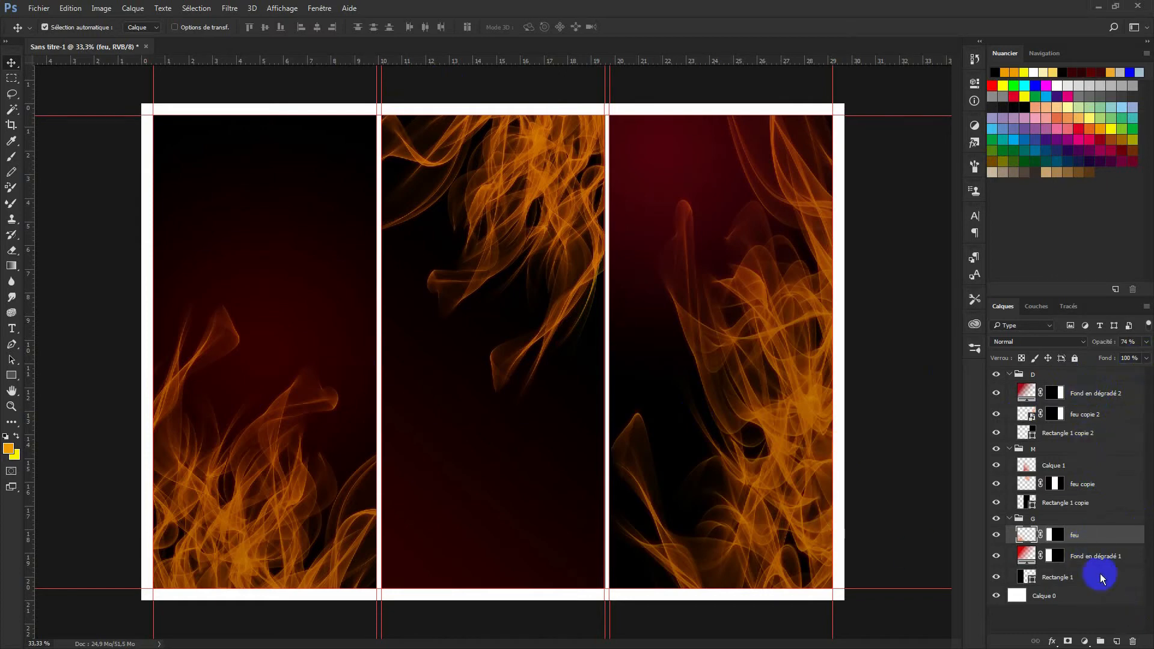
Add the text "SÉCURITÉ INCENDIE VOUS PROTÈGE & NOTRE MÉTIER" on four lines near the top of the left panel.
left_click(11, 329)
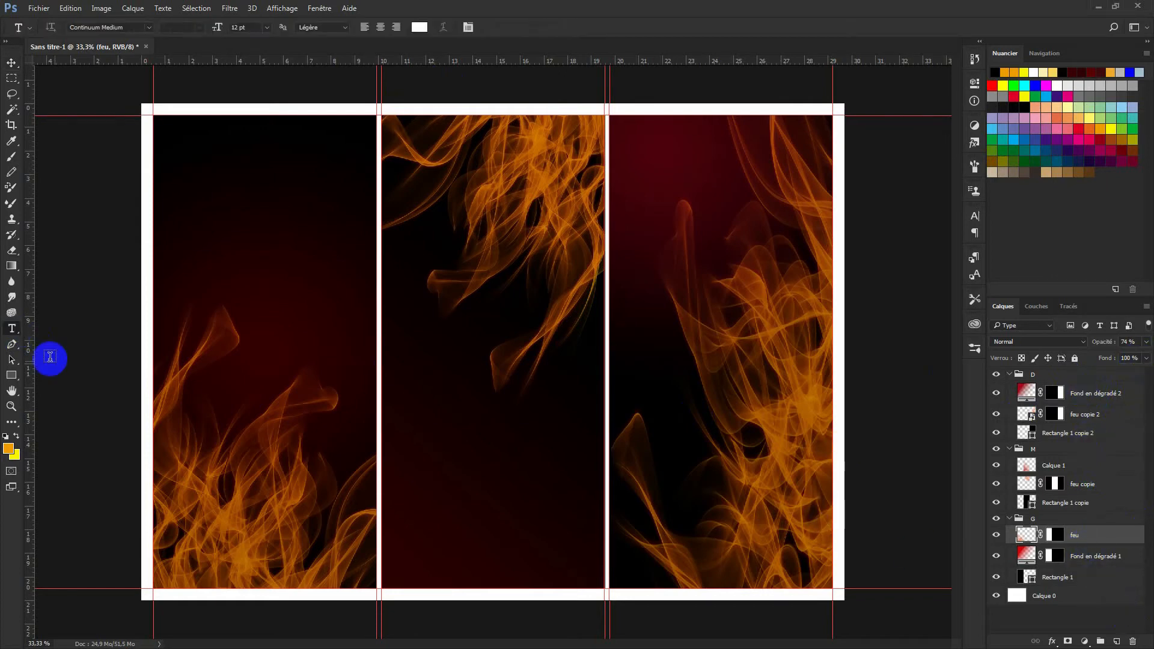
left_click(179, 167)
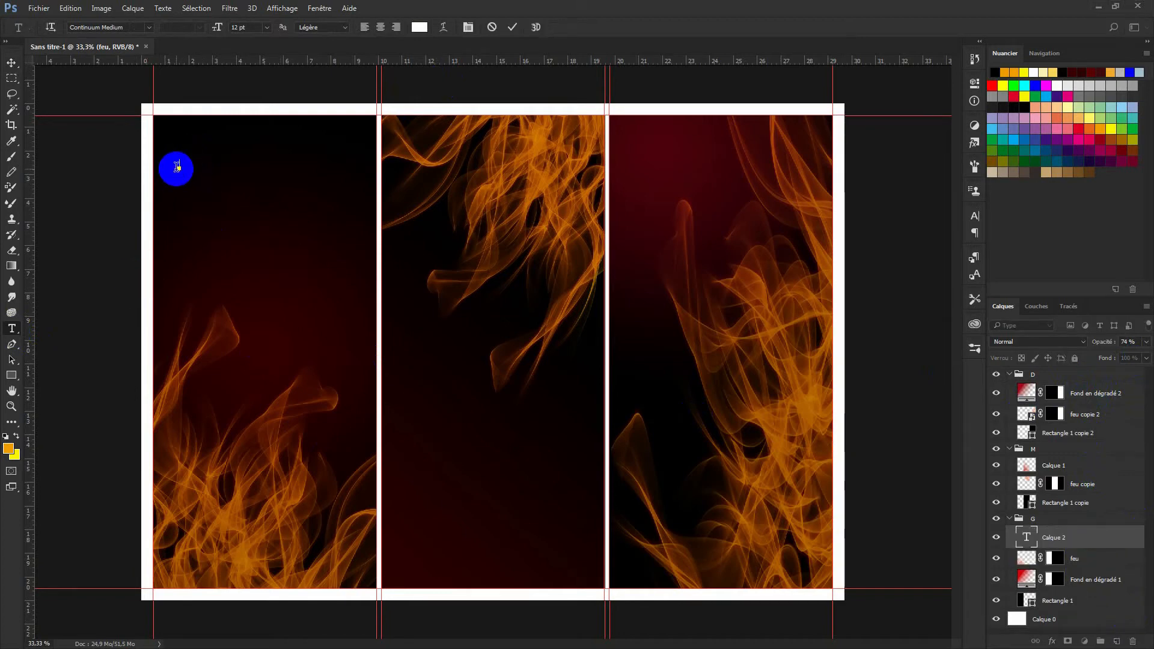
type("SÉCURITÉ INCENDIE VOUS PROTÈGE &  NOTRE MÉTIER")
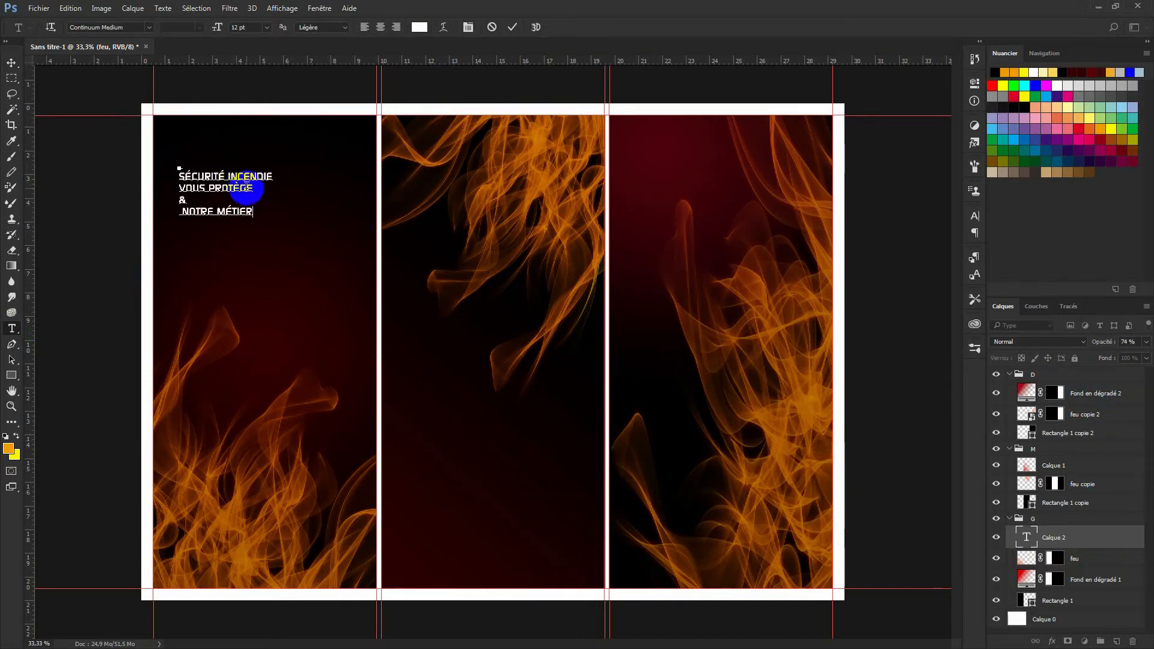
Centre-align all lines of the left panel's title text.
left_click_drag(261, 213, 162, 160)
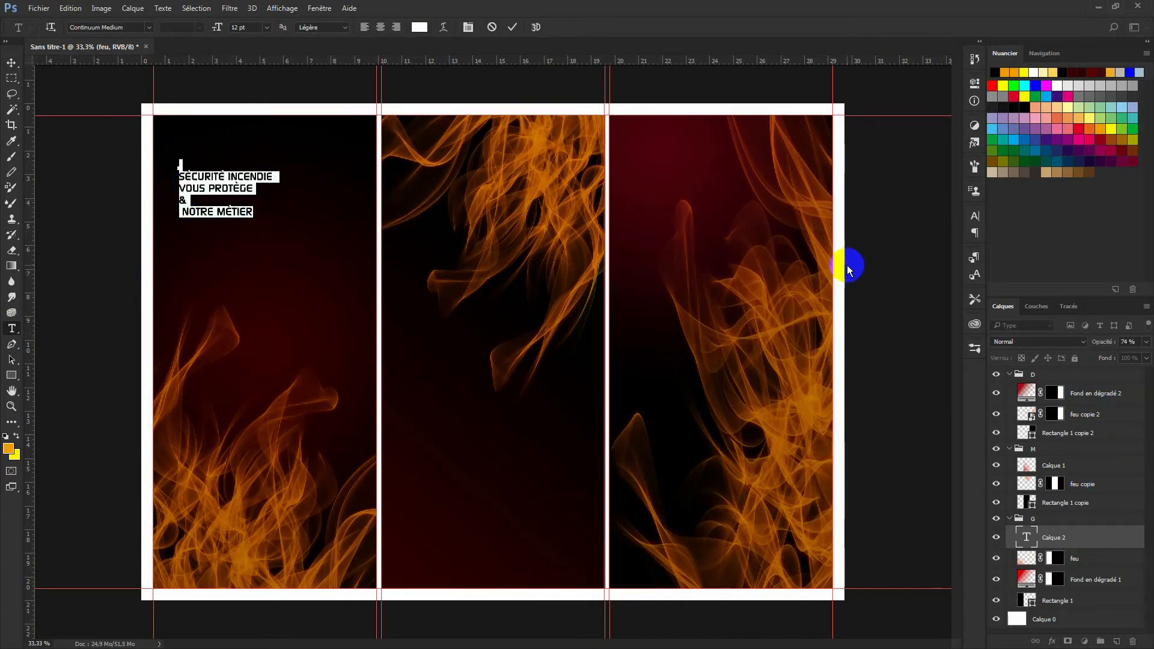
left_click(982, 221)
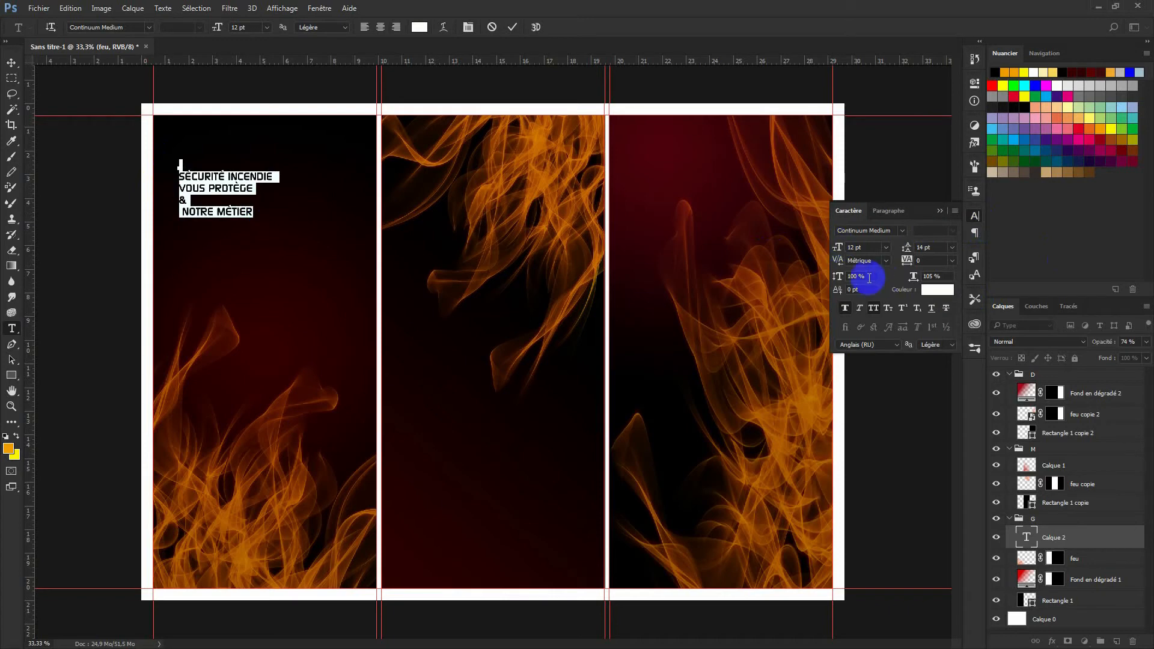
left_click(894, 213)
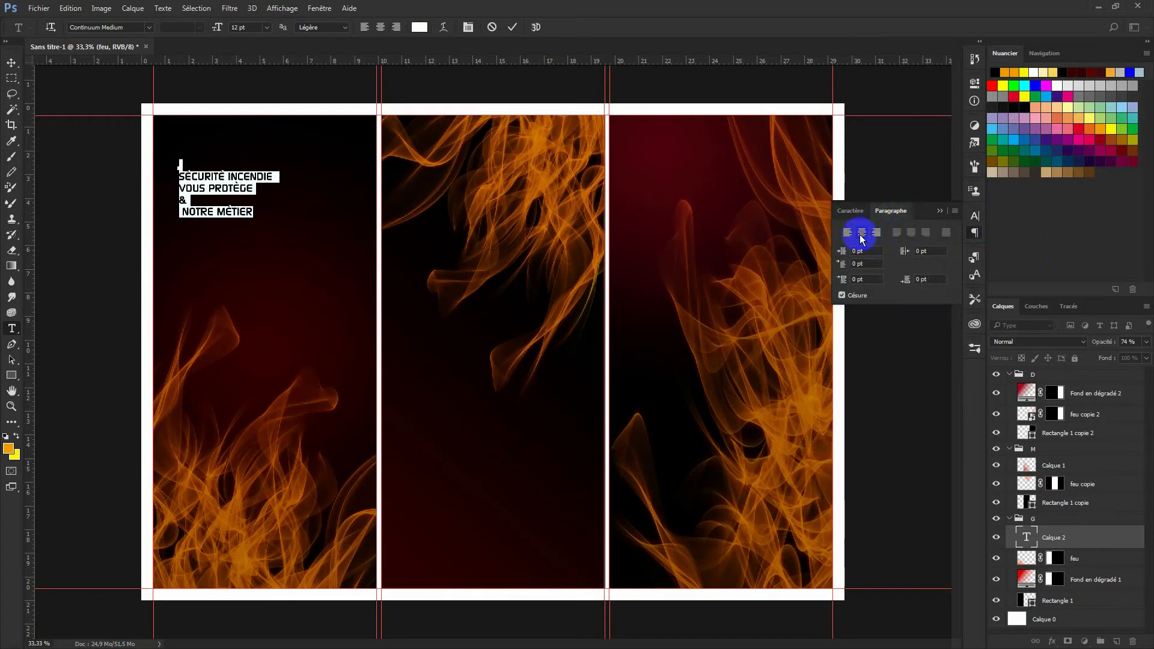
left_click(862, 234)
Try a 24 pt font size on the title text, and settle on 18 pt.
left_click(852, 211)
left_click(885, 247)
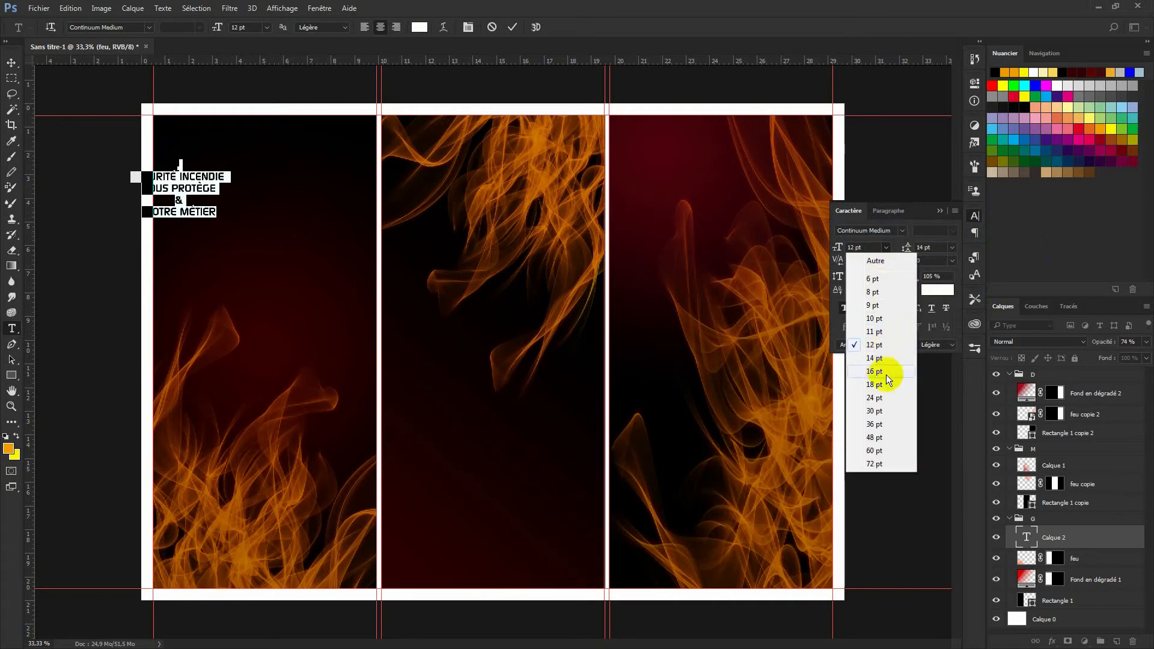
left_click(879, 398)
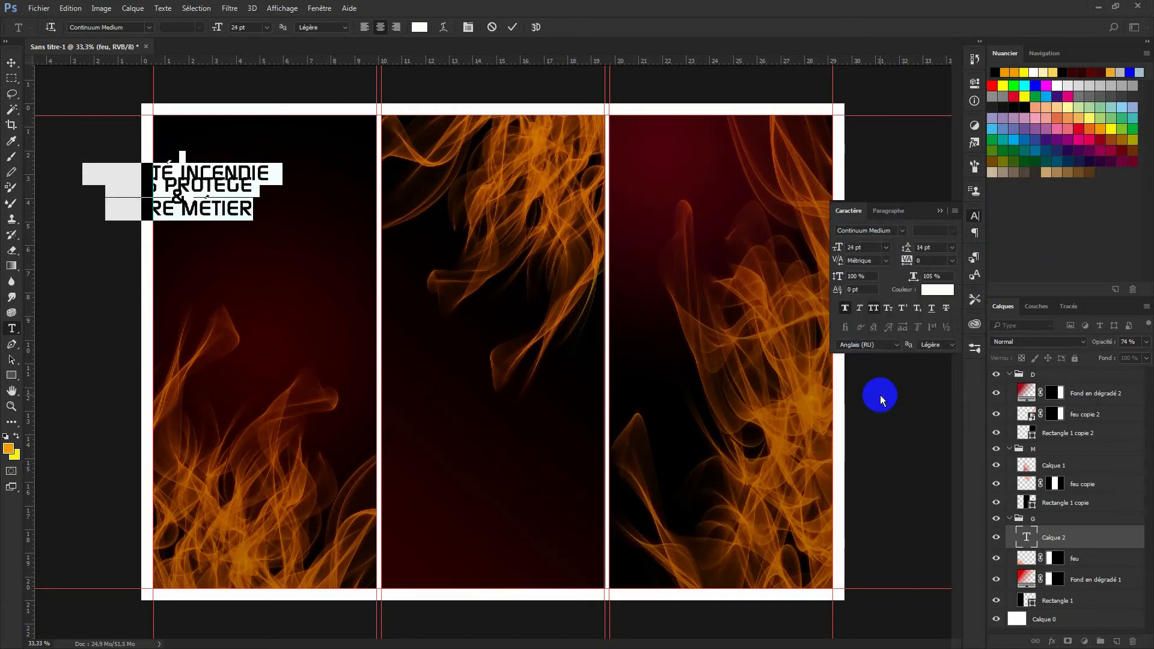
left_click(885, 248)
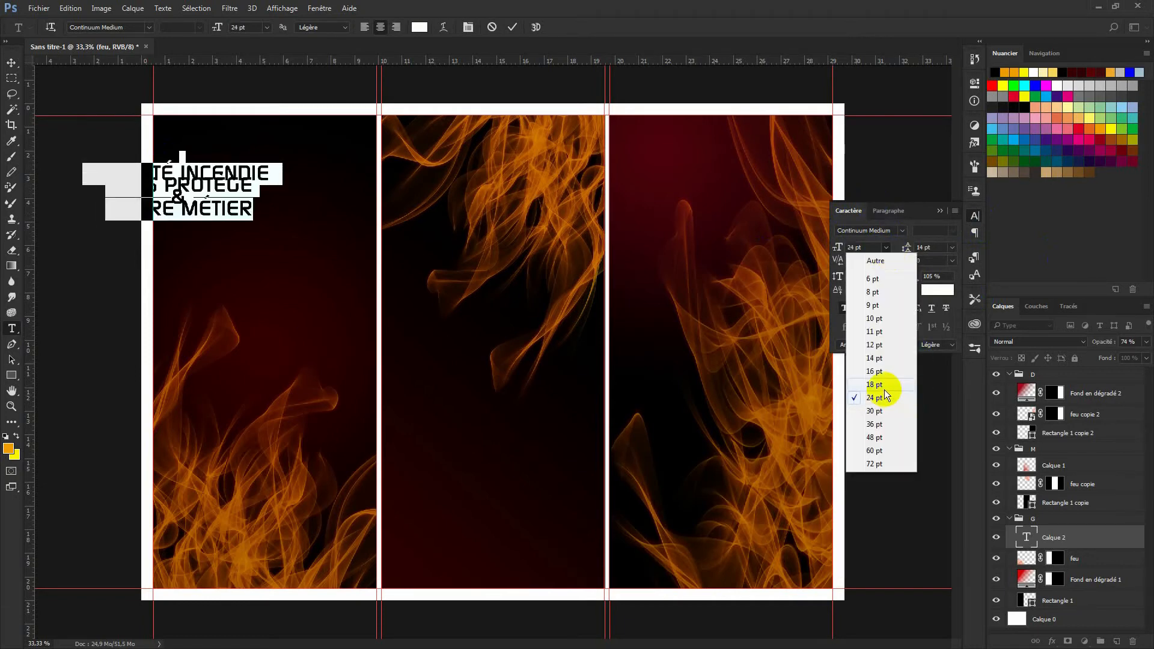
left_click(884, 388)
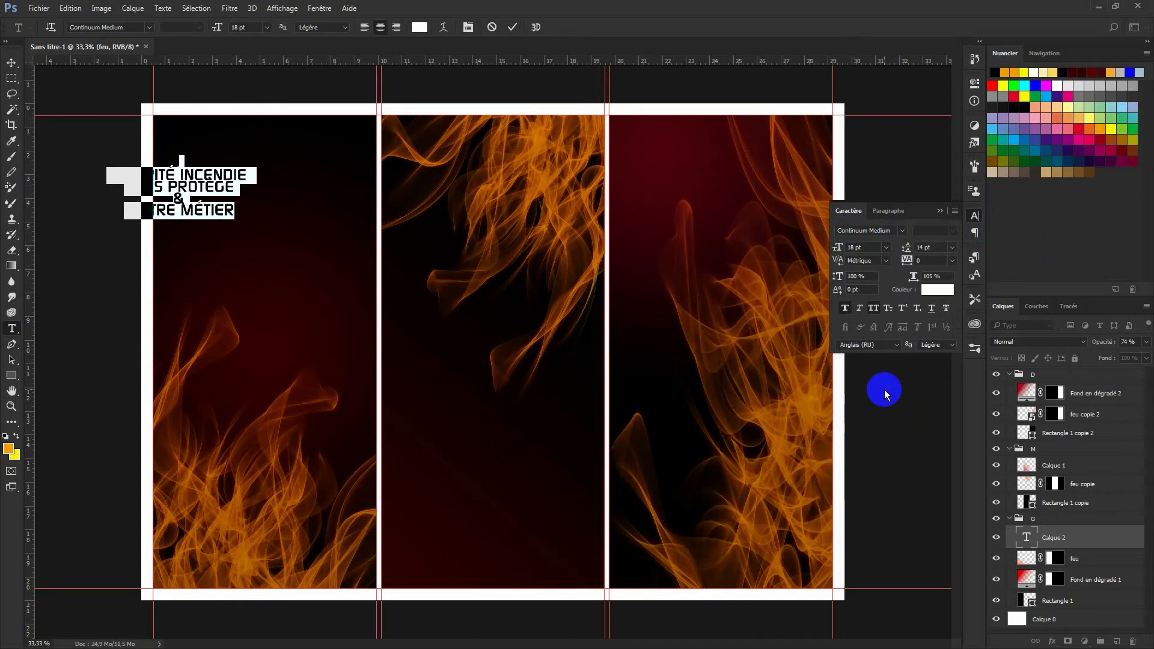
Set the line spacing of the left panel's title text to 18 pt and commit the text edit.
left_click(953, 249)
left_click(946, 384)
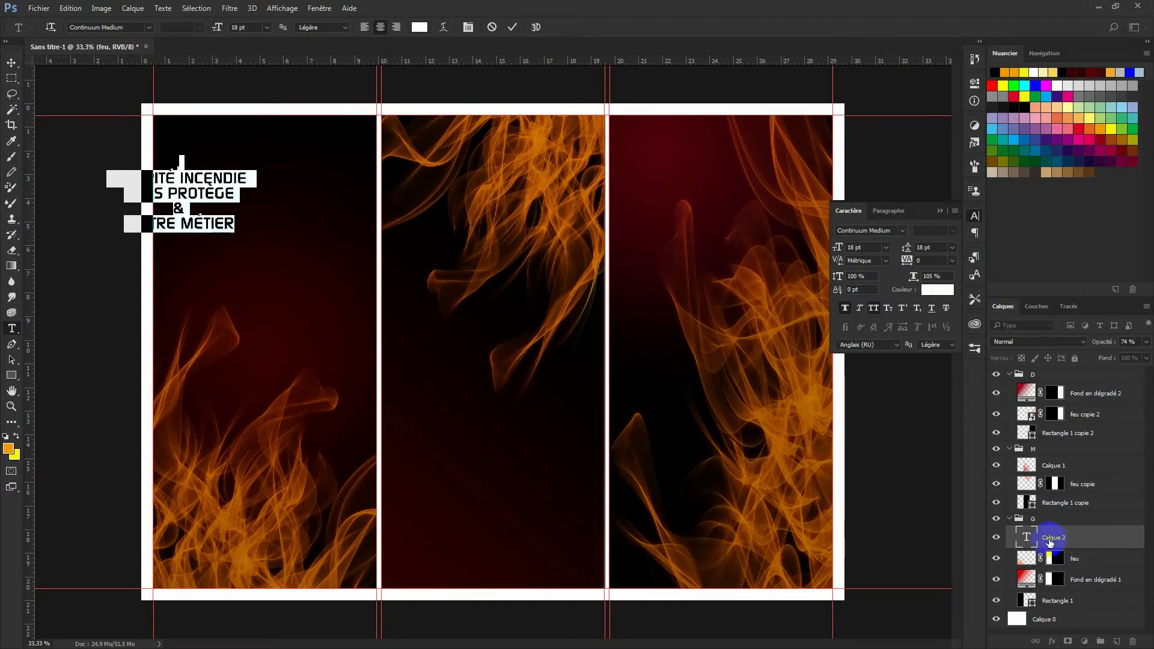
left_click(1032, 538)
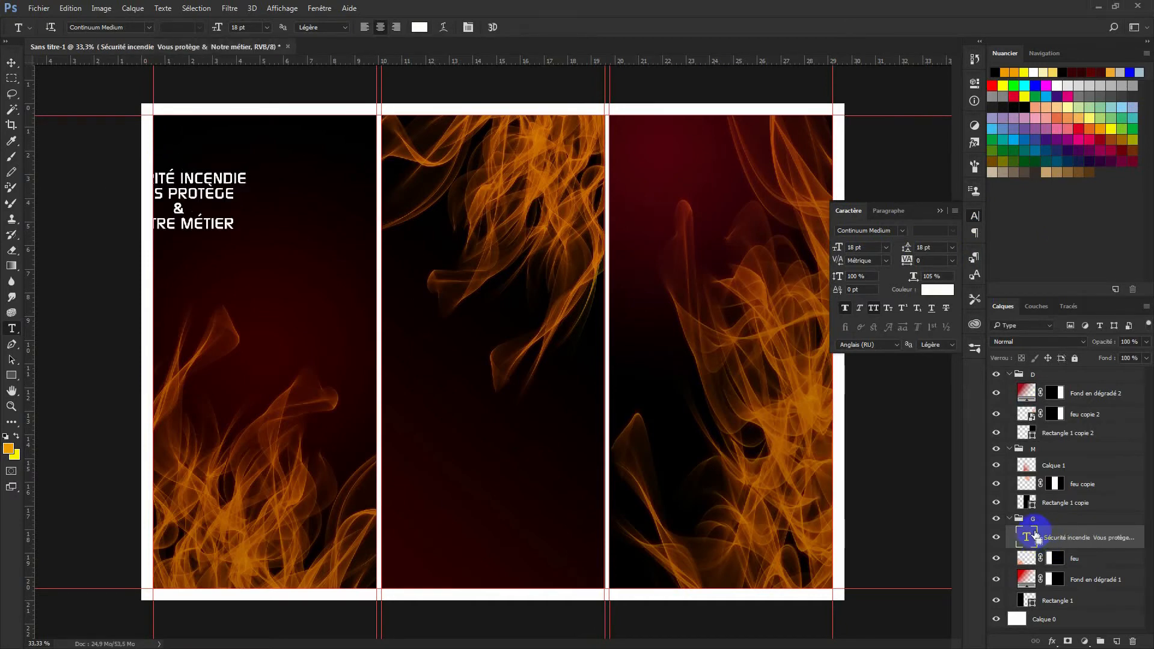
Move the title text block so it sits horizontally centred near the top of the left panel.
key("ctrl+t")
left_click_drag(193, 200, 307, 207)
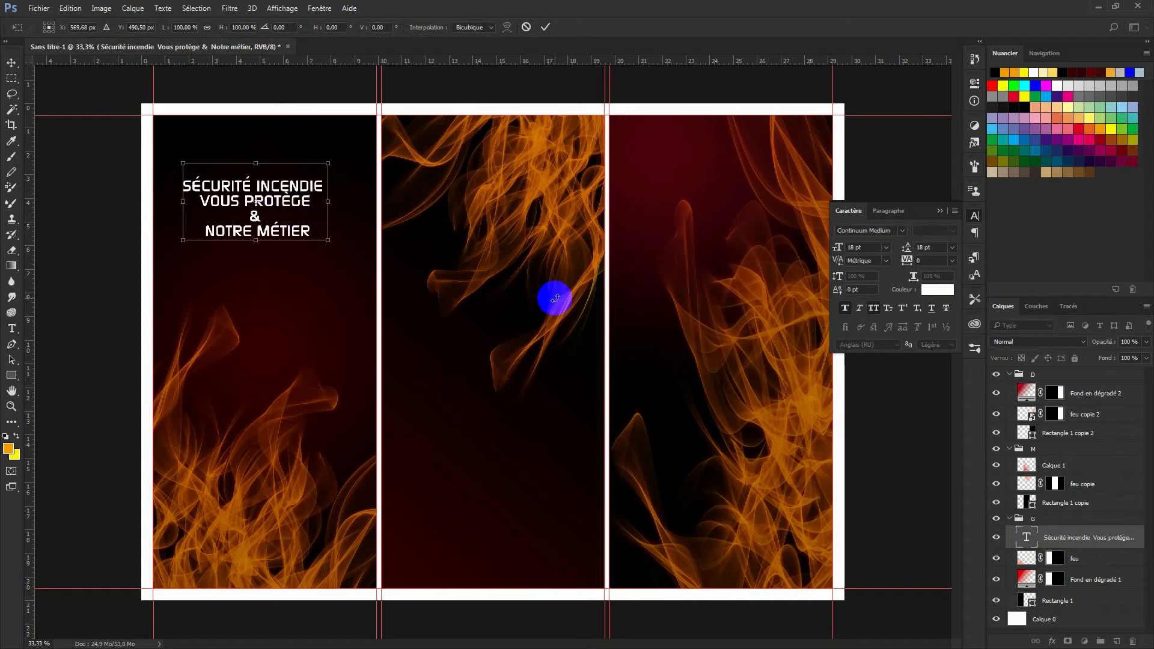
key("Return")
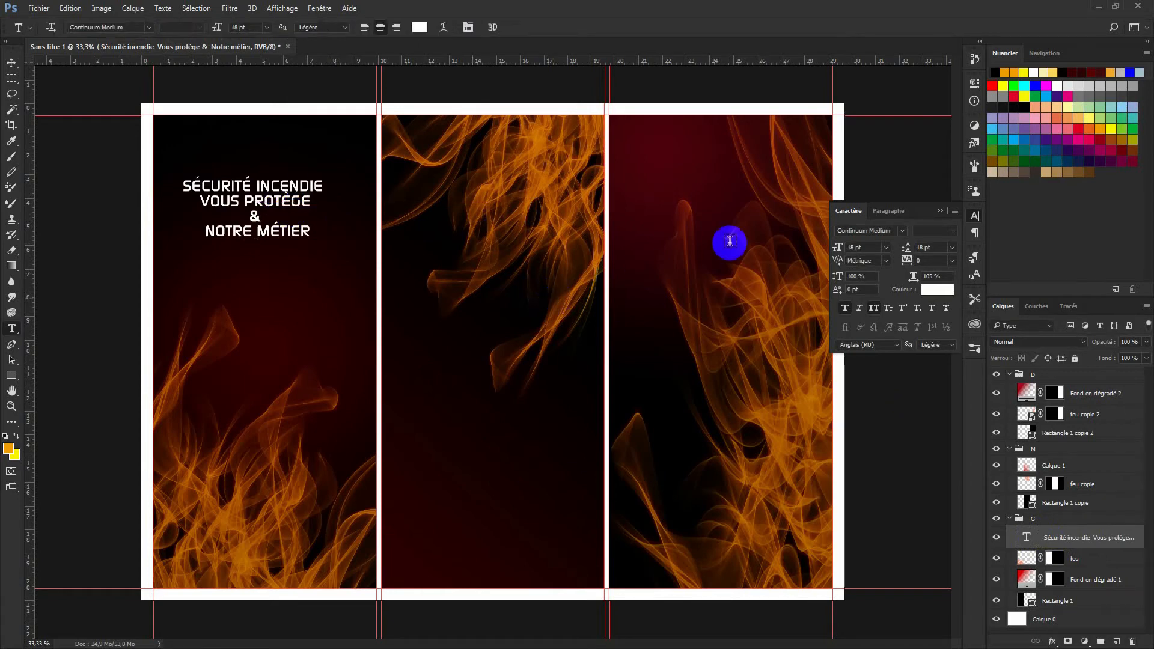
Reselect all of the title text in group G and enlarge its font size to 24 pt.
left_click(1018, 520)
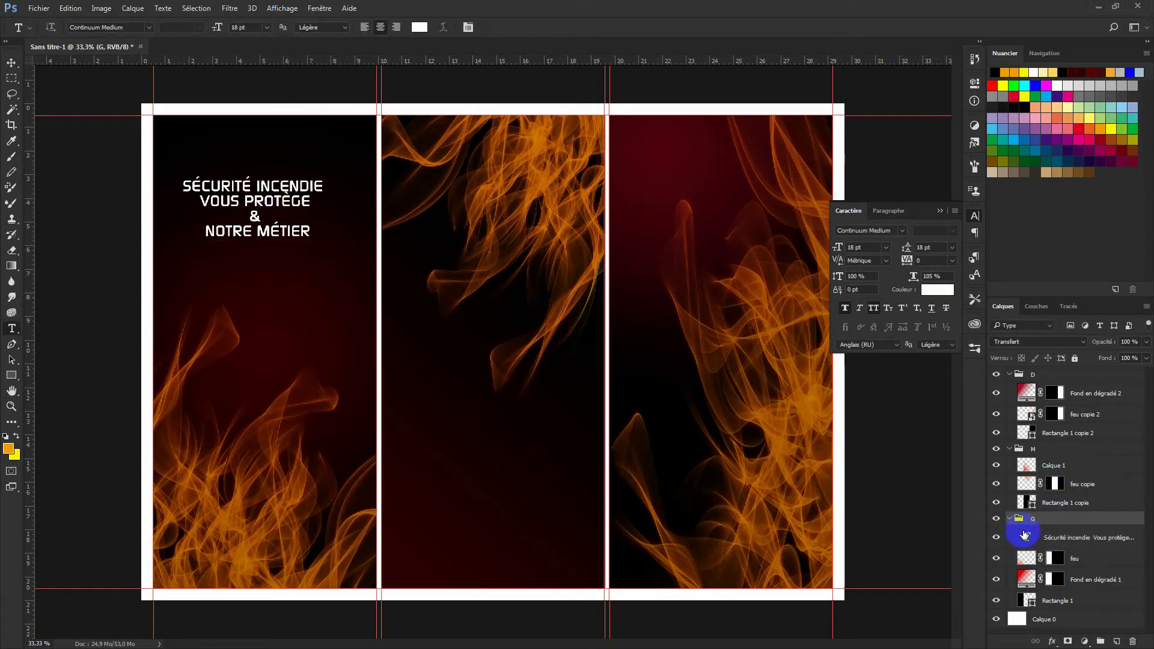
double_click(1025, 535)
left_click(885, 248)
left_click(882, 401)
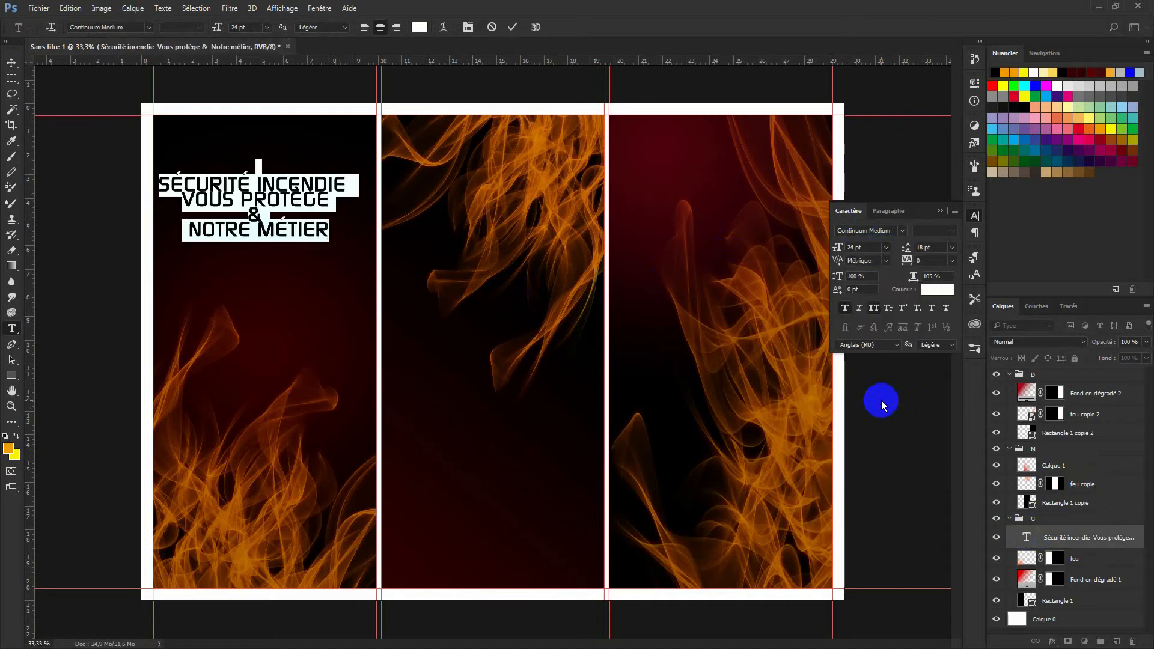
Set the leading of the "Sécurité incendie vous protège & notre métier" title to 24 pt.
left_click(953, 248)
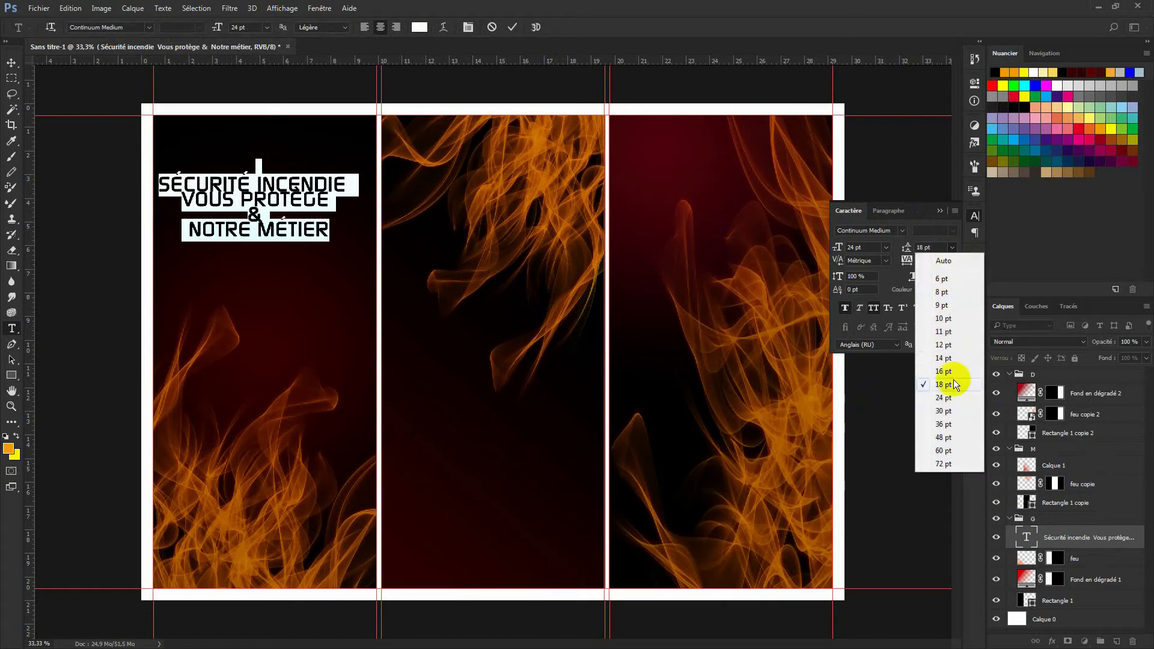
left_click(945, 398)
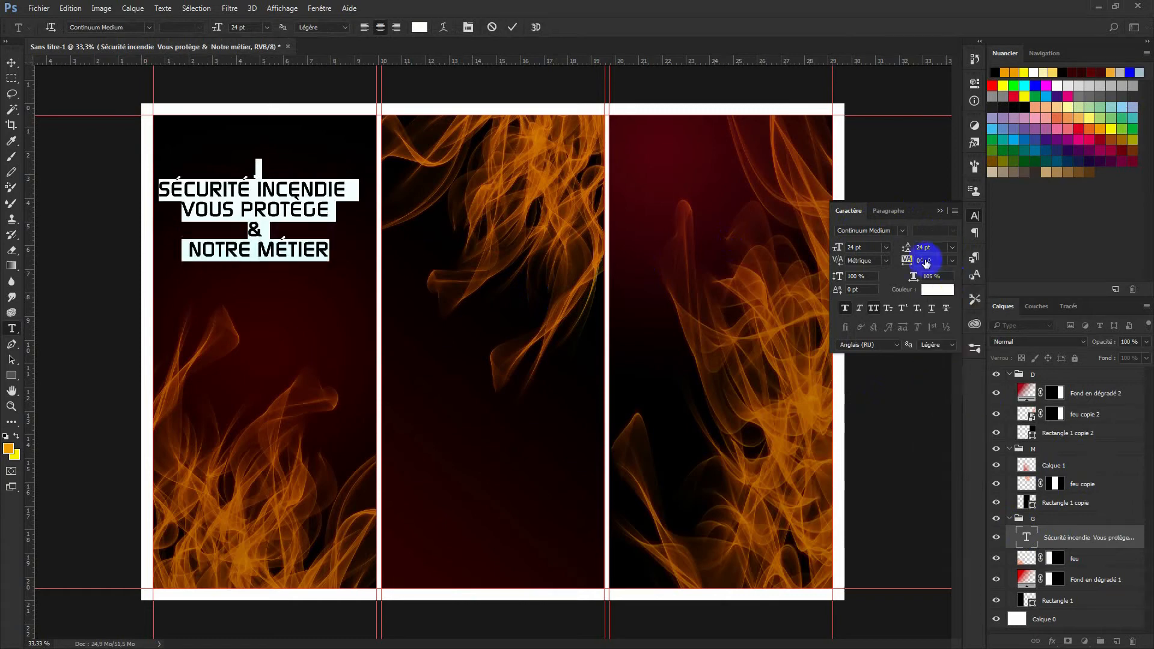
left_click(317, 175)
left_click(1089, 545)
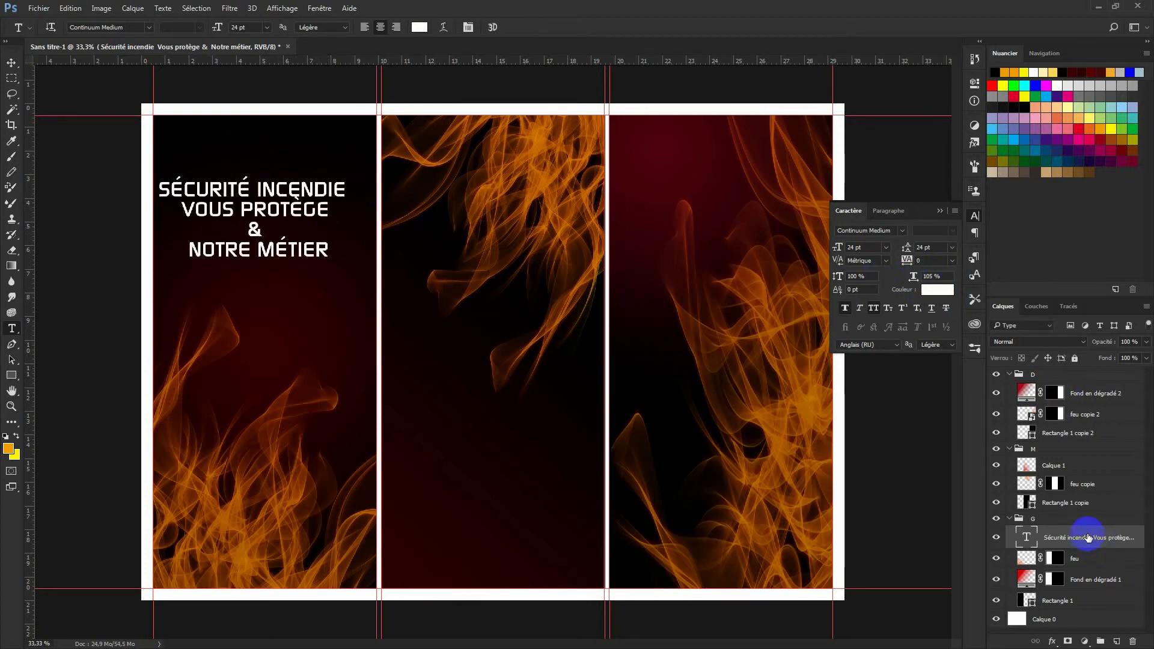
Move the title slightly down and right so it sits centred in the upper part of the first brochure panel.
key("ctrl+t")
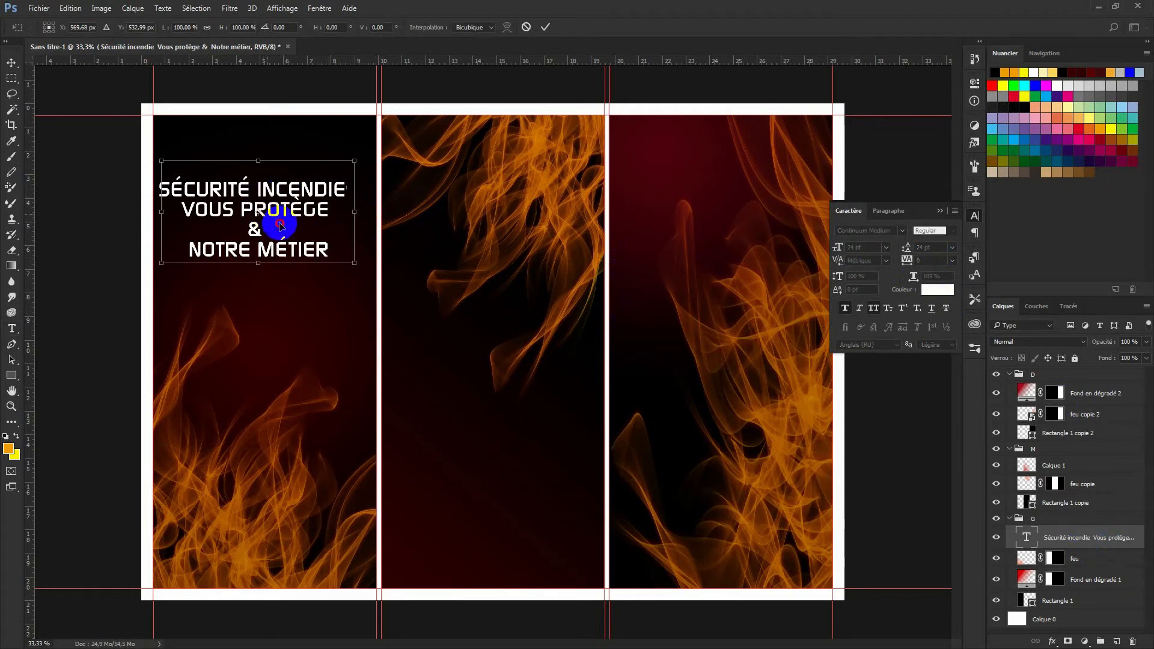
mouse_move(283, 224)
left_mouse_down()
mouse_move(289, 247)
mouse_move(288, 236)
mouse_move(313, 234)
mouse_move(284, 237)
left_mouse_up()
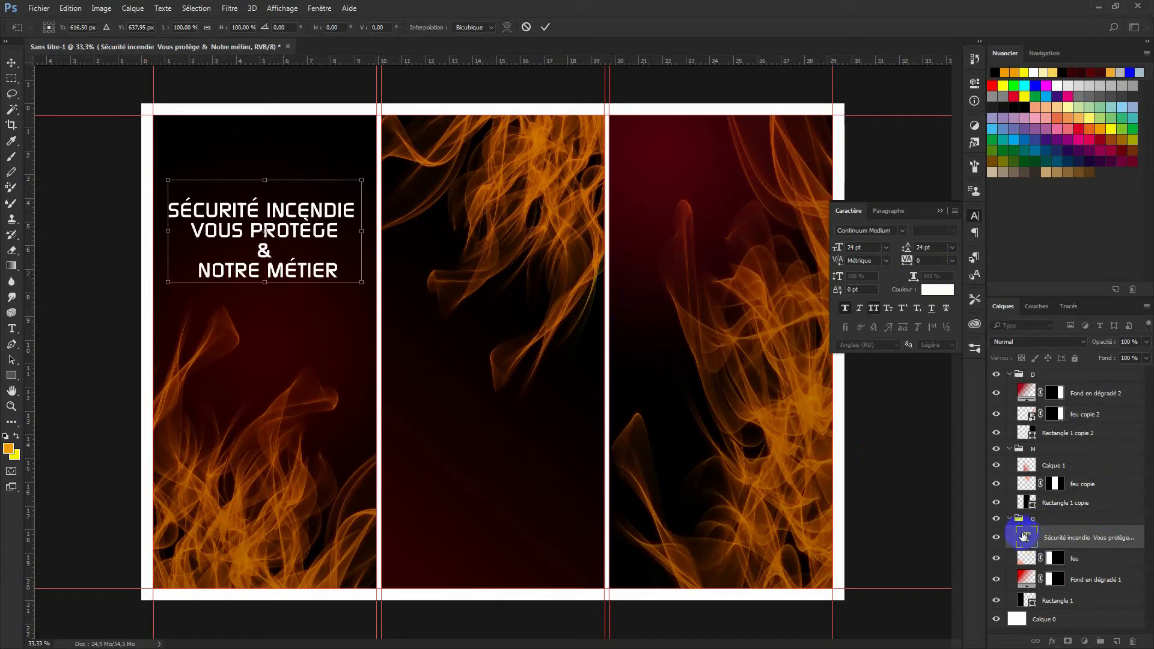
left_click(1027, 537)
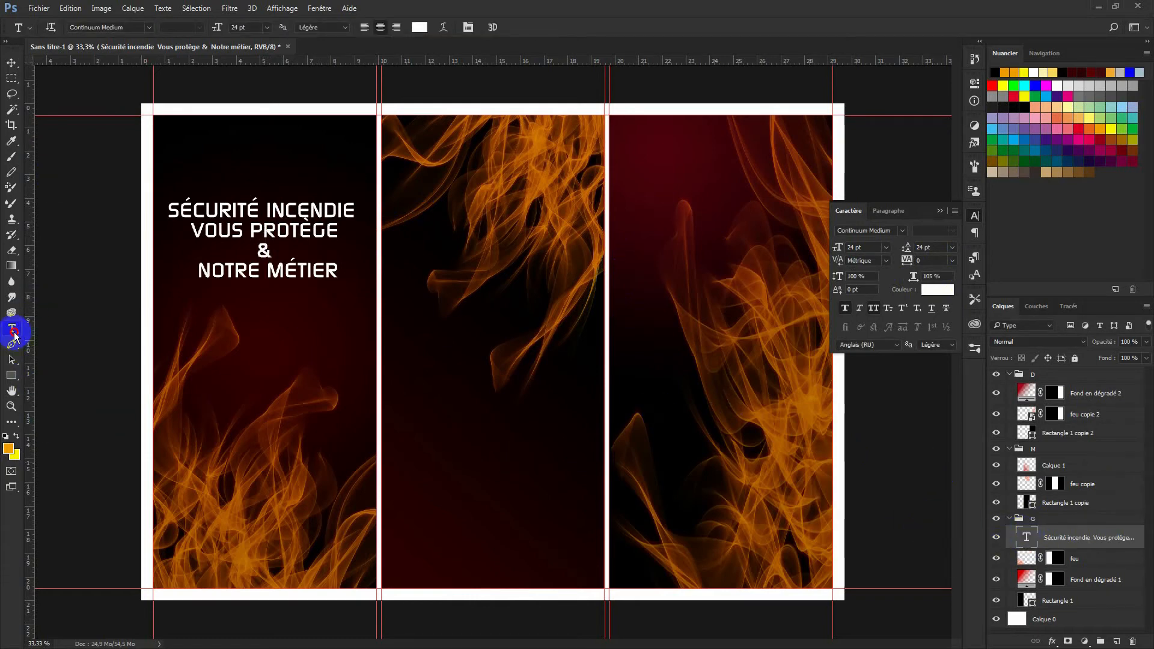
Add a paragraph text box below the title in the first panel and paste the Lorem Ipsum filler text into it.
left_click(13, 330)
left_click_drag(180, 359, 344, 484)
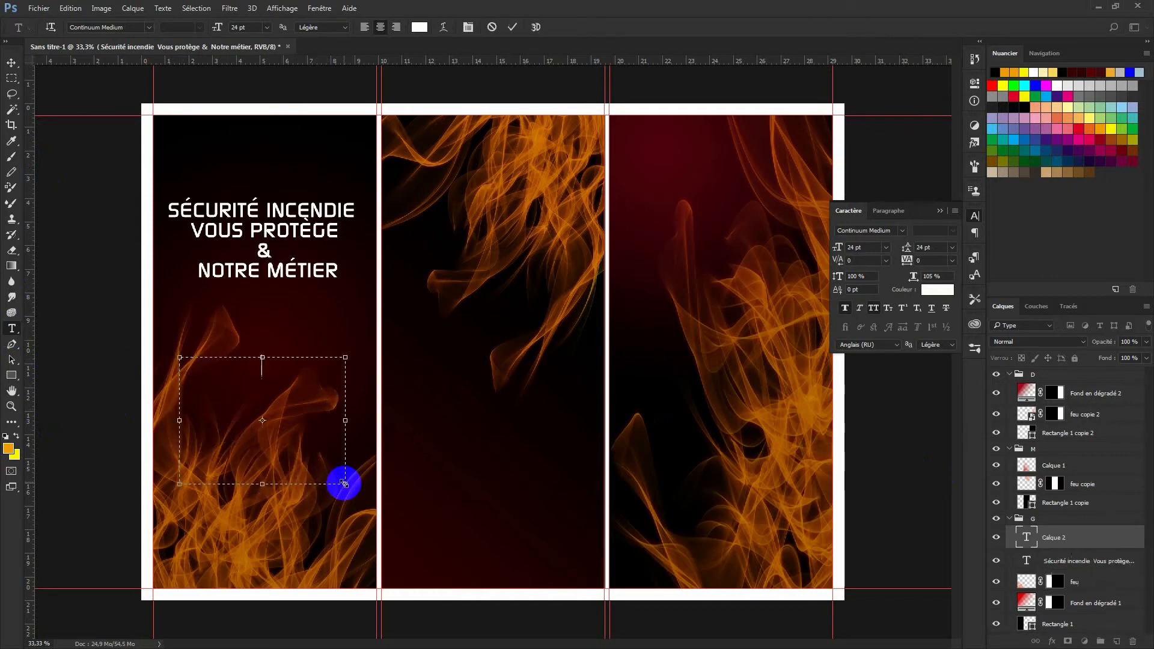
left_click(249, 389)
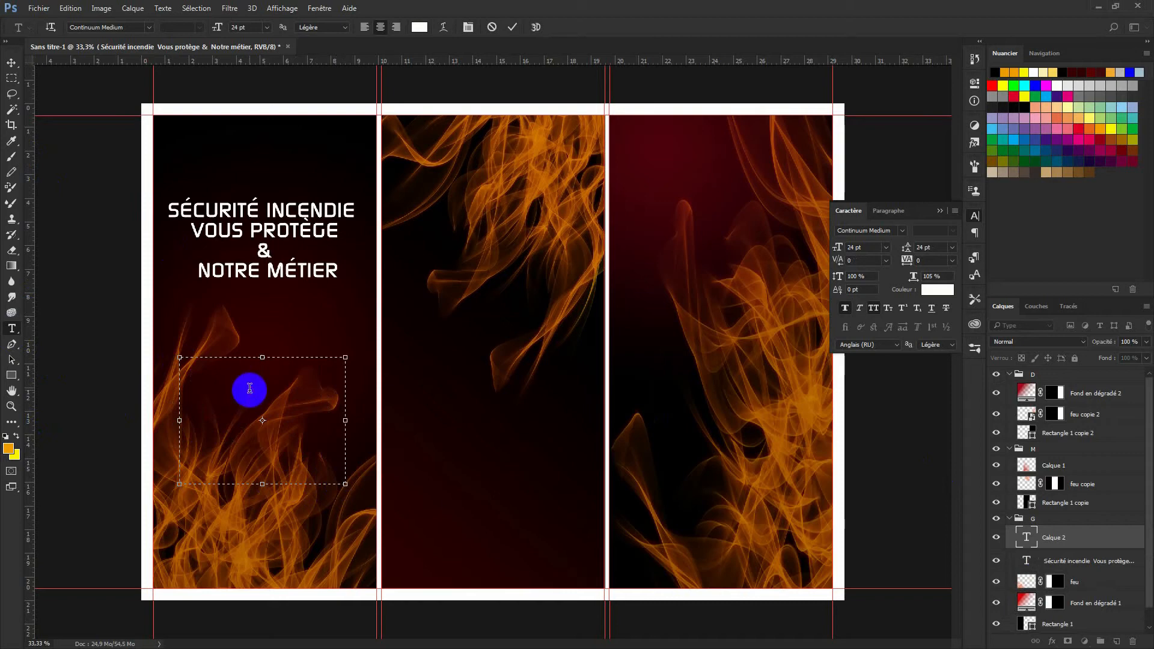
key("ctrl+v")
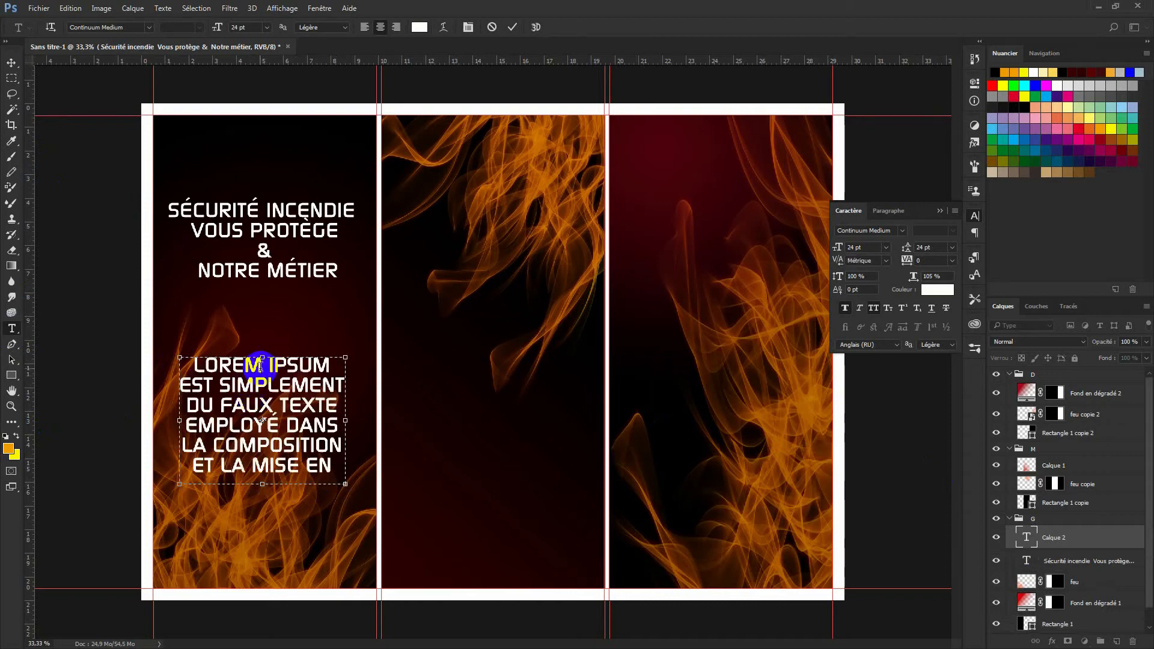
Set the Lorem Ipsum paragraph to a 16 pt font size with 18 pt leading.
left_click_drag(185, 356, 333, 467)
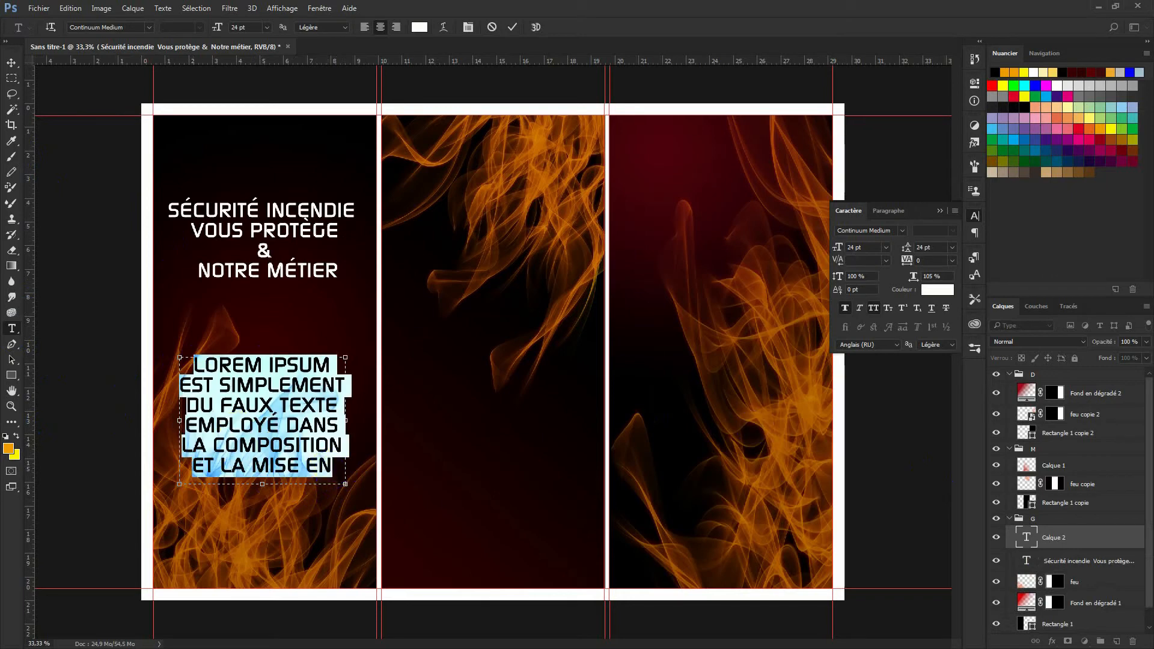
double_click(1026, 537)
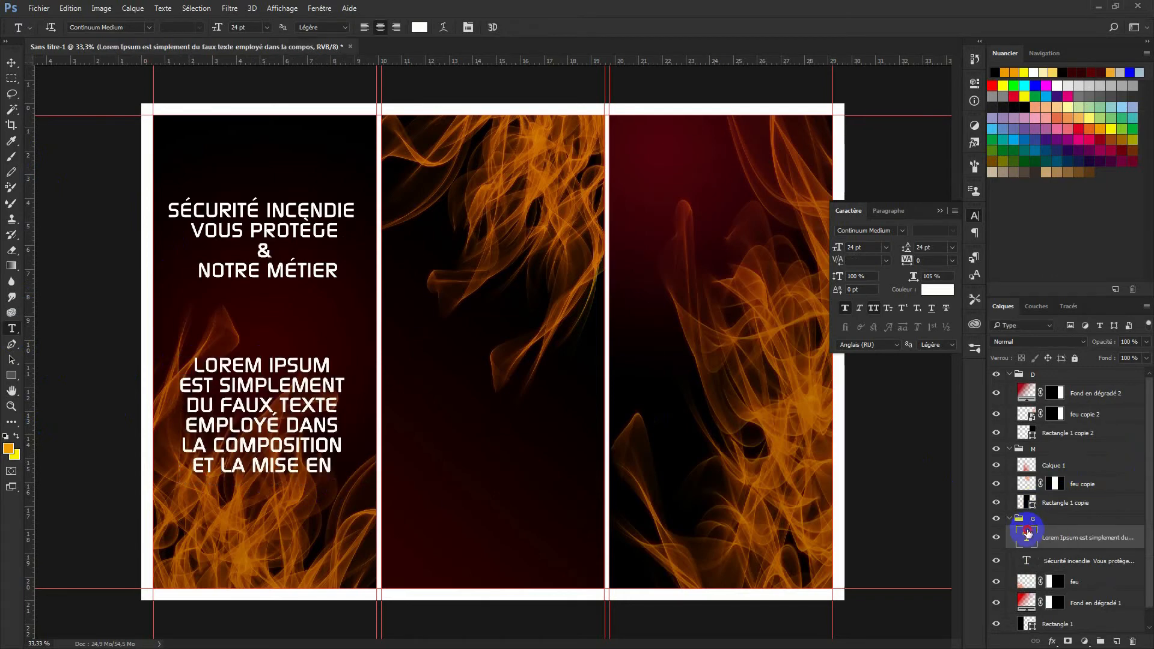
left_click(887, 248)
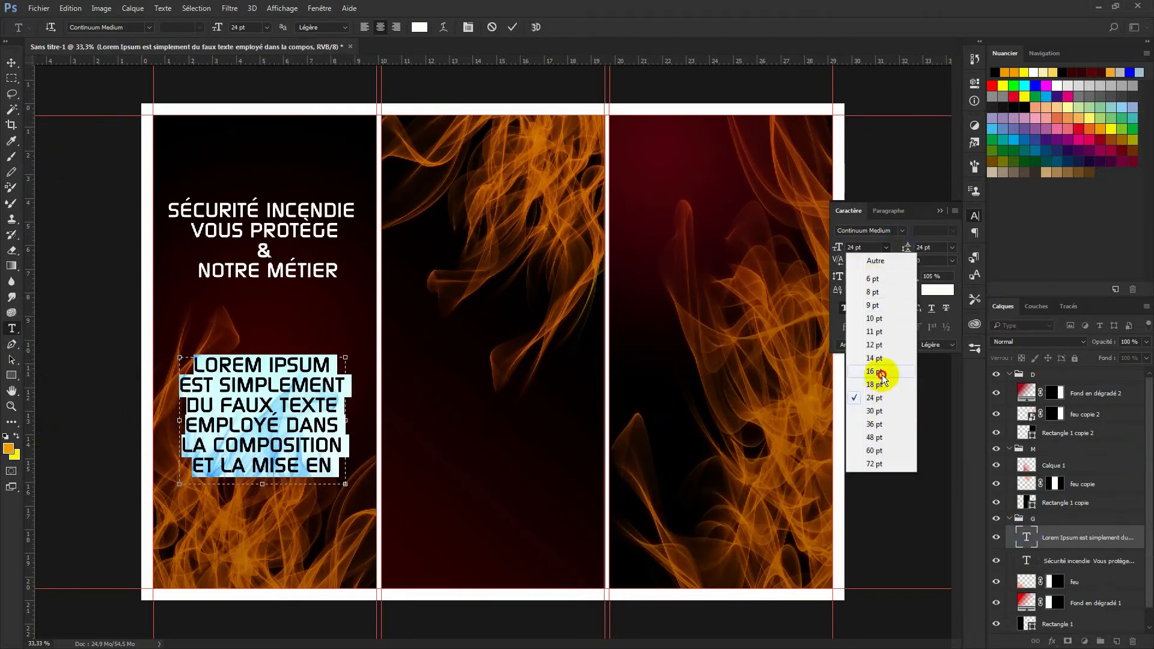
left_click(883, 376)
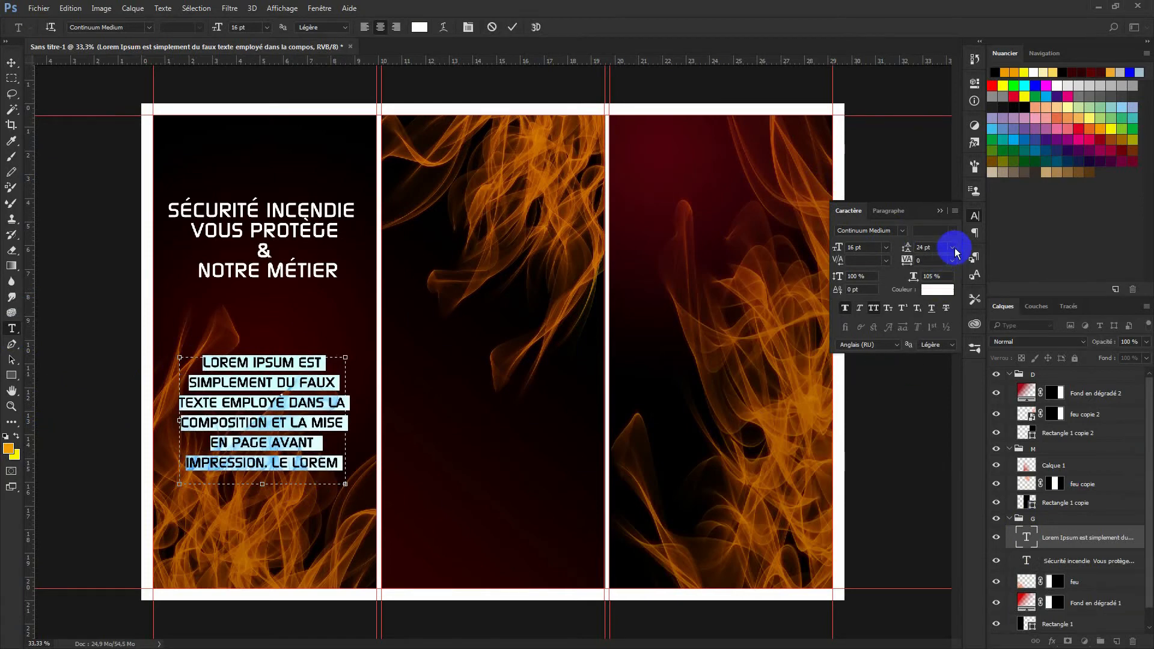
left_click(954, 249)
left_click(943, 383)
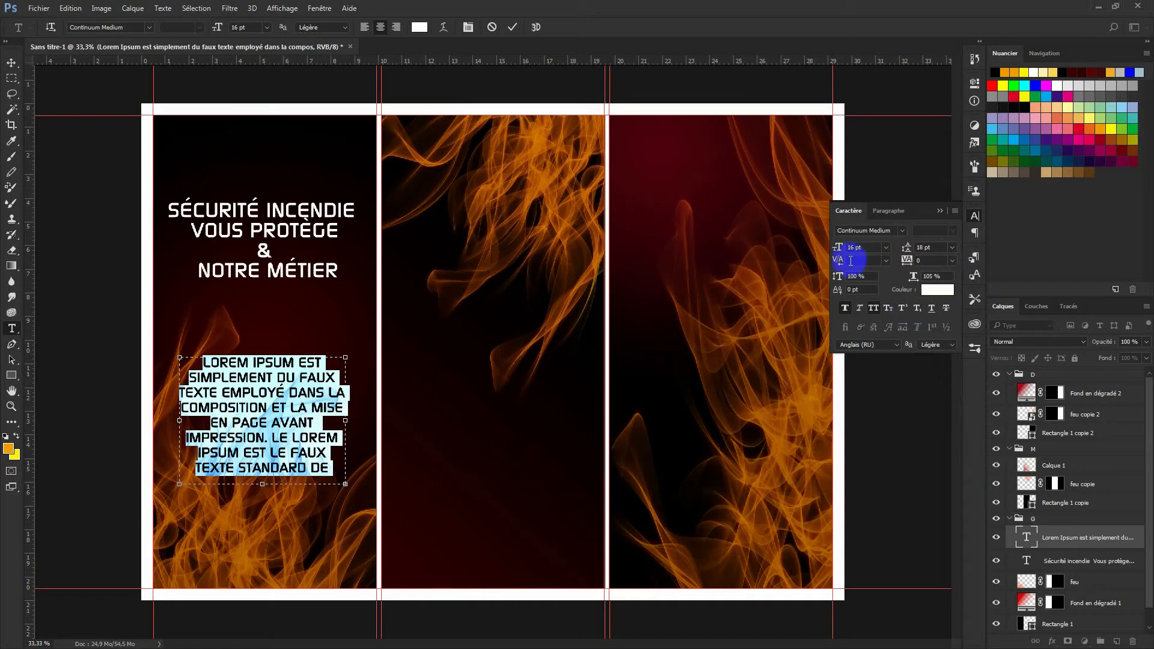
Left-align the whole Lorem Ipsum paragraph.
left_click(888, 211)
left_click(848, 233)
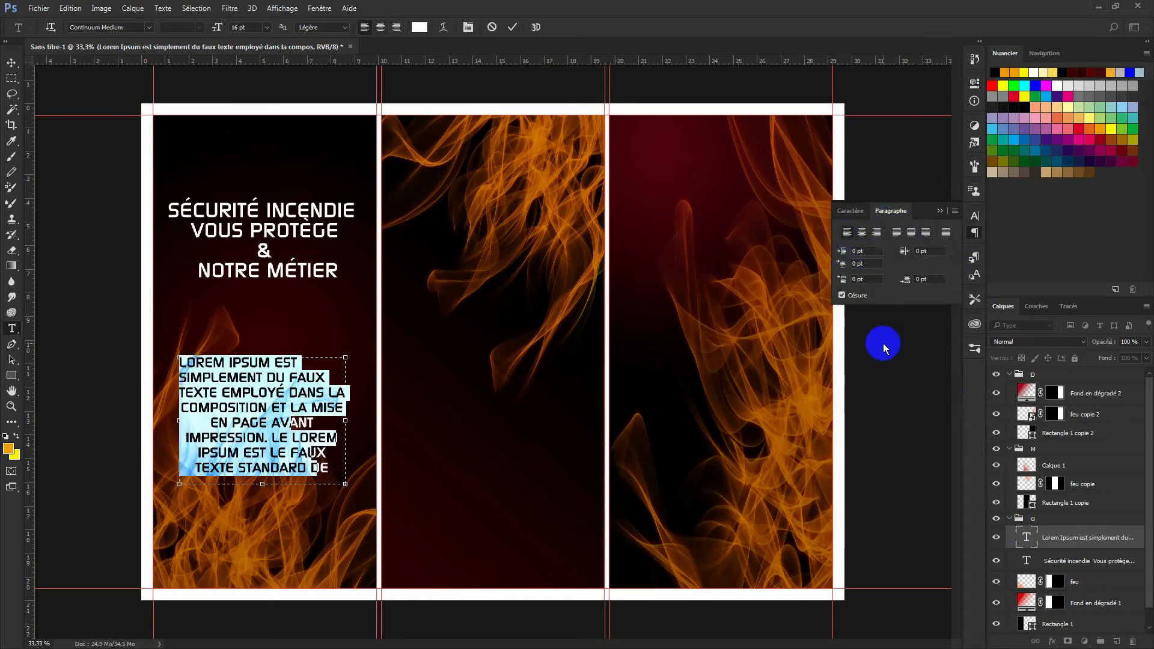
left_click(1029, 538)
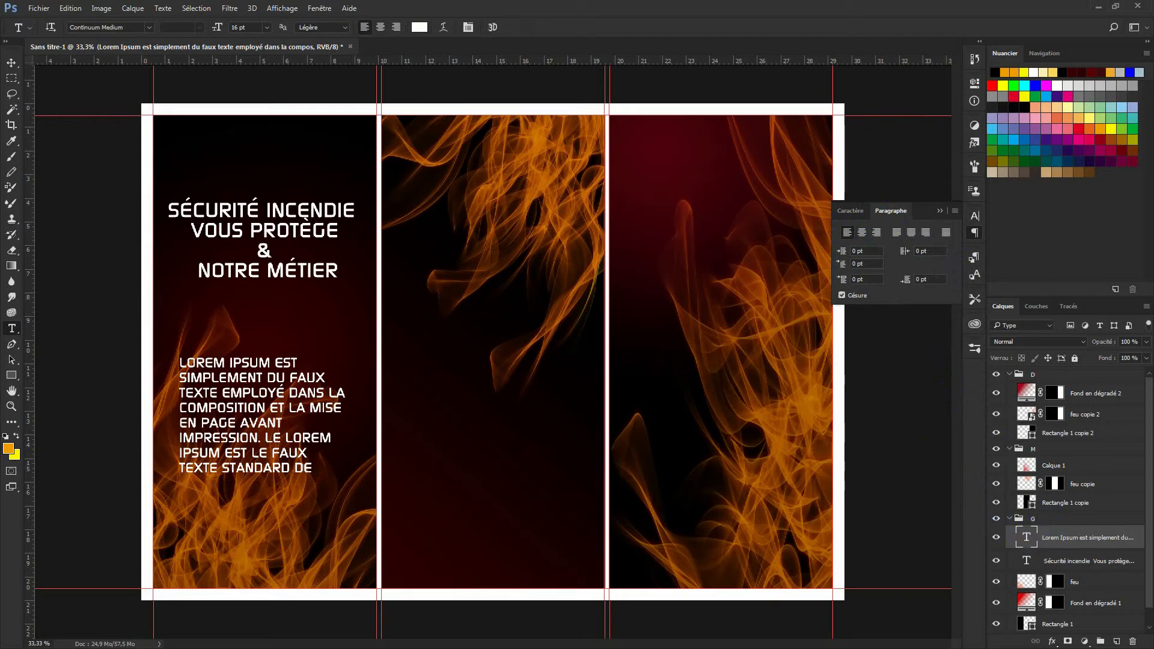
Reduce the paragraph's text after the first word "Lorem" to 14 pt.
left_click(276, 374)
left_click_drag(228, 364, 314, 469)
left_click(844, 216)
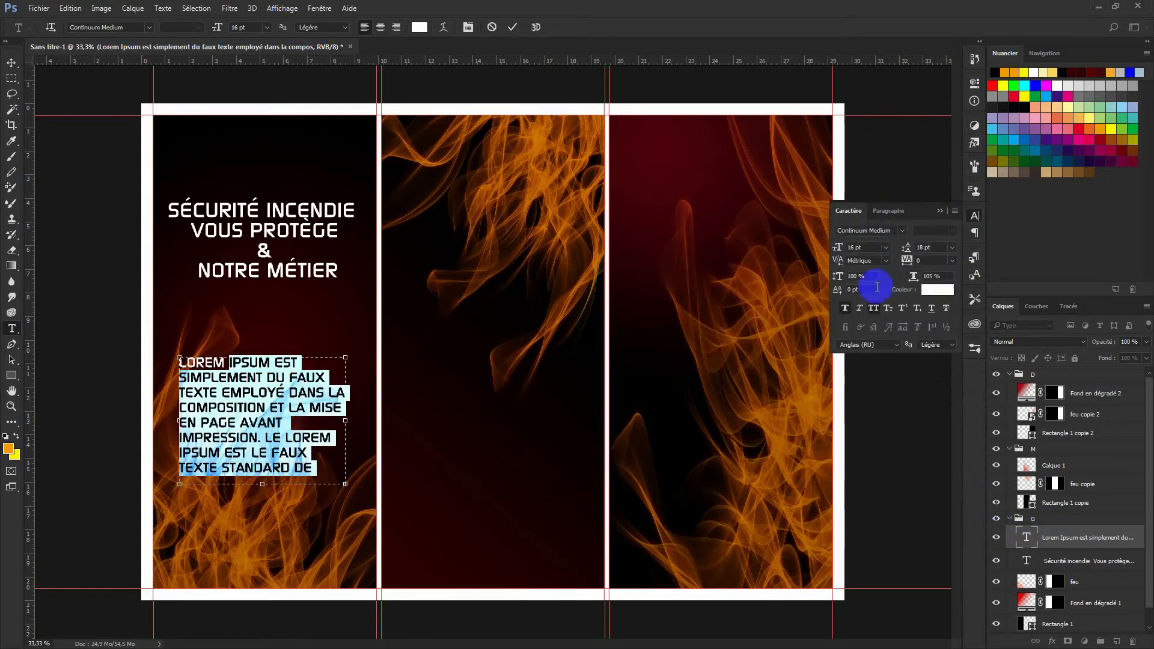
left_click(887, 249)
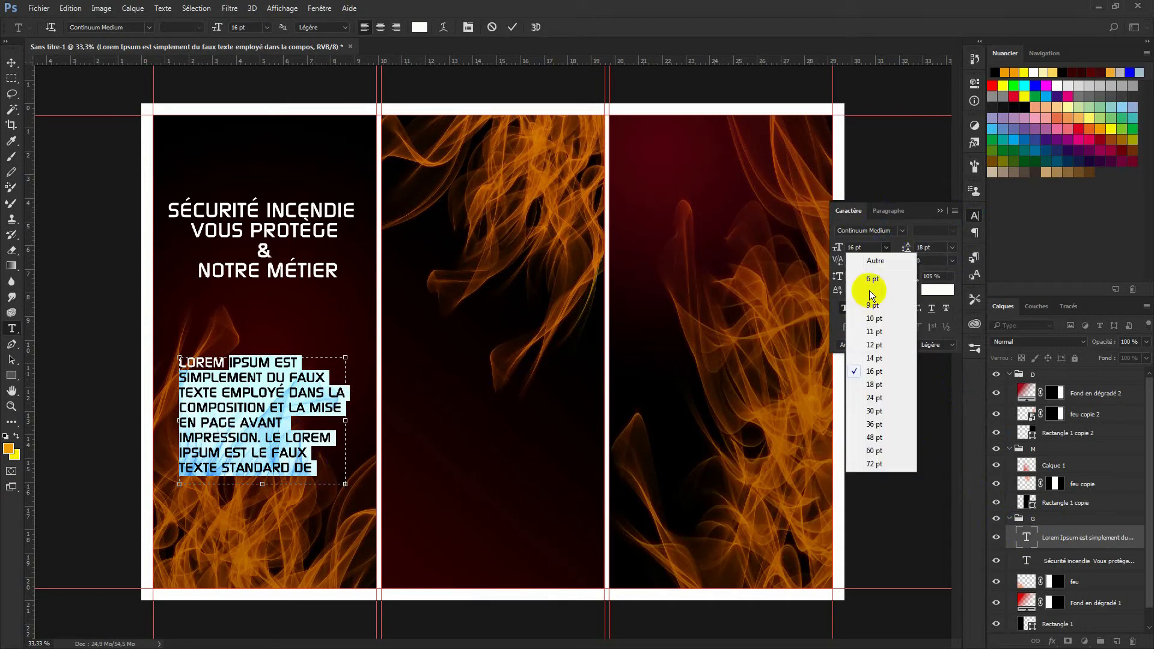
left_click(882, 361)
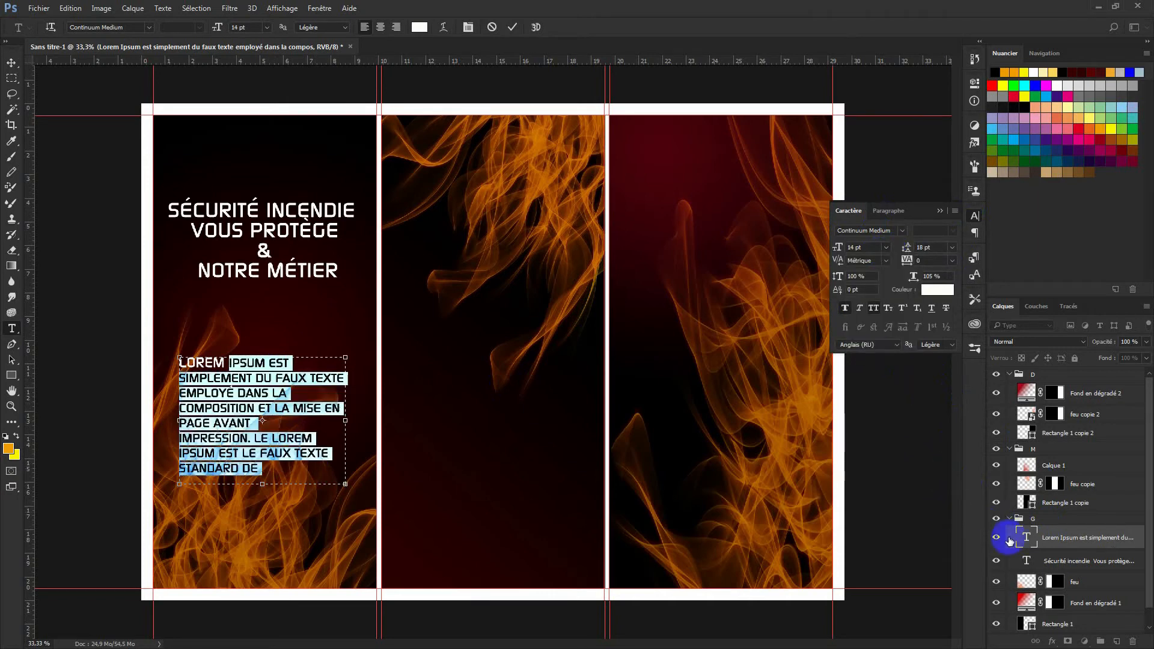
left_click(1025, 536)
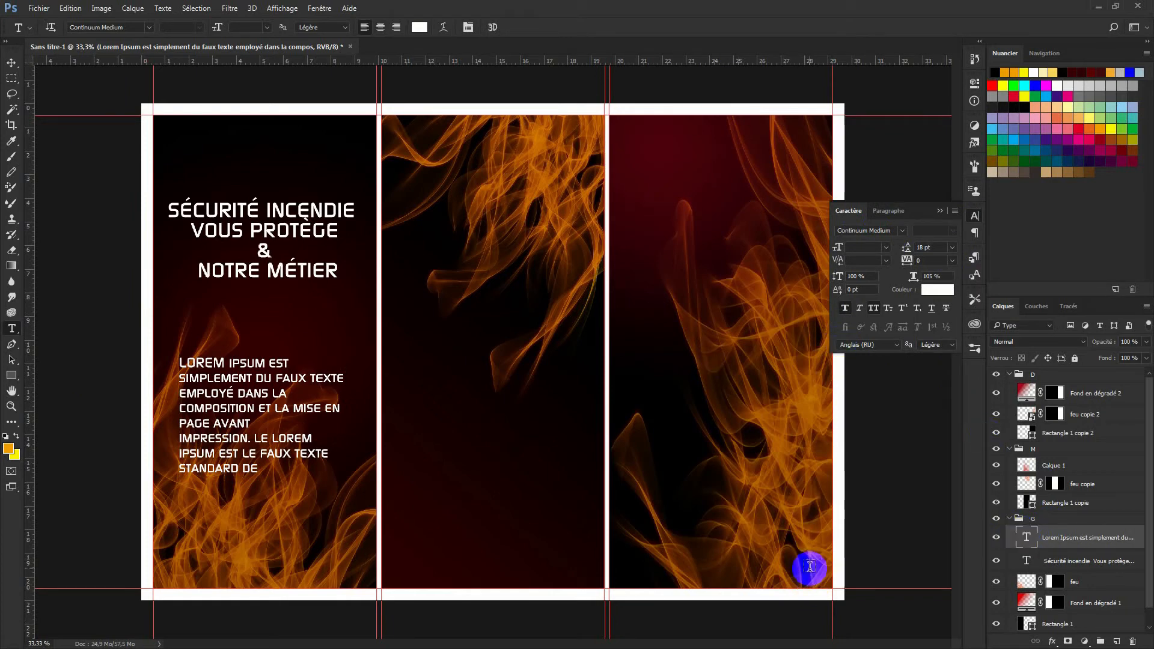
Duplicate the title text layer and place the copy at the top of group M.
left_click(1057, 562)
key("ctrl+j")
left_click_drag(1056, 562, 1047, 461)
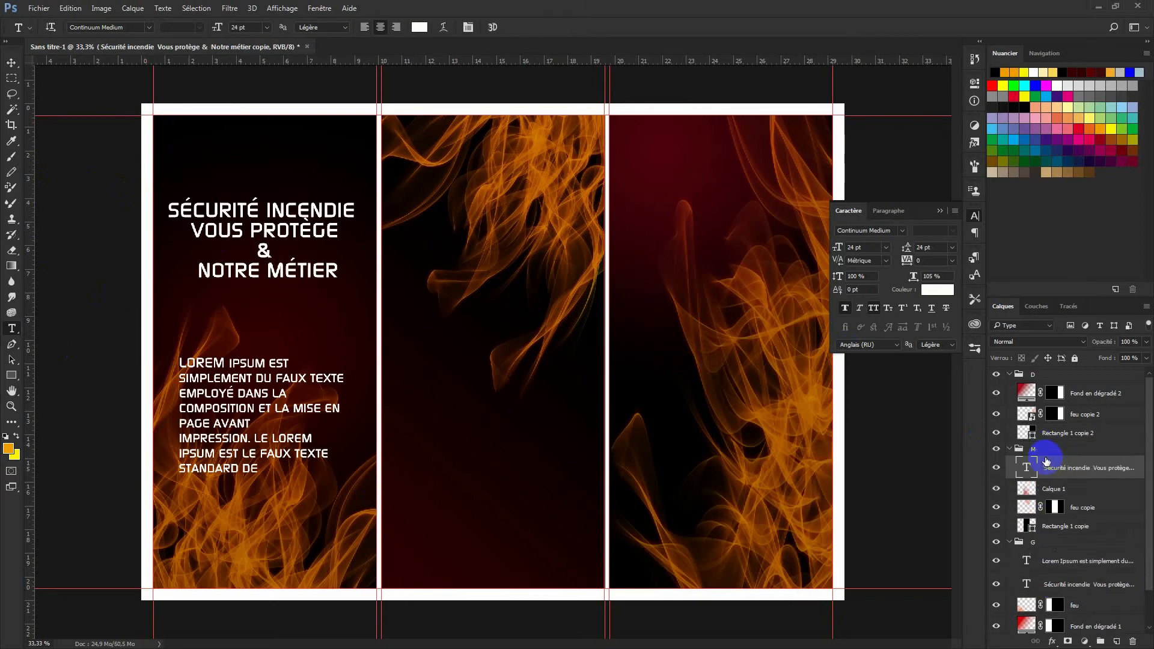
Move the copied title into the lower part of the middle panel.
key("ctrl+t")
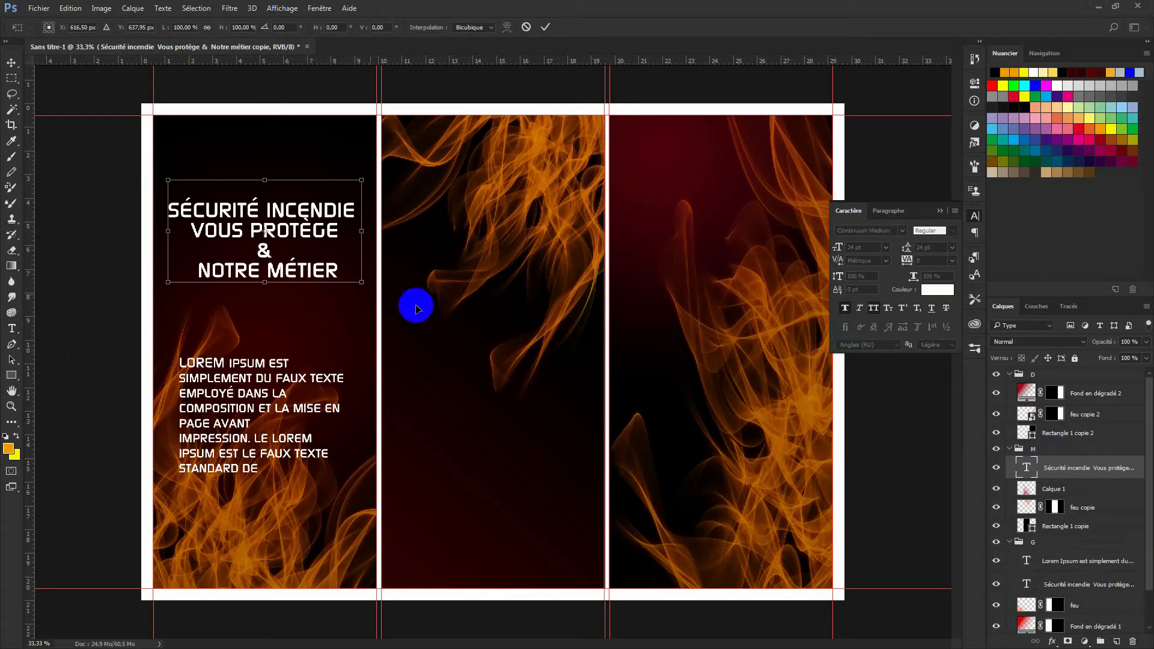
left_click_drag(299, 211, 528, 442)
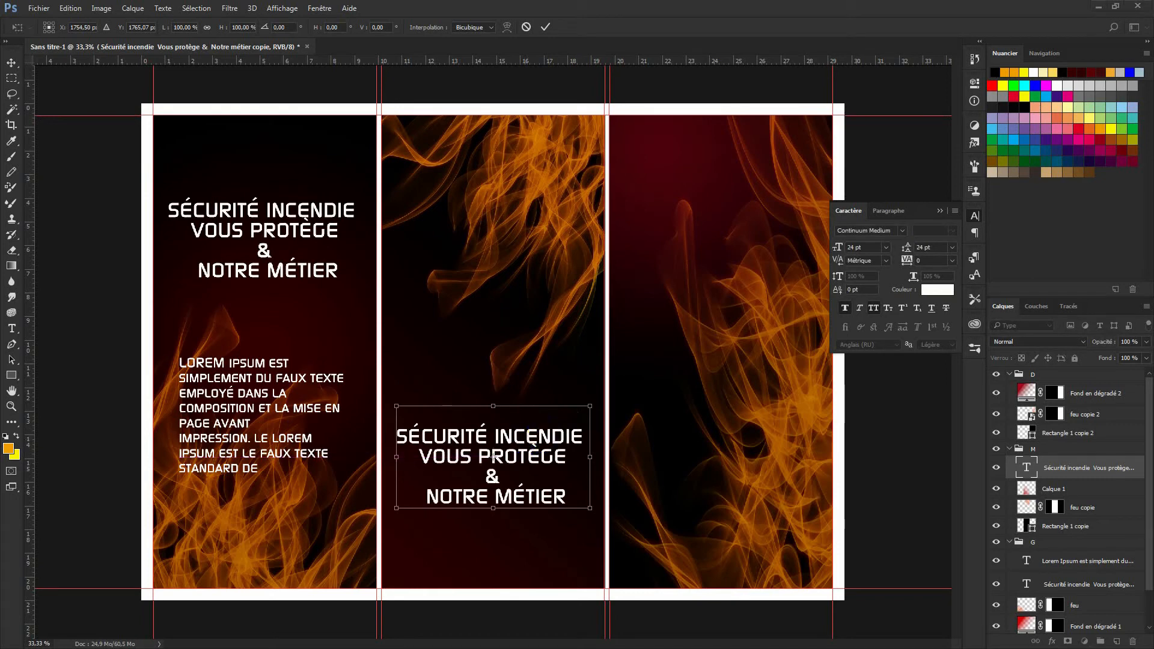
left_click(1136, 318)
left_click(446, 475)
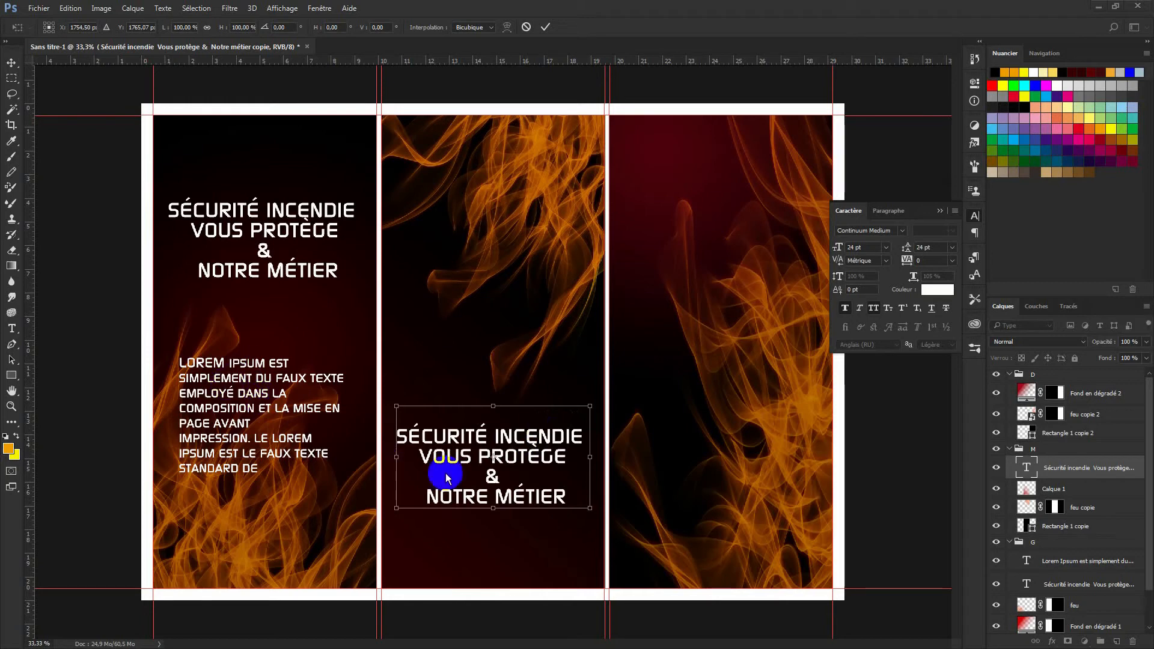
Replace the copied title's text with the lines "Nos formations", "S.S.I.A.P.1", "S.S.I.A.P.2", "SST" and "H0B0".
key("t")
triple_click(447, 435)
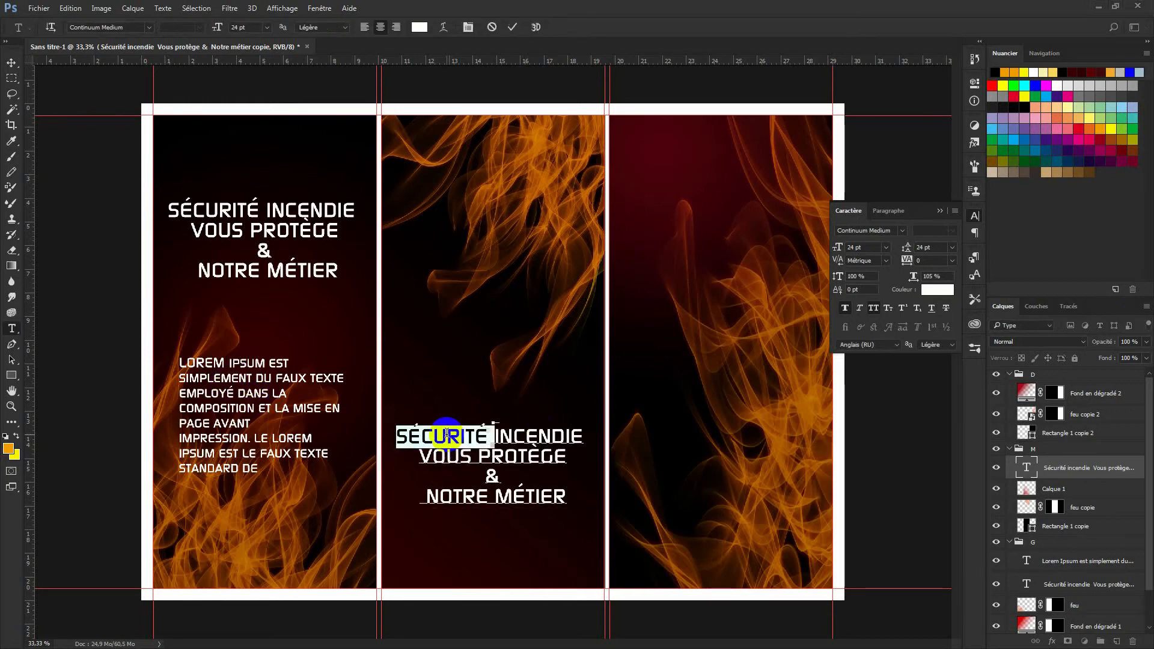
left_click(447, 434)
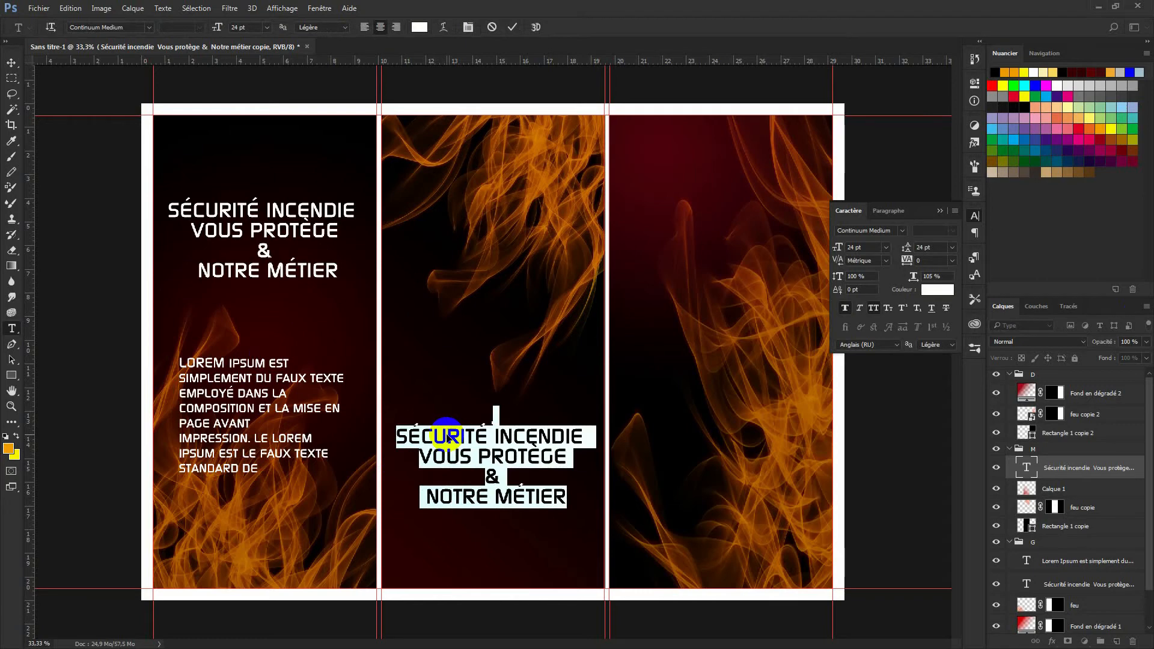
type("NOS FORMATIONS S.S.I.A.P.1 S.S.I.A.P.2 SST HOBO")
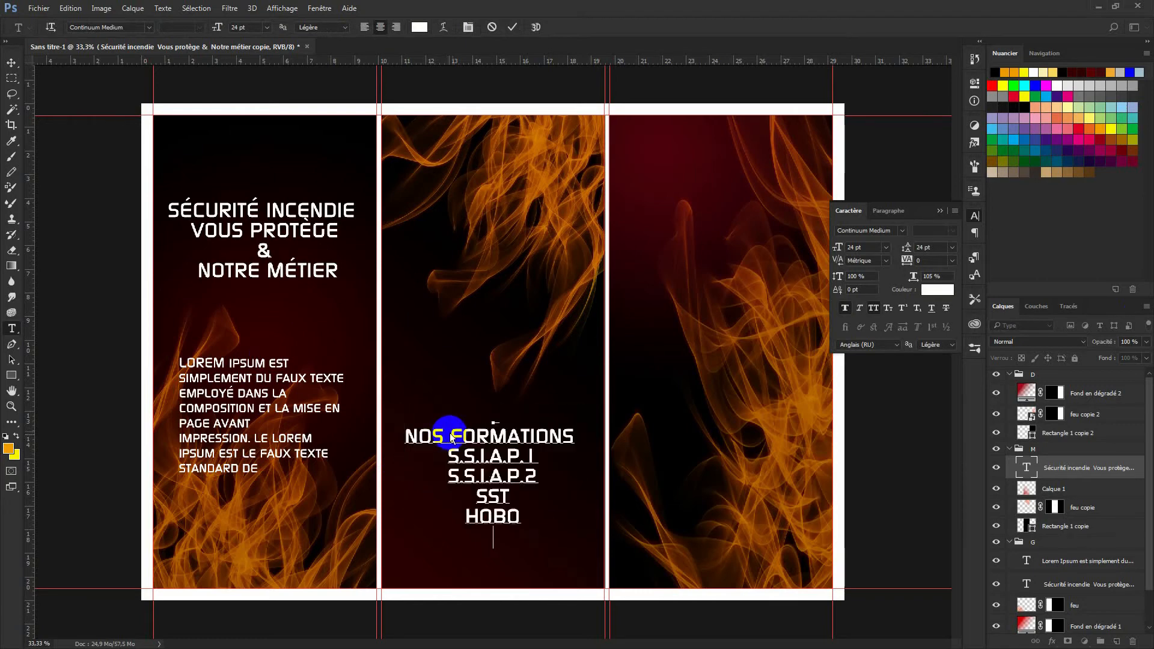
Left-align the "Nos formations" list and shift it left and slightly down to fit within the middle panel.
left_click(890, 211)
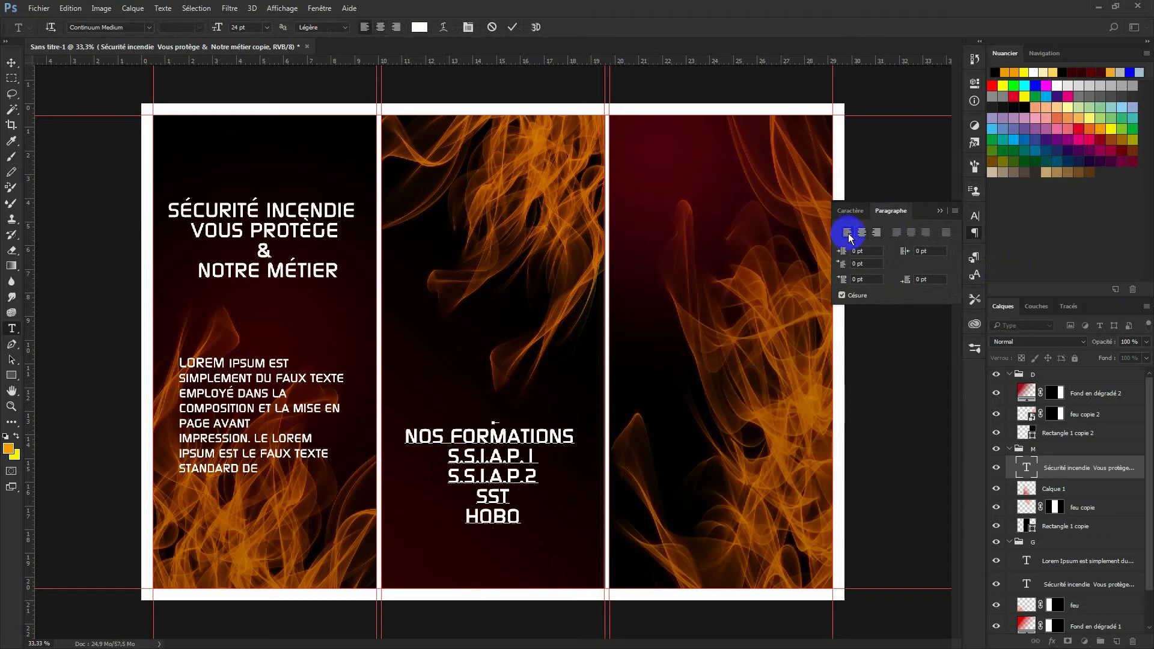
double_click(1026, 470)
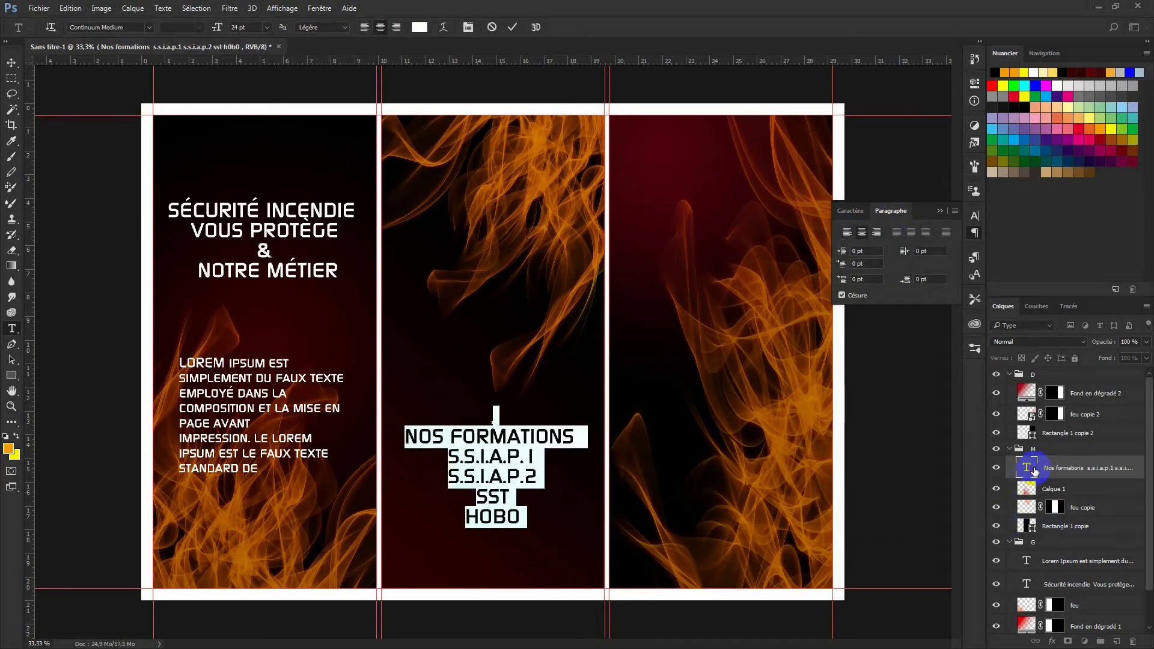
left_click(847, 231)
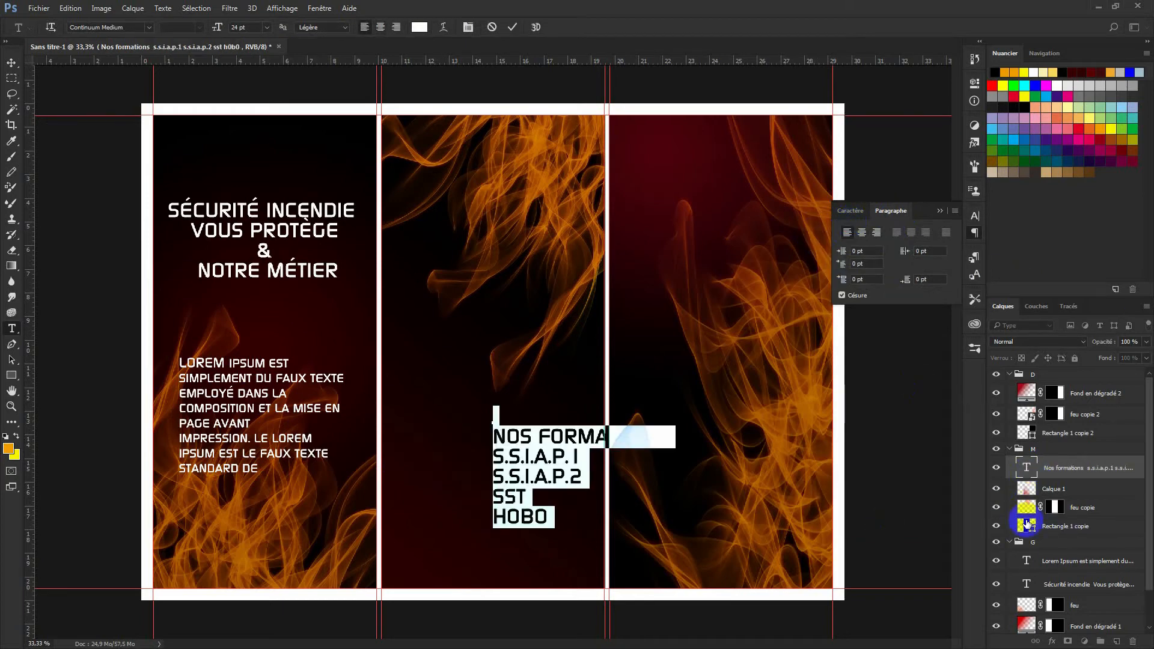
left_click(1024, 469)
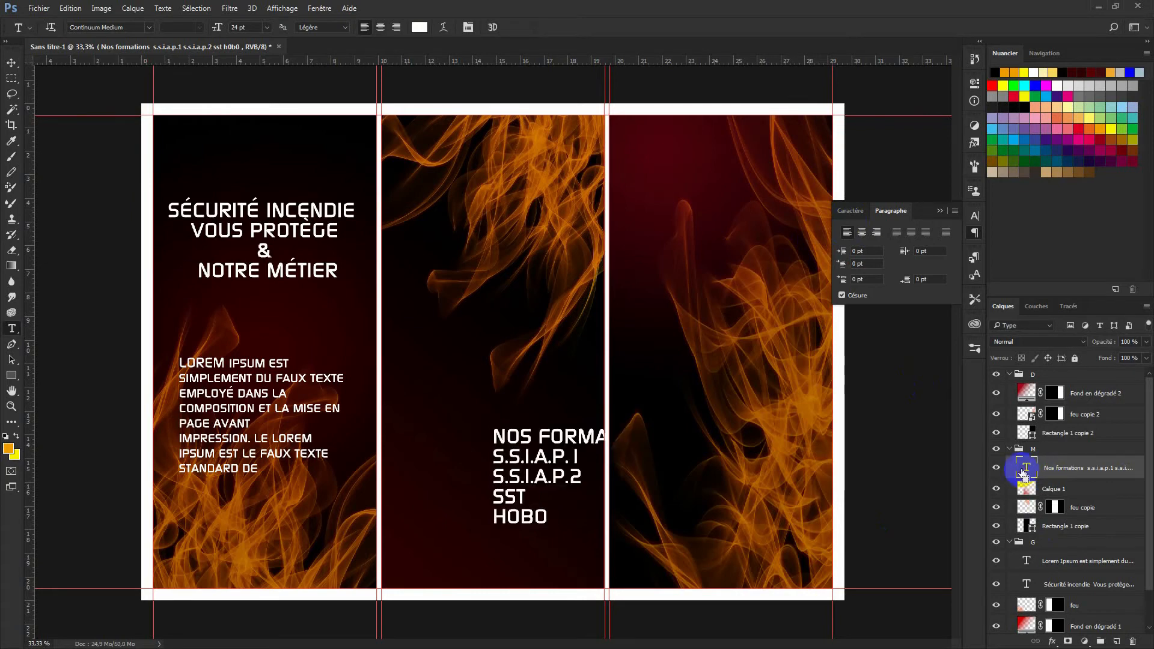
key("ctrl+t")
left_click_drag(504, 442, 478, 447)
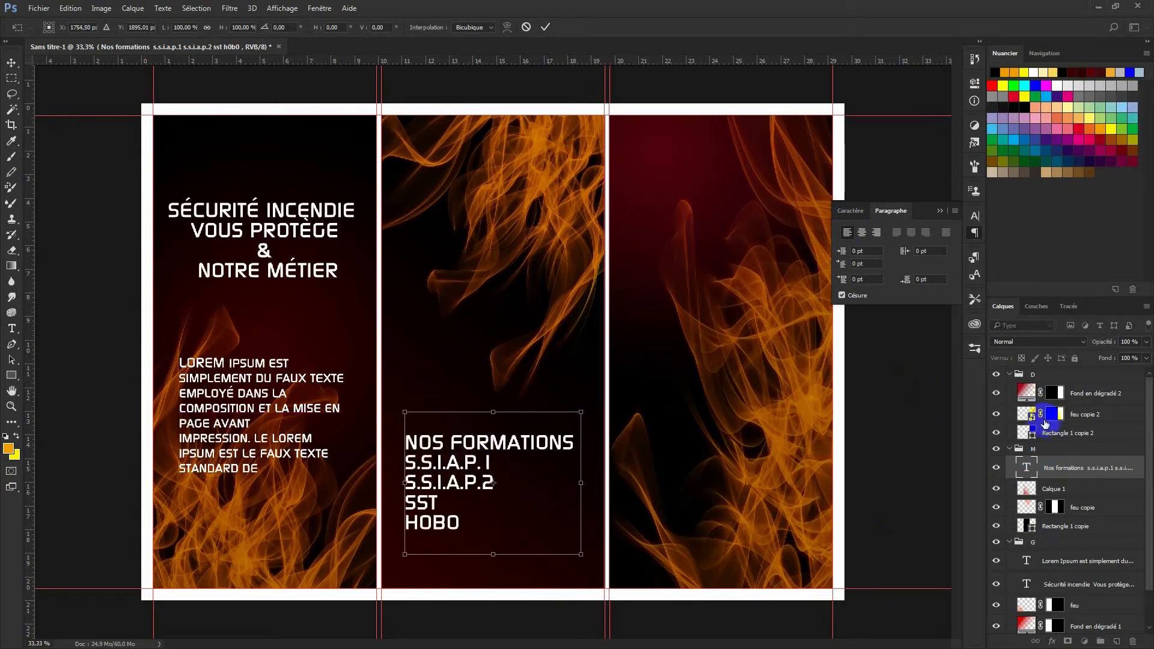
Change the alignment of the "Nos formations" list to centred.
double_click(1031, 471)
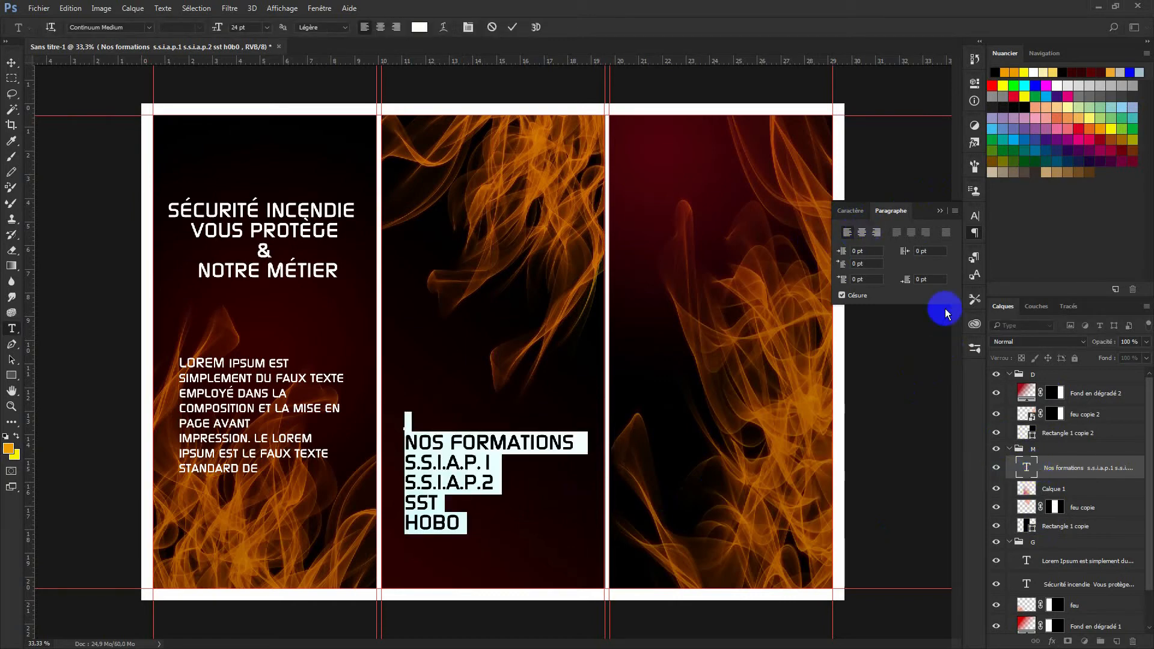
left_click(863, 234)
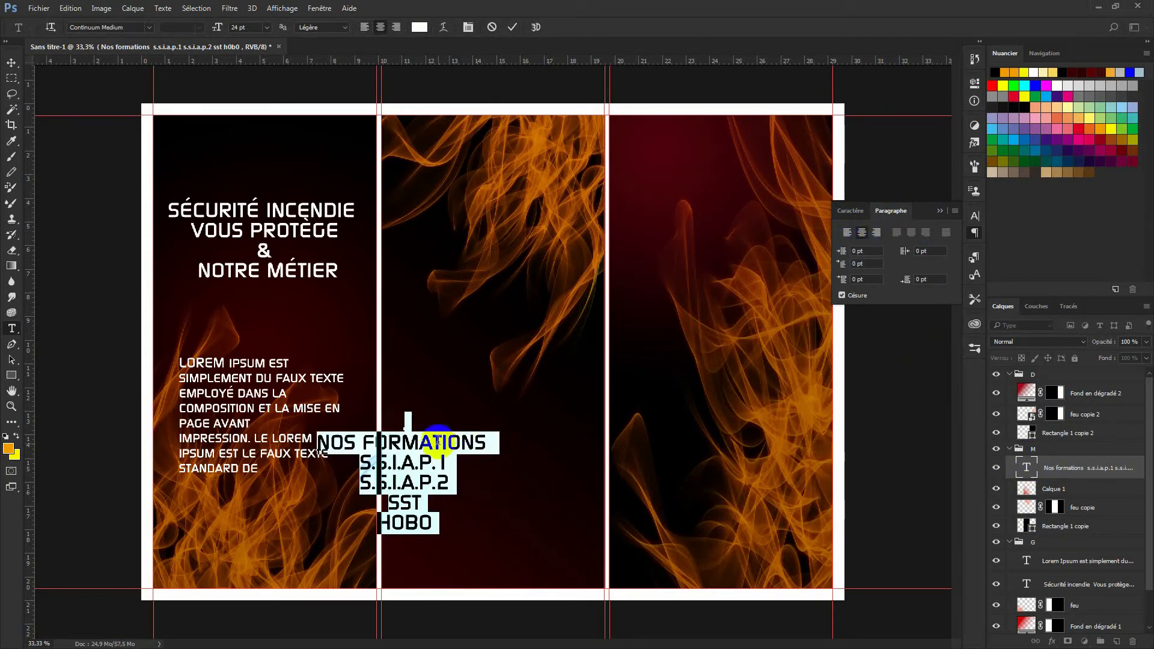
left_click(1076, 474)
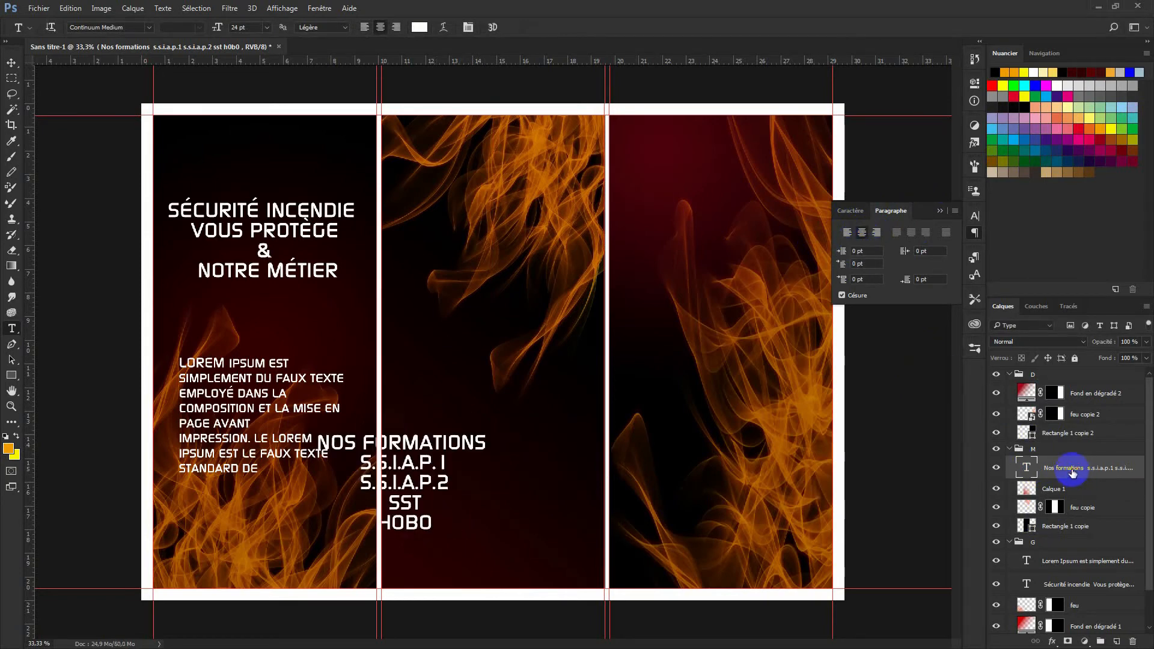
Move the "Nos formations" list right so it sits centred within the middle panel.
key("ctrl+t")
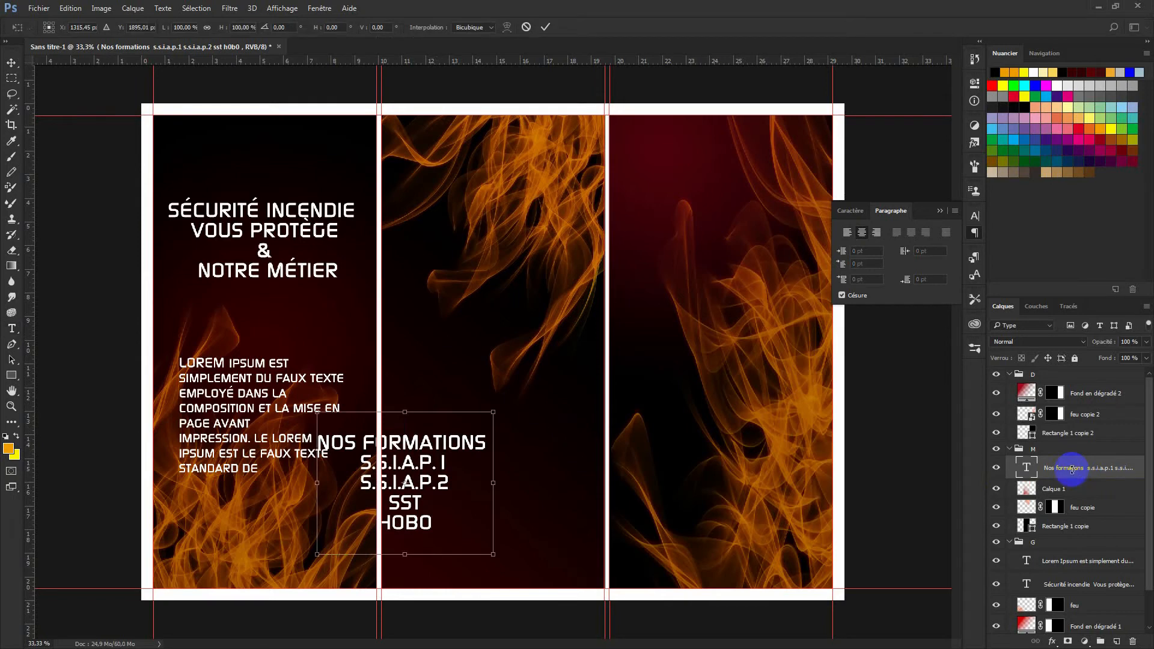
left_click_drag(459, 452, 509, 457)
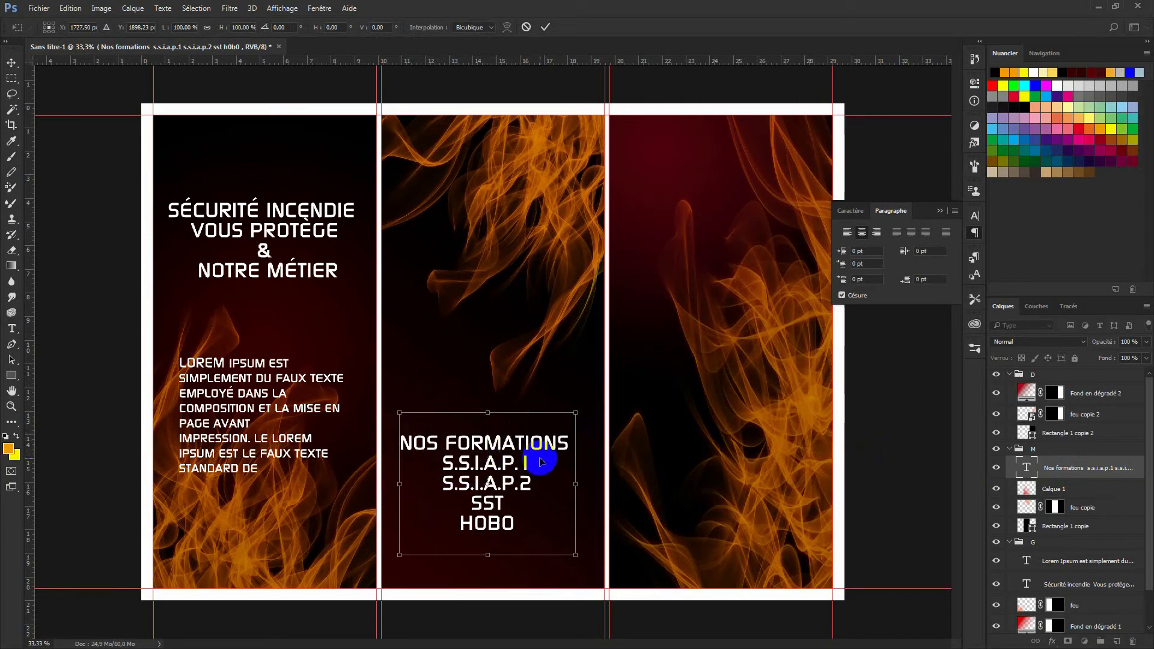
double_click(540, 457)
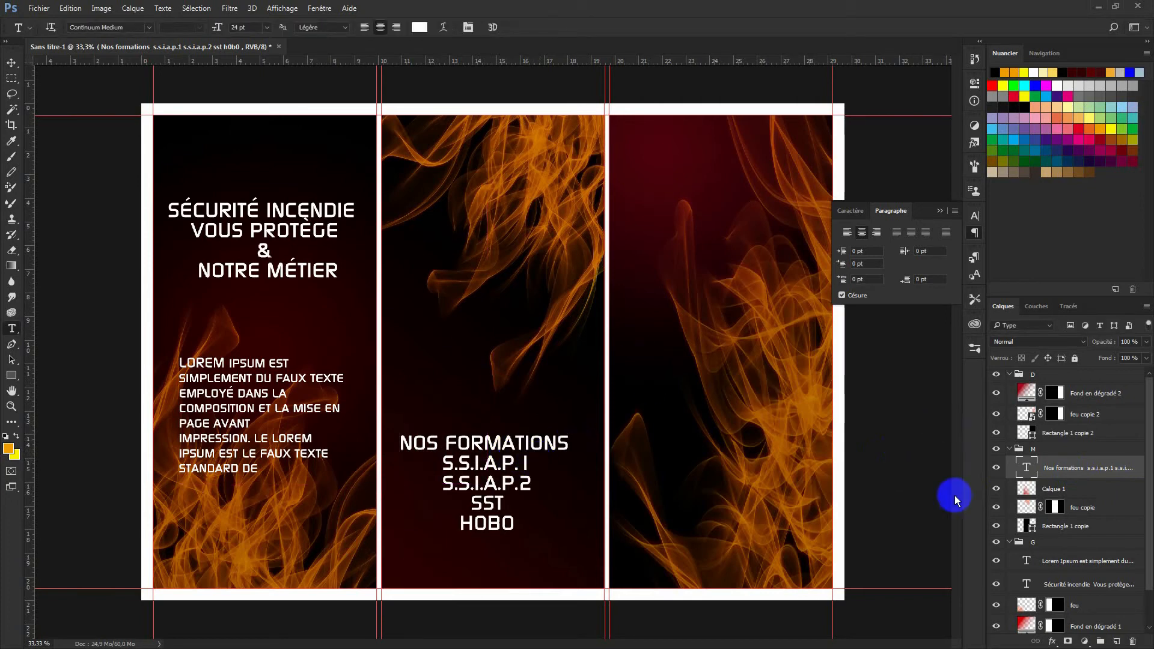
Duplicate the "Lorem ipsum" body text, place the copy in the upper part of the middle panel and put its layer in group M.
left_click(1055, 568)
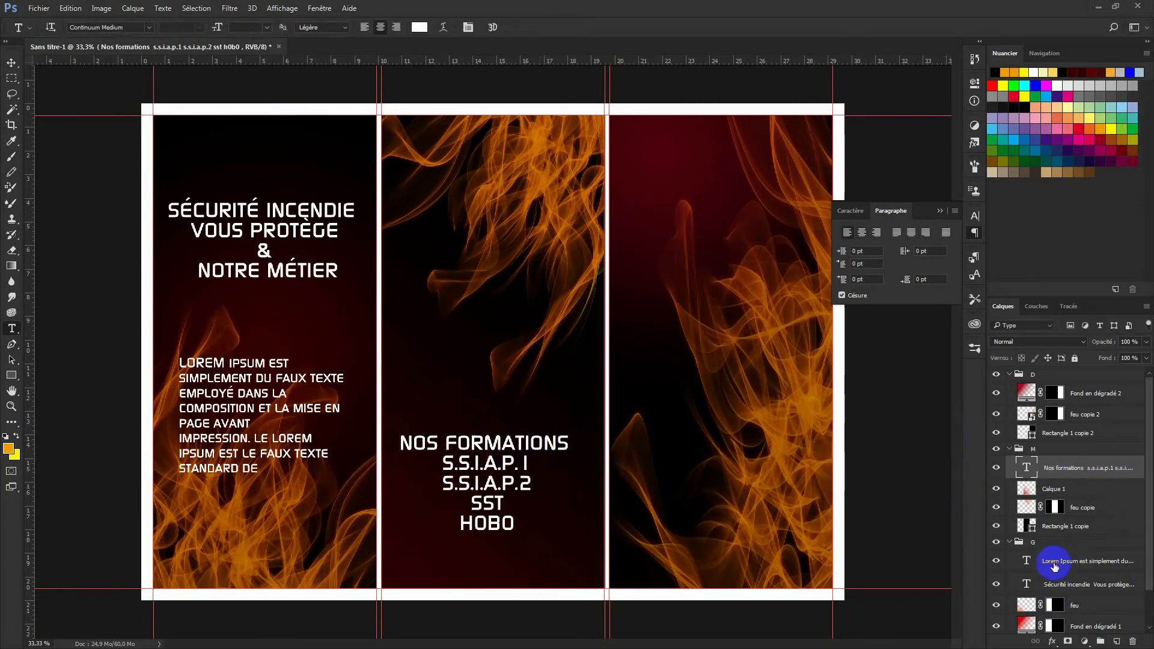
key("ctrl+t")
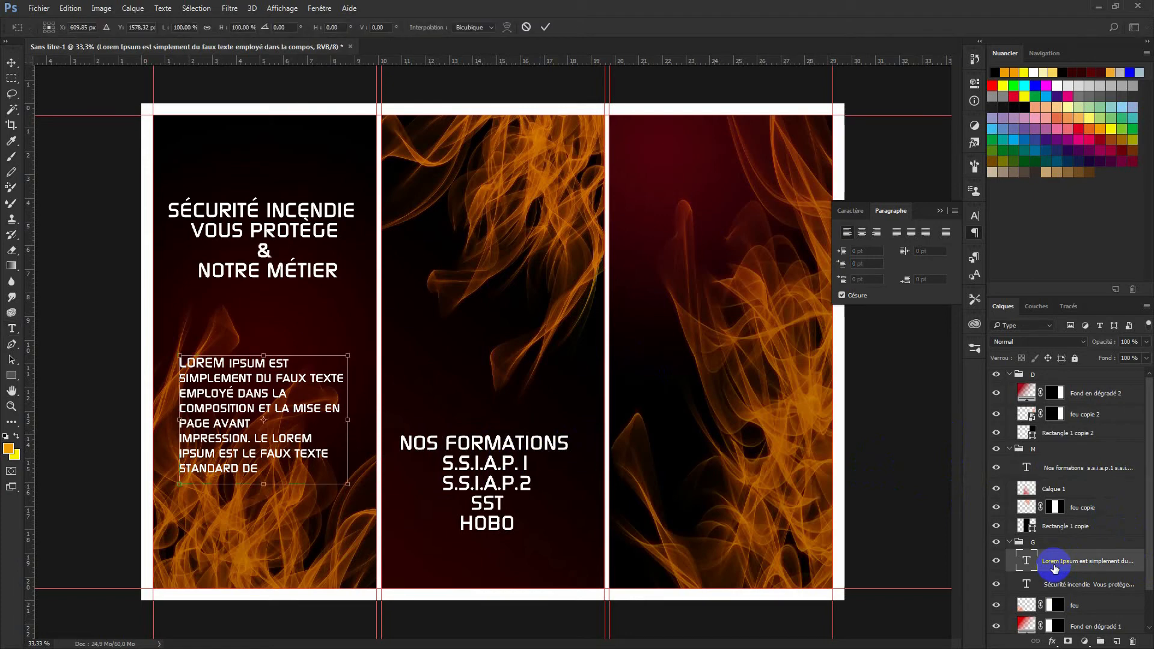
key("Return")
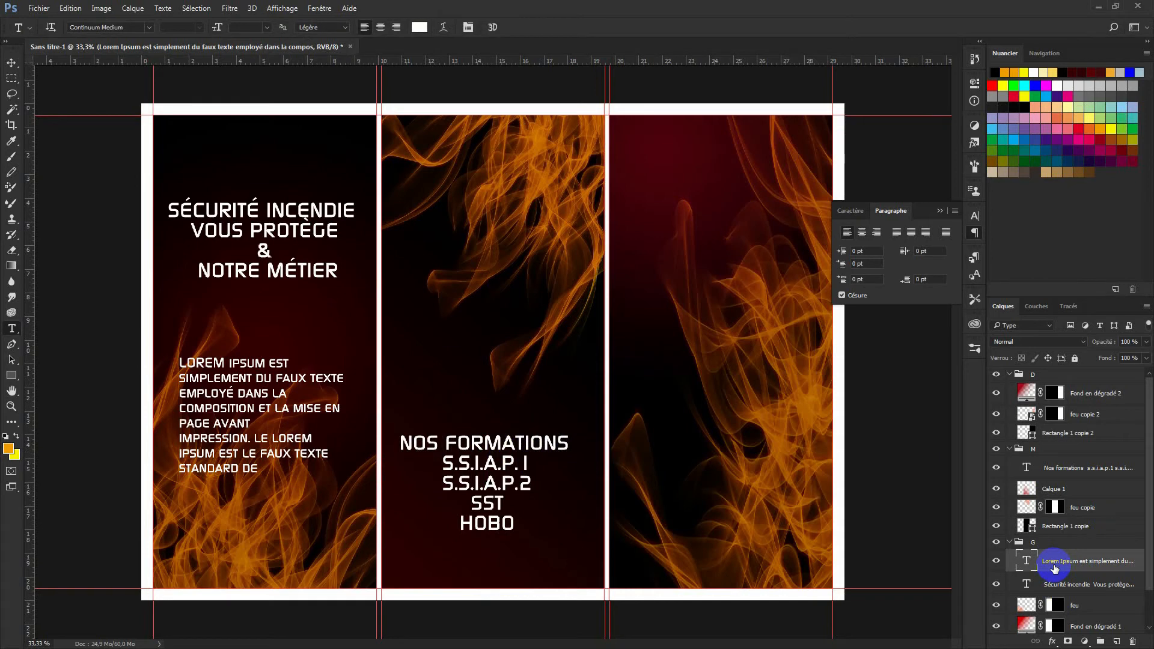
key("ctrl+j")
key("ctrl+t")
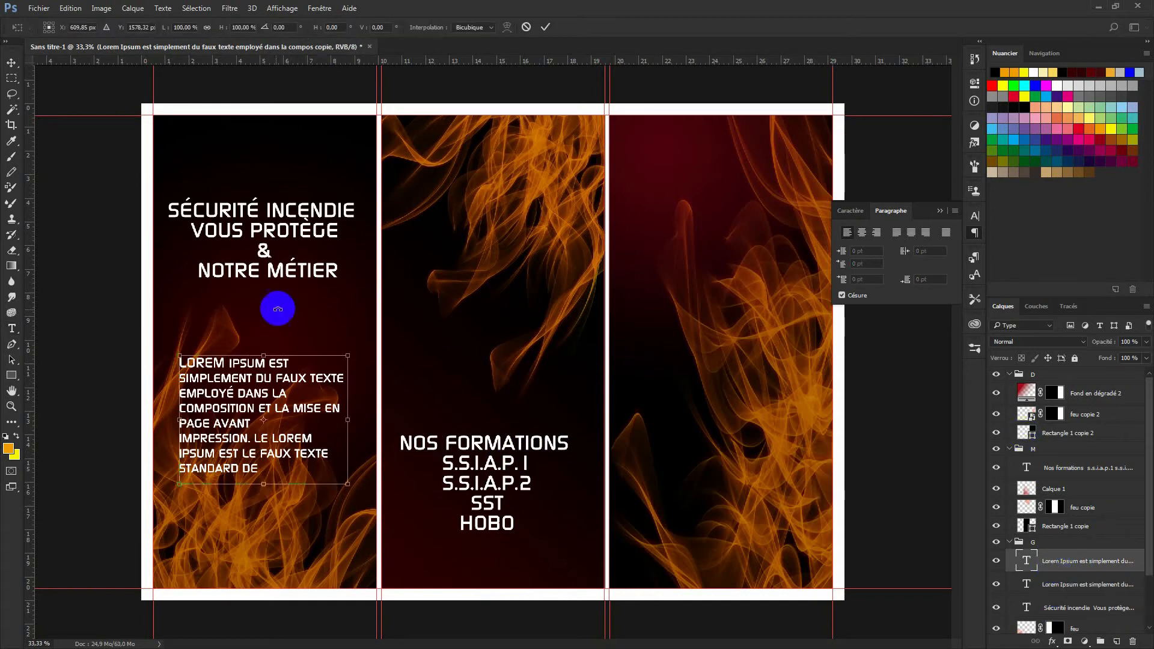
left_click_drag(268, 367, 503, 223)
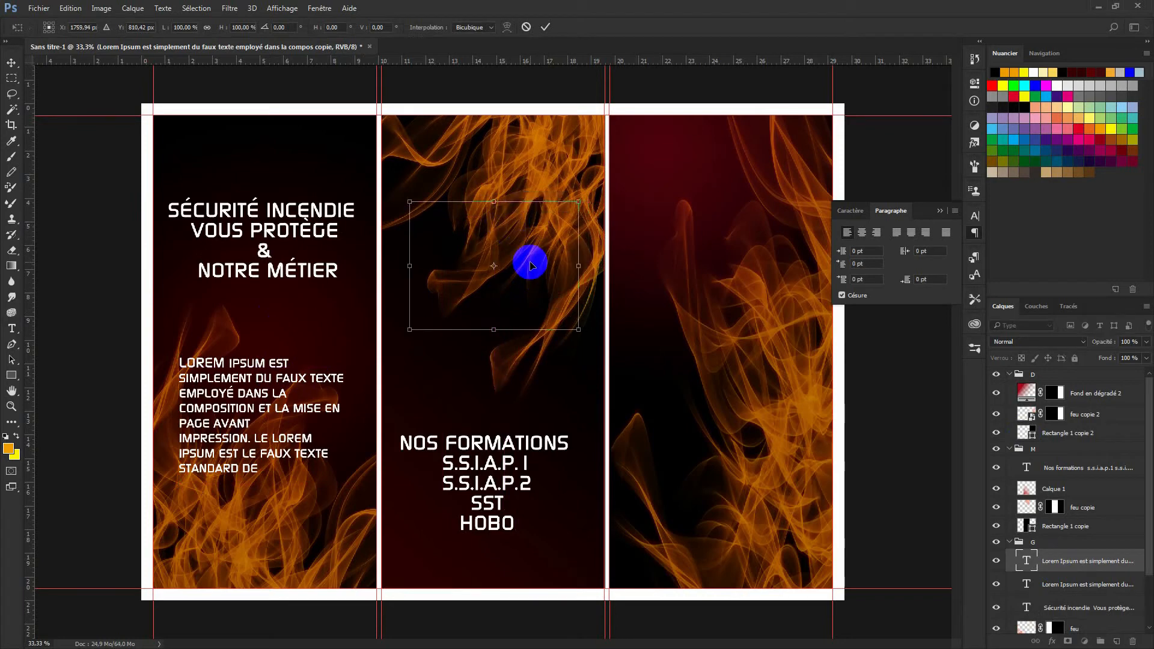
key("Return")
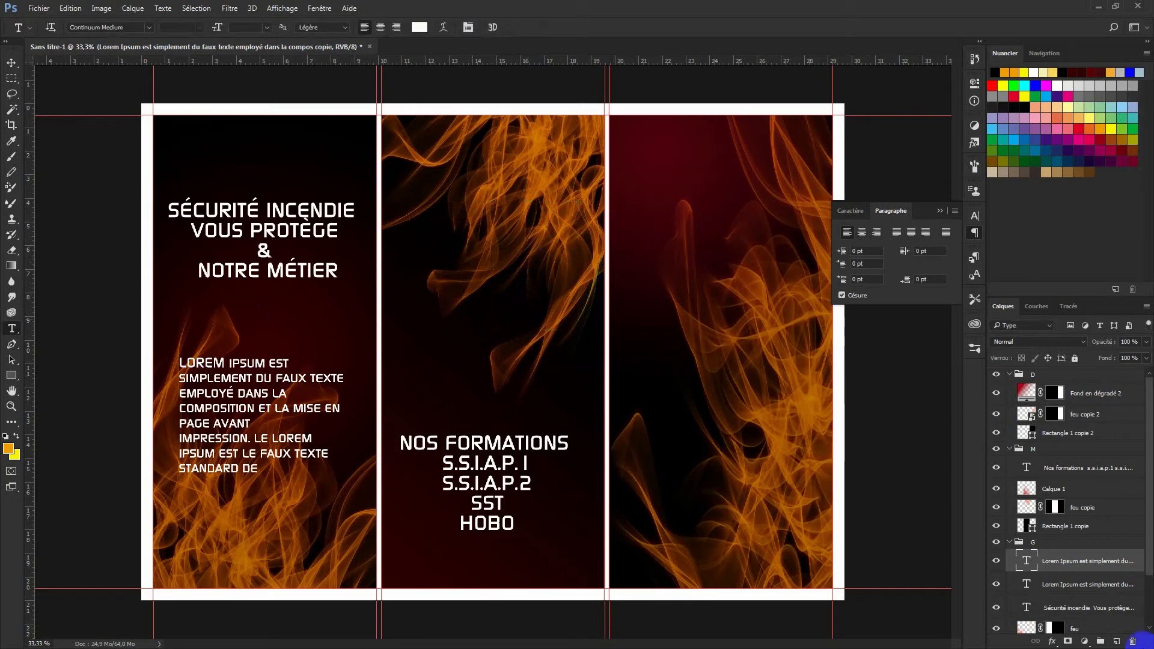
left_click_drag(1089, 561, 1068, 464)
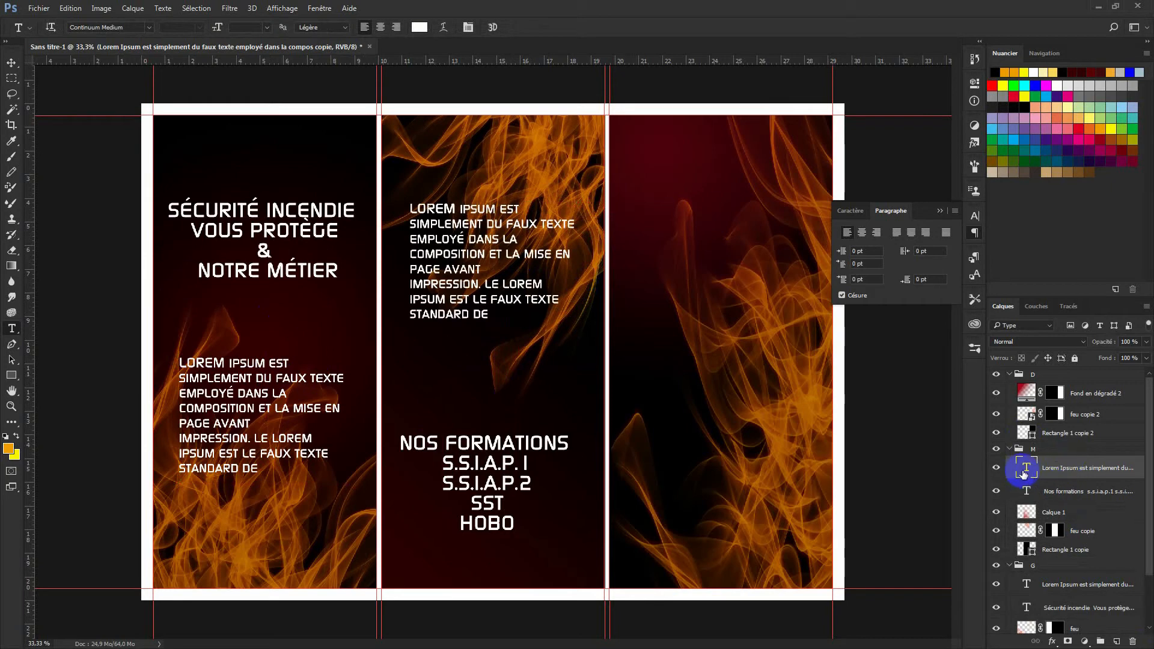
Set the middle panel's body text from "est" to "standard de" to 12 pt.
double_click(1027, 471)
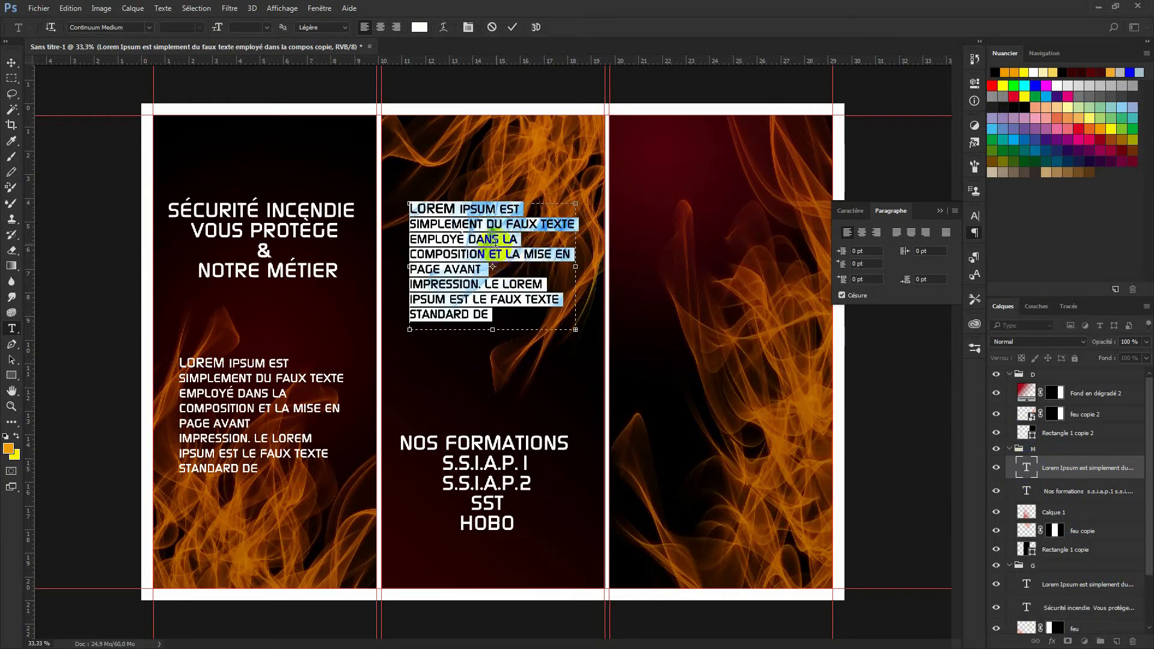
left_click_drag(498, 210, 569, 316)
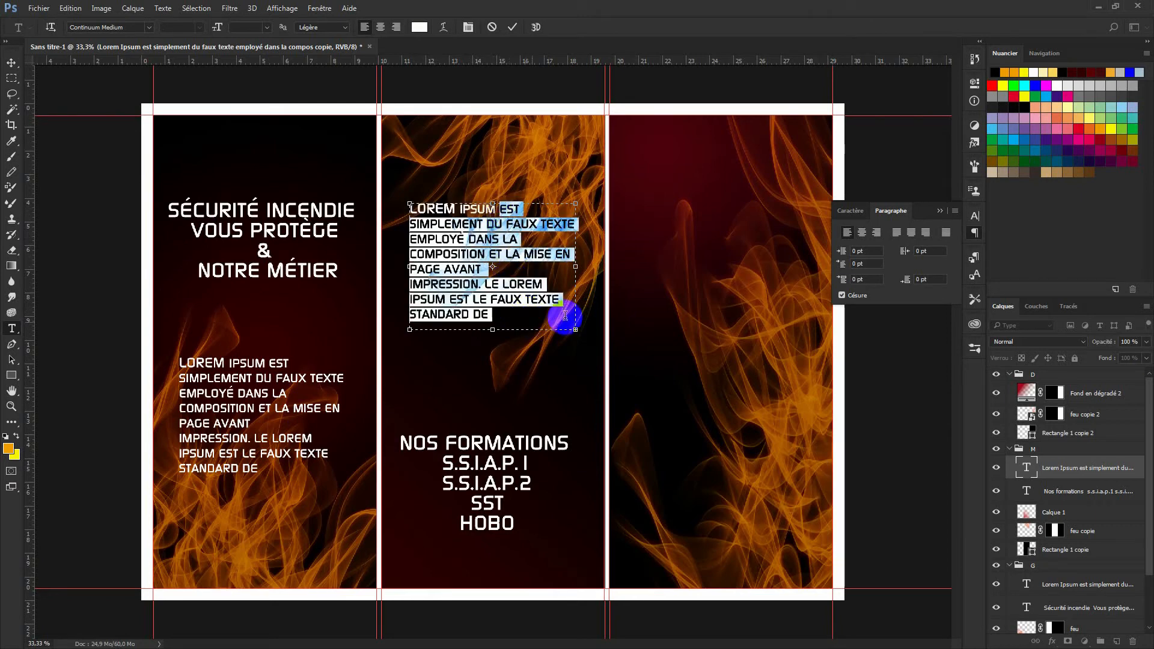
left_click(850, 211)
left_click(885, 246)
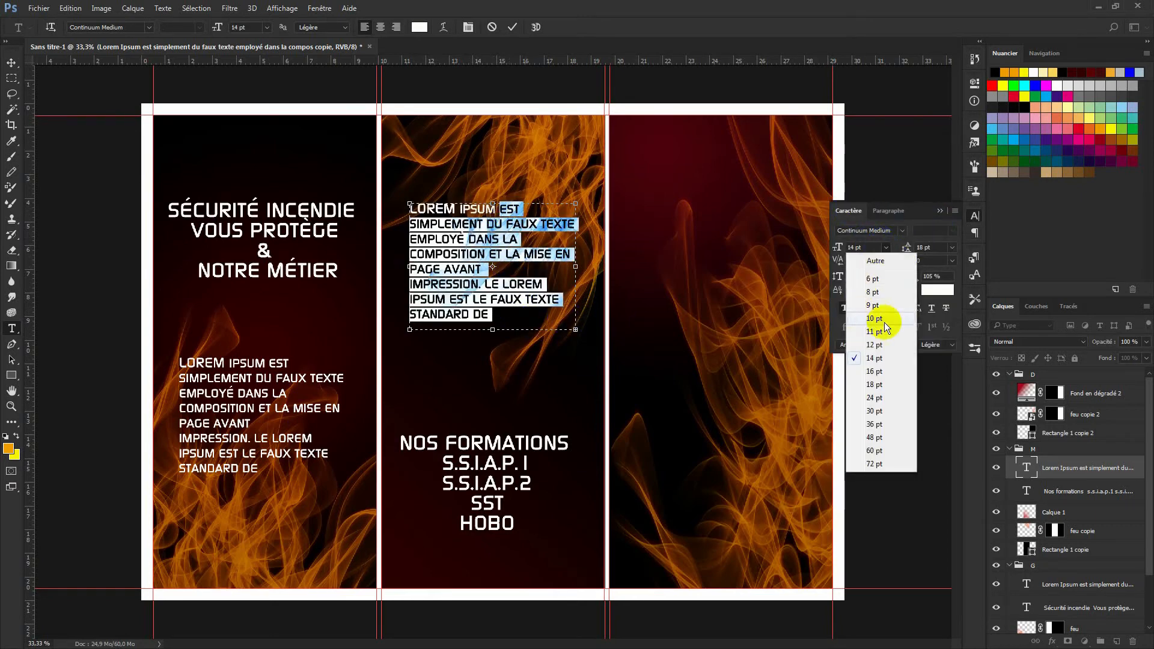
left_click(875, 346)
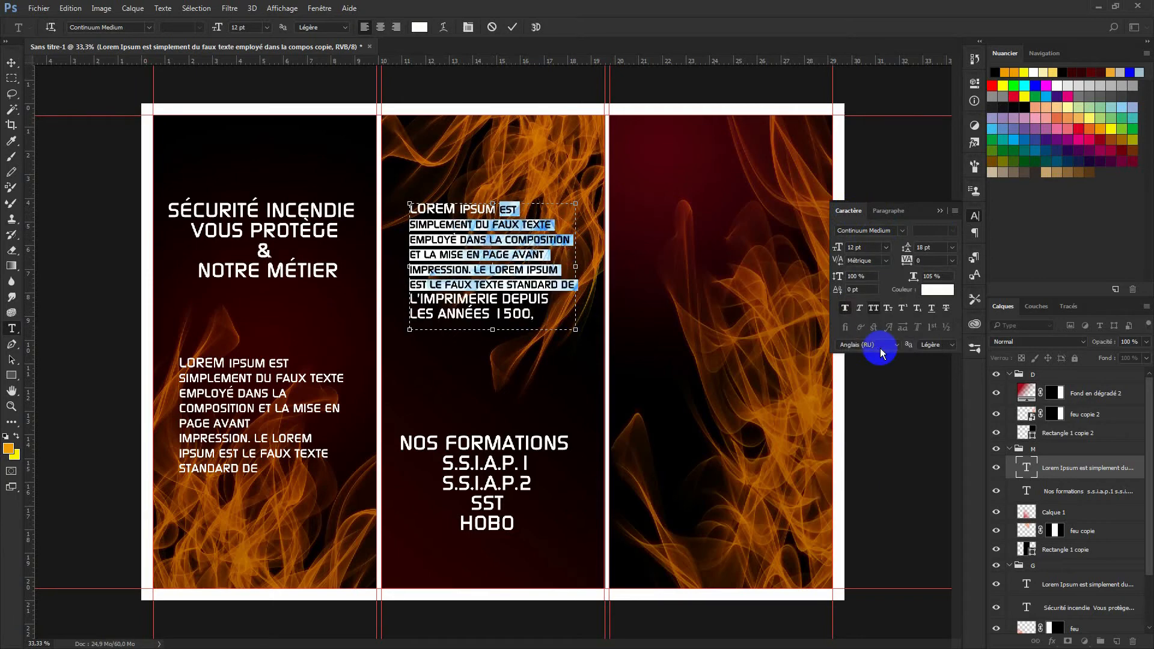
Enlarge the opening words "Lorem ipsum" of the middle panel's body text to 16 pt.
left_click_drag(502, 208, 390, 211)
left_click(888, 247)
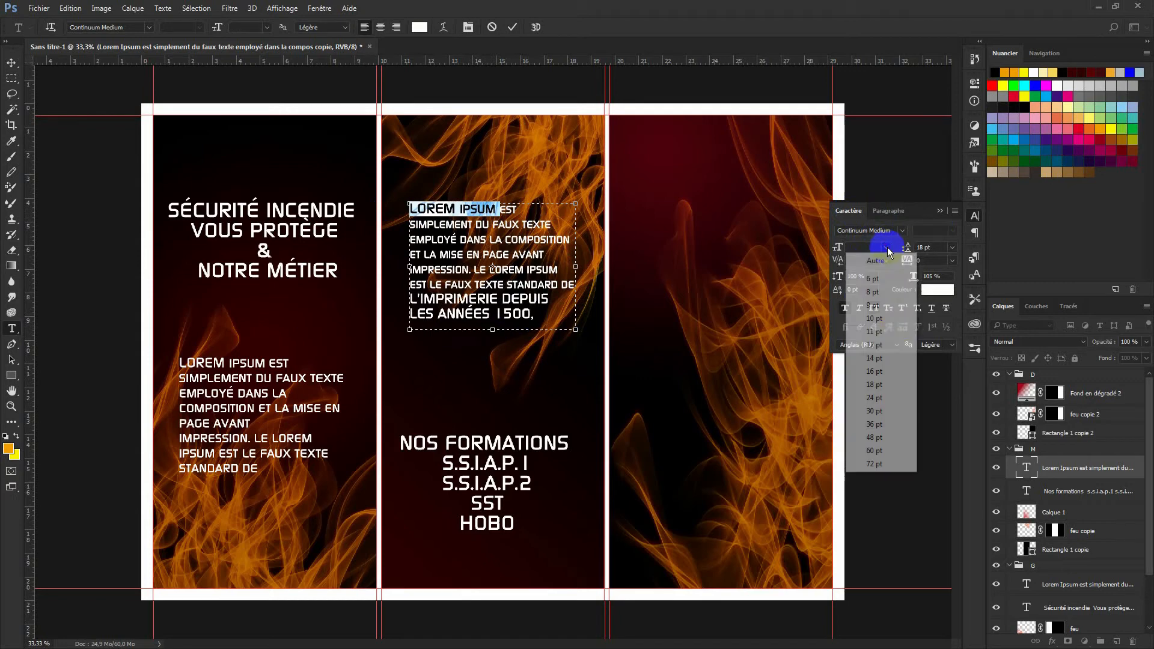
left_click(876, 372)
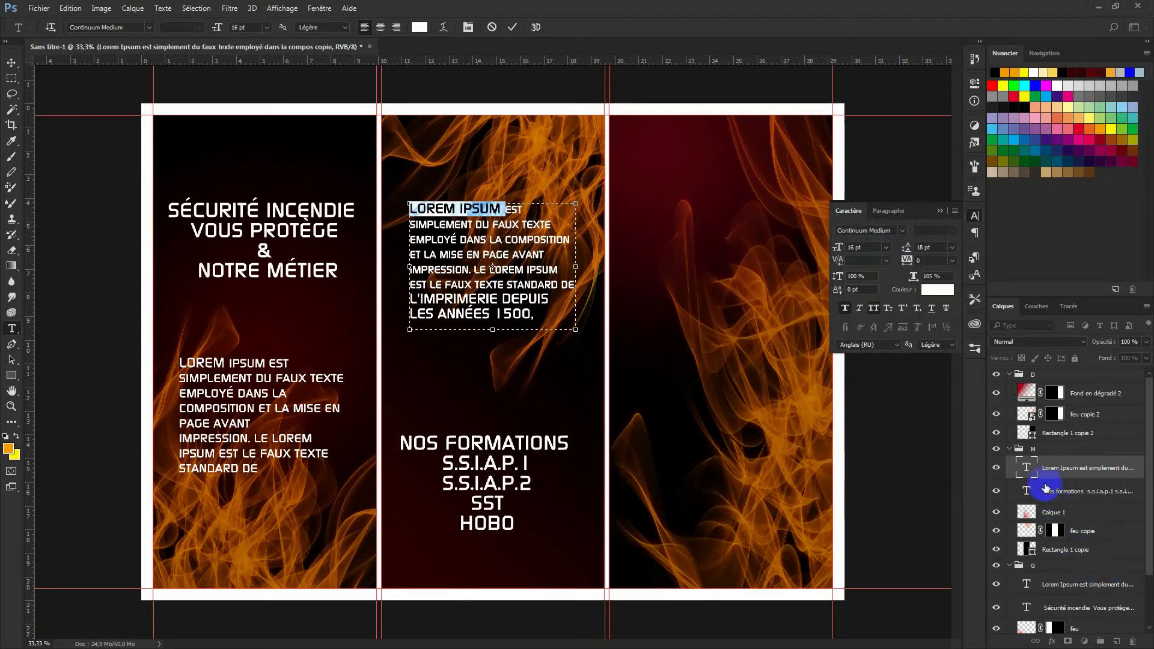
left_click(1025, 472)
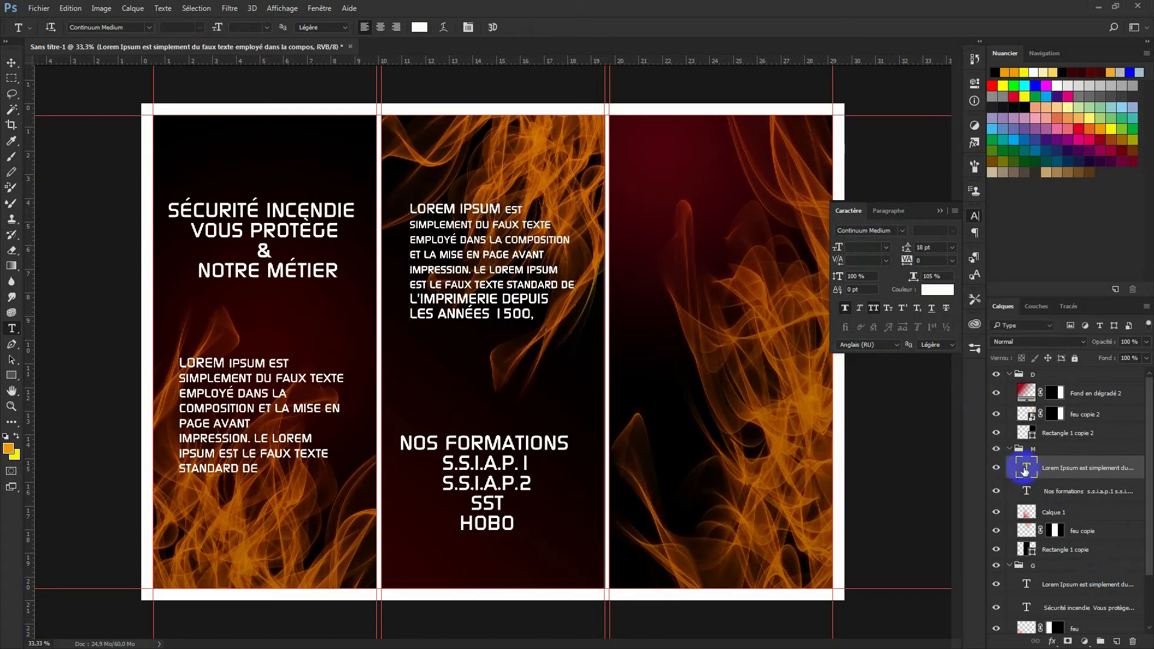
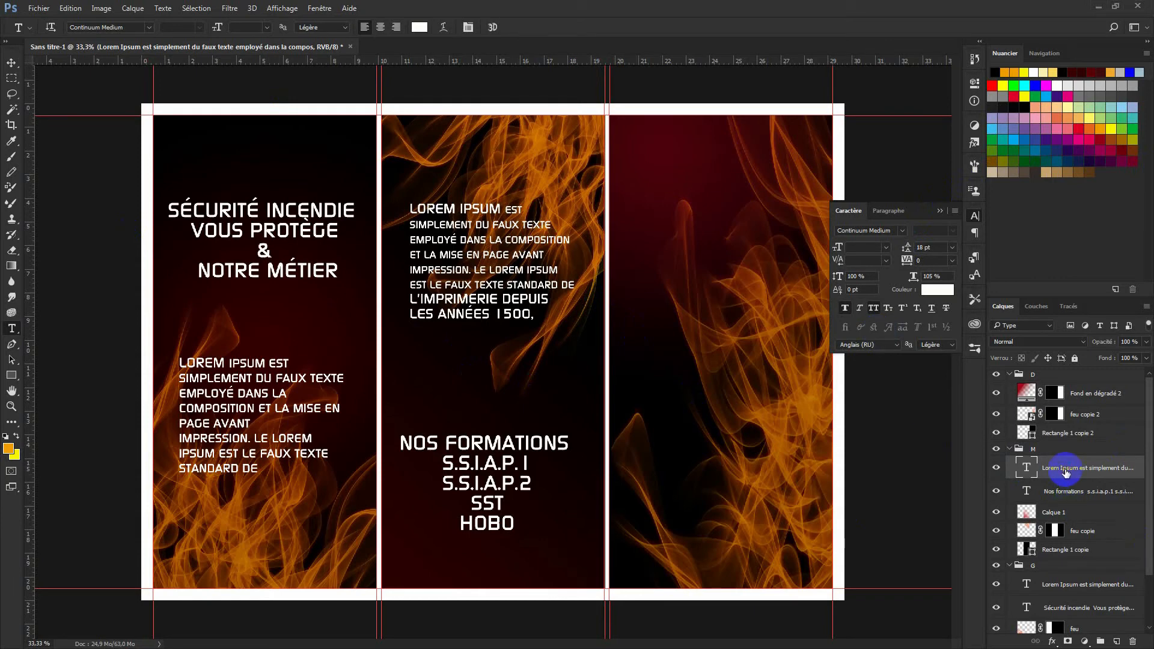
Duplicate the middle panel's body text into group D and place the copy in the upper part of the right panel.
key("ctrl+j")
left_click_drag(1064, 471, 1060, 381)
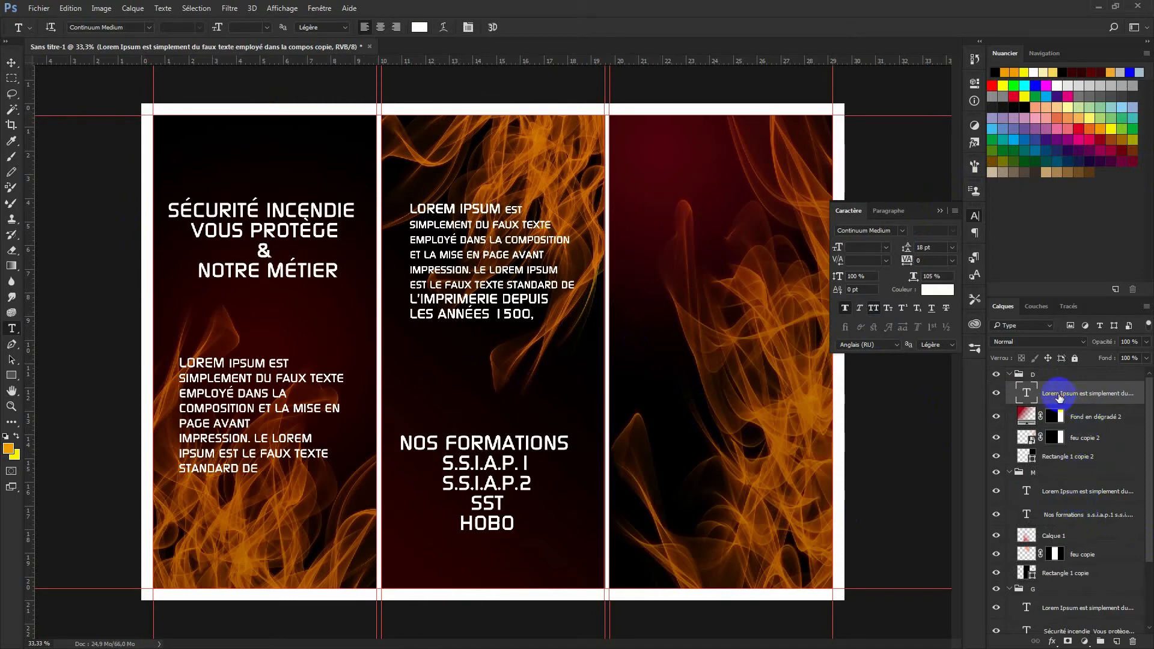
key("ctrl+t")
left_click_drag(537, 267, 753, 214)
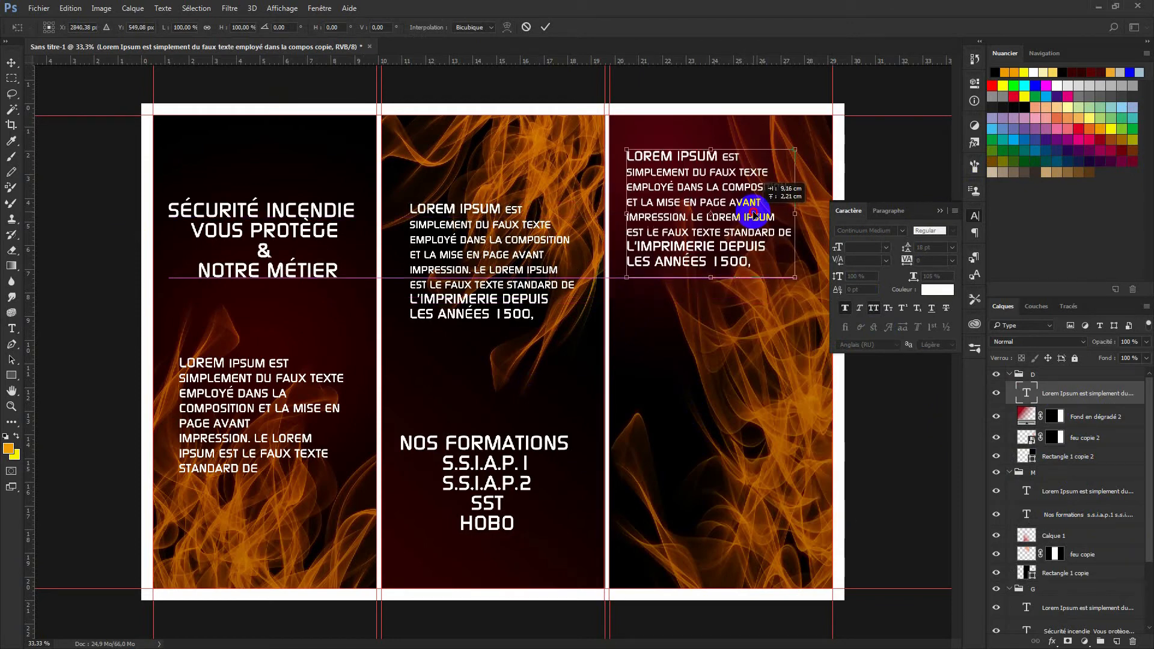
key("Return")
key("t")
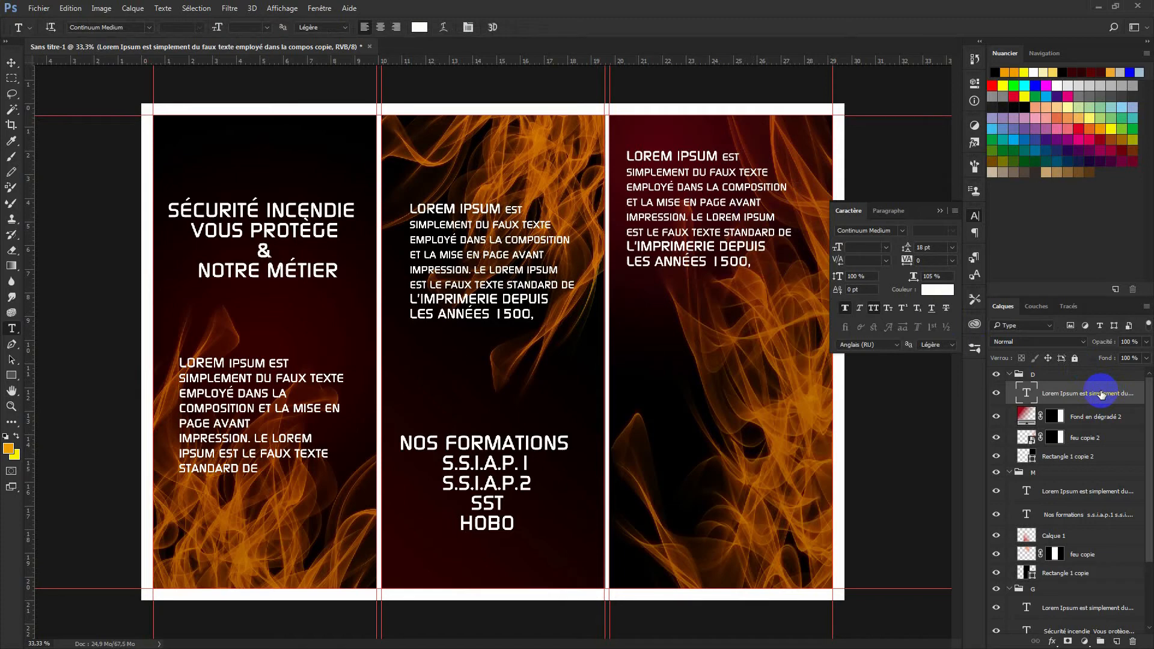
Duplicate the right panel's body text and move the copy down to the lower part of that panel.
key("ctrl+j")
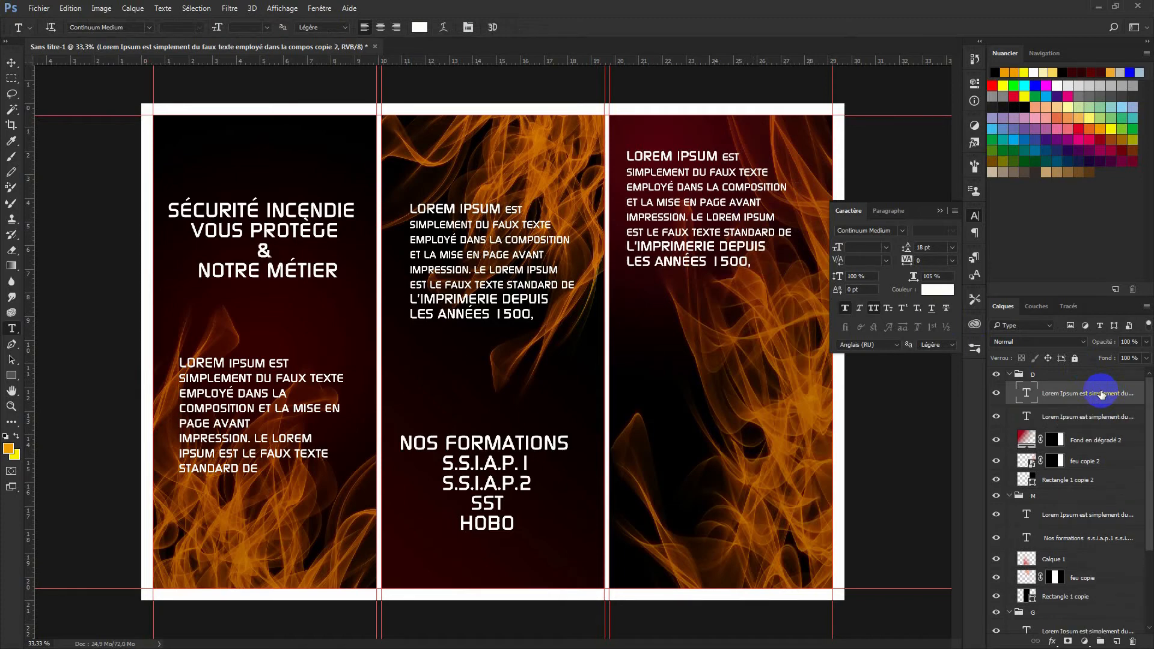
key("ctrl+t")
left_click_drag(712, 235, 719, 514)
key("Return")
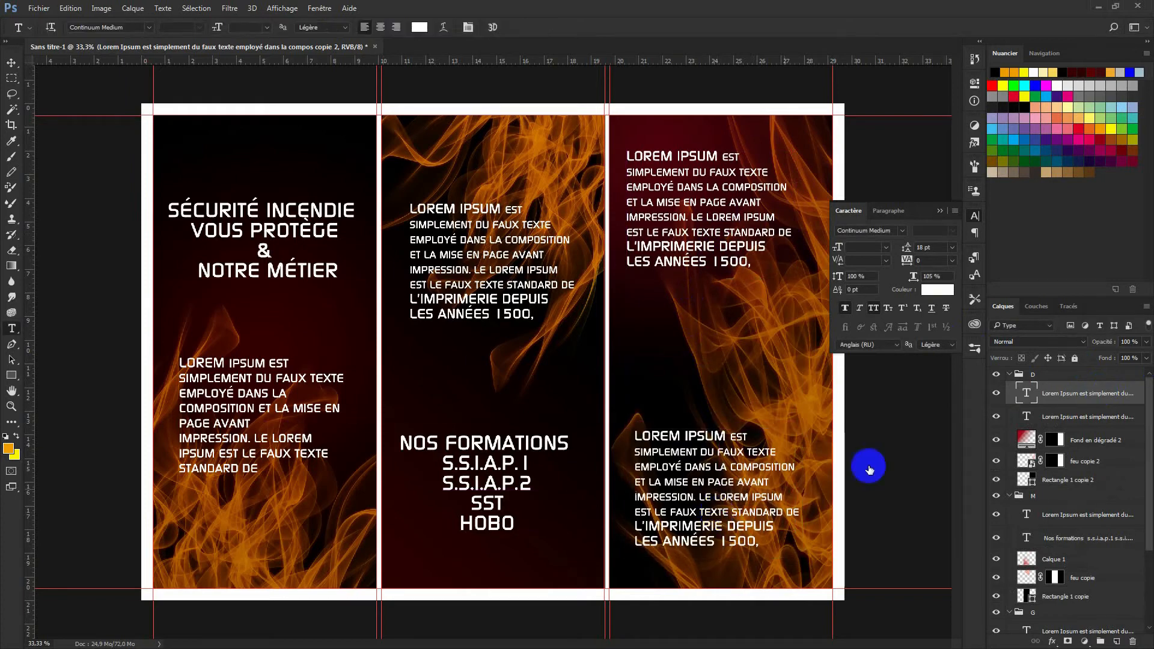
Right-align all lines of the lower body text in the right panel and collapse the paragraph settings.
double_click(1027, 397)
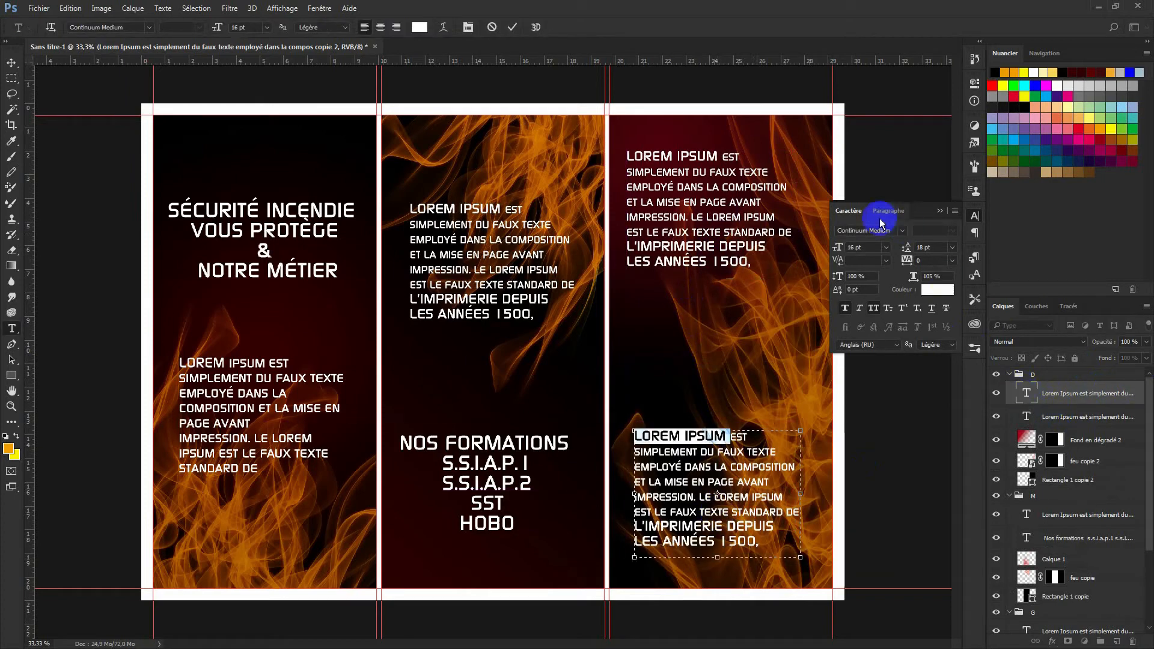
left_click(889, 211)
left_click(877, 235)
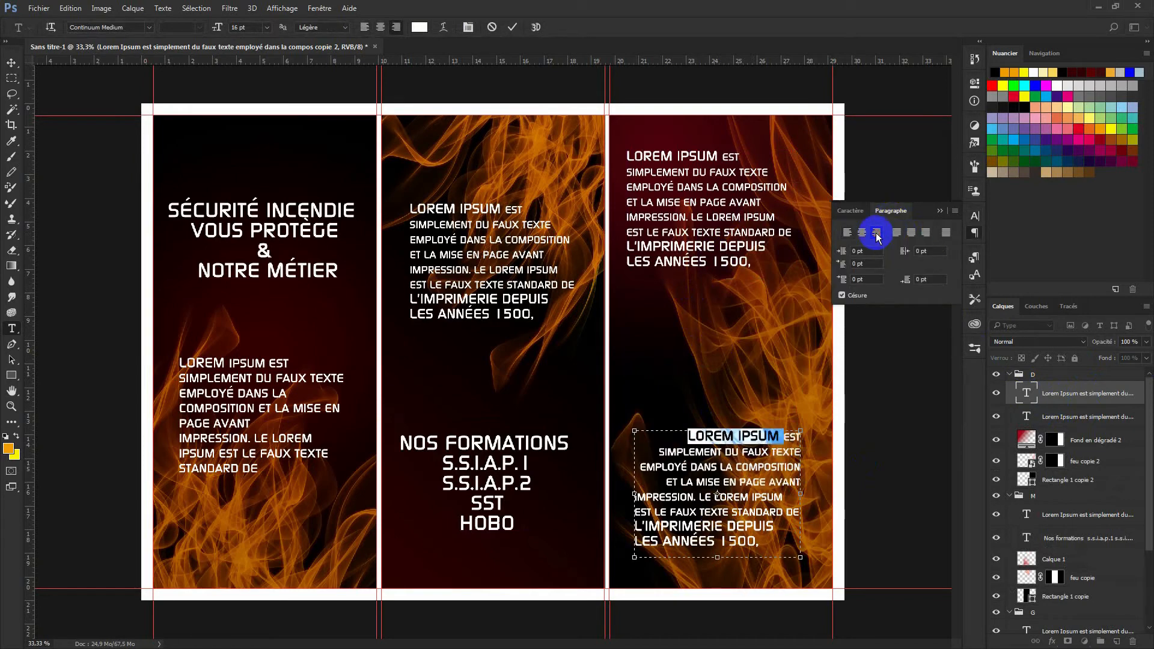
double_click(1026, 392)
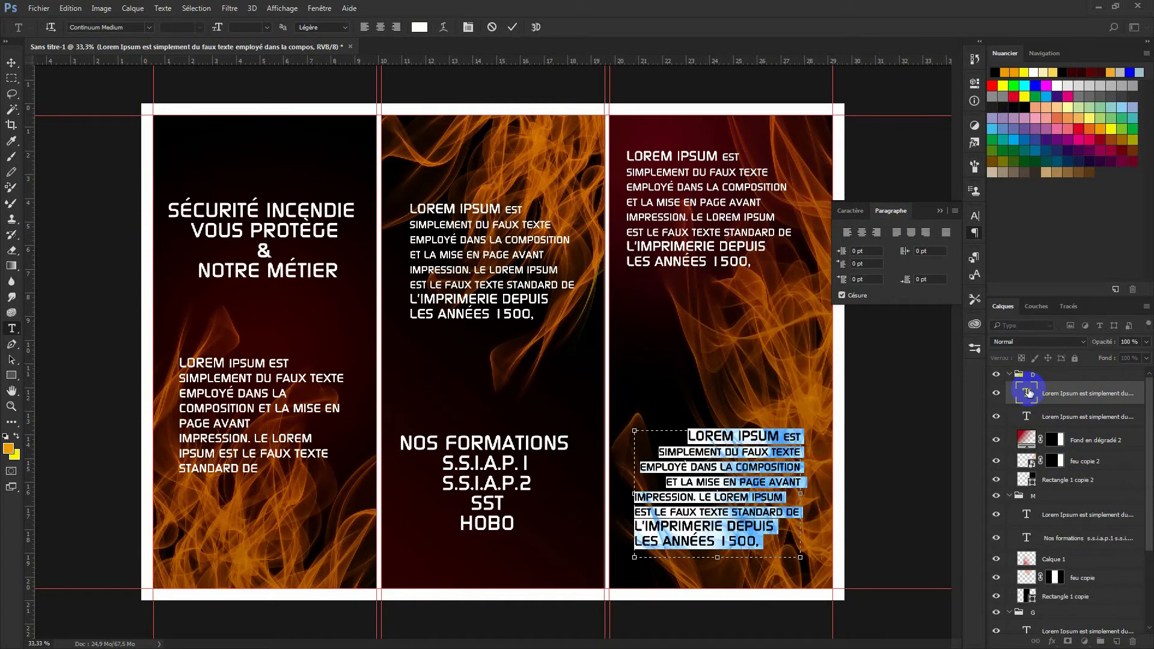
left_click(877, 232)
double_click(1024, 397)
left_click(1024, 397)
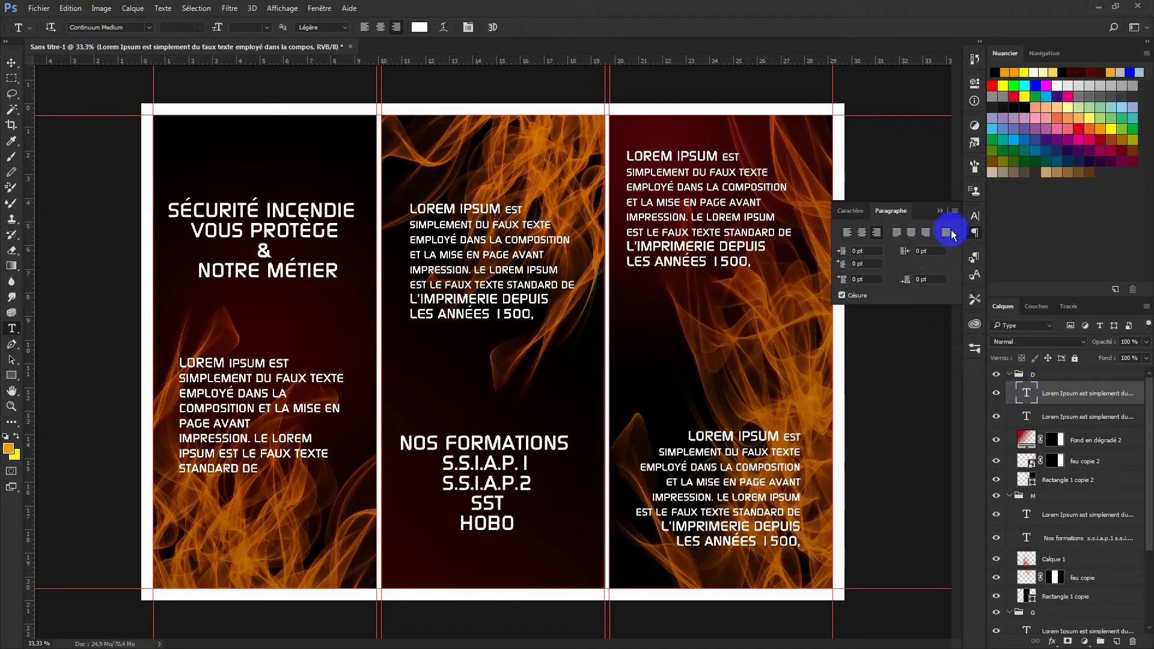
left_click(939, 210)
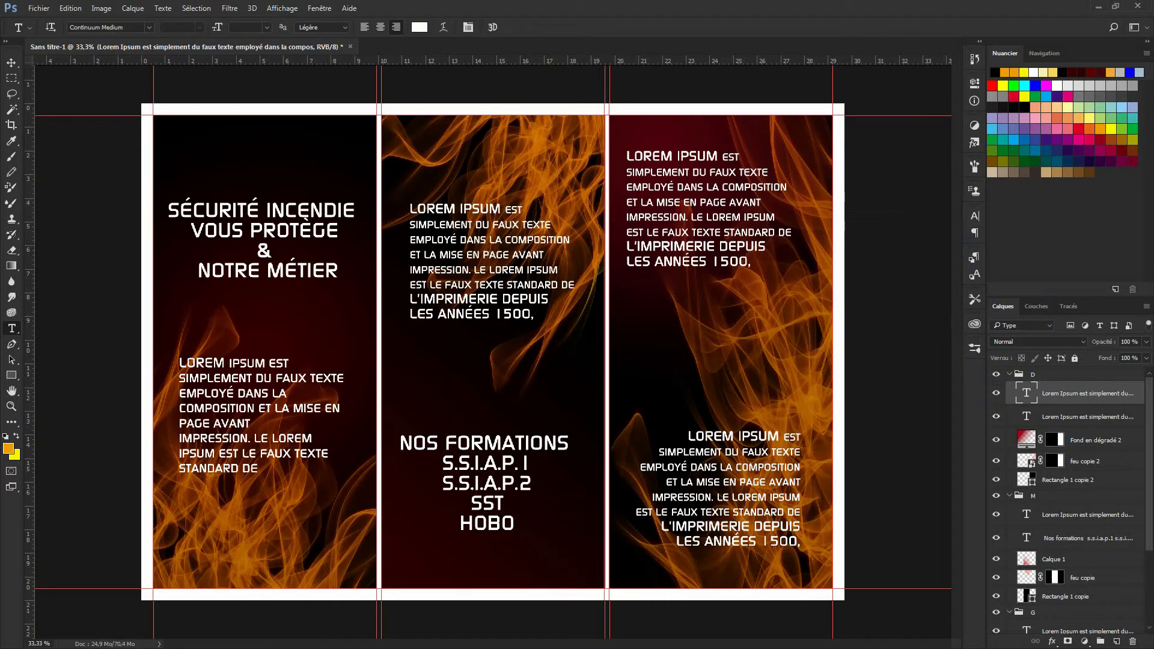
Place the ssiap2-300x255 image at about 25% scale between the two text blocks of the right panel.
left_click_drag(1018, 378, 739, 342)
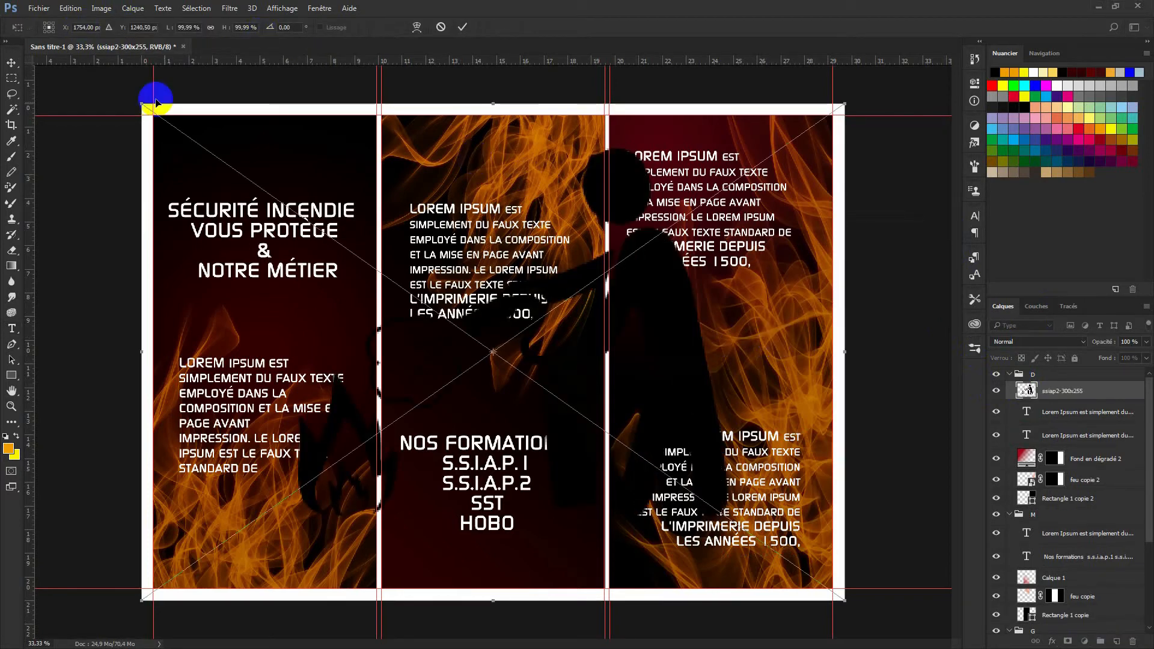
left_click_drag(142, 103, 742, 443)
left_click_drag(802, 522, 767, 342)
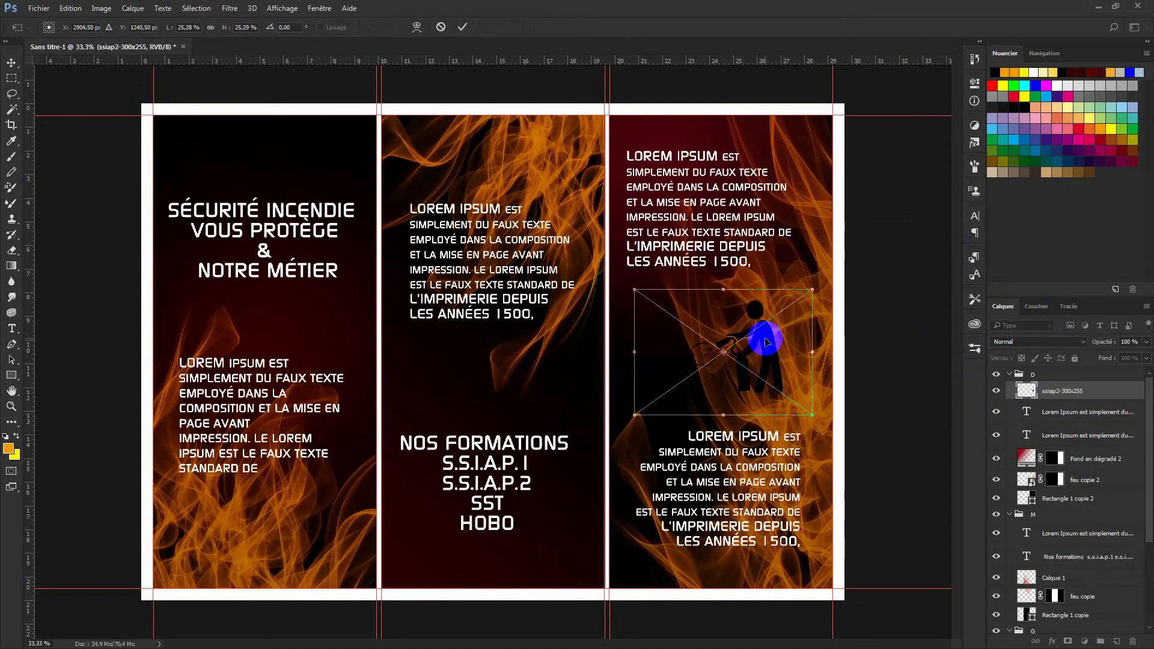
key("t")
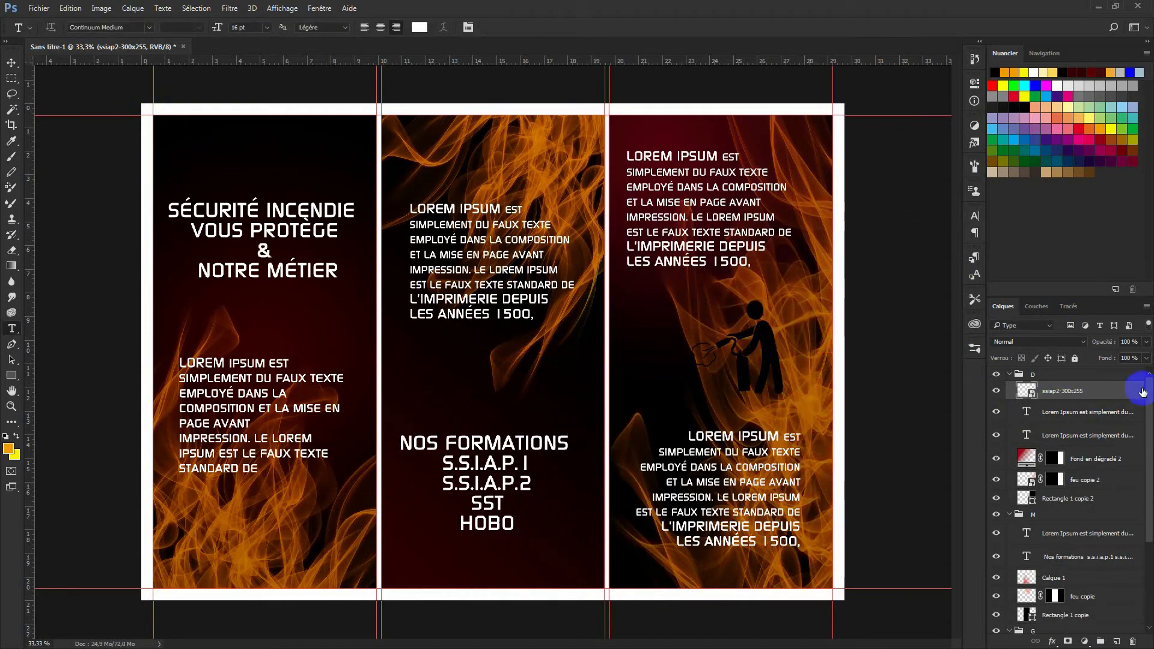
Apply a dark red (#820c05) color overlay to the ssiap2-300x255 pictogram.
double_click(1135, 391)
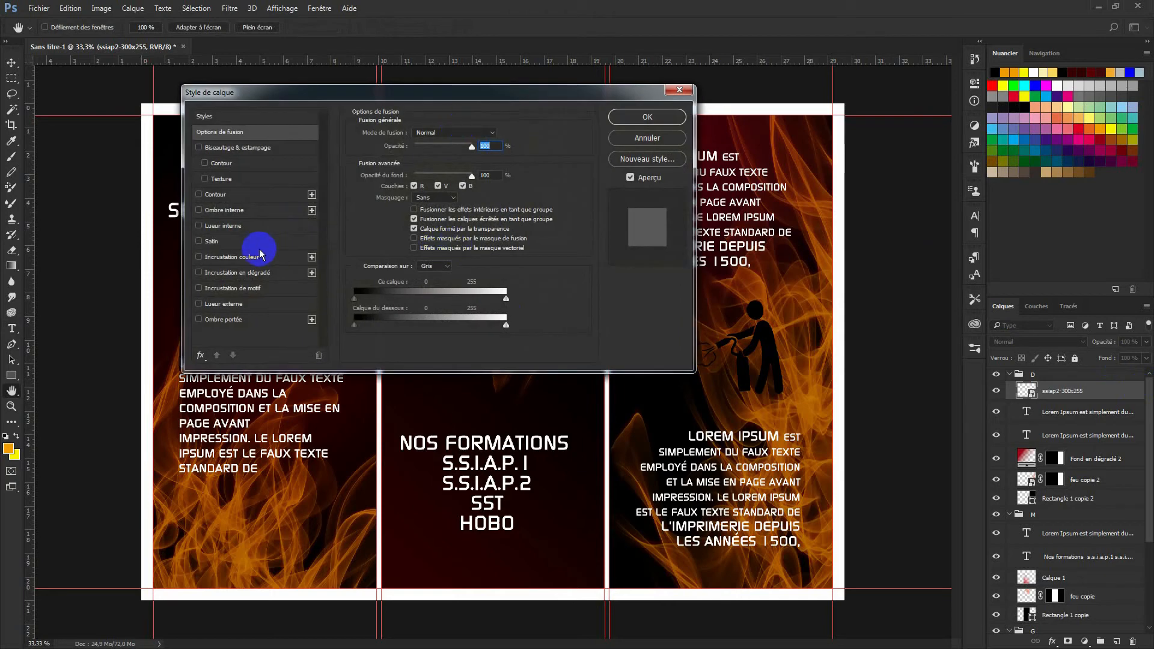
left_click(256, 259)
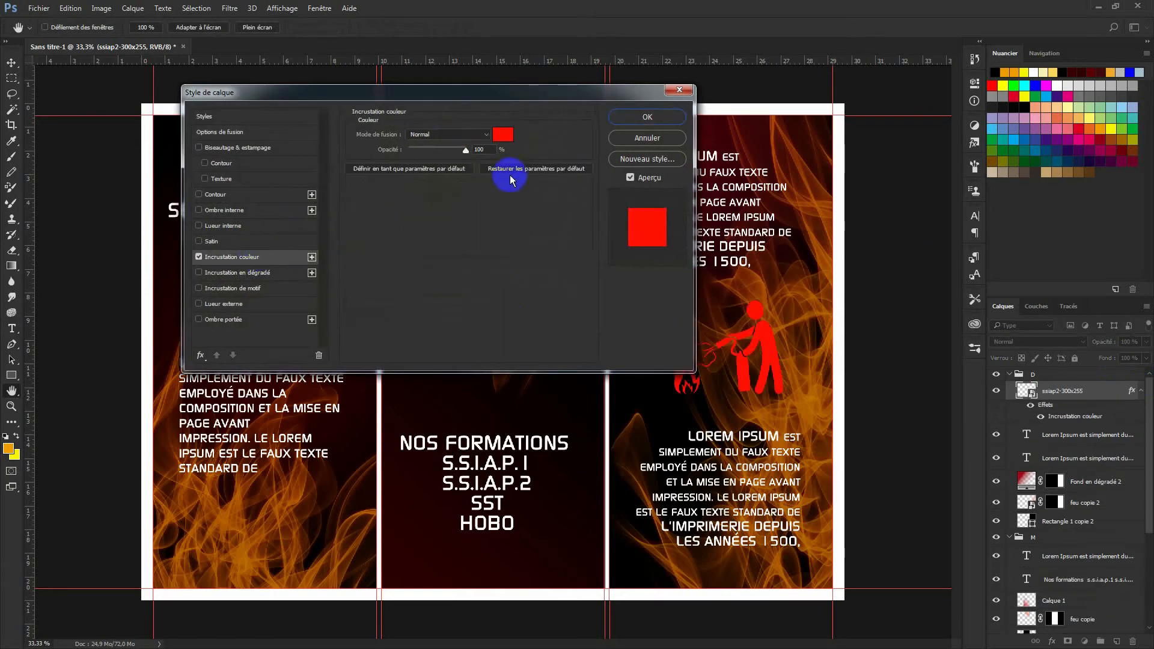
left_click(507, 135)
left_click(821, 414)
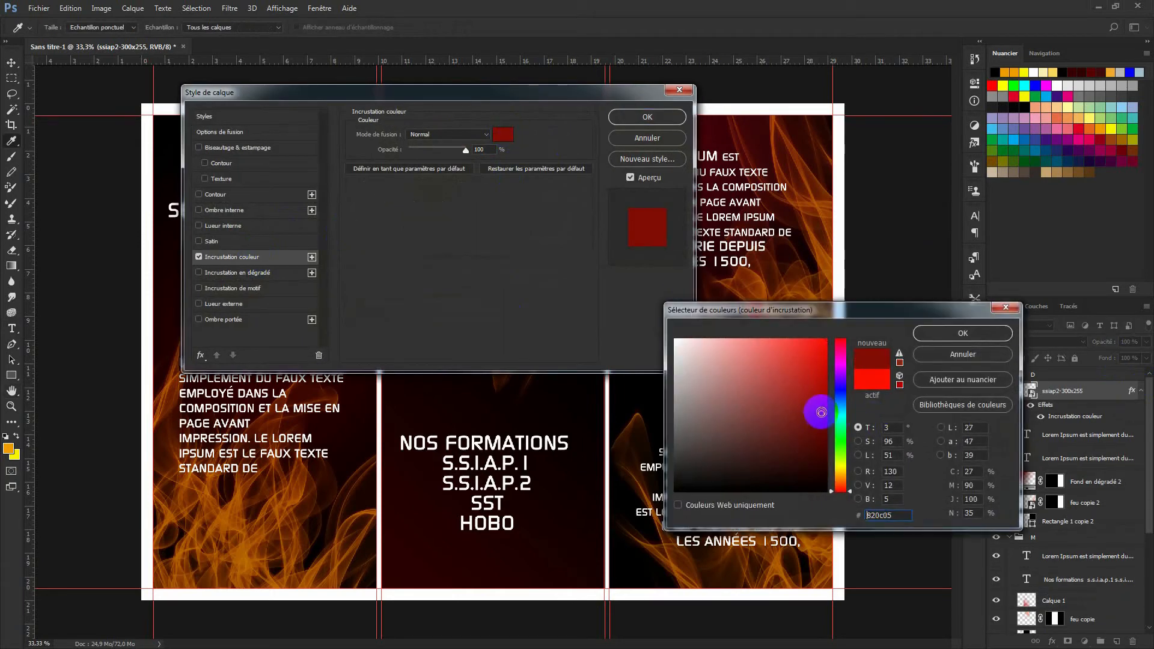
left_click(952, 333)
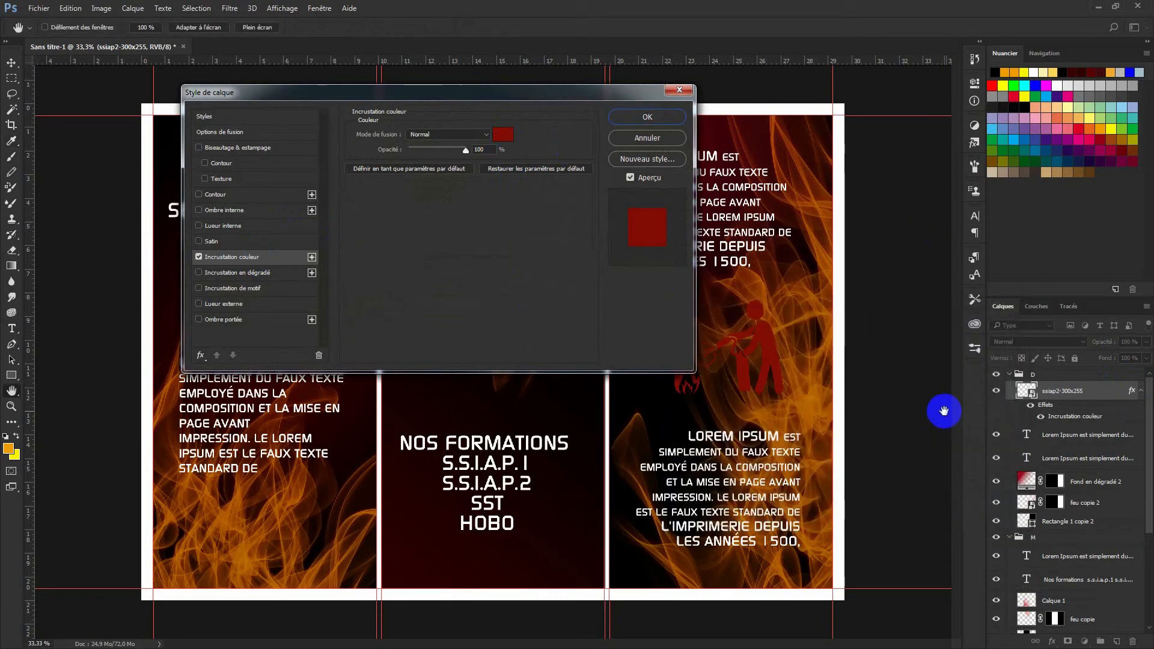
left_click(679, 90)
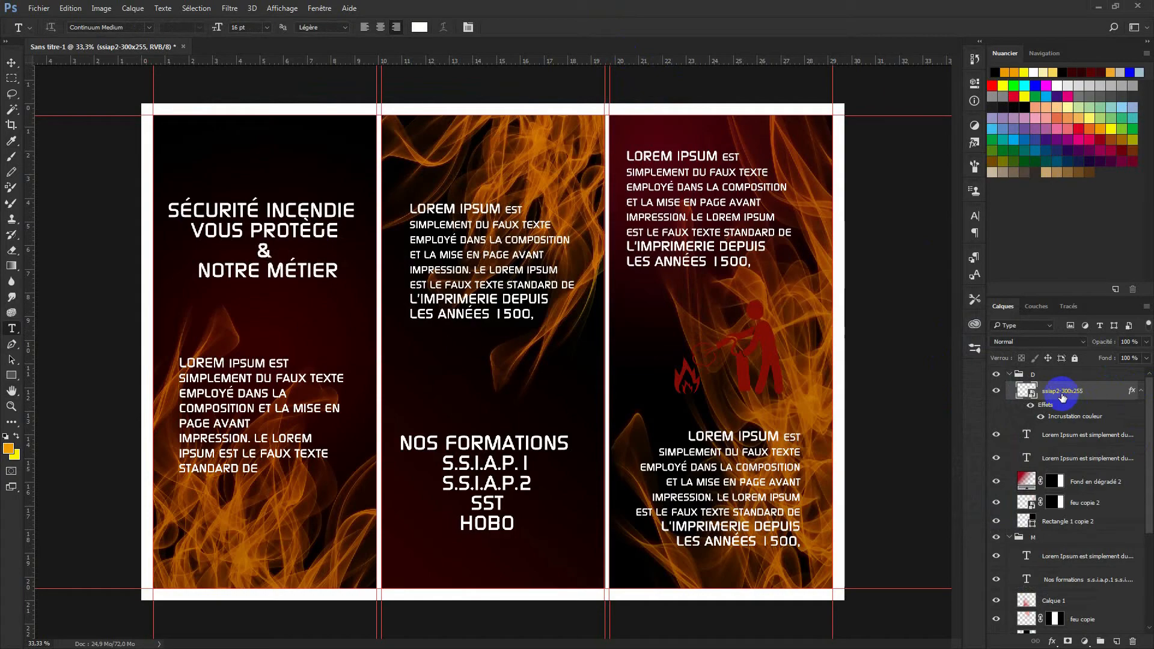
Duplicate the pictogram and change the copy's color overlay to the orange foreground color.
key("ctrl+j")
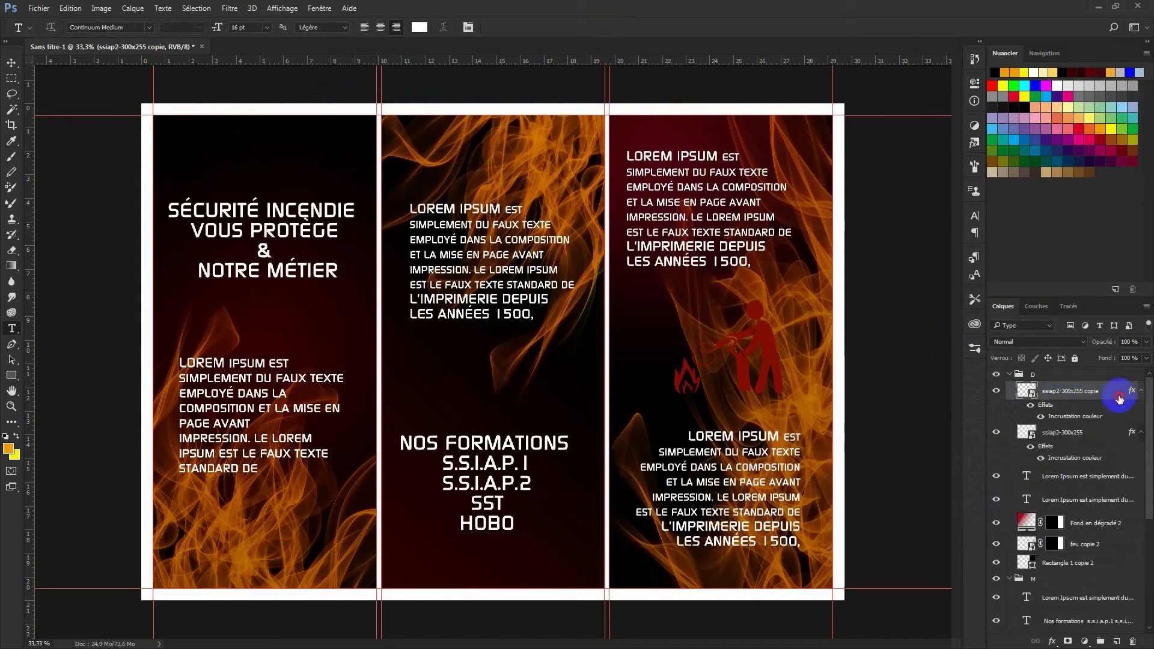
double_click(1120, 398)
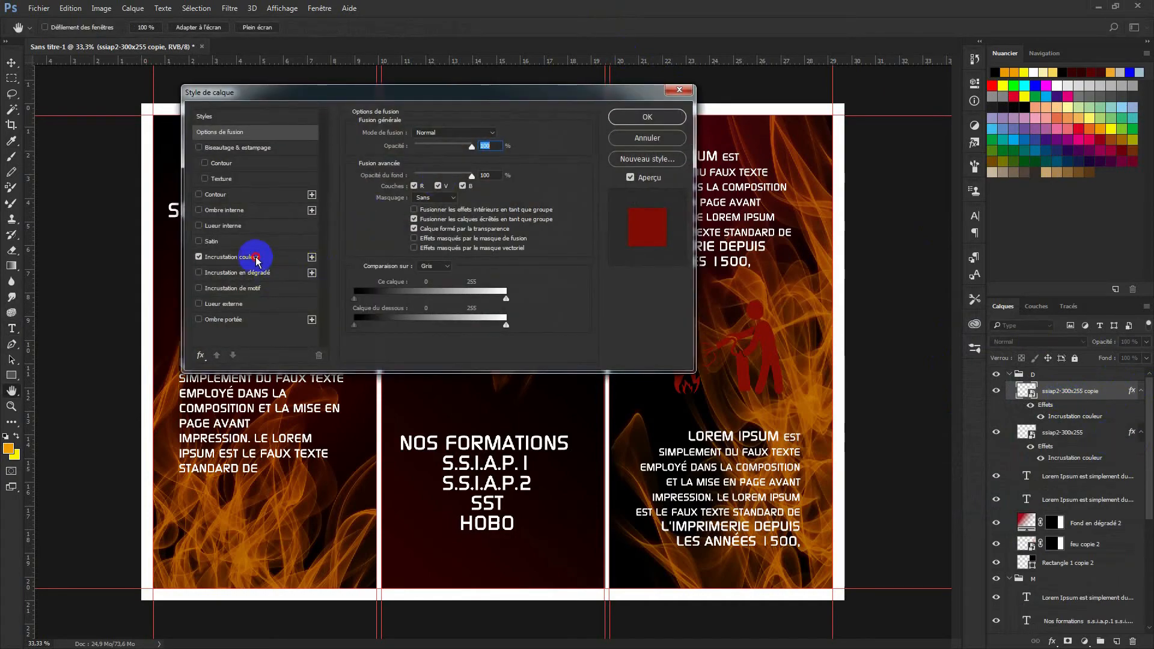
left_click(265, 258)
left_click(505, 135)
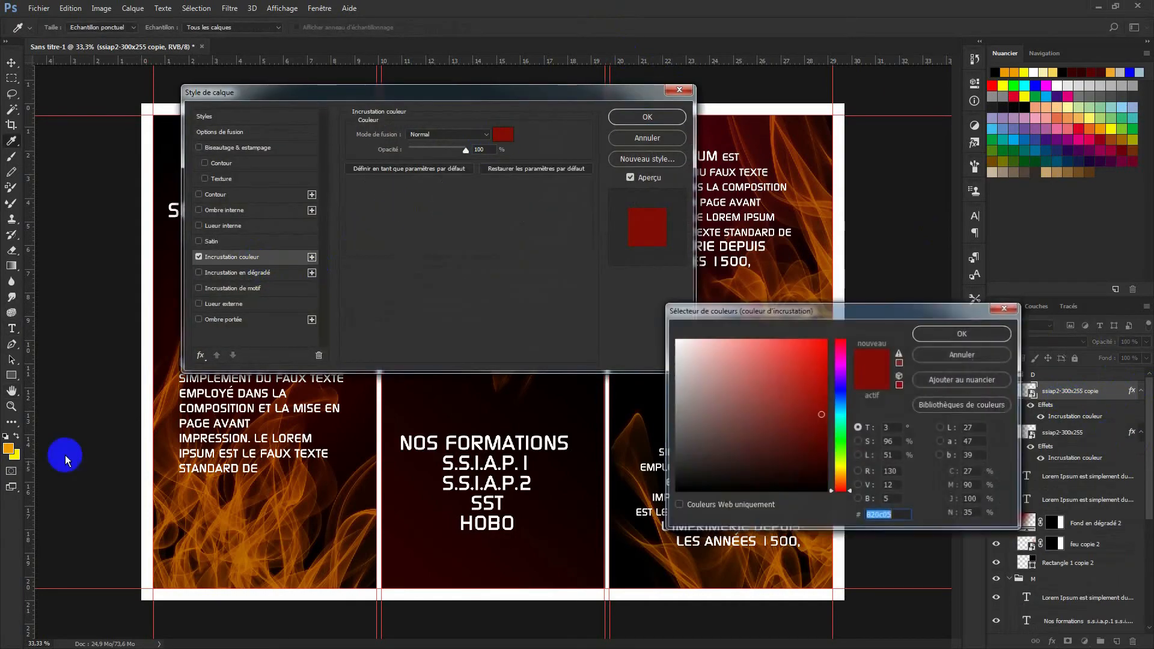
left_click(9, 447)
left_click(948, 331)
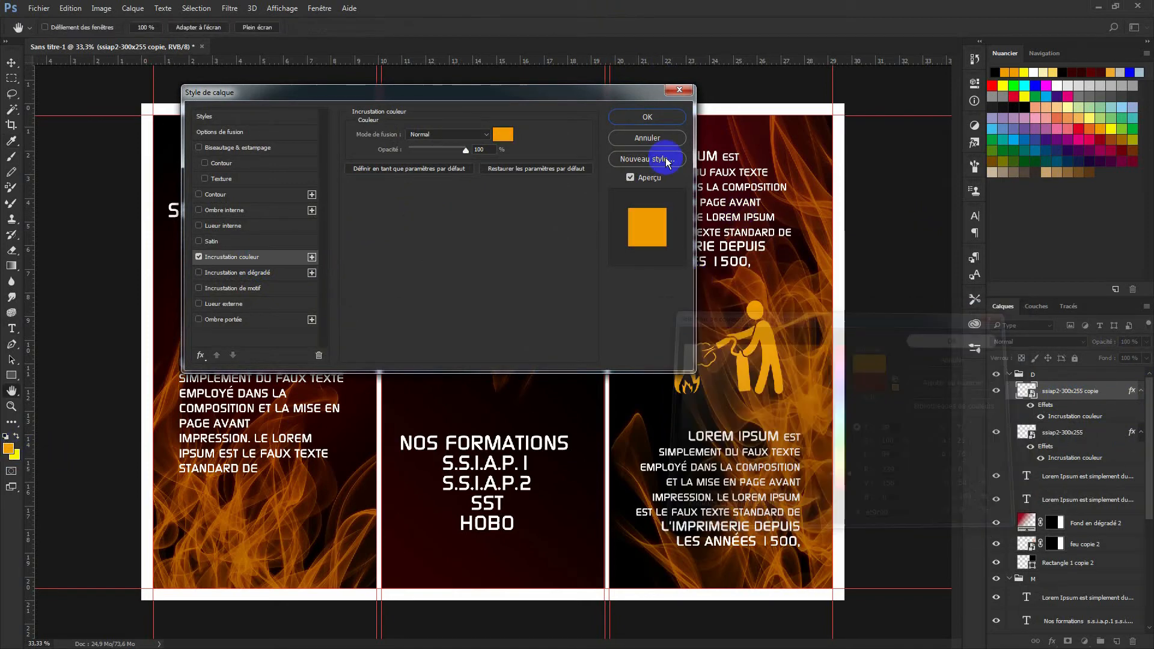
left_click(635, 118)
key("t")
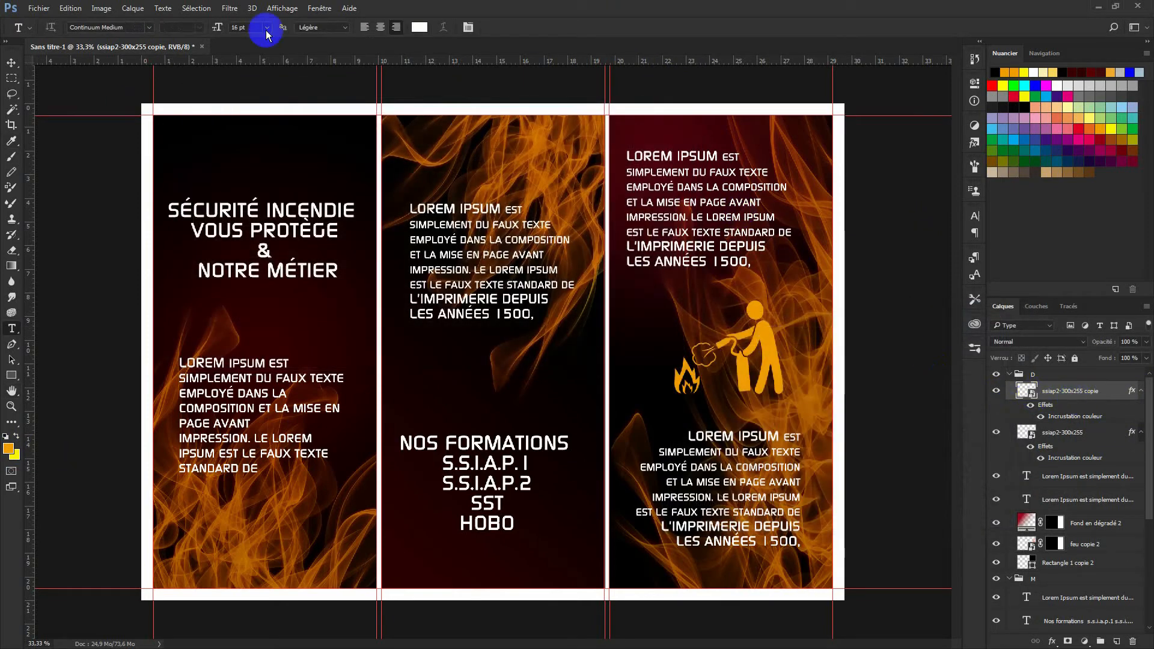
Place the orange copy beneath the red pictogram and soften it with a 7-pixel Gaussian Blur and 92% opacity.
left_click_drag(1022, 392, 1056, 466)
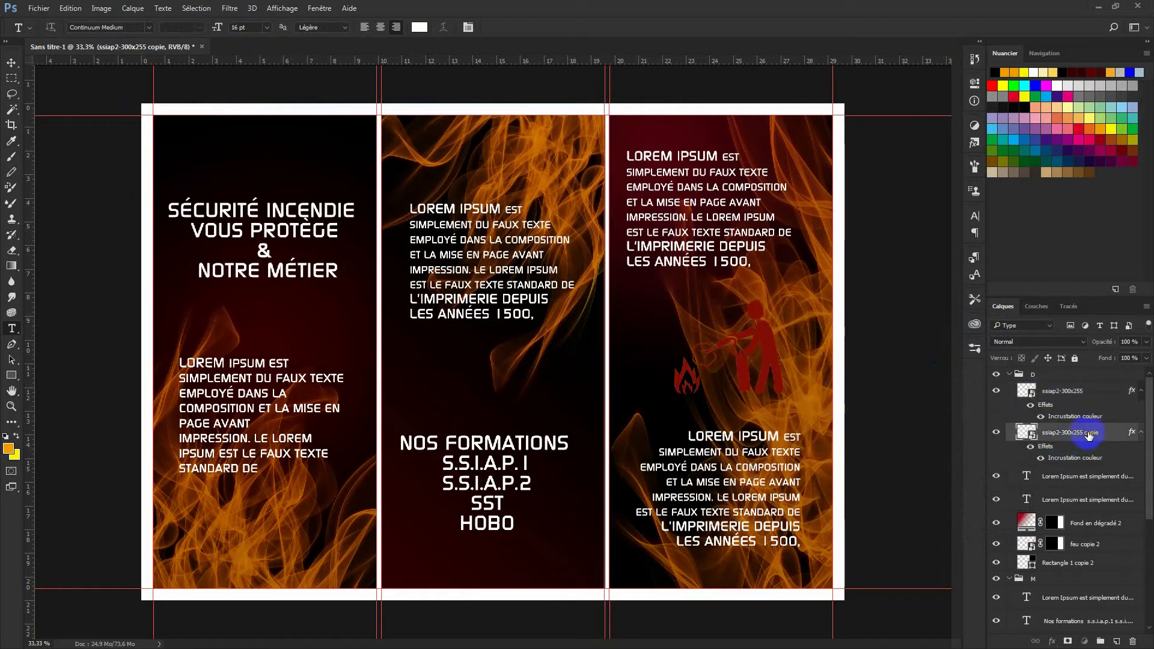
left_click(229, 9)
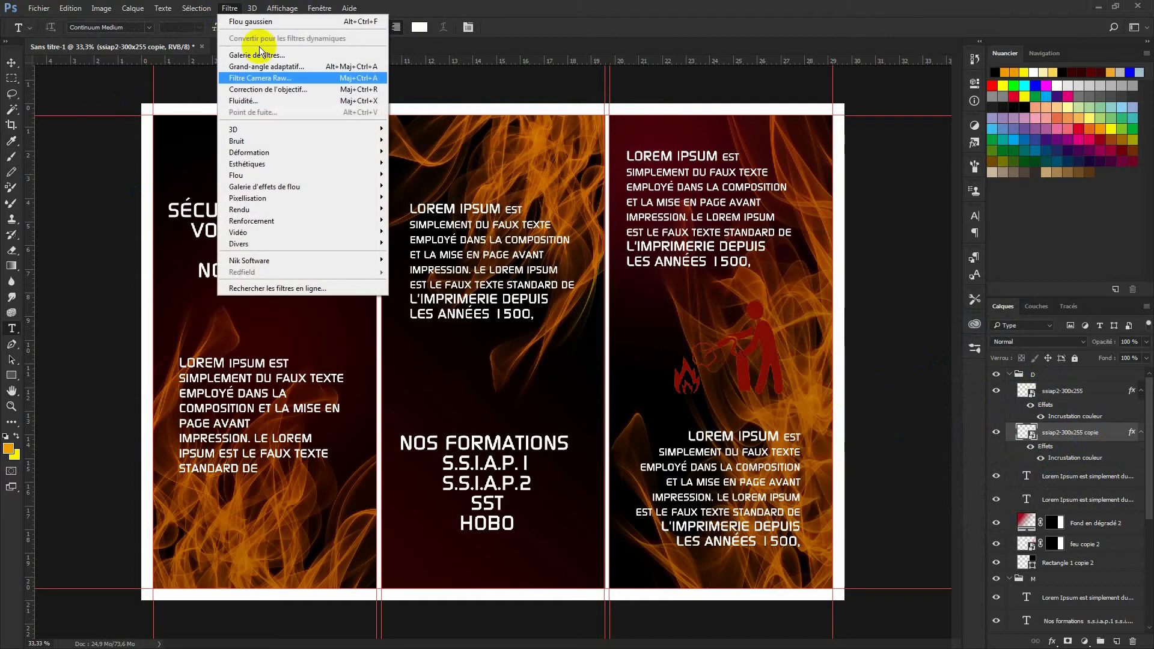
mouse_move(265, 176)
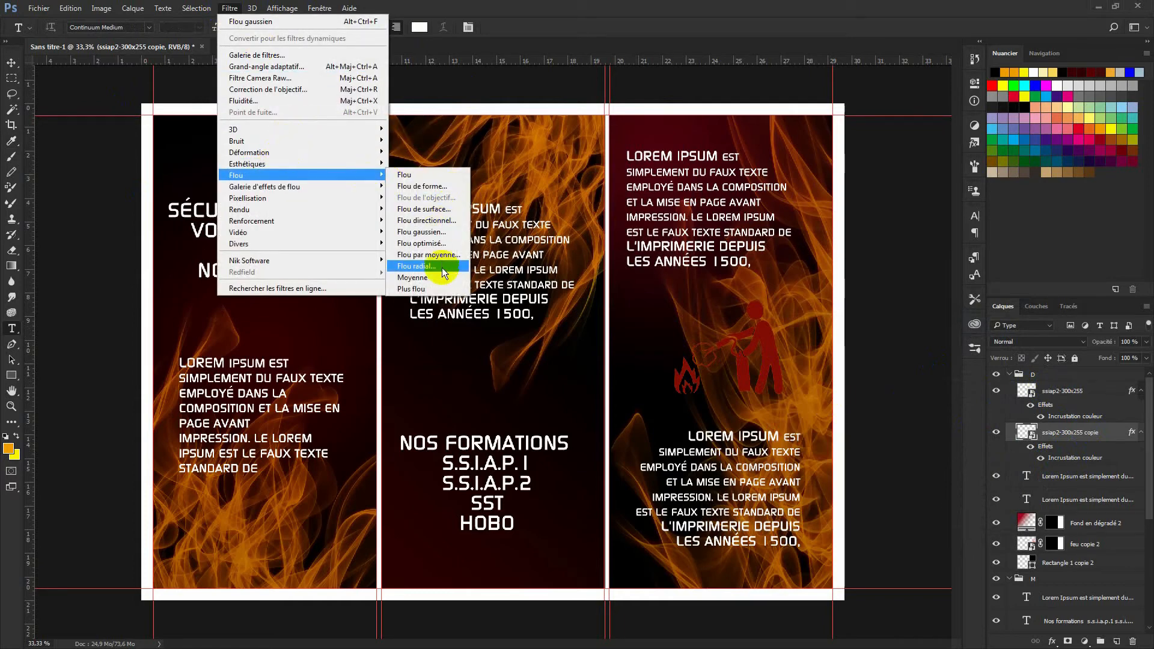
left_click(436, 233)
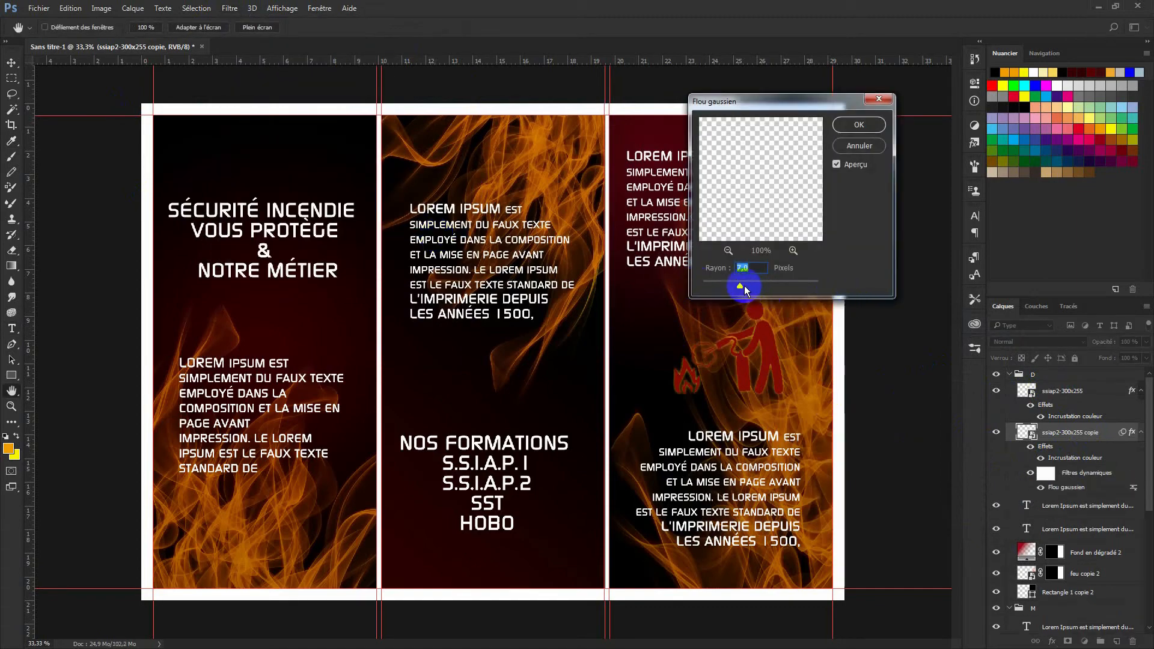
left_click(859, 124)
left_click_drag(1108, 348, 1101, 347)
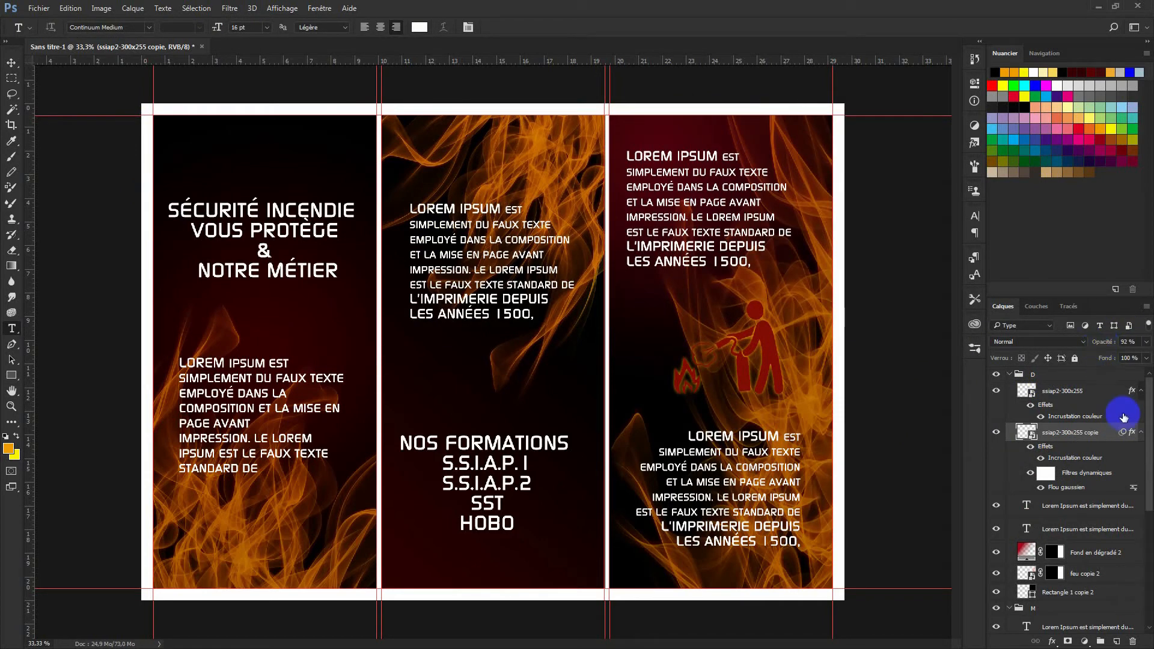
Set the red pictogram's blending mode to Produit and its opacity to 92%.
left_click(1100, 392)
left_click(1080, 342)
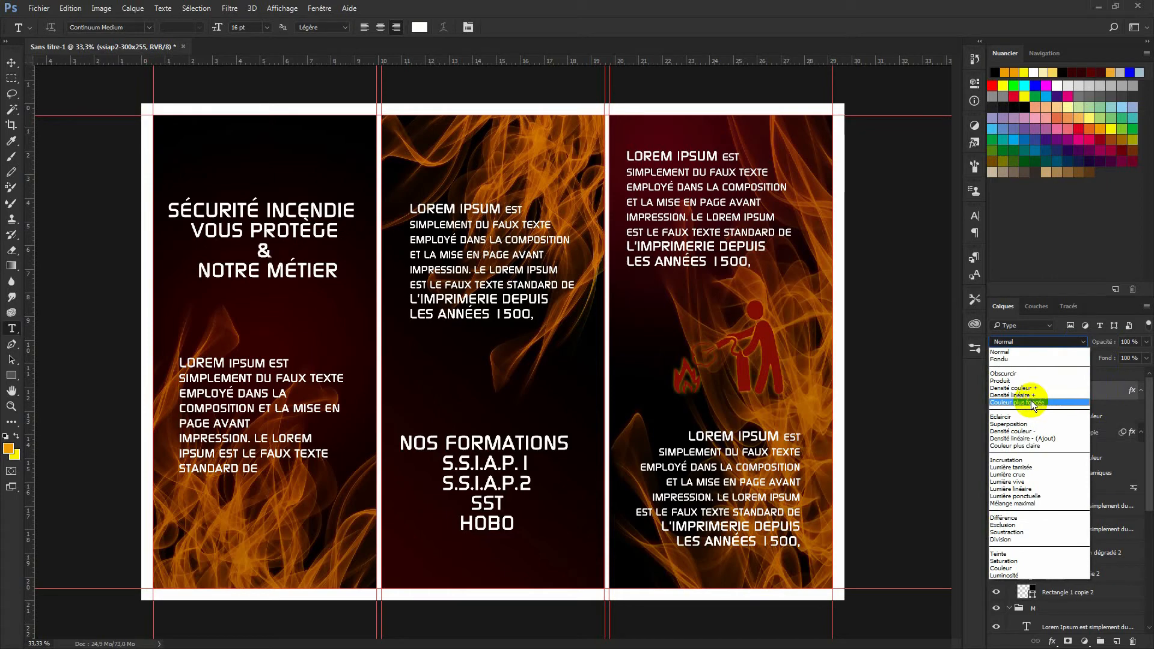
left_click(1031, 380)
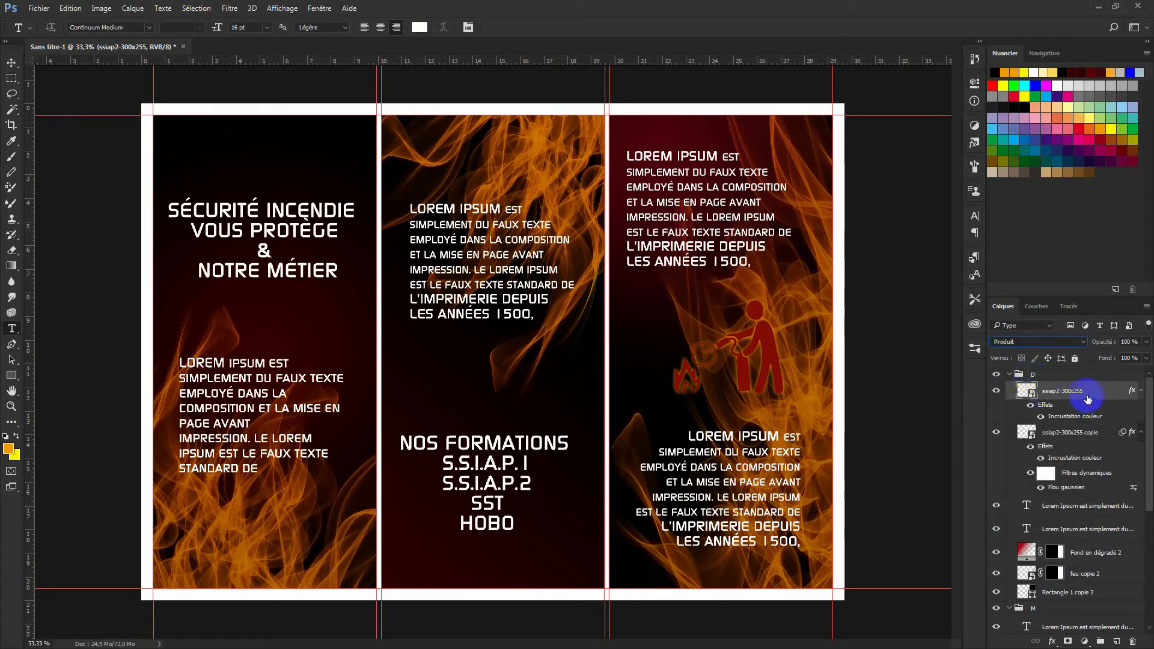
left_click_drag(1102, 345, 1105, 346)
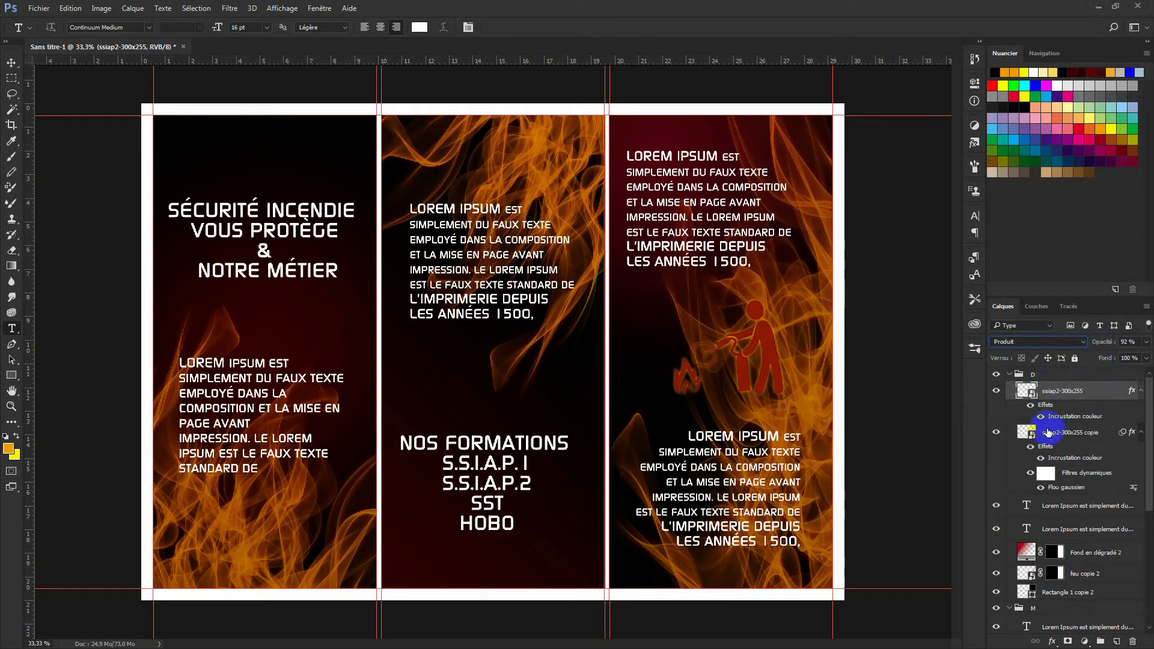
Enlarge both pictogram layers together to about 128% and center them between the right panel's two text blocks.
left_click(1048, 433, "ctrl")
key("ctrl+t")
left_click(573, 255)
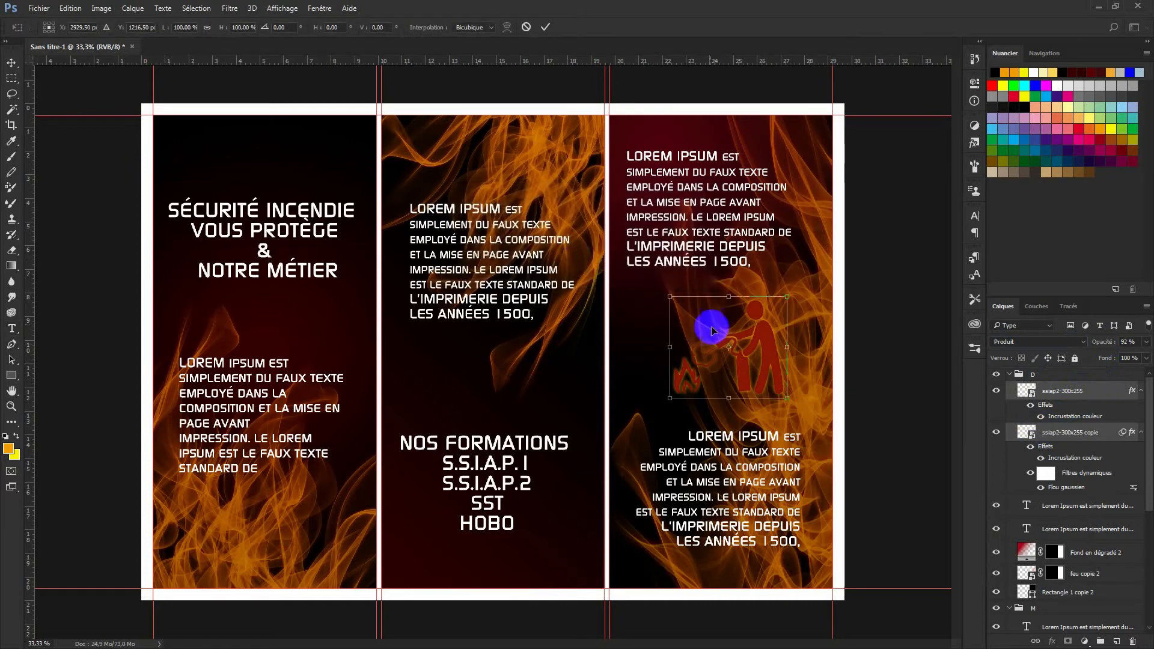
left_click_drag(669, 296, 628, 267)
left_click_drag(774, 324, 768, 332)
key("Return")
key("t")
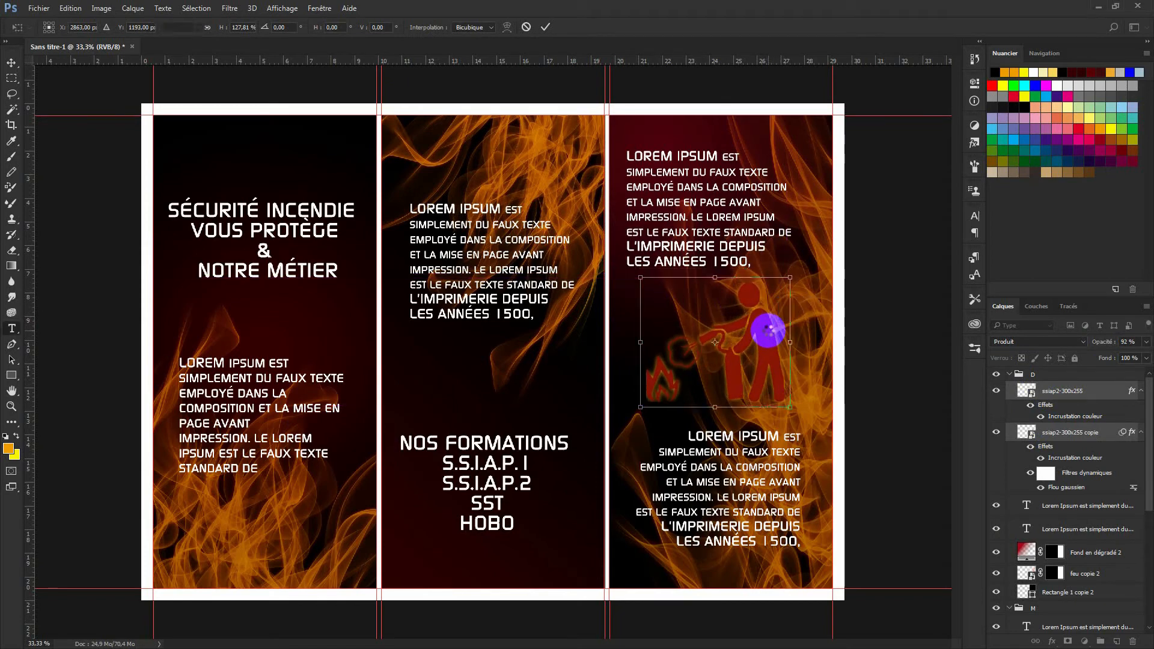
Collapse groups D, M and G and add an empty layer above group D.
left_click(1008, 376)
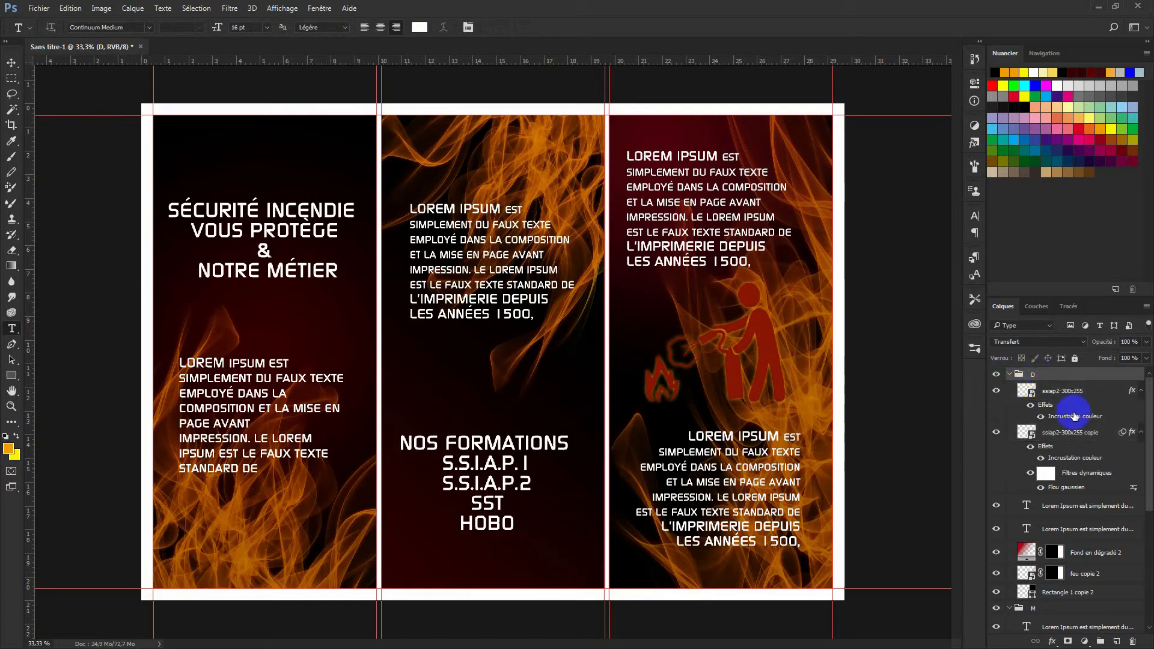
left_click_drag(1047, 478, 1135, 645)
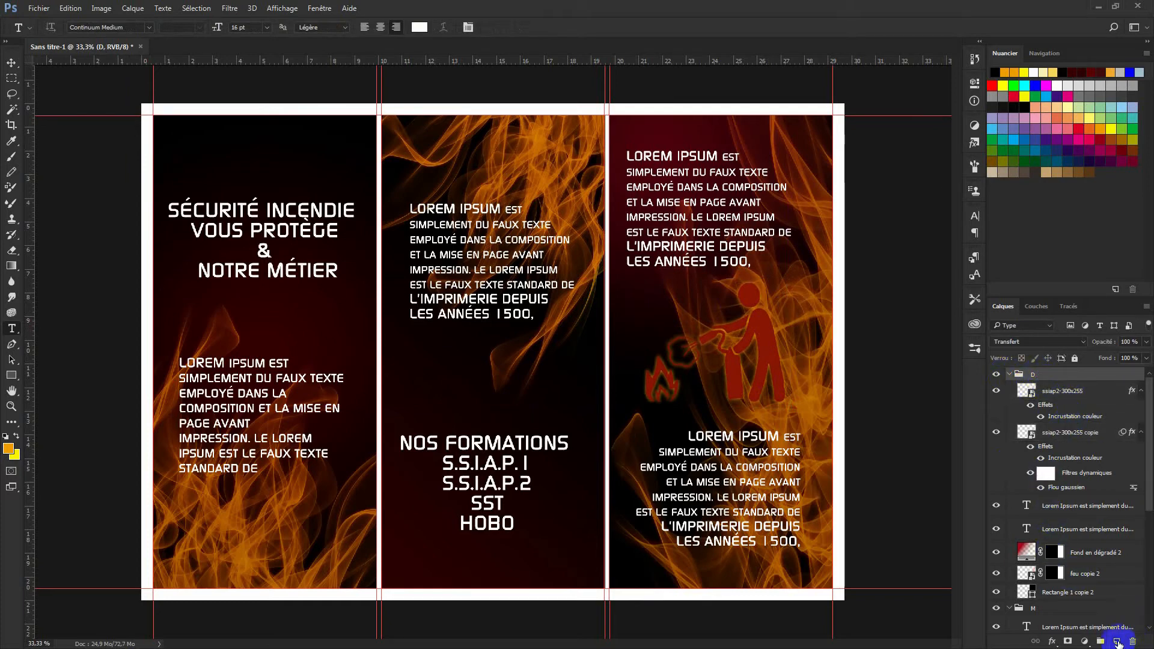
scroll(1085, 554, "down", 3)
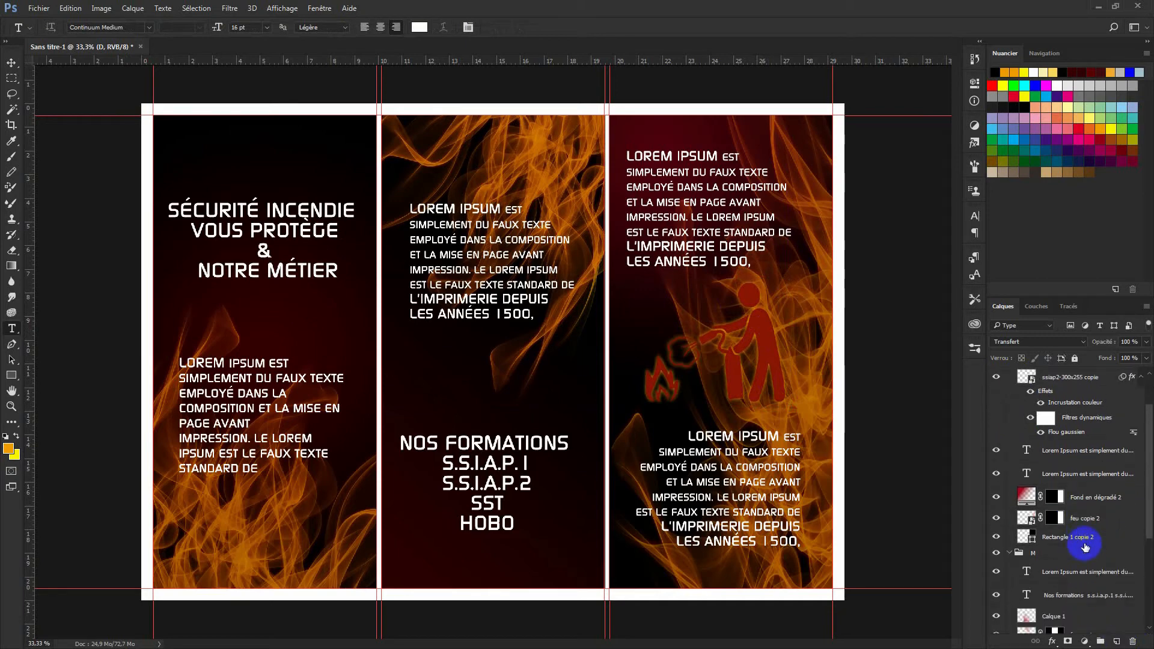
scroll(1092, 529, "up", 3)
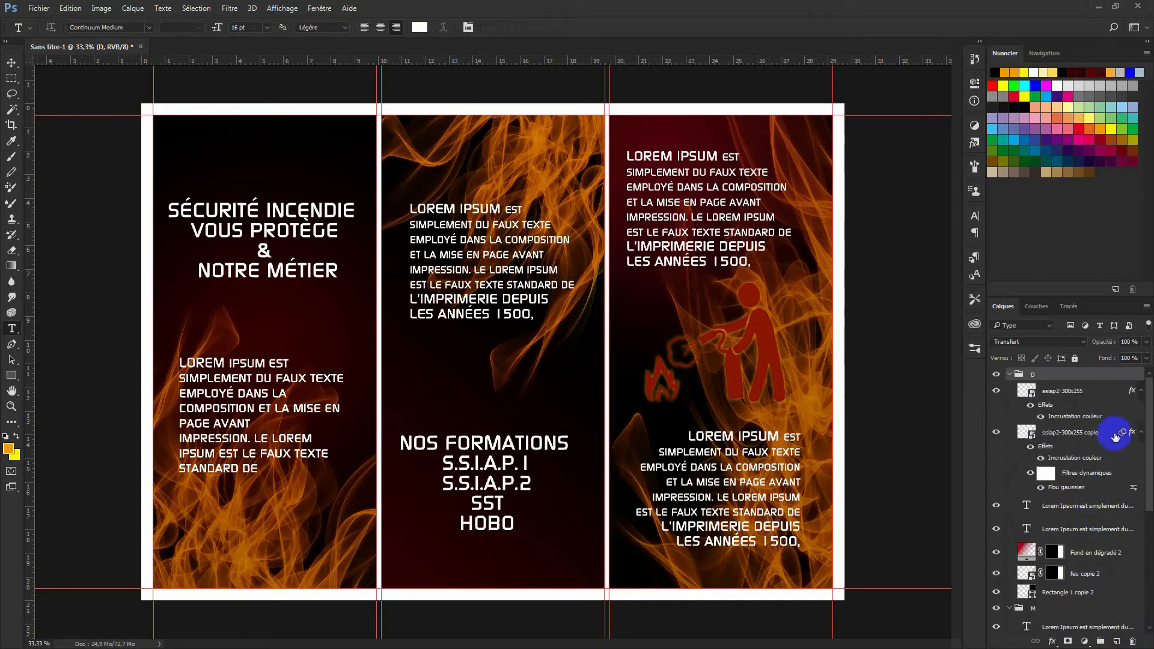
left_click(1010, 374)
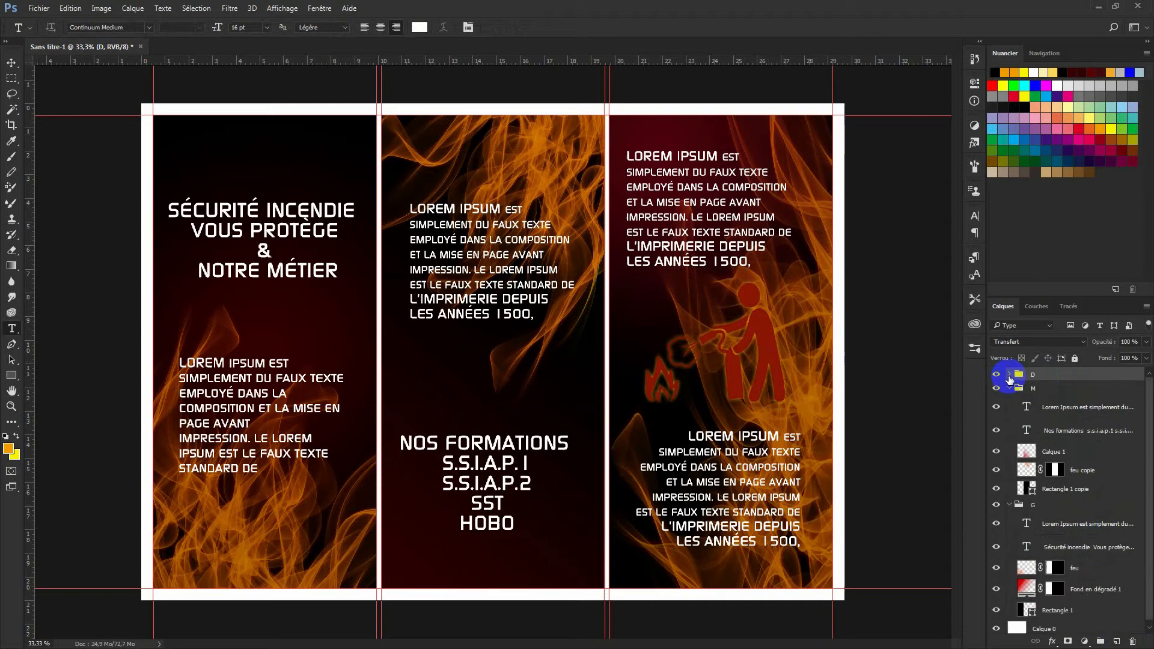
left_click(1008, 390)
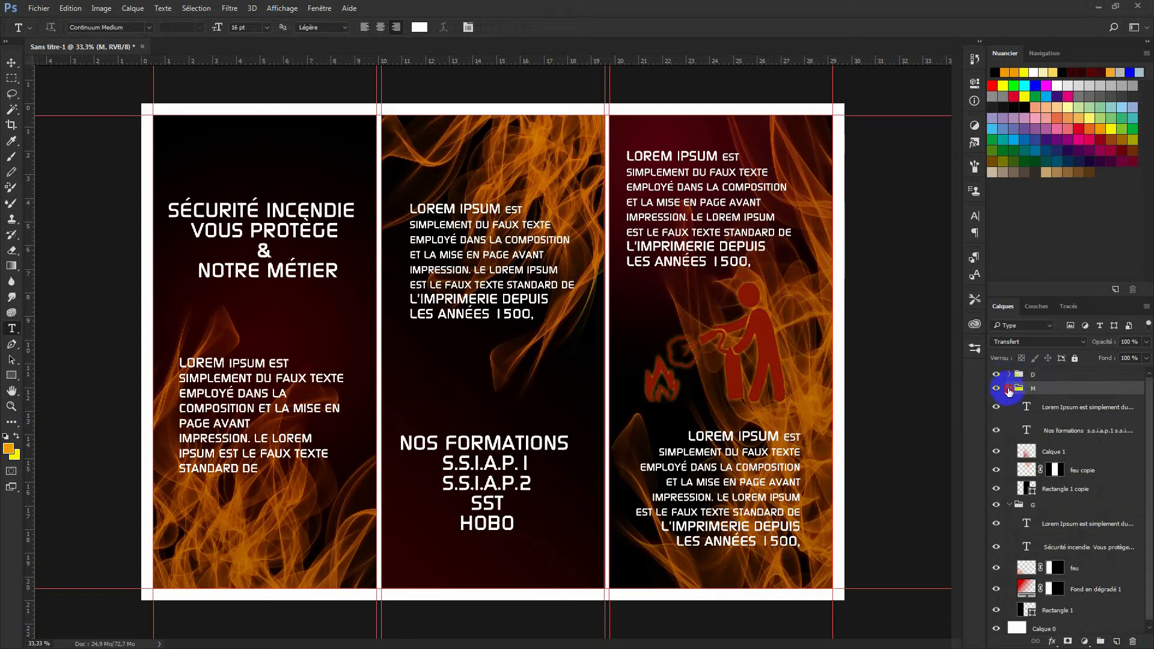
left_click(1008, 389)
left_click(1010, 403)
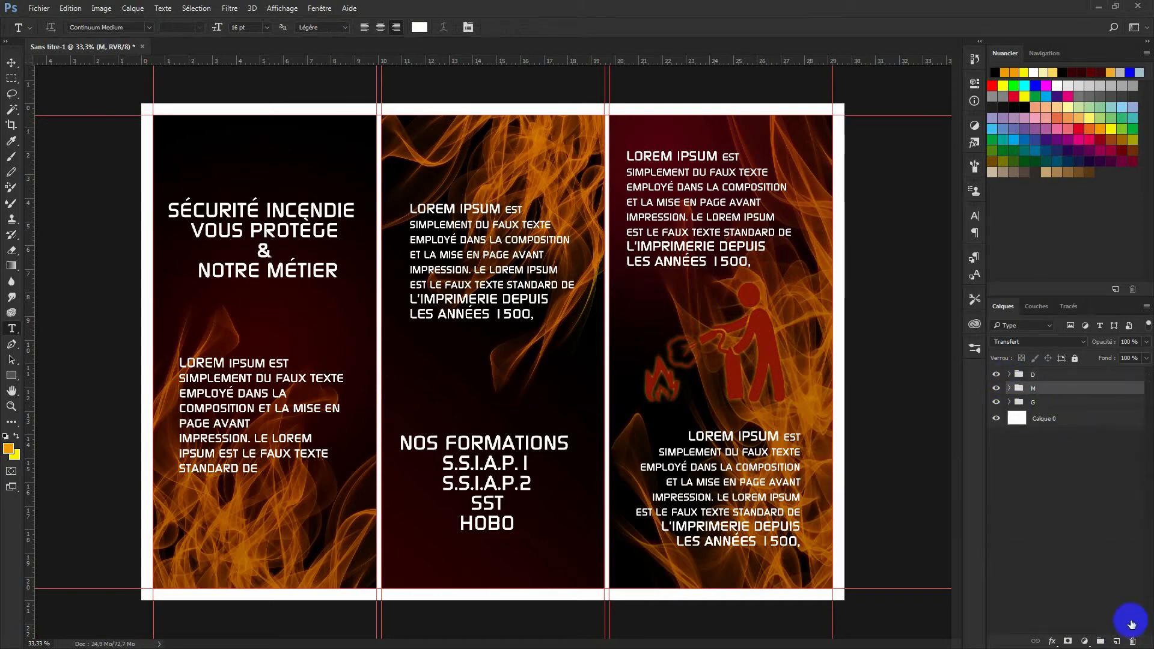
left_click(1064, 374)
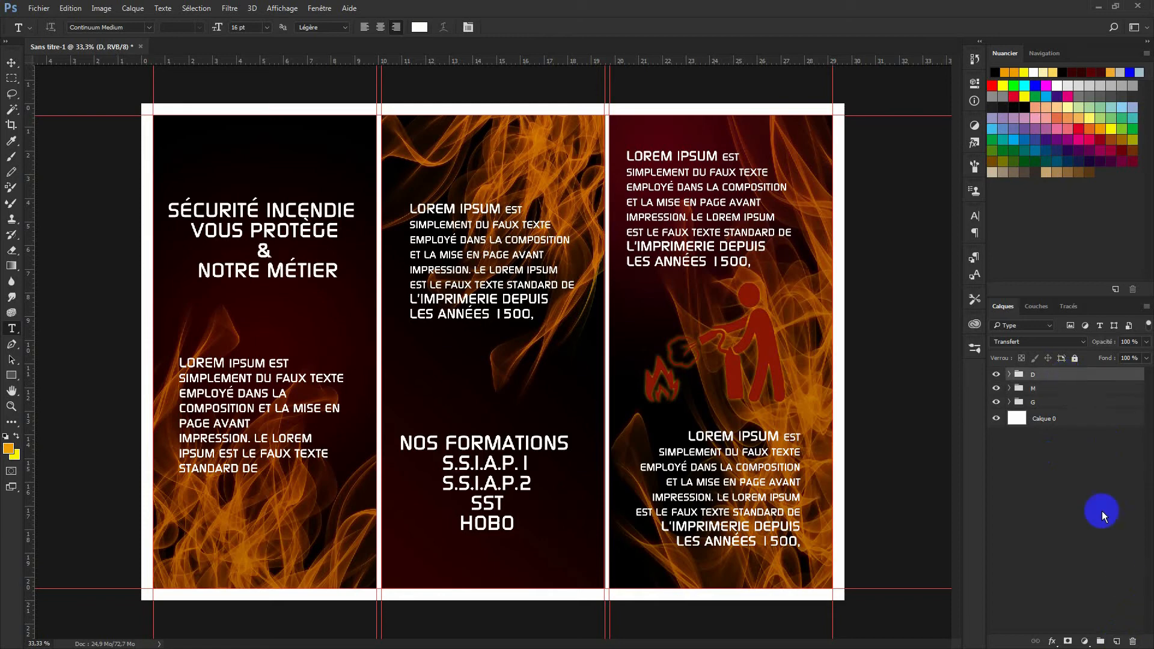
left_click(1116, 641)
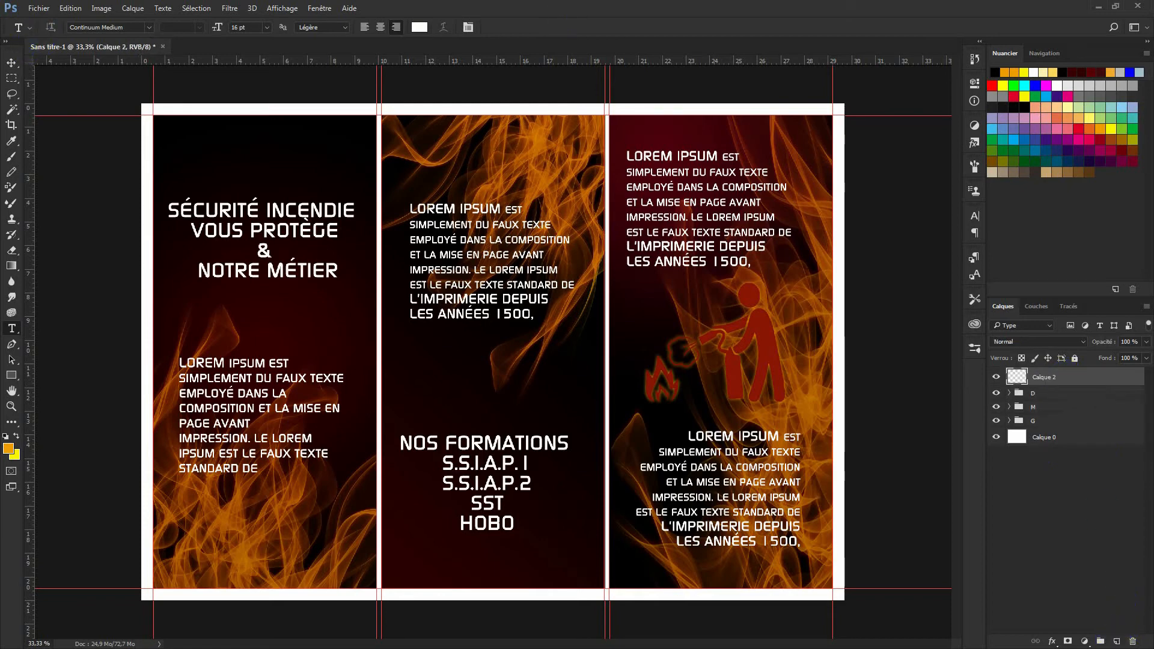
Choose the 125-pixel grainy splatter brush from the brush presets for the Brush tool.
left_click(12, 158)
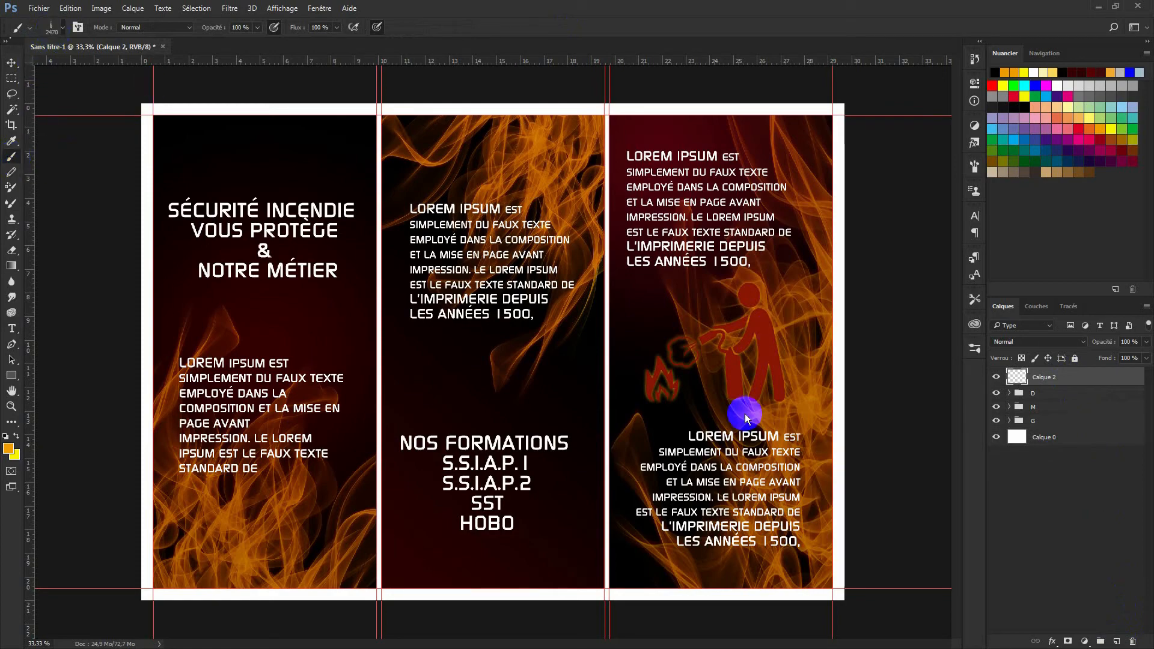
right_click(802, 445)
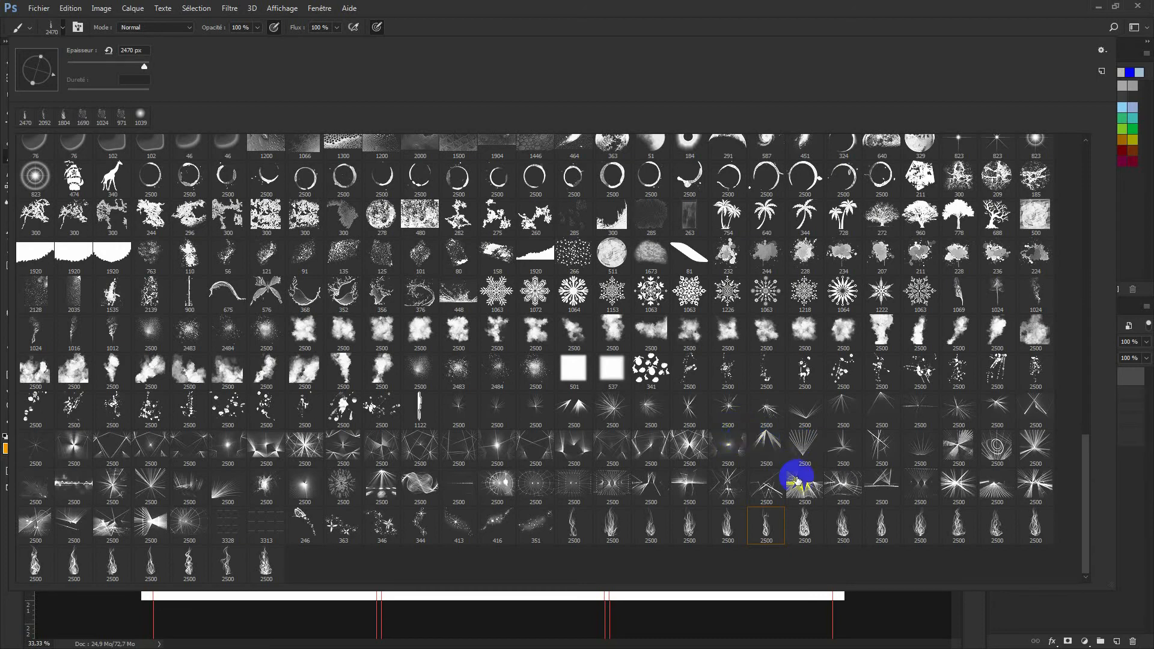
scroll(796, 479, "up", 5)
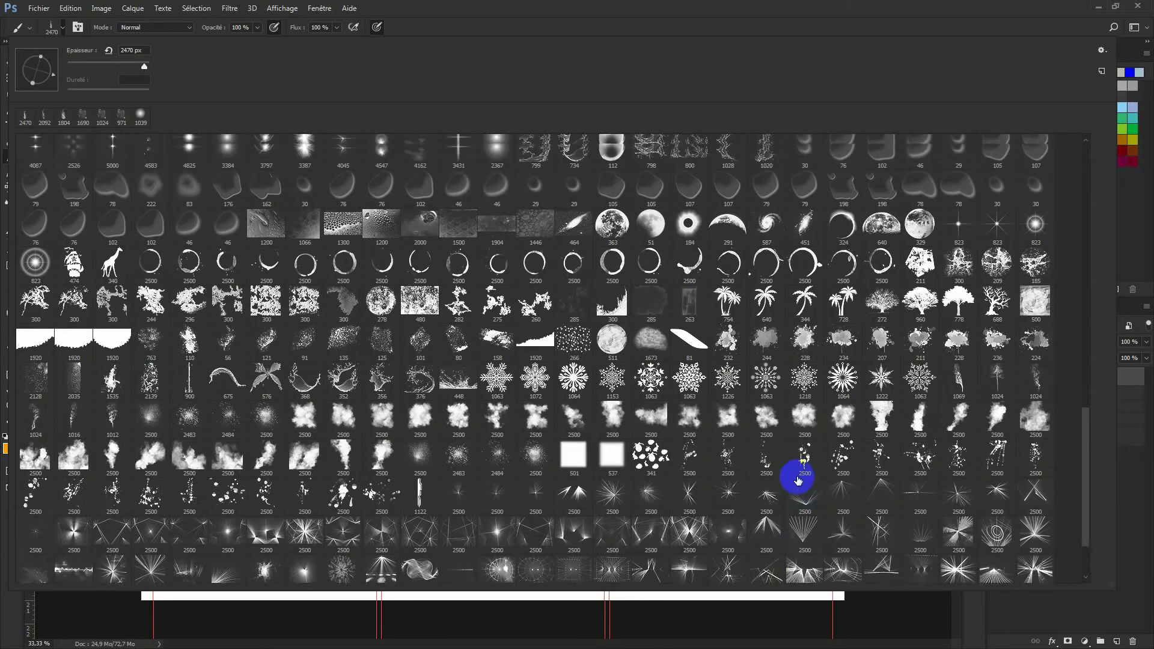
scroll(799, 479, "up", 5)
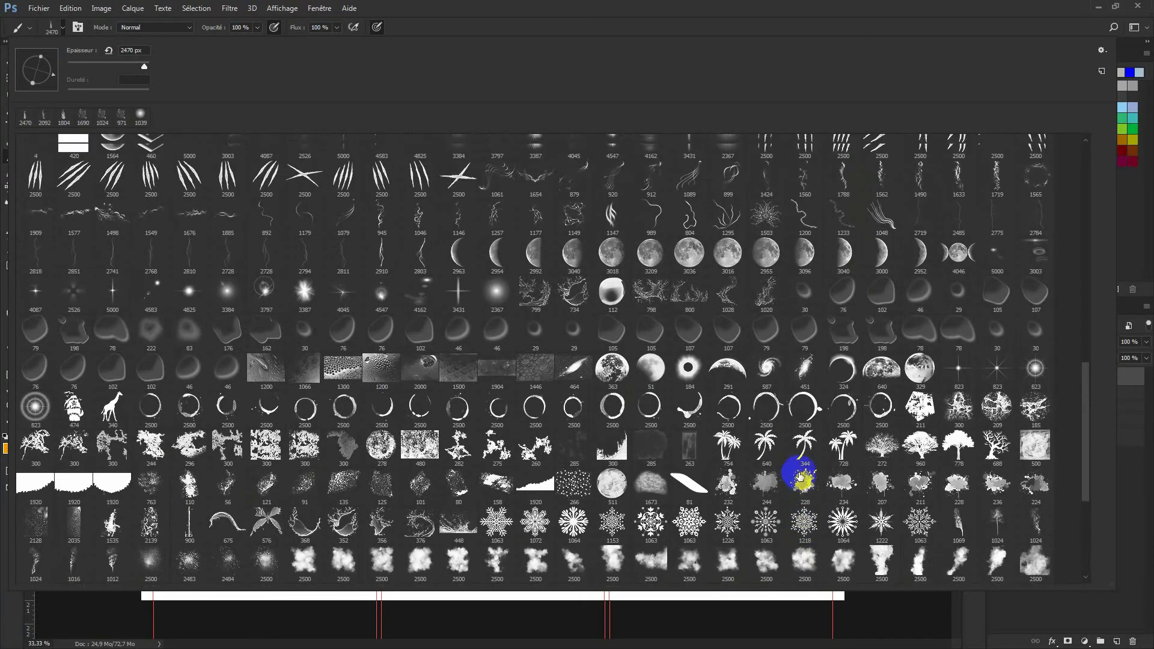
scroll(800, 476, "up", 5)
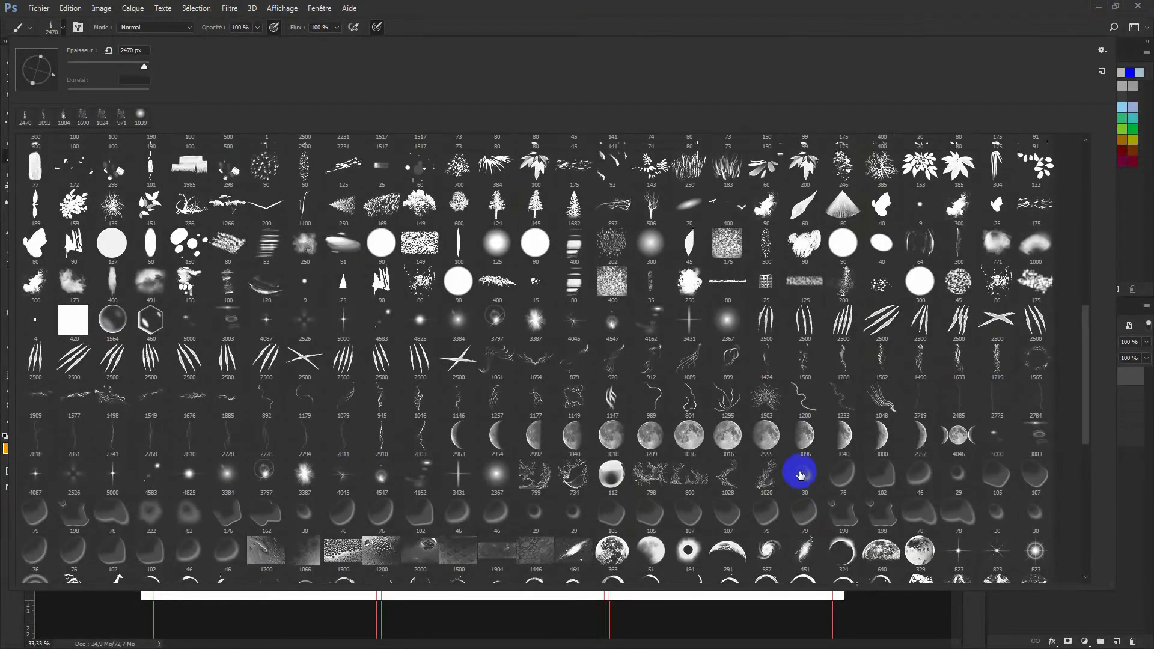
scroll(803, 473, "up", 1)
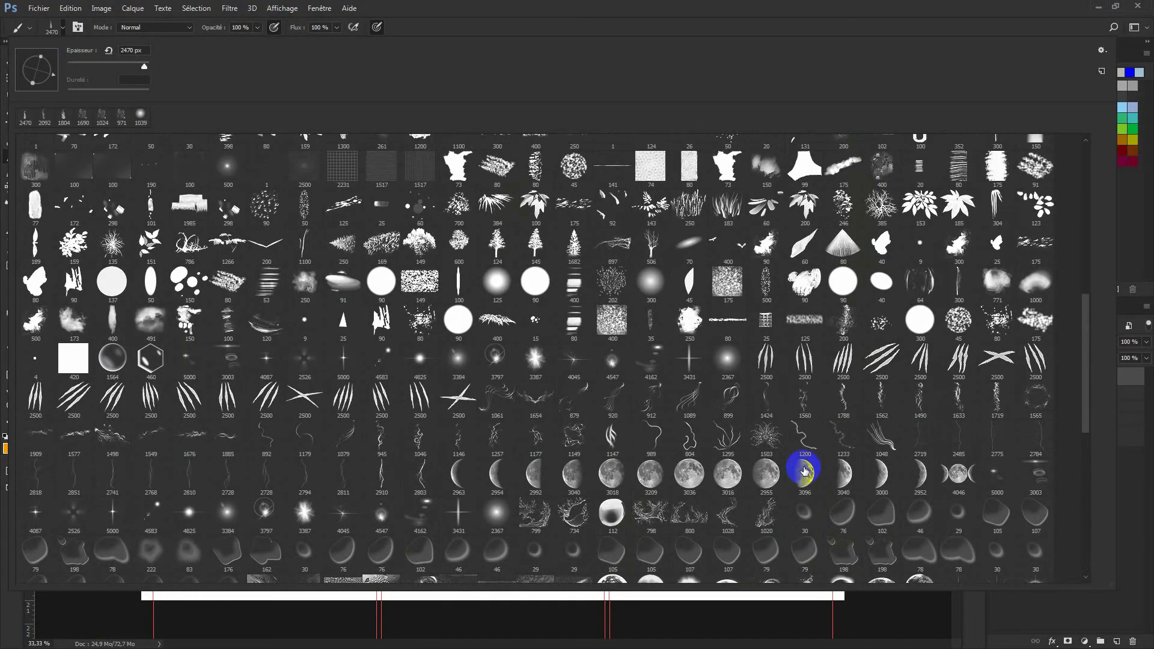
scroll(805, 470, "up", 2)
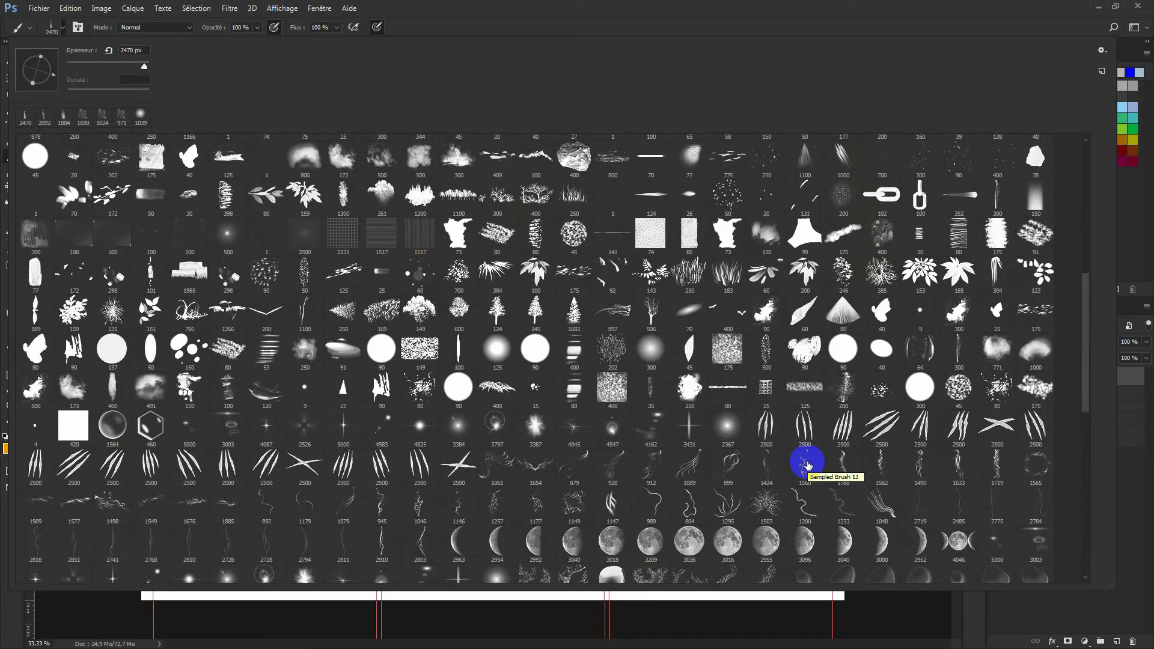
scroll(807, 465, "up", 1)
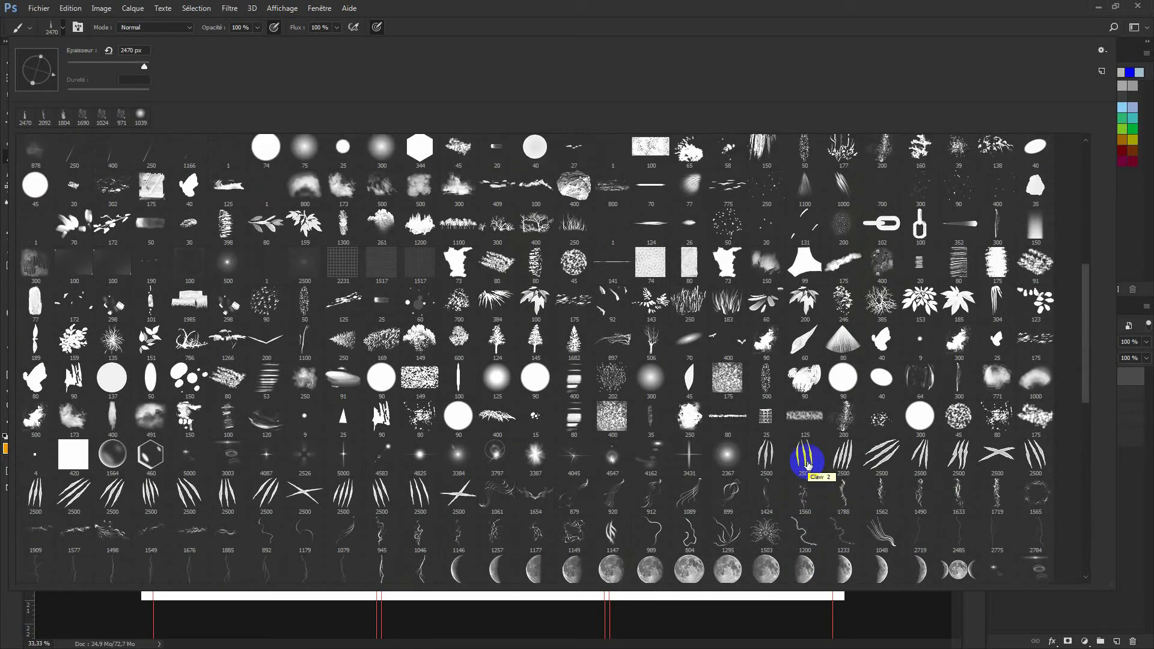
scroll(808, 464, "up", 4)
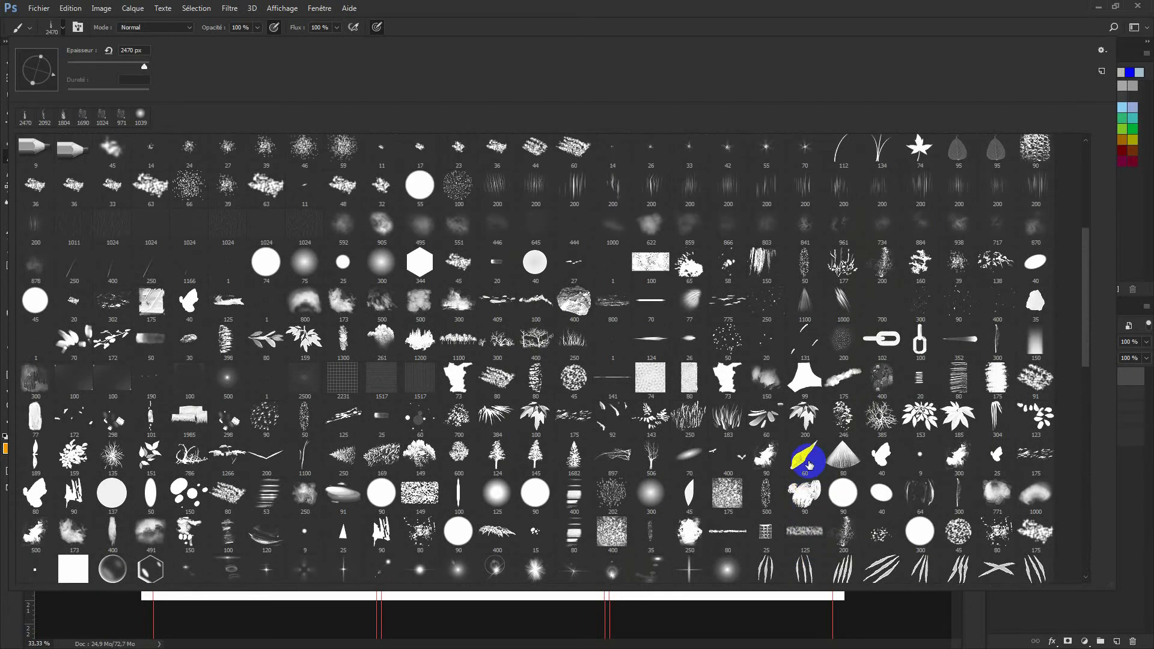
scroll(809, 465, "up", 1)
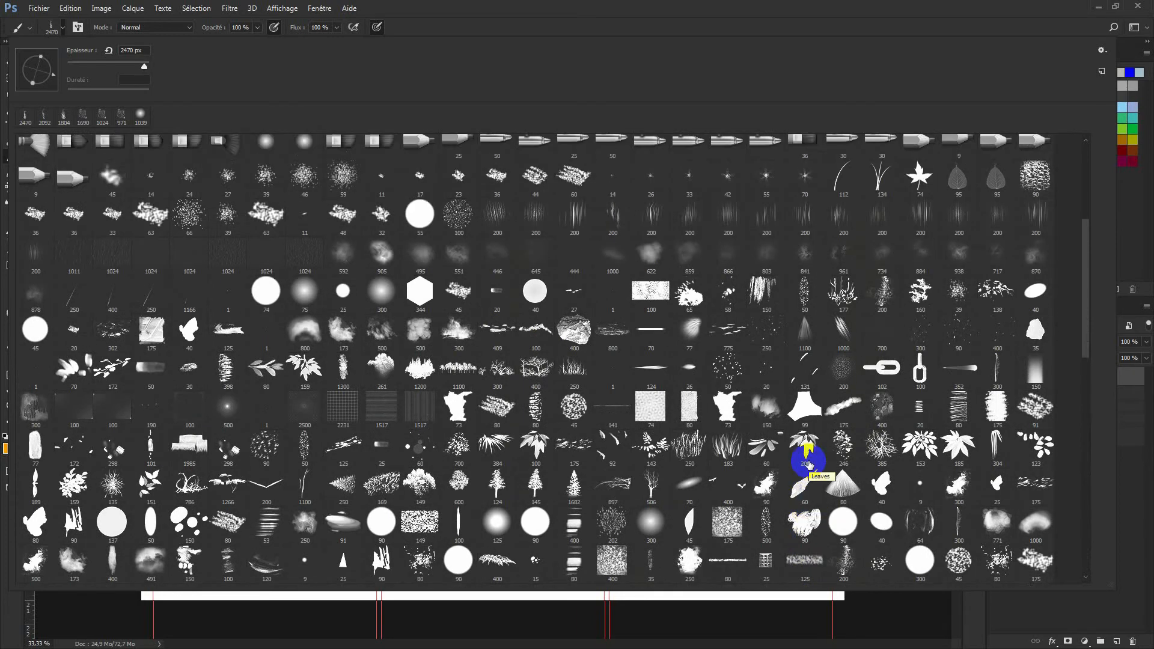
scroll(810, 463, "down", 5)
scroll(815, 462, "down", 7)
scroll(815, 462, "down", 6)
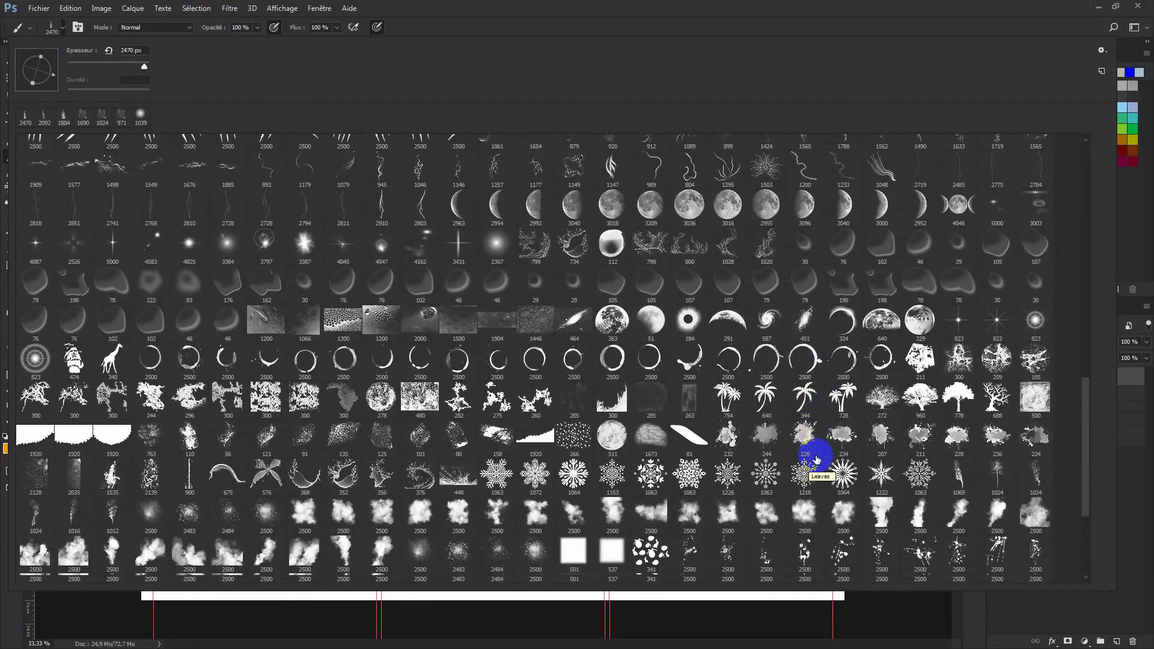
scroll(817, 459, "down", 1)
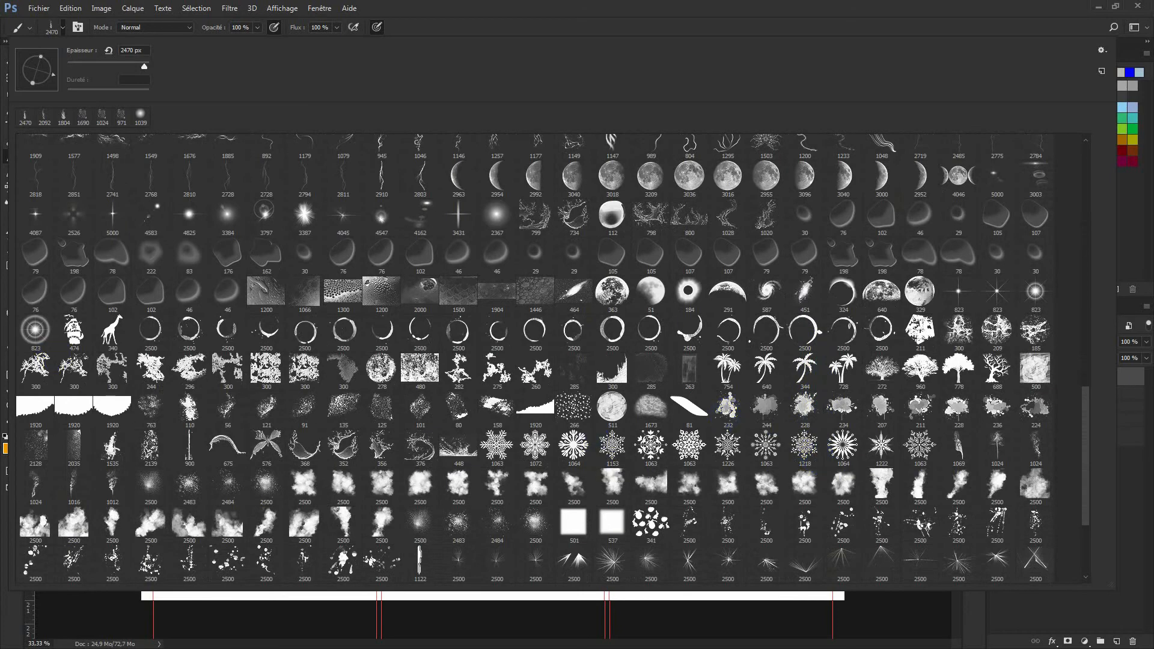
double_click(382, 407)
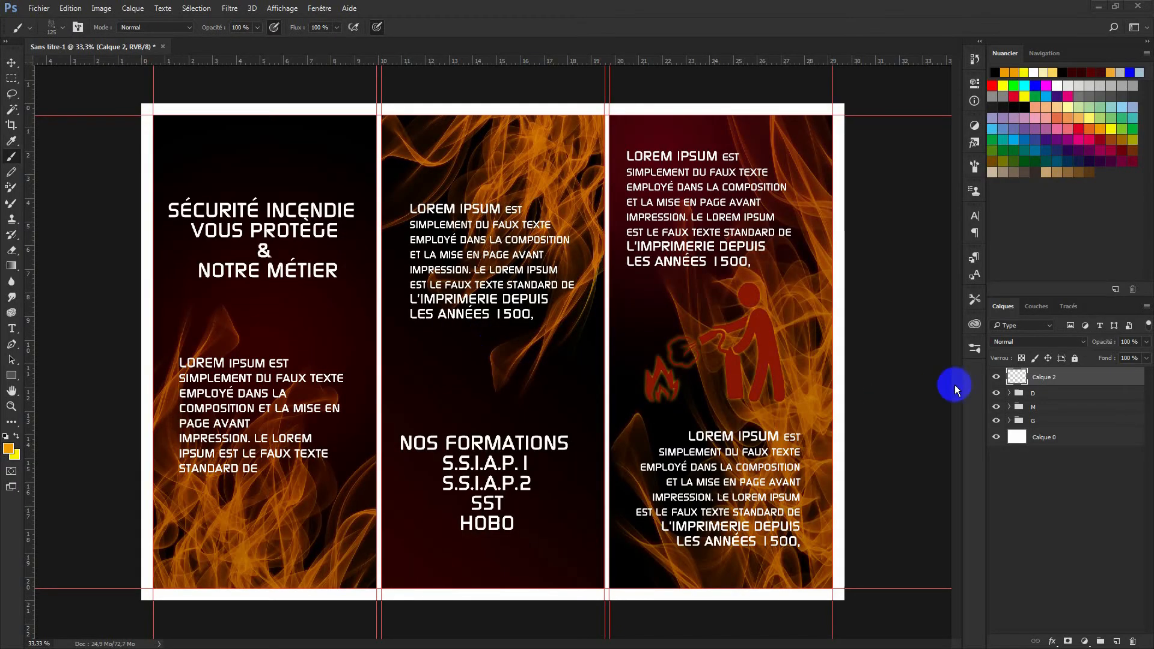
Enlarge the splatter brush to about 2100 px and set its spacing (Pas) to 53%.
mouse_move(407, 408)
left_mouse_down()
mouse_move(628, 374)
mouse_move(721, 335)
mouse_move(742, 347)
mouse_move(675, 350)
left_mouse_up()
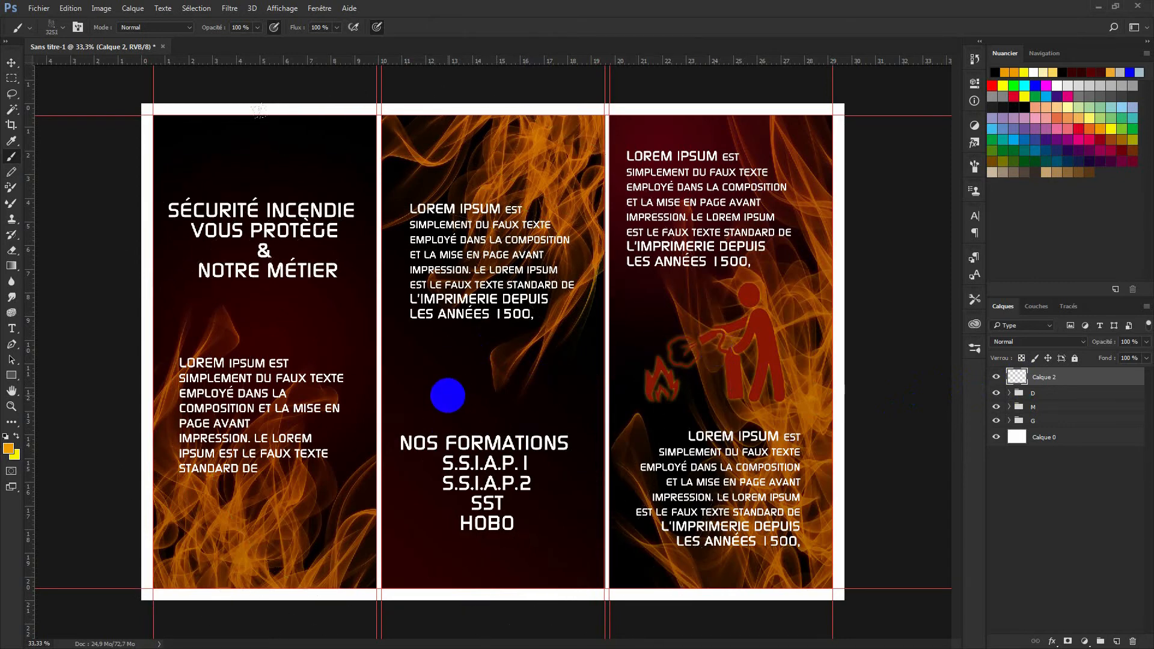
left_click_drag(532, 376, 416, 381)
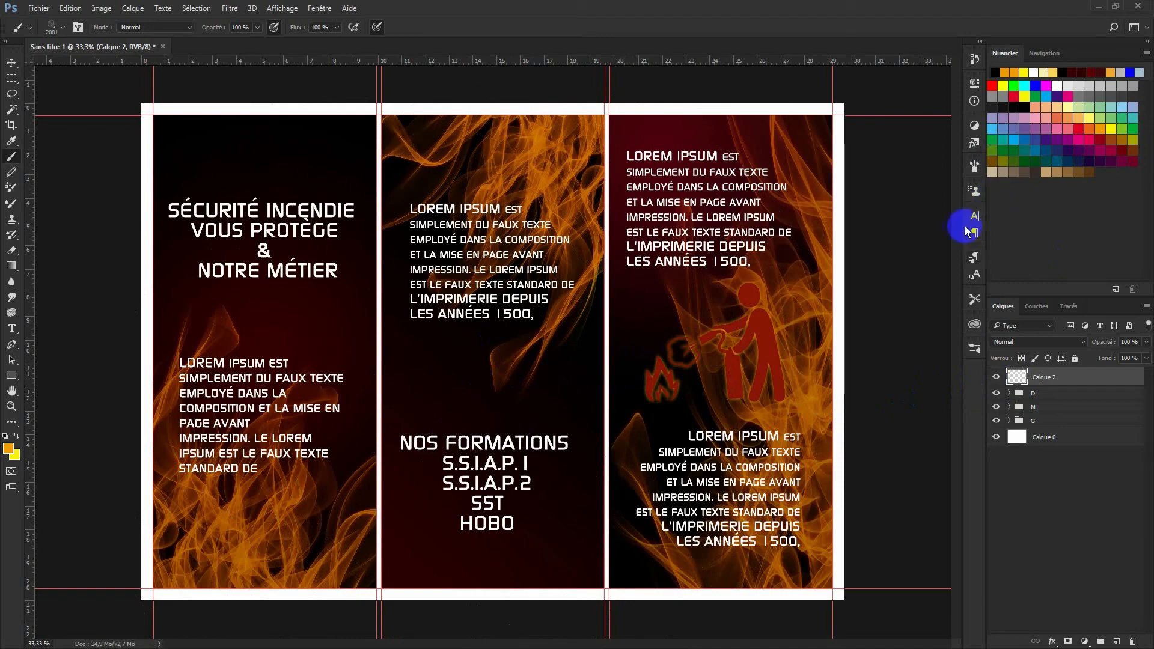
left_click(975, 167)
left_click_drag(825, 380, 846, 377)
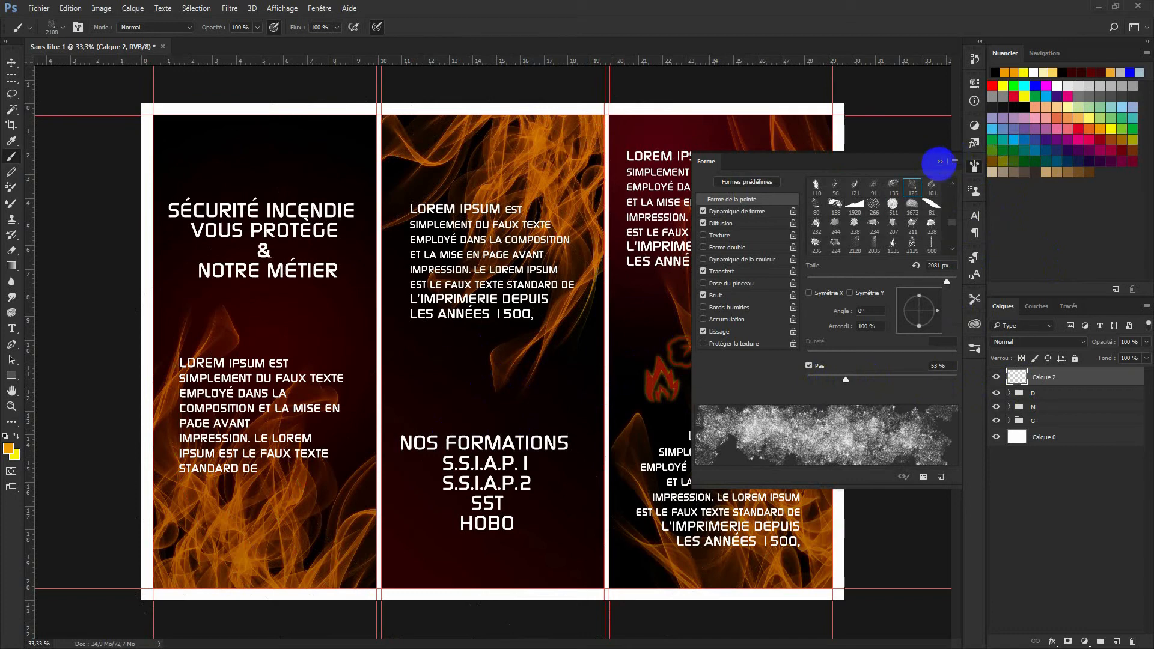
left_click(937, 164)
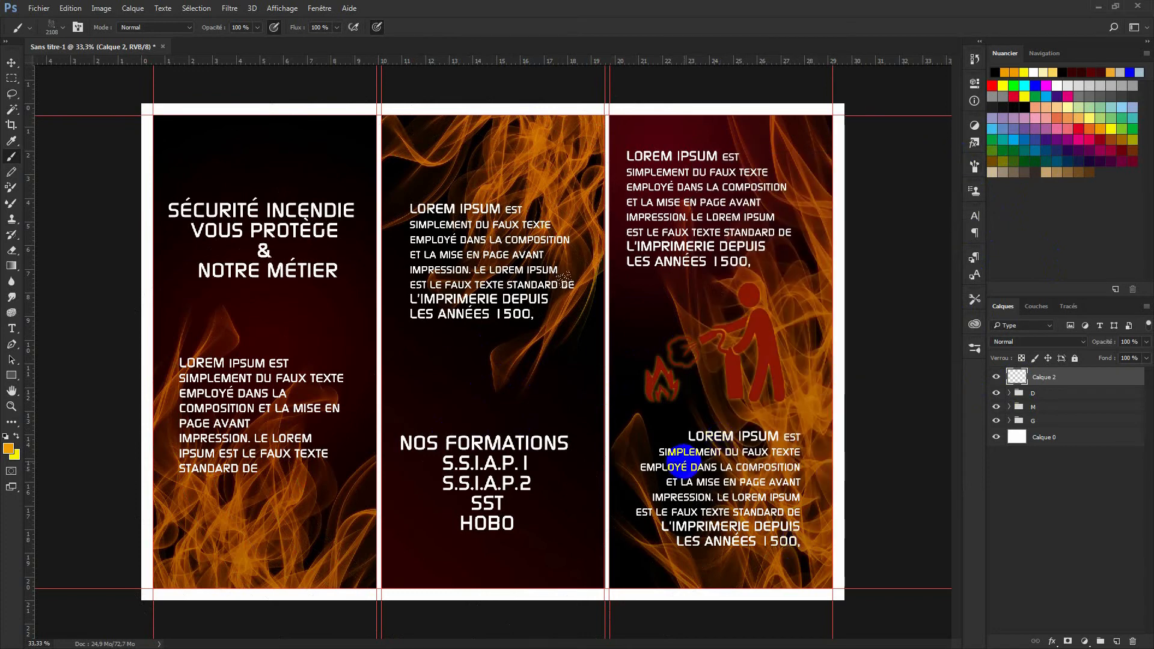
Sample the dark red near the upper edge of the right panel and paint splatters across all three panels on Calque 2.
key("i")
left_click(654, 137)
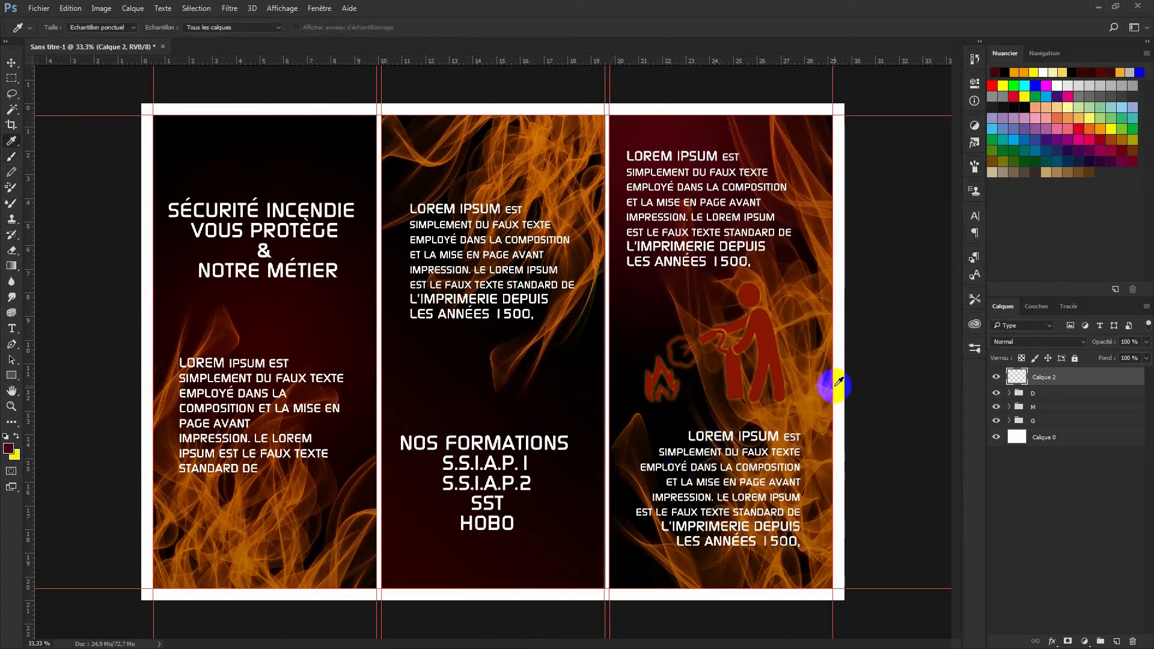
key("b")
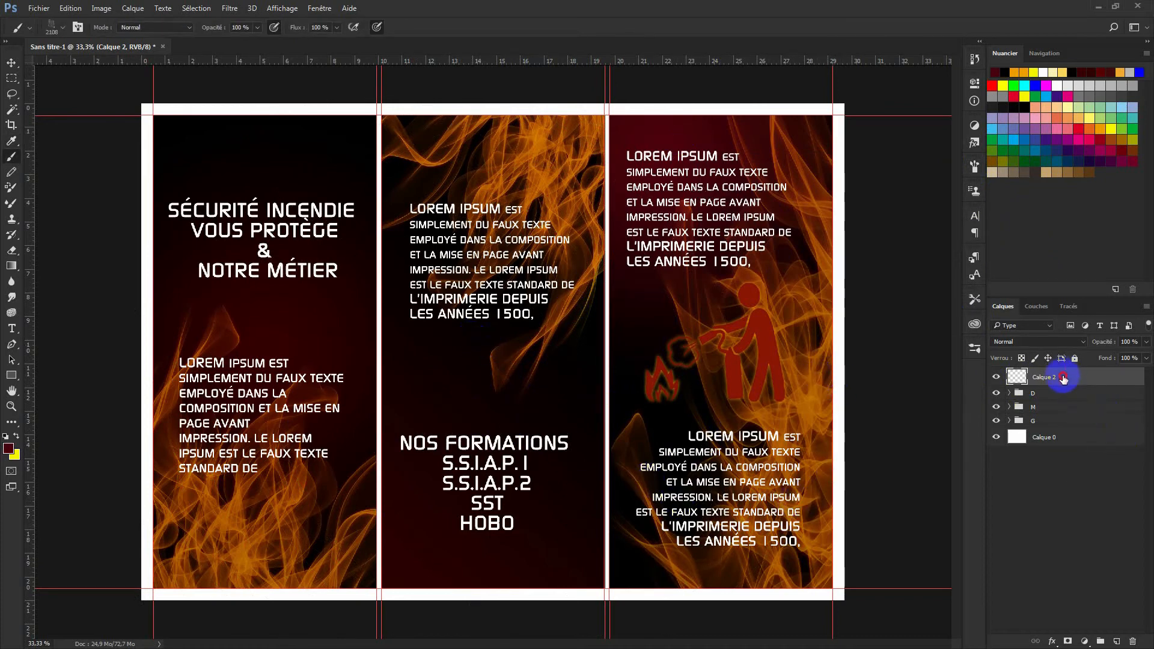
mouse_move(173, 238)
left_mouse_down()
mouse_move(535, 309)
mouse_move(922, 405)
left_mouse_up()
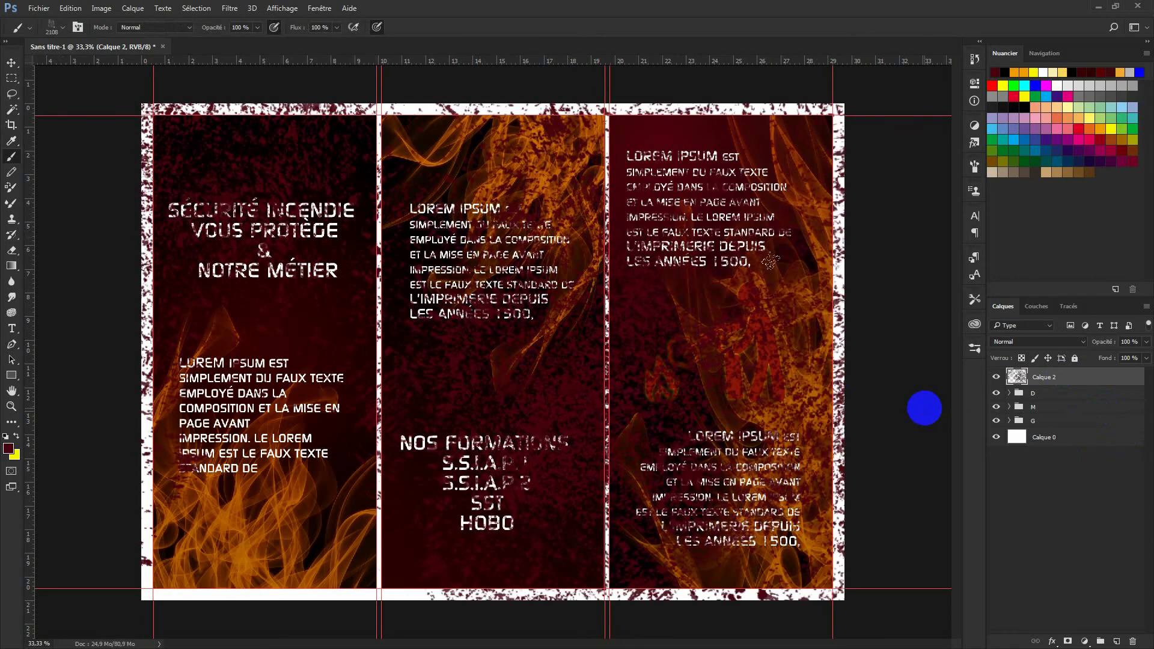
Add a dark red #4c0207 colour overlay (Incrustation couleur) to Calque 2 in Normal mode at 100% opacity.
double_click(1123, 386)
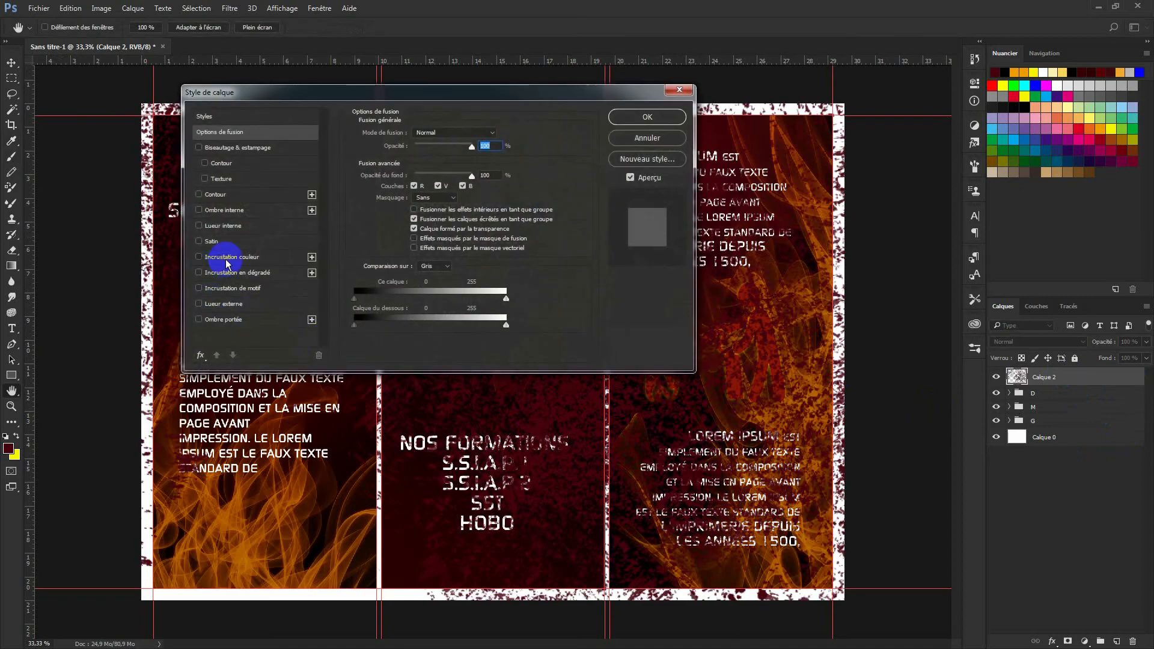
left_click(228, 257)
left_click(503, 134)
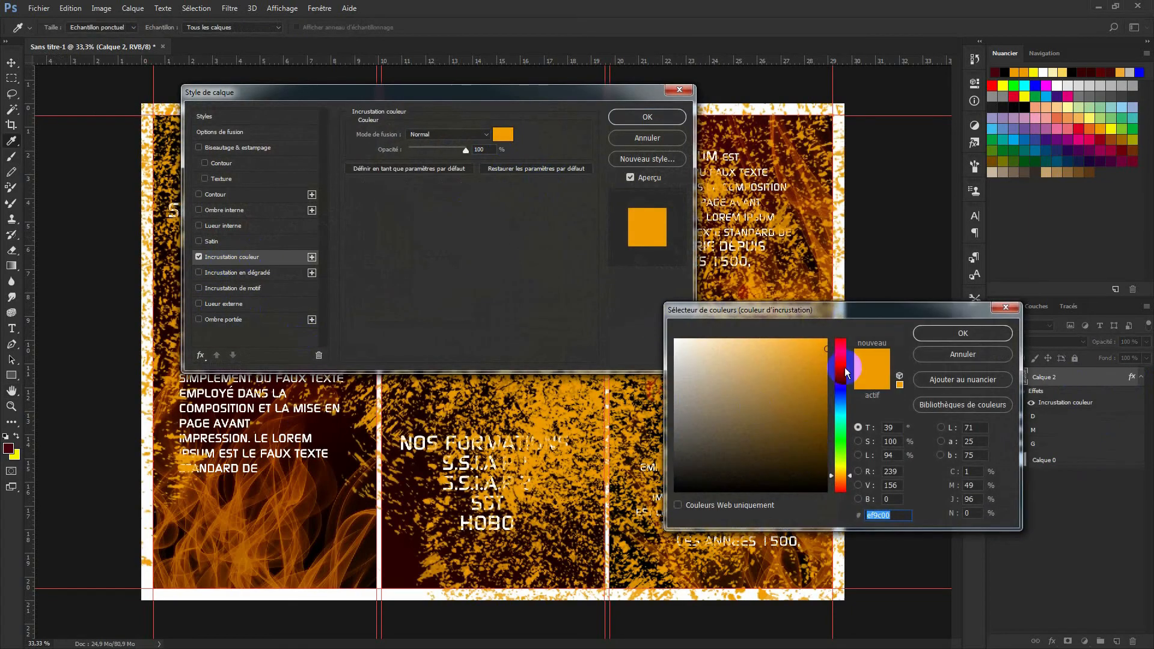
left_click(840, 341)
left_click(819, 425)
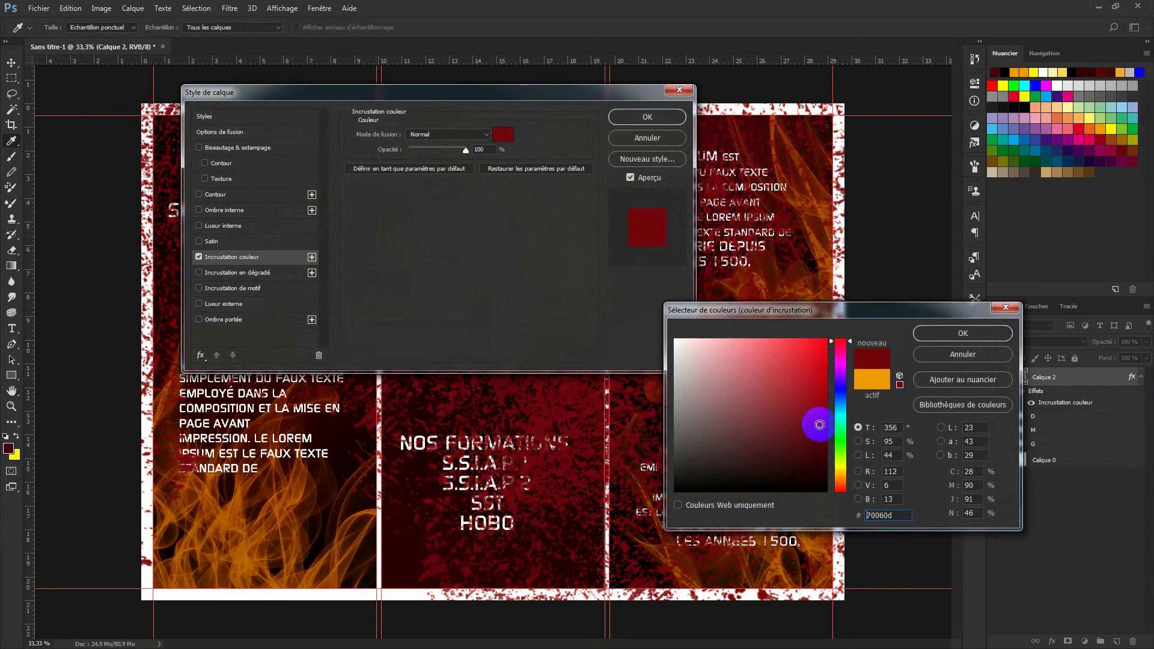
left_click(820, 438)
left_click(824, 446)
left_click(944, 332)
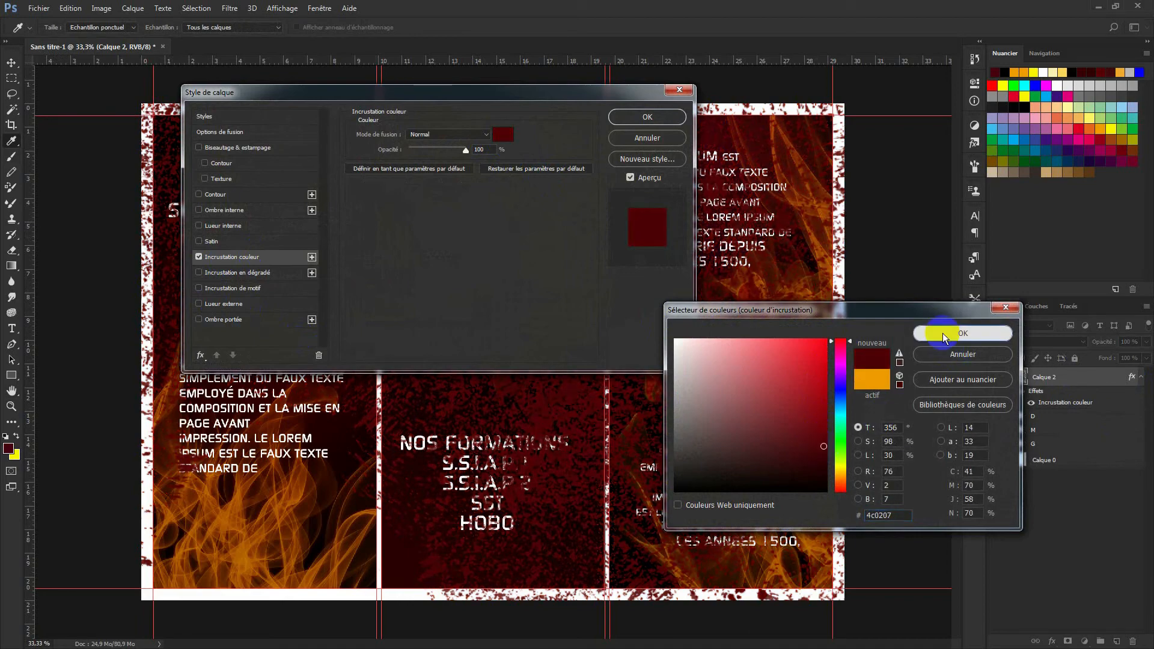
left_click(645, 117)
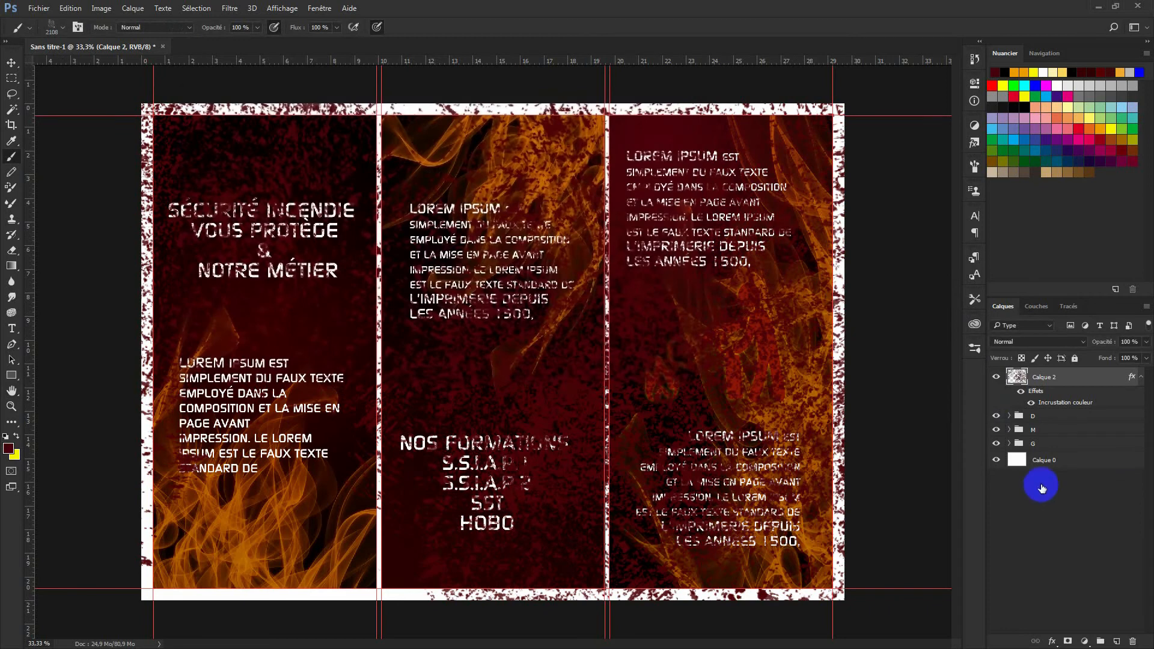
Convert Calque 2 to a smart object and duplicate it twice.
right_click(1072, 381)
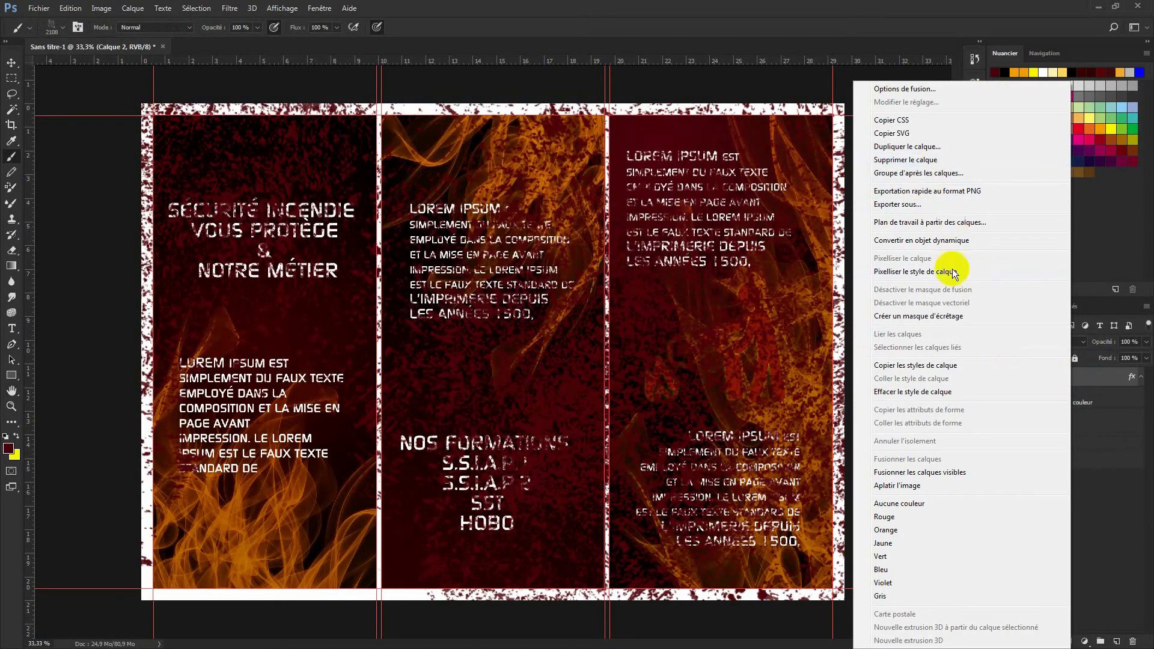
left_click(922, 241)
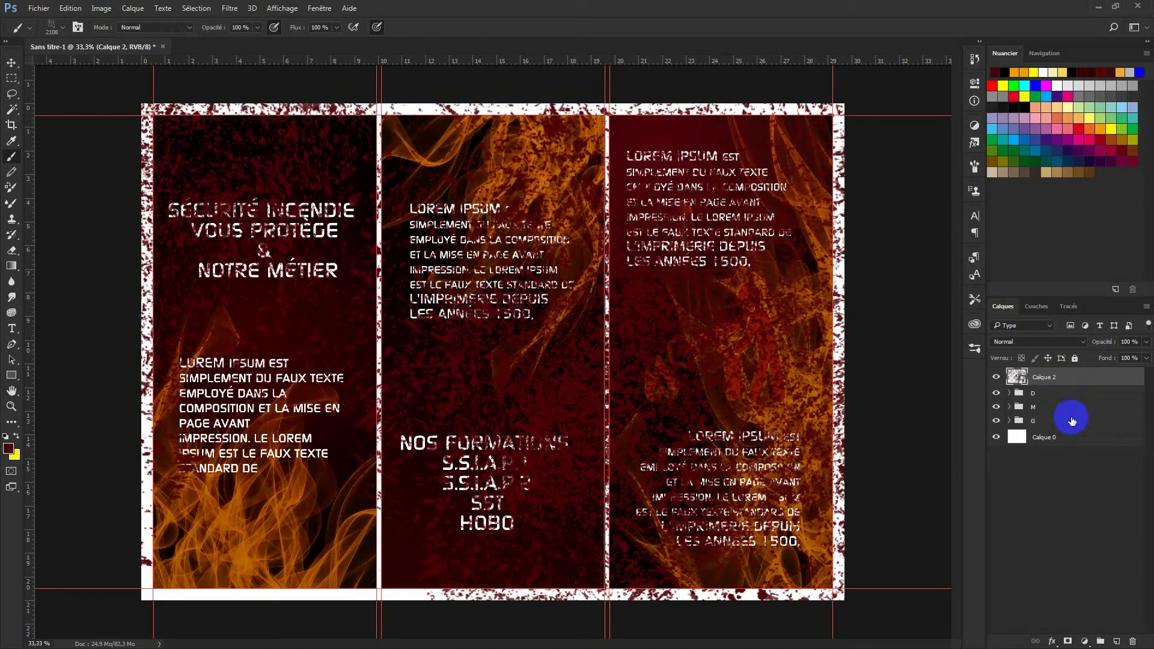
left_click(1057, 377)
key("ctrl+j")
key("ctrl+j")
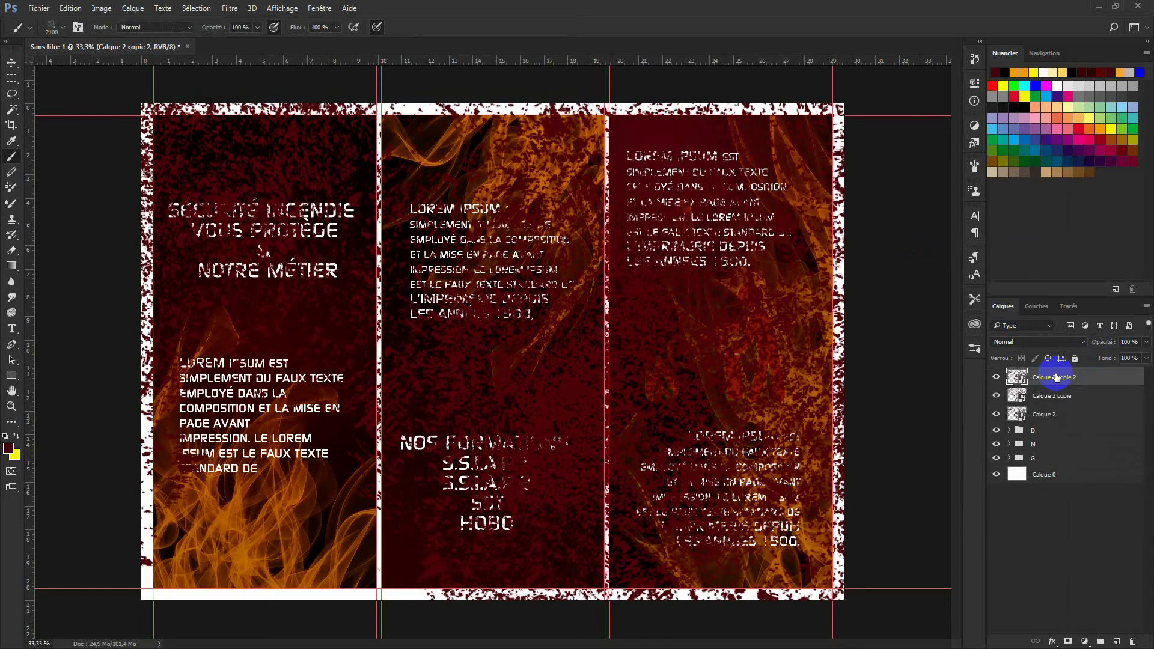
Move Calque 2 to the top of group G and mask it to the shape of Rectangle 1.
left_click(1010, 458)
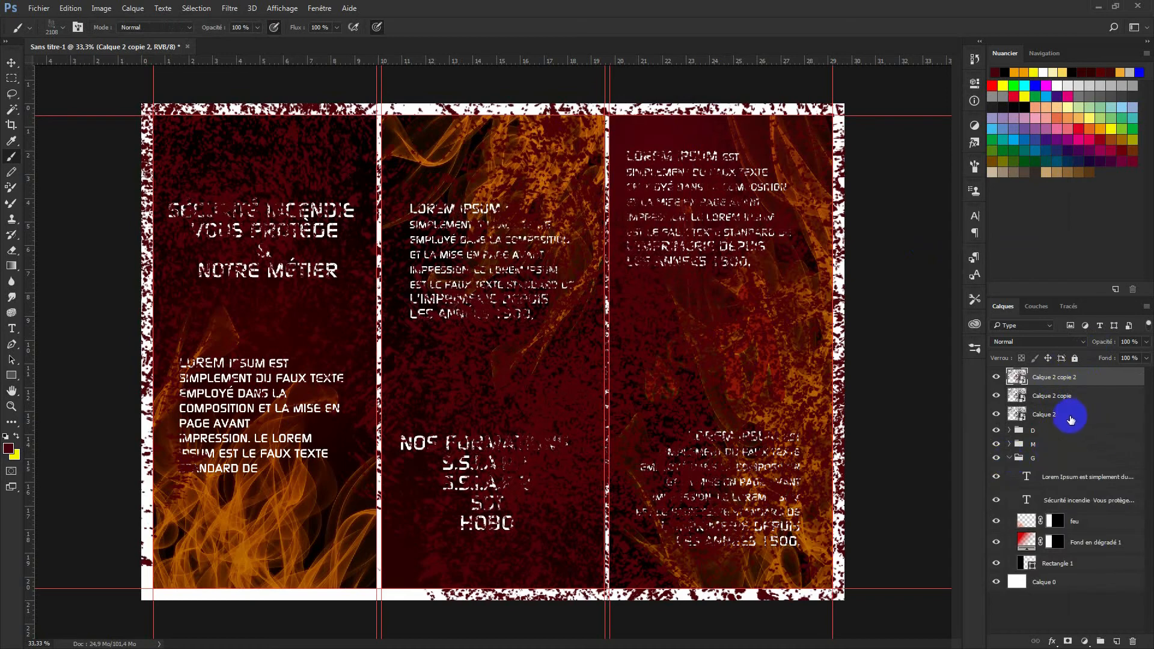
left_click_drag(1060, 415, 1058, 471)
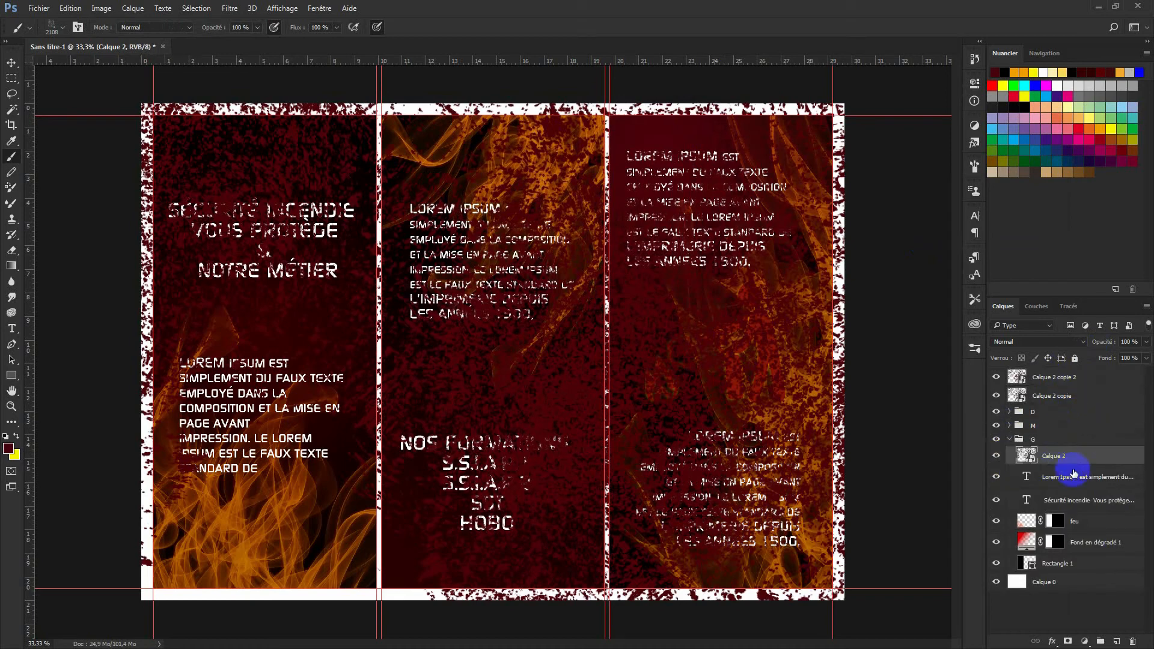
left_click_drag(1033, 545, 1031, 565)
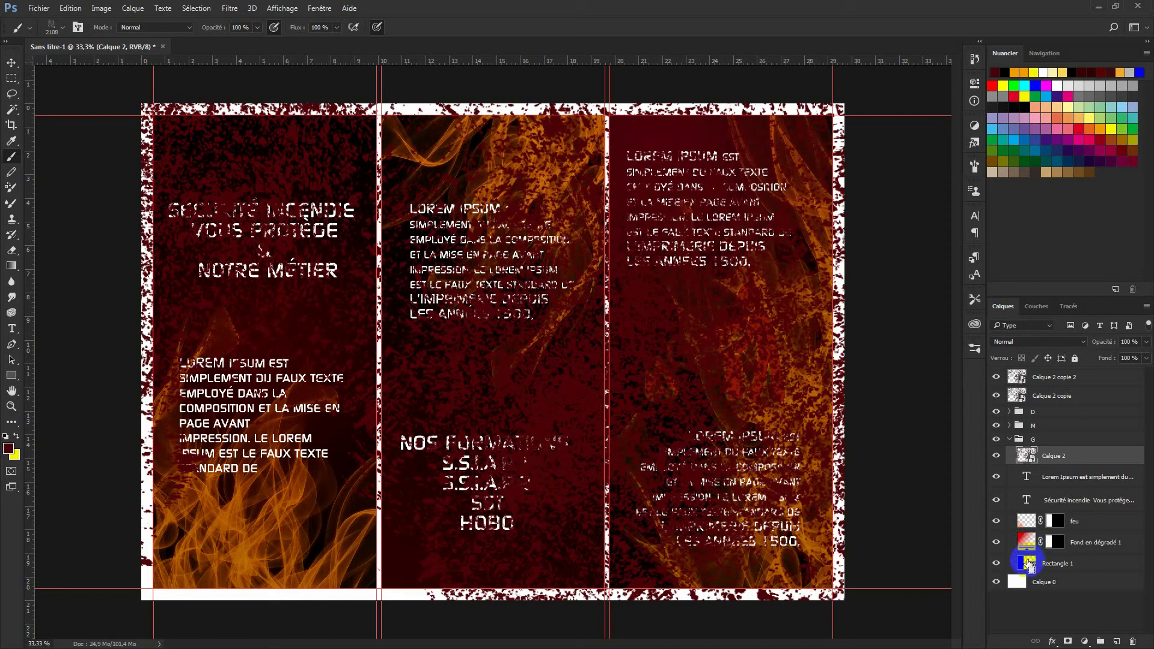
left_click(1028, 564, "ctrl")
left_click(1068, 641)
Move Calque 2 copie to the top of group M and mask it to the shape of Rectangle 1 copie.
left_click(1009, 425)
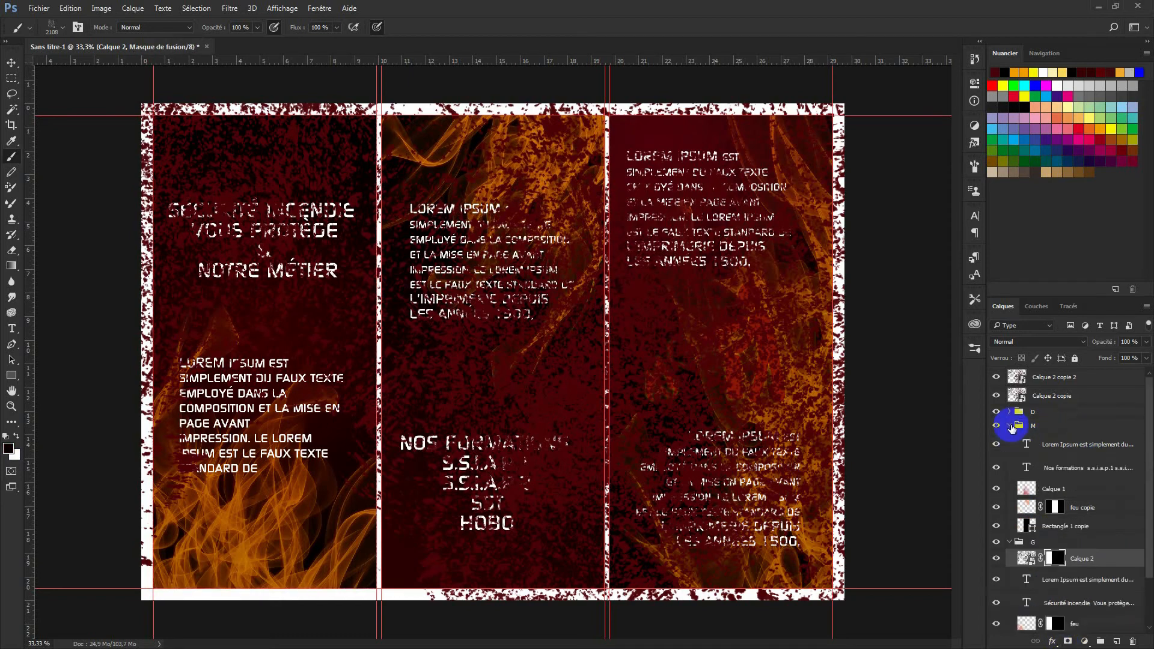
left_click_drag(1048, 393, 1056, 439)
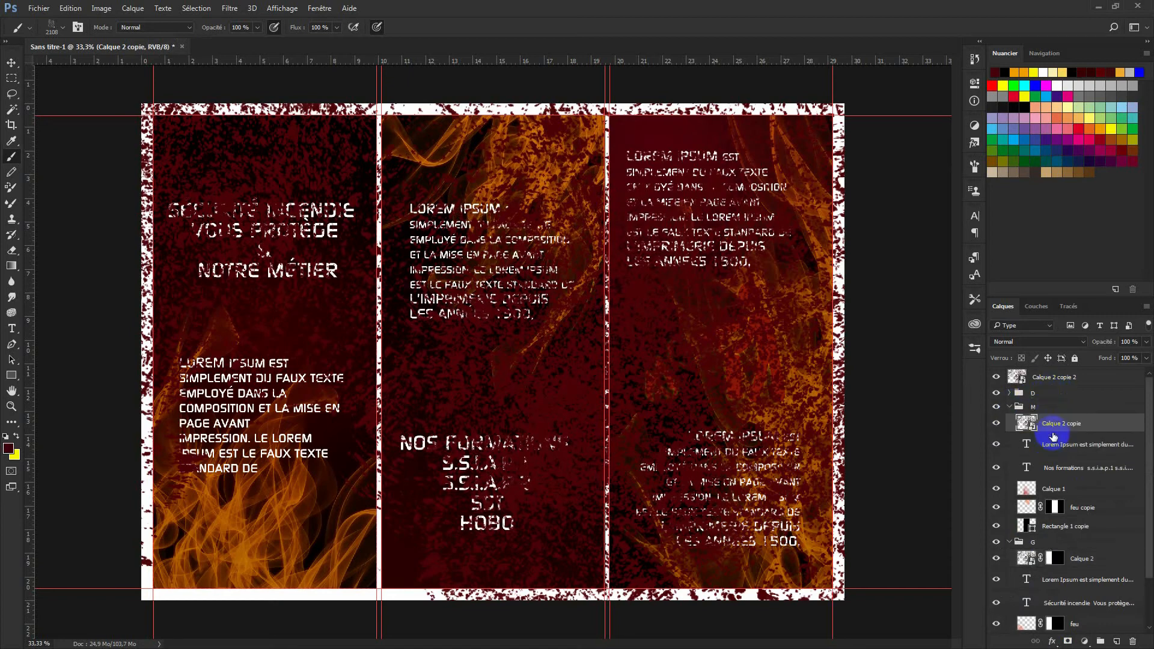
left_click(1030, 527, "ctrl")
left_click(1067, 641)
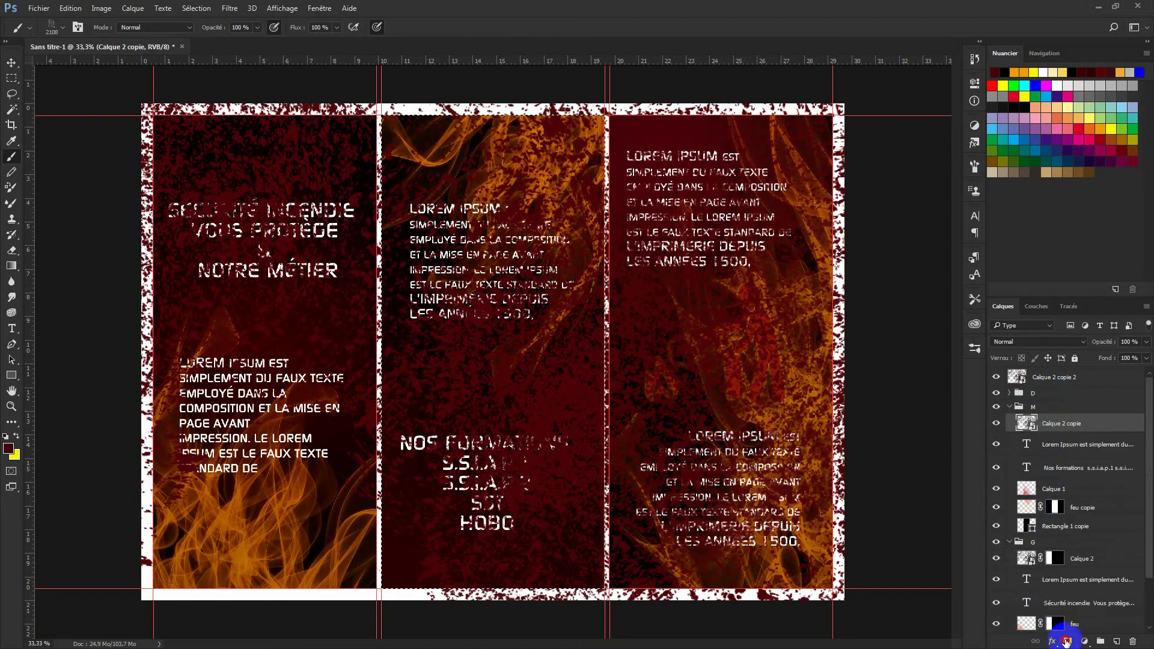
Move Calque 2 copie 2 to the top of group D and mask it to the shape of Rectangle 1 copie 2.
left_click(1010, 393)
left_click_drag(1042, 377, 1050, 400)
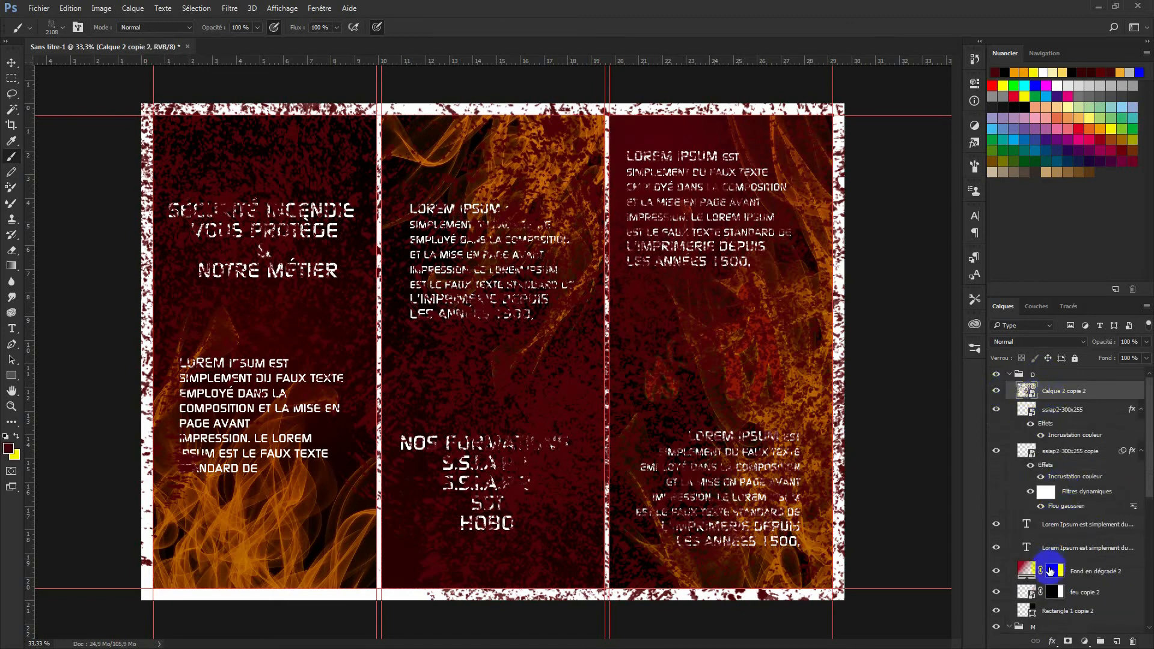
scroll(1093, 455, "down", 2)
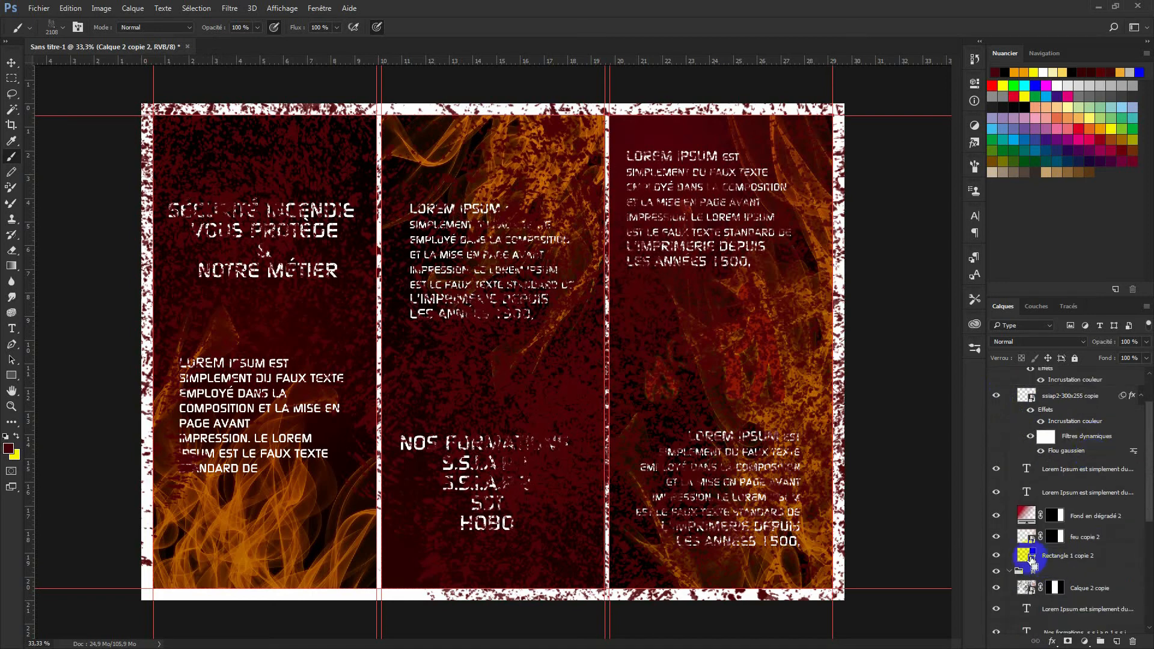
left_click(1067, 642, "alt")
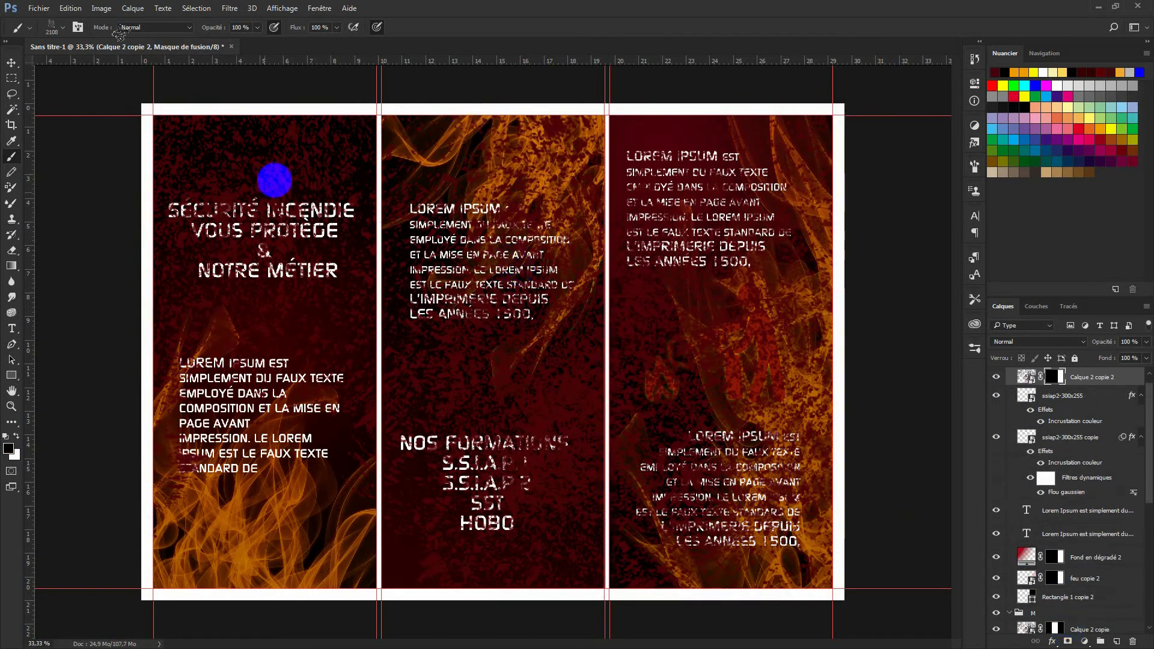
Try lower opacities on Calque 2 copie 2, then return it to 100%.
left_click(1122, 375)
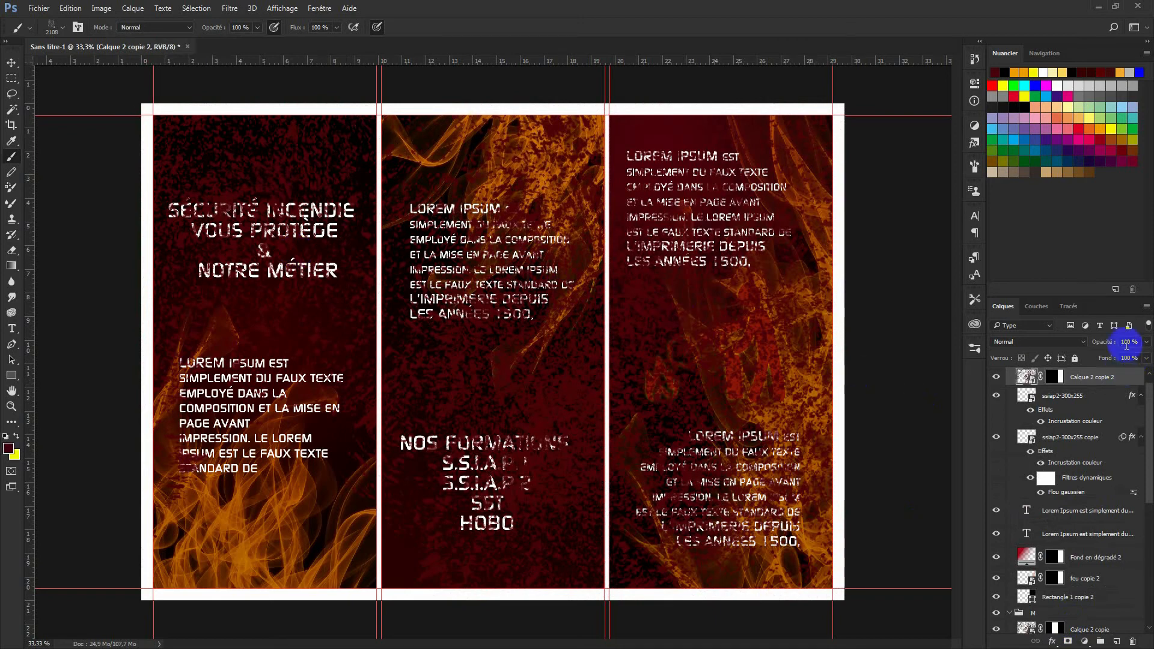
left_click(1131, 342)
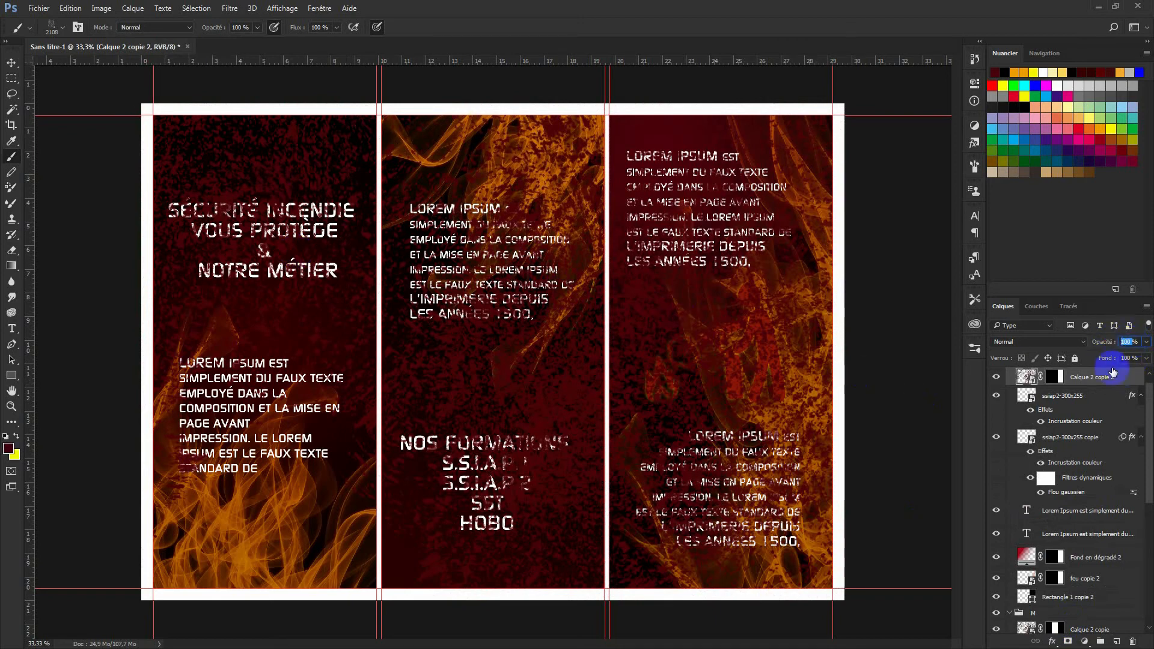
type("80")
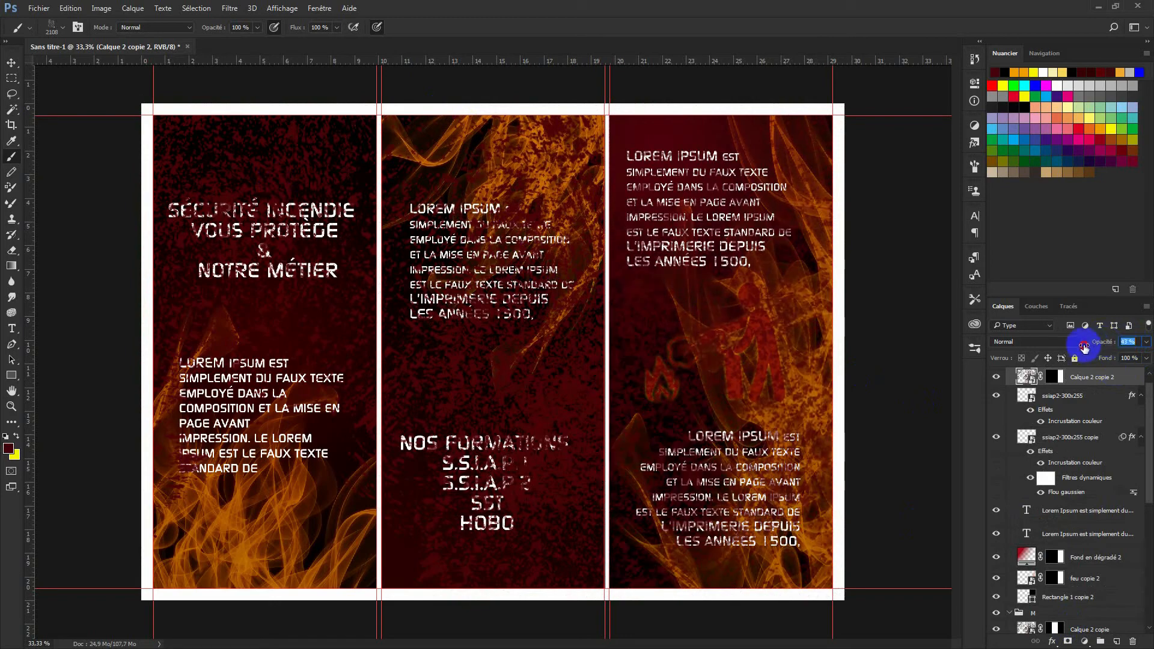
left_click_drag(1102, 341, 1079, 346)
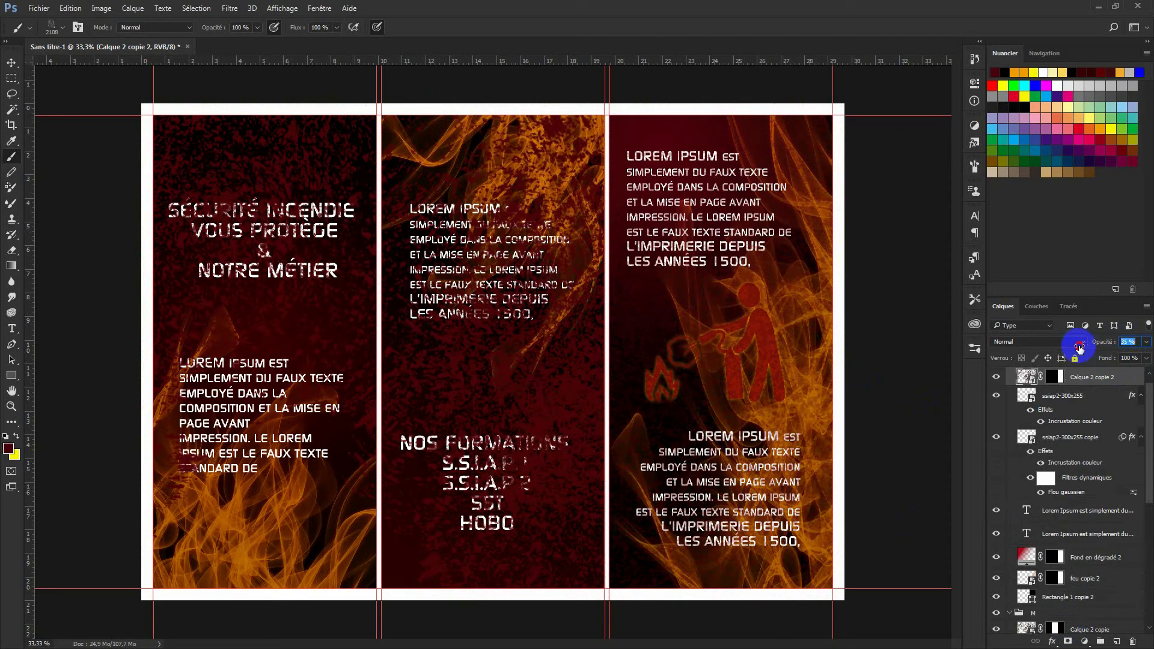
left_click_drag(1080, 347, 1117, 345)
Set Calque 2 copie 2 to Incrustation blending mode at 70% opacity.
left_click(1083, 341)
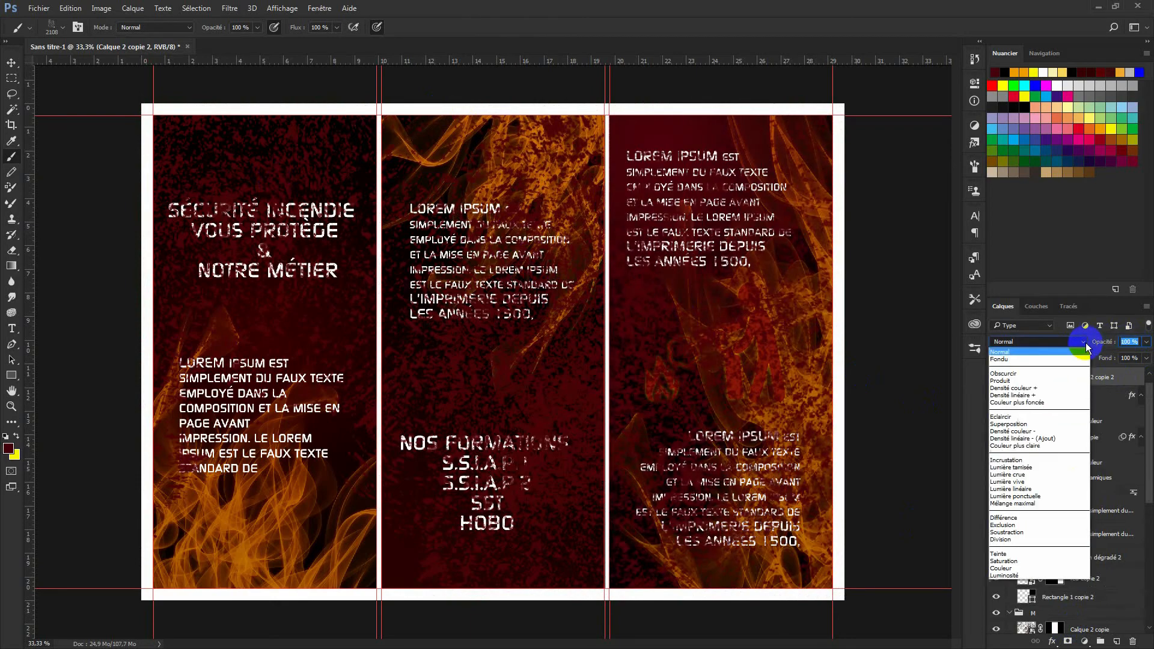
left_click(1032, 461)
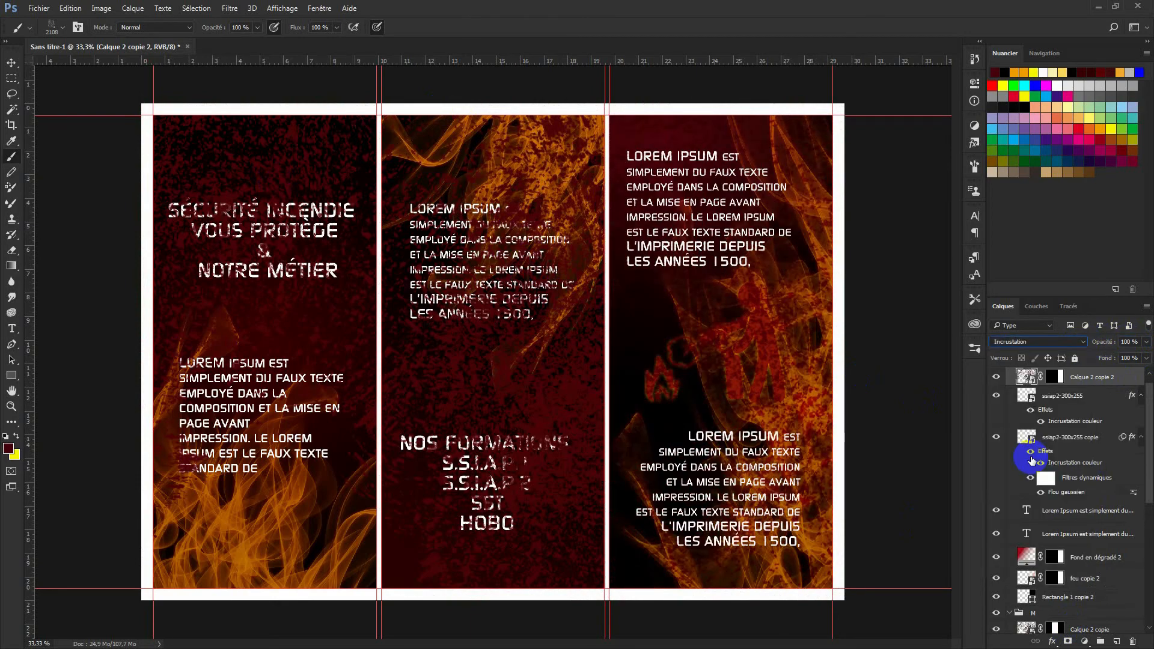
left_click(1128, 341)
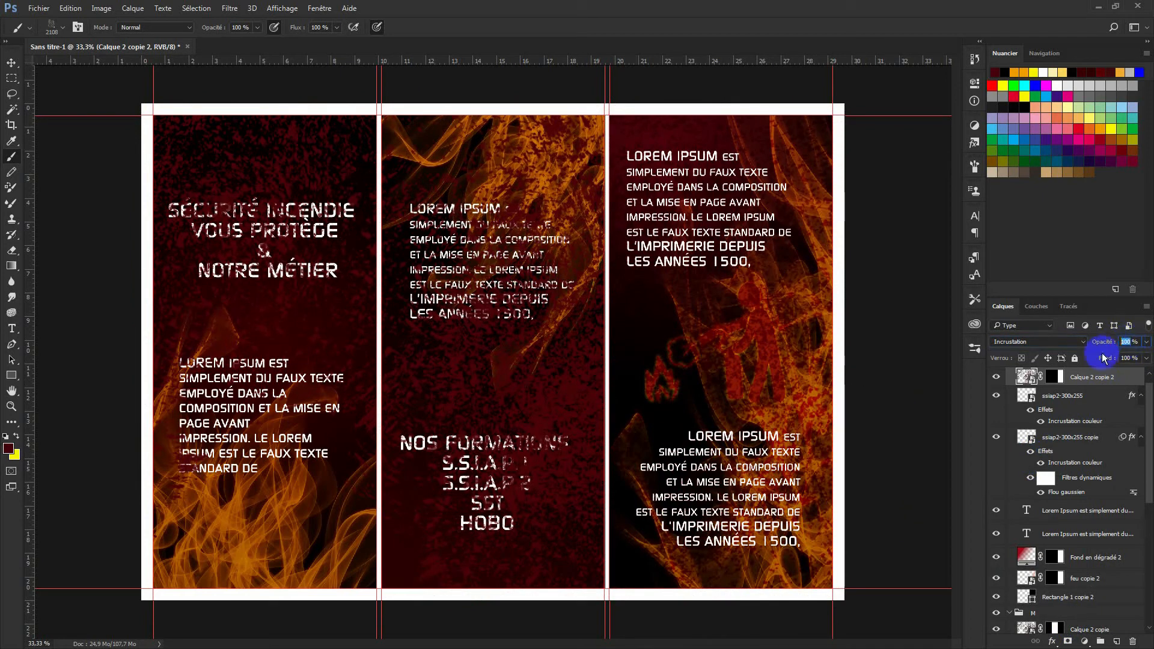
type("70")
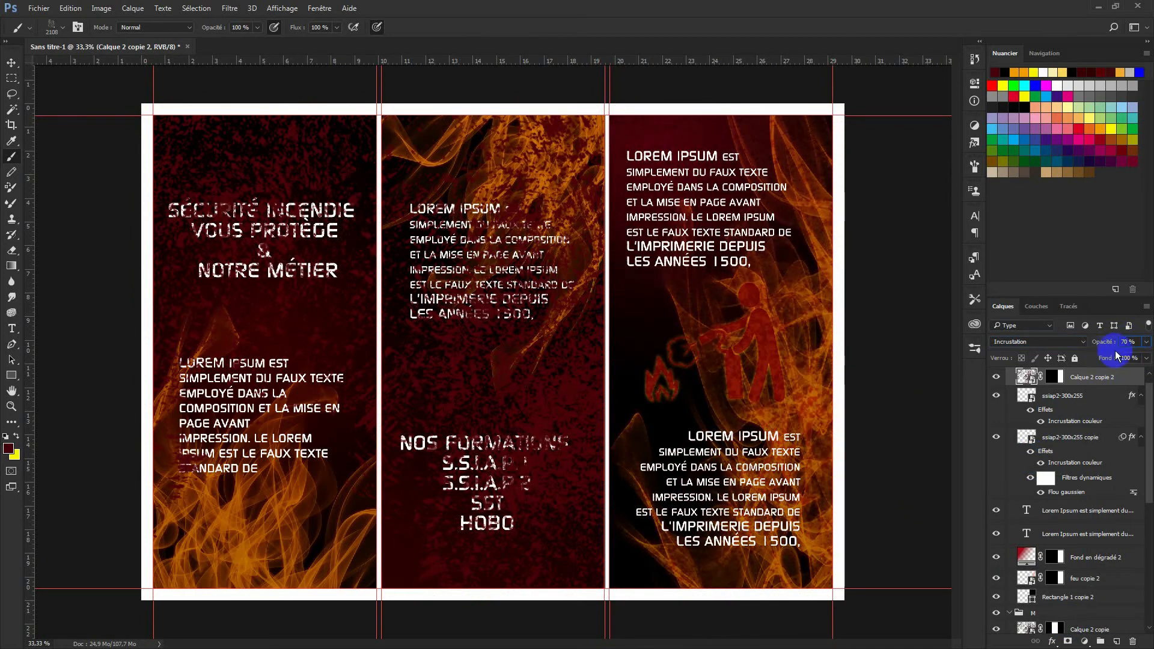
Try Calque 2 copie 2 at different stacking positions above and below Fond en dégradé 2 and feu copie 2, with 42% opacity.
left_click_drag(1109, 376, 1088, 583)
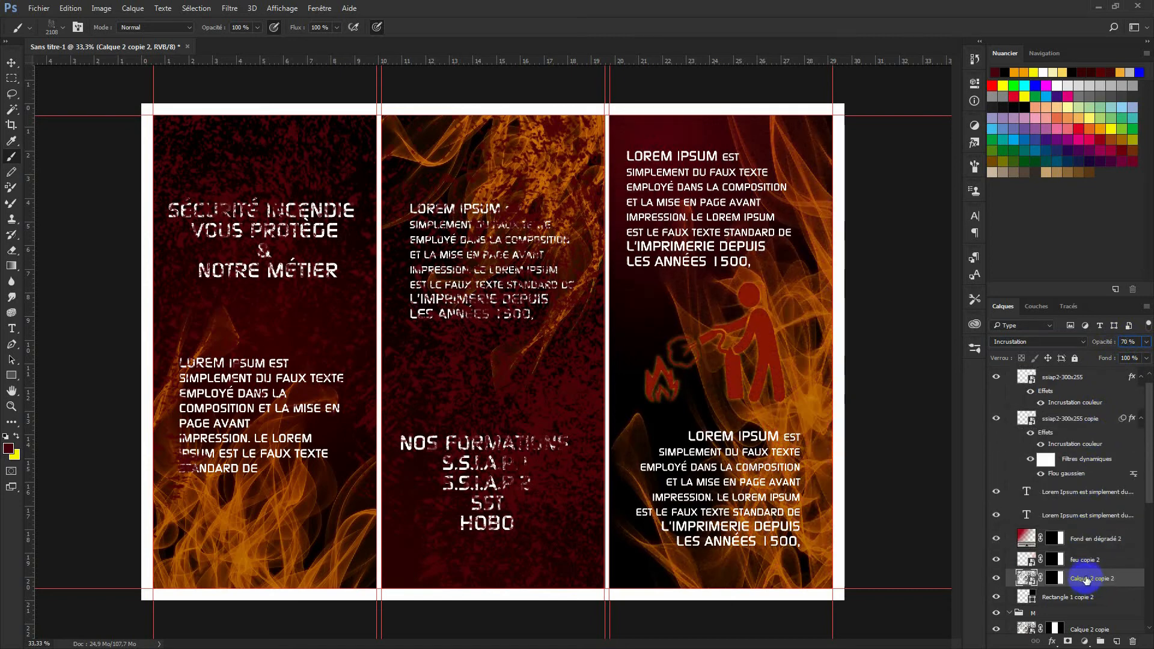
left_click_drag(1082, 578, 1065, 534)
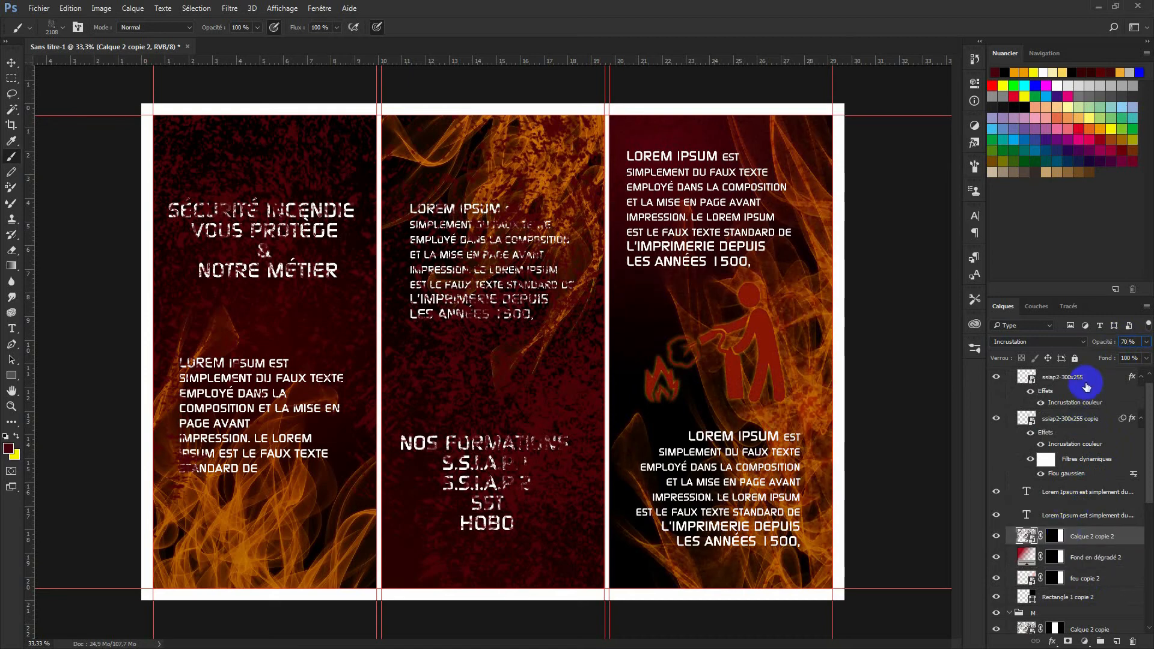
left_click_drag(1084, 537, 1079, 579)
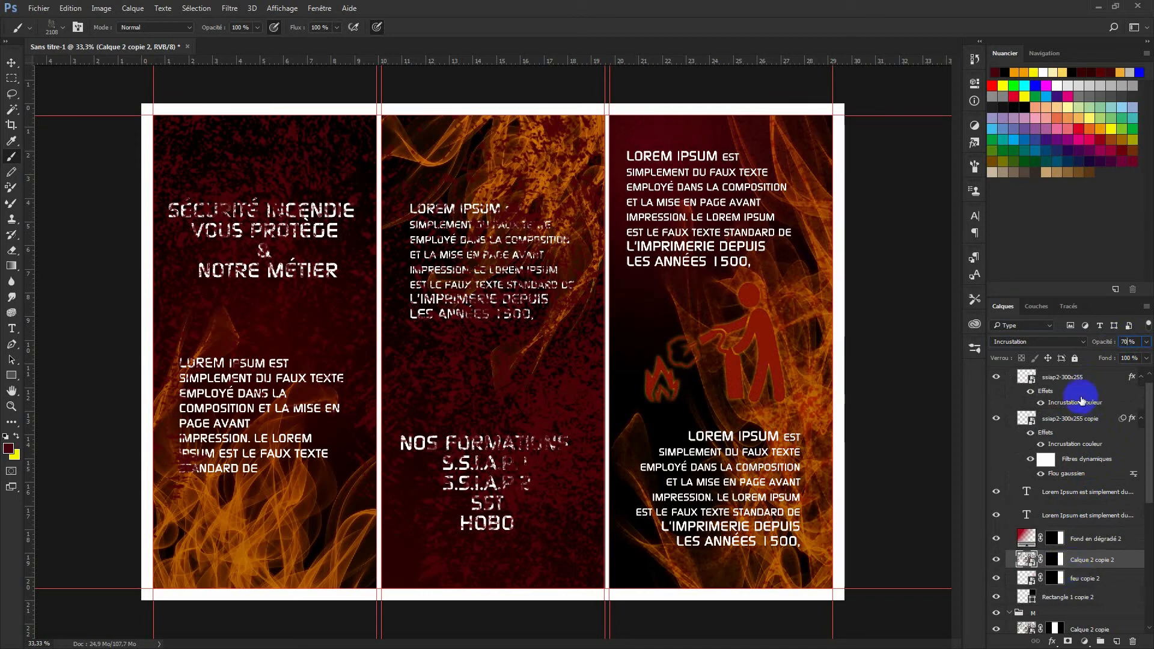
left_click_drag(1100, 341, 1084, 348)
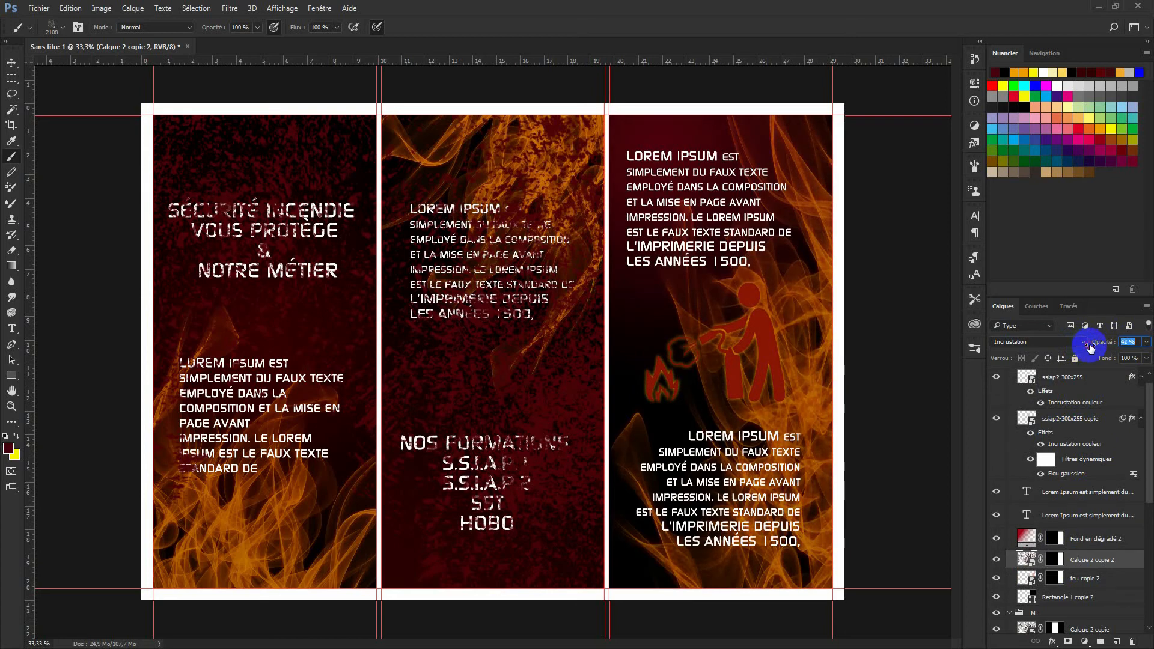
left_click_drag(1087, 551, 1082, 587)
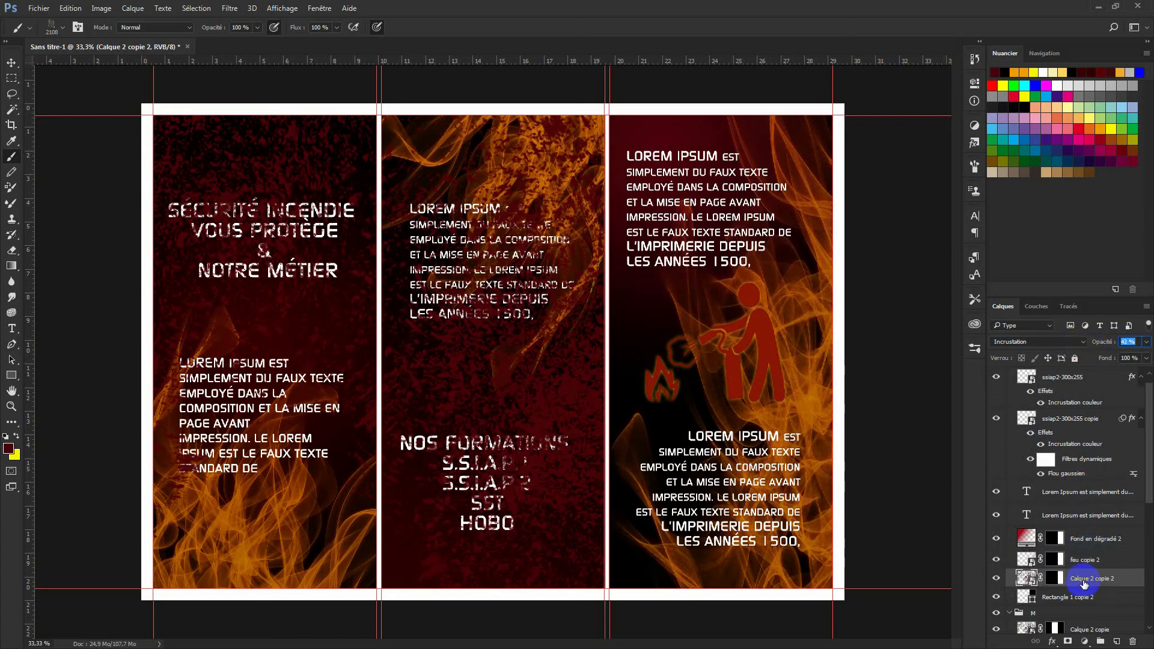
Raise Calque 2 copie 2 to 100% opacity and try the Produit blending mode before returning to Incrustation.
left_click_drag(1102, 342, 1151, 341)
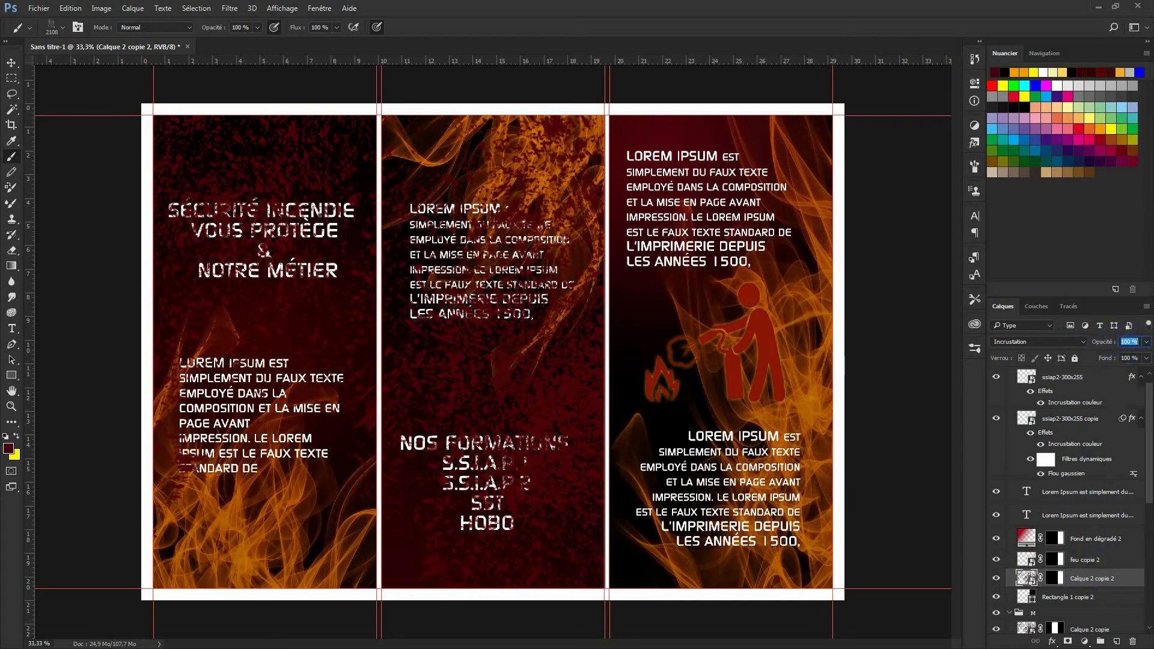
left_click_drag(1101, 341, 1148, 323)
left_click(1097, 342)
left_click(1086, 343)
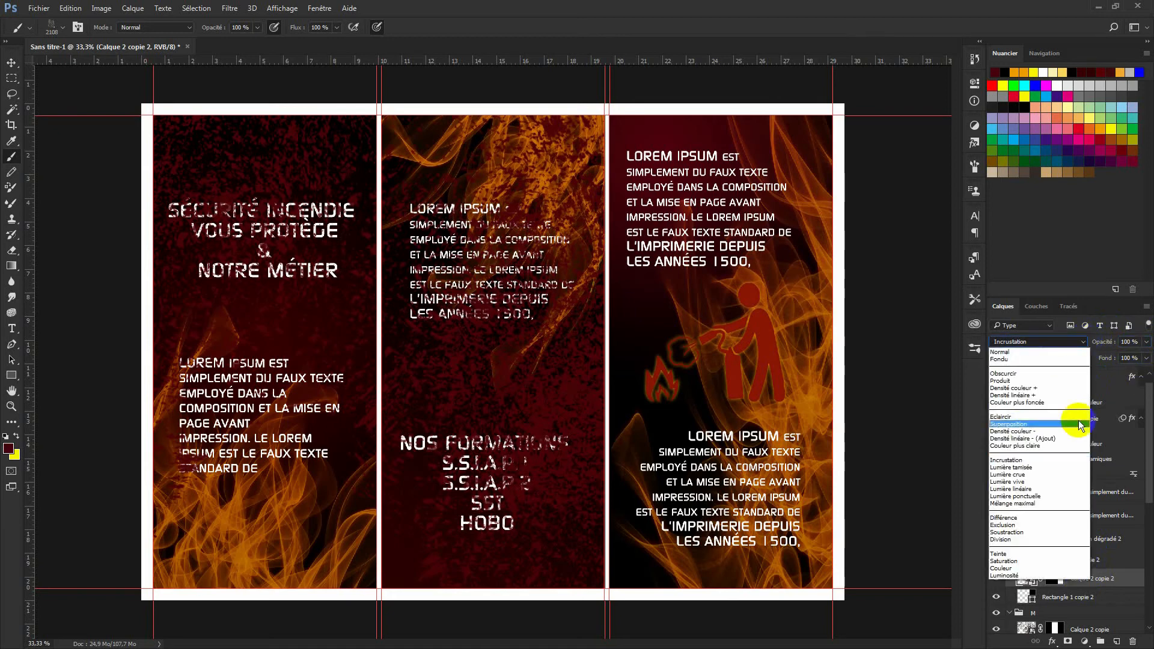
left_click(1025, 380)
left_click(1083, 341)
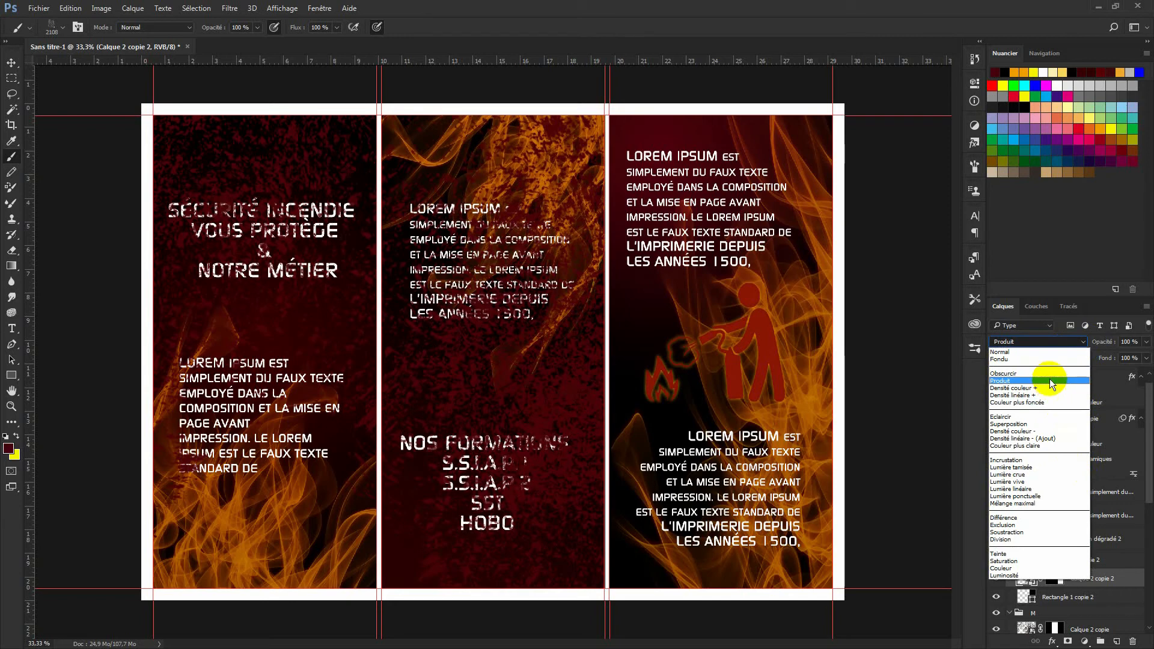
left_click(1041, 460)
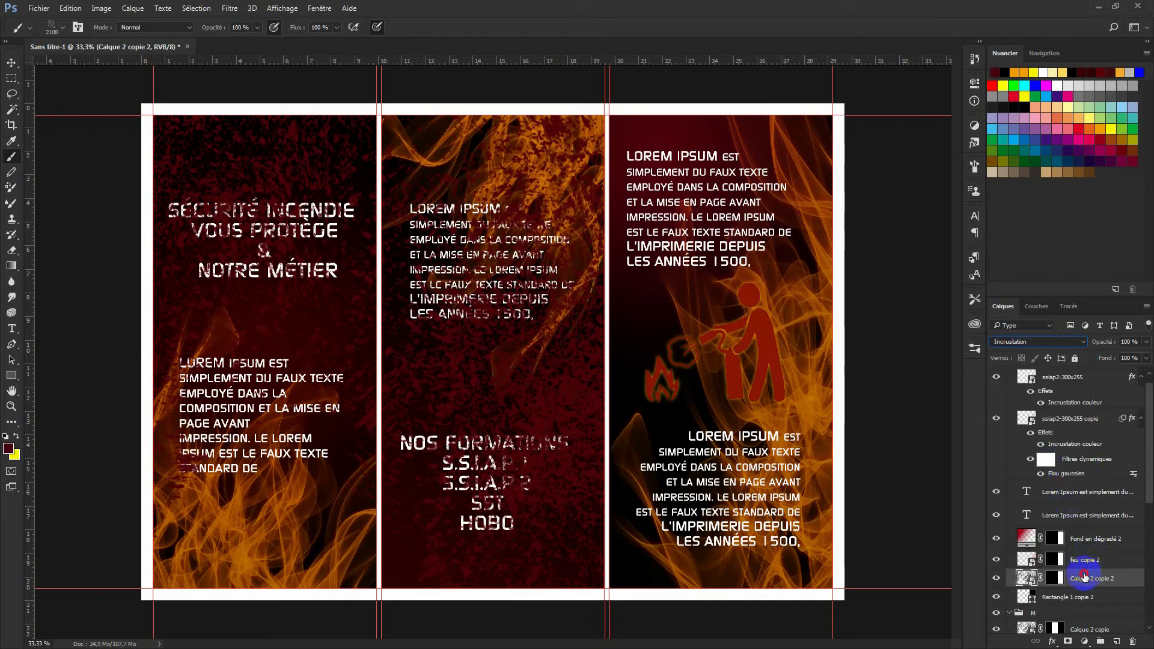
Move Calque 2 copie 2 directly above Fond en dégradé 2 and set its opacity to 74%.
left_click_drag(1084, 577, 1063, 529)
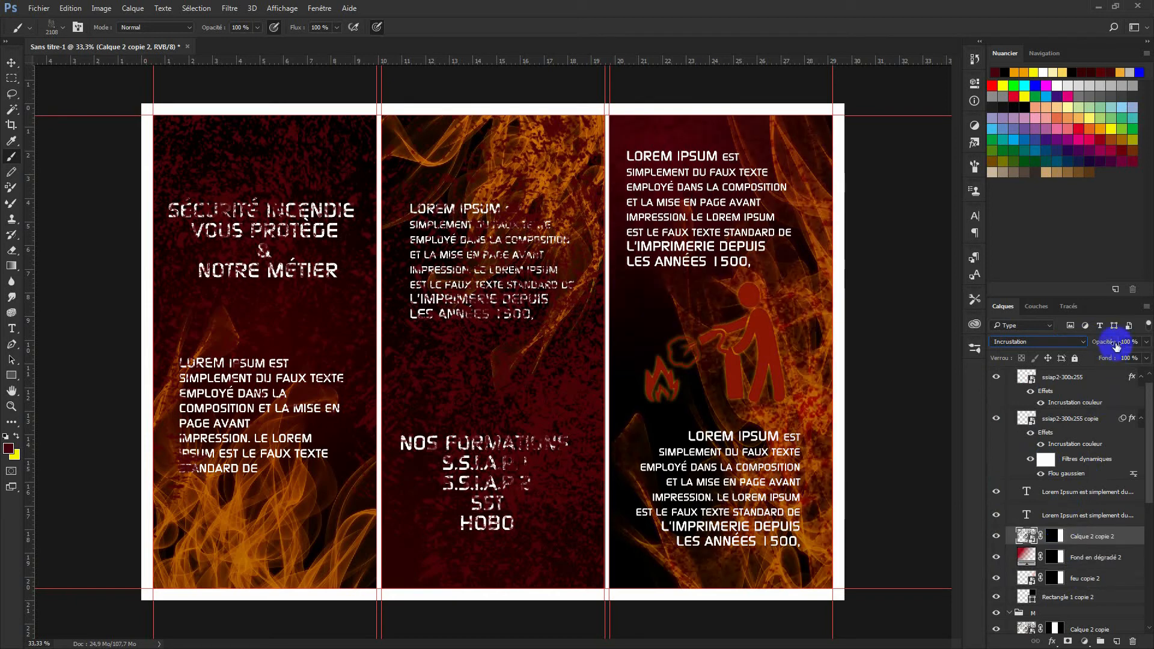
left_click_drag(1112, 342, 1071, 348)
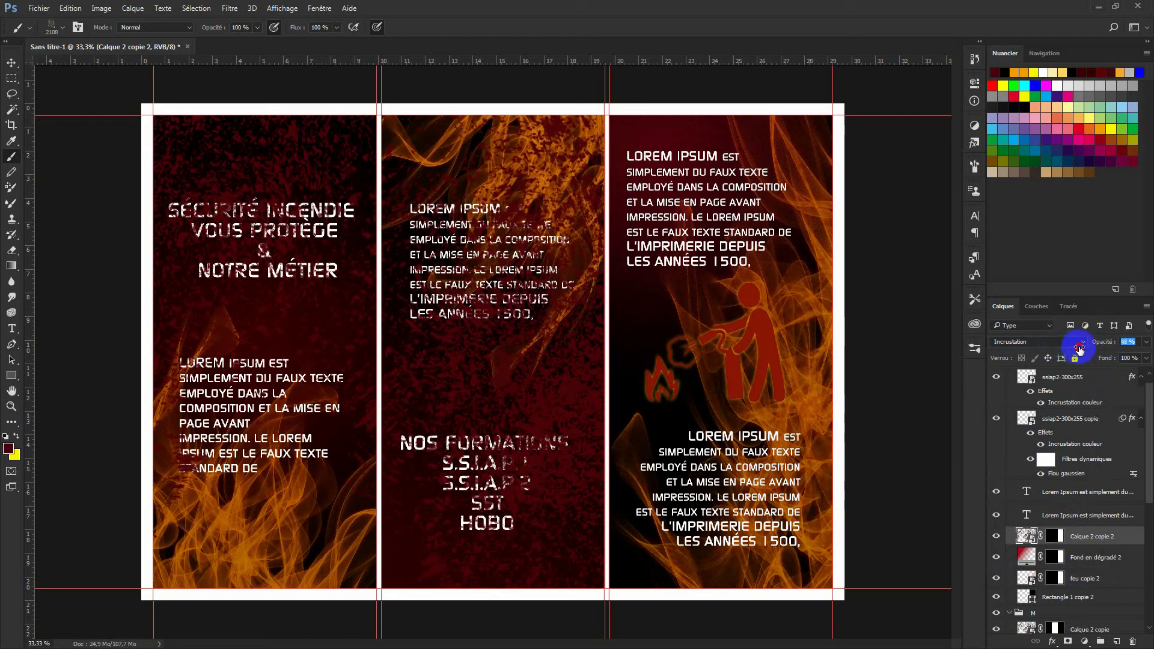
left_click_drag(1081, 349, 1080, 349)
left_click(1079, 541)
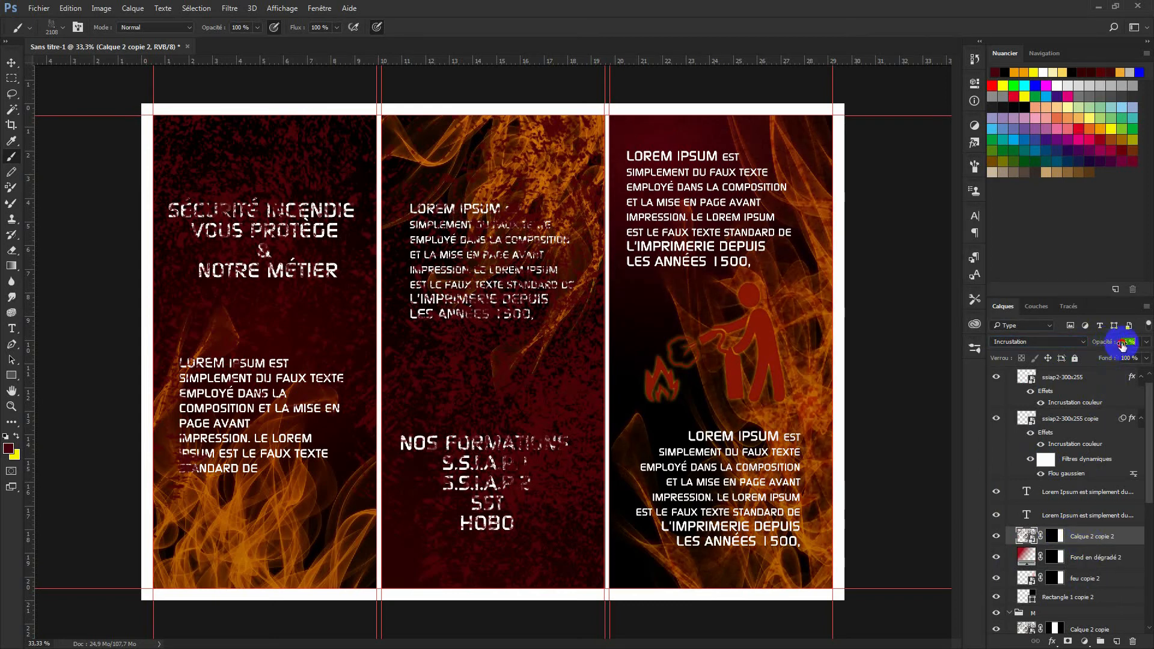
left_click_drag(1122, 345, 1121, 346)
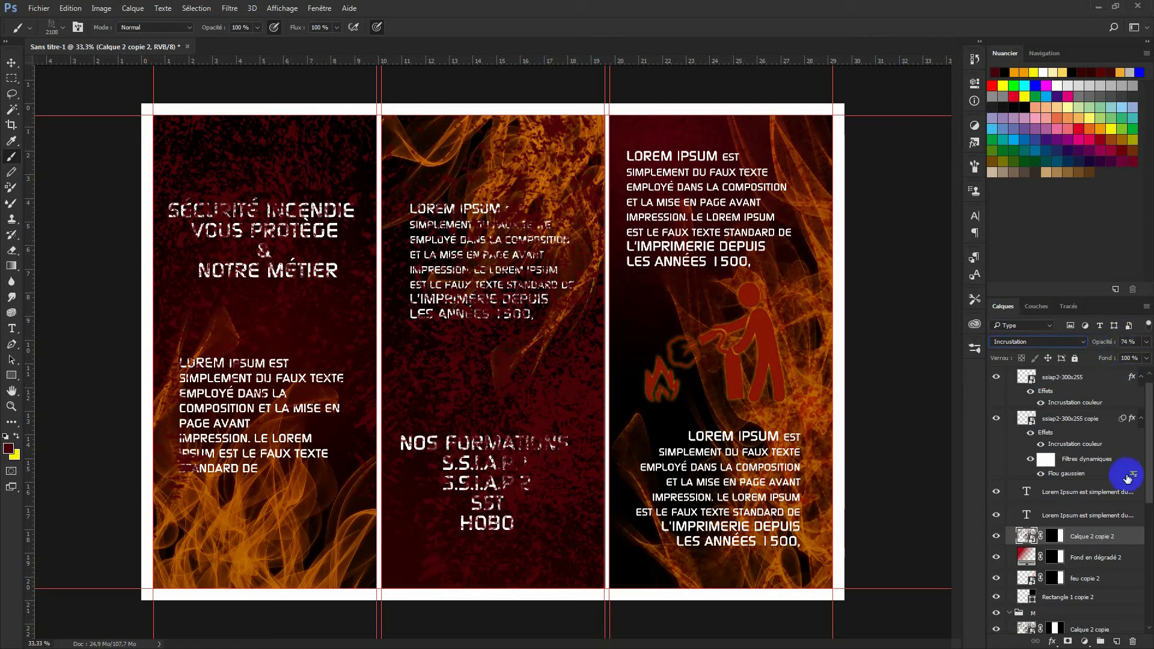
Convert Calque 2 copie 2 to a smart object and mask it with the inverse of the feu copie 2 flame outline.
right_click(1086, 537)
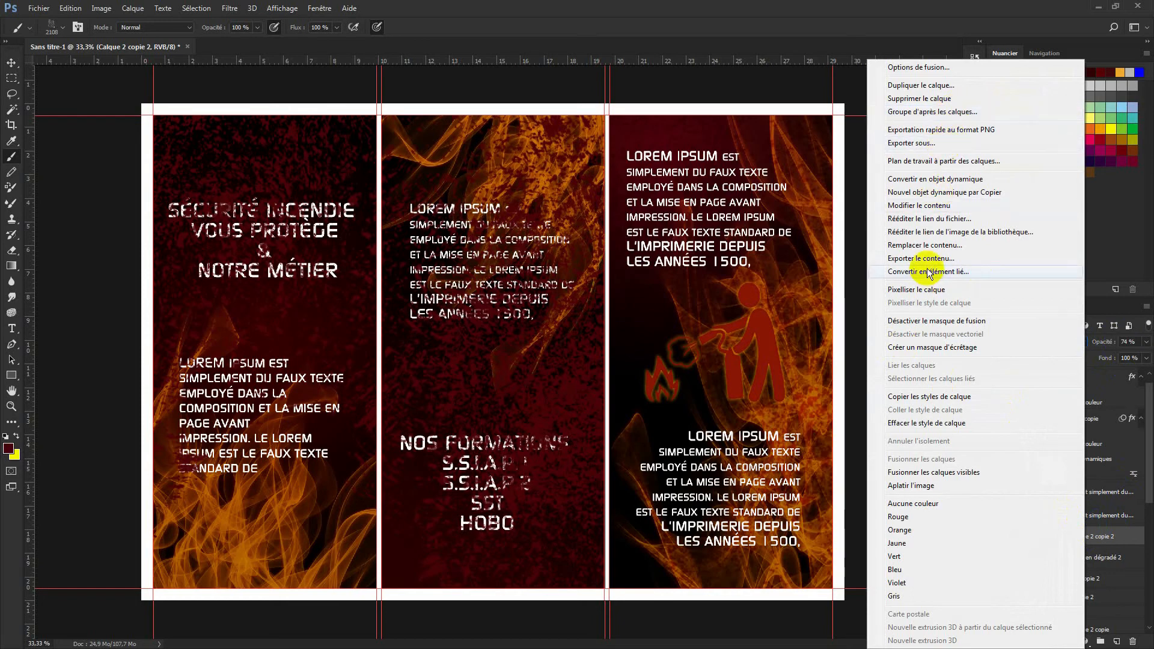
left_click(941, 180)
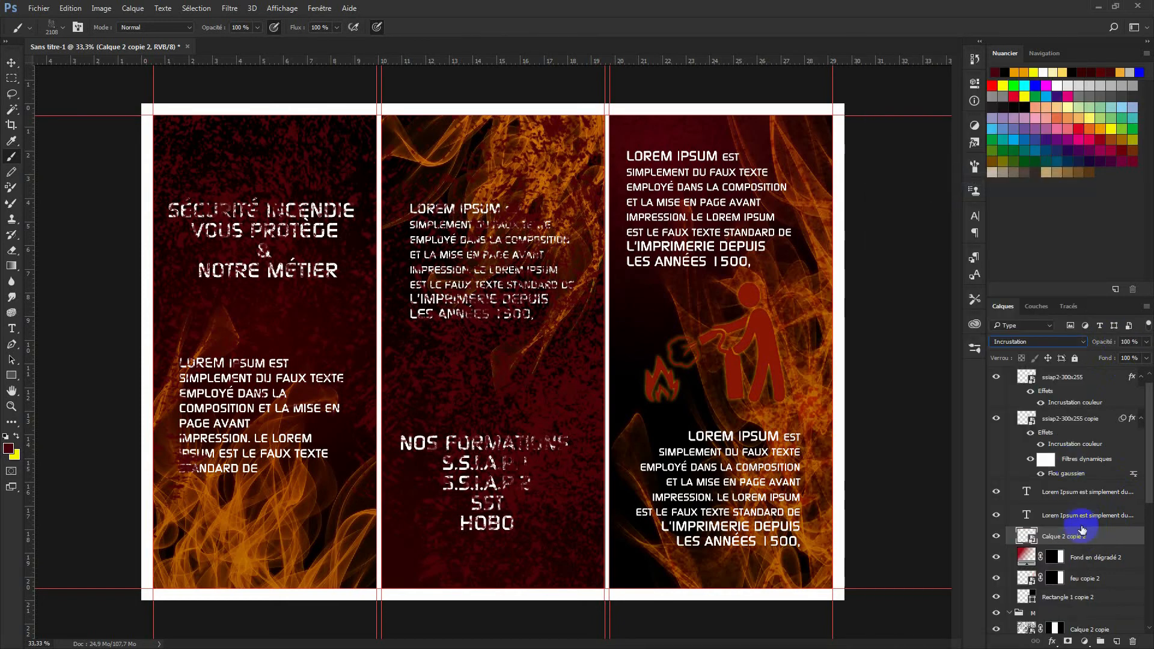
left_click(996, 579)
left_click(996, 578)
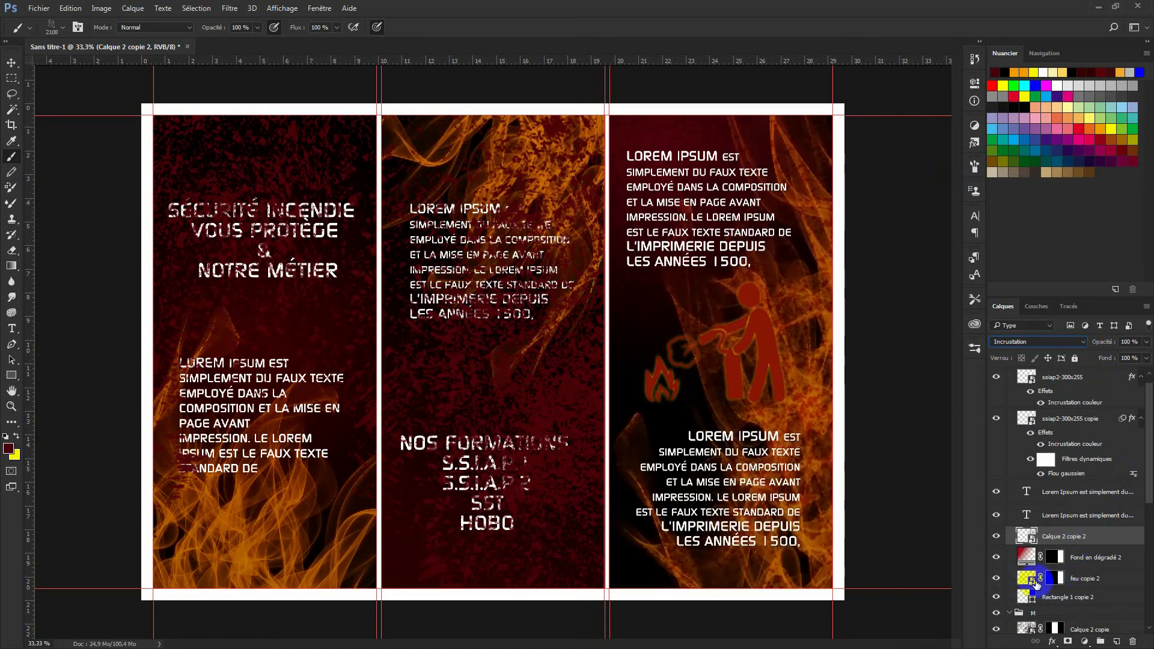
left_click_drag(1055, 580, 1033, 579)
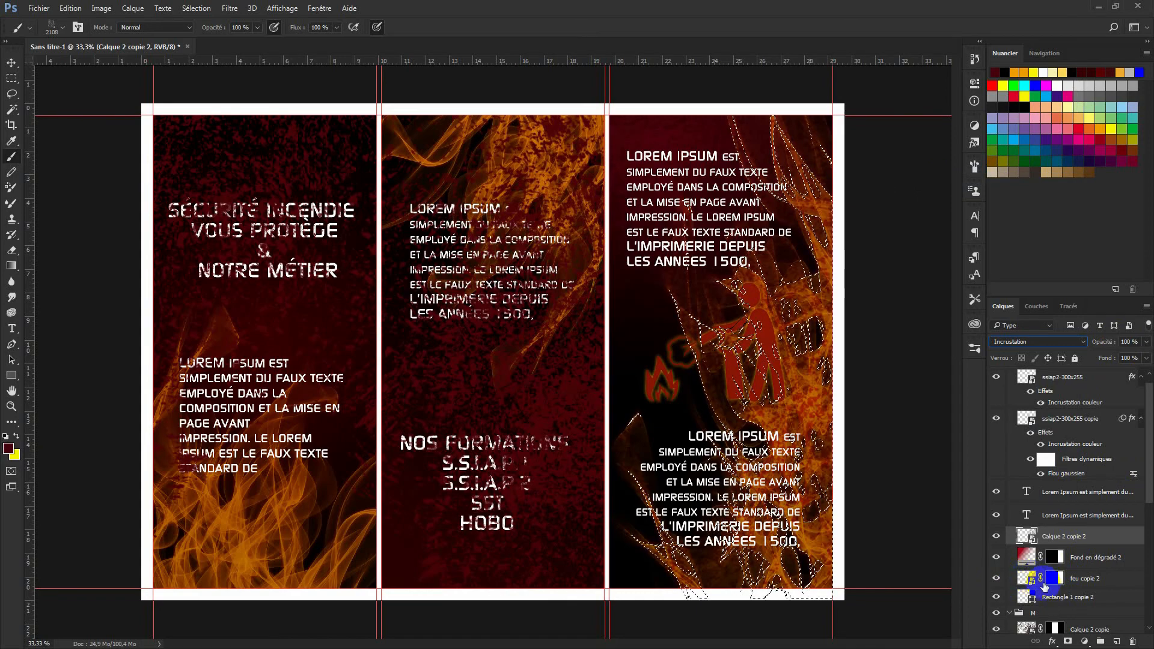
left_click(1068, 642)
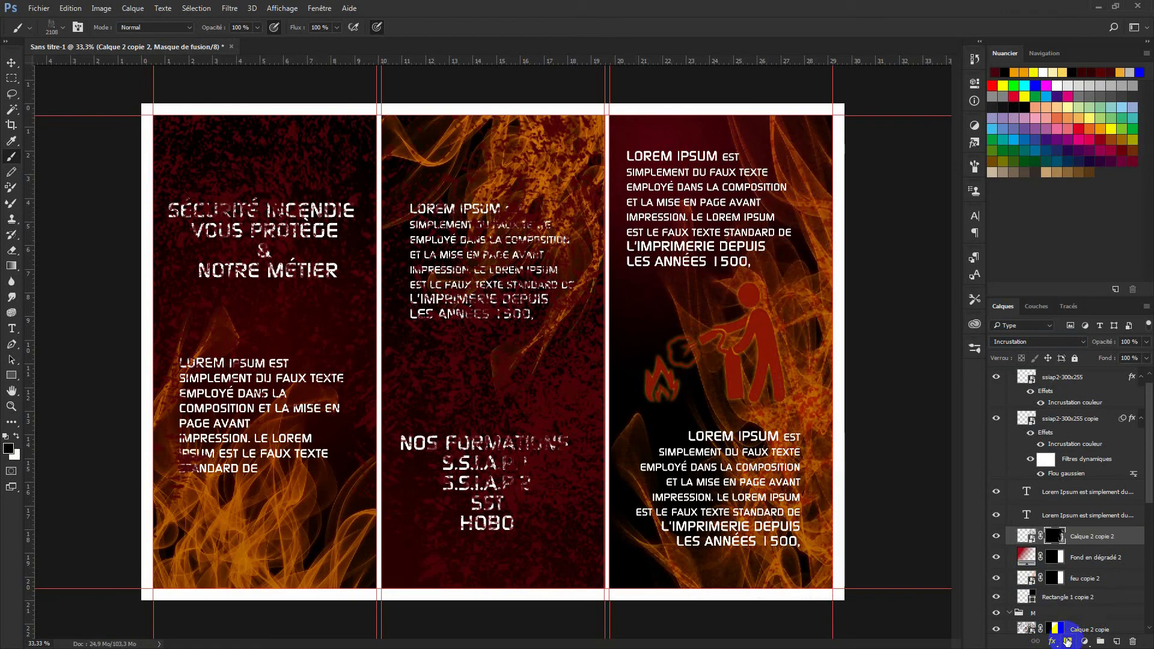
key("ctrl+i")
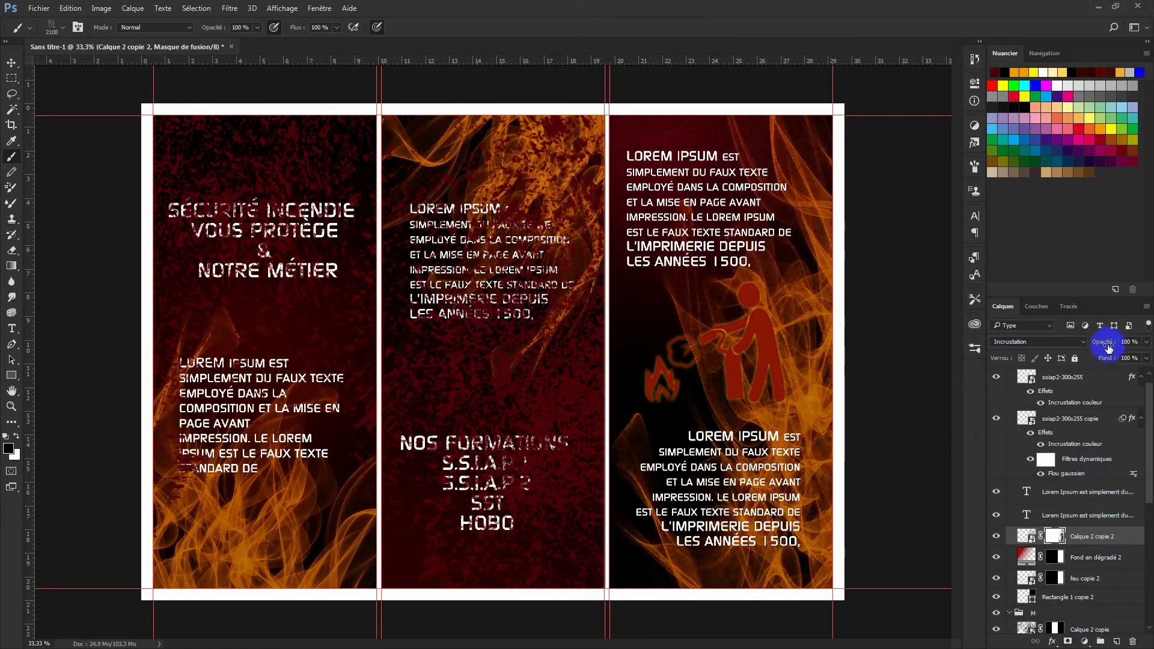
Collapse group D and move Calque 2 copie directly below feu copie in group M.
scroll(1106, 493, "up", 1)
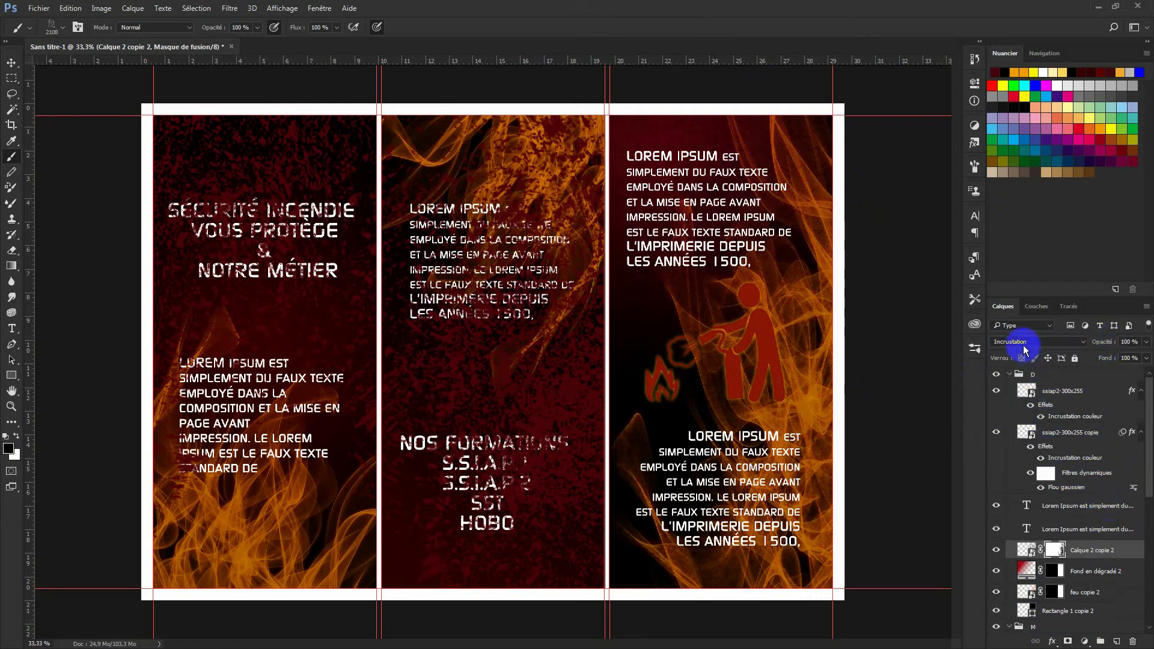
double_click(1010, 375)
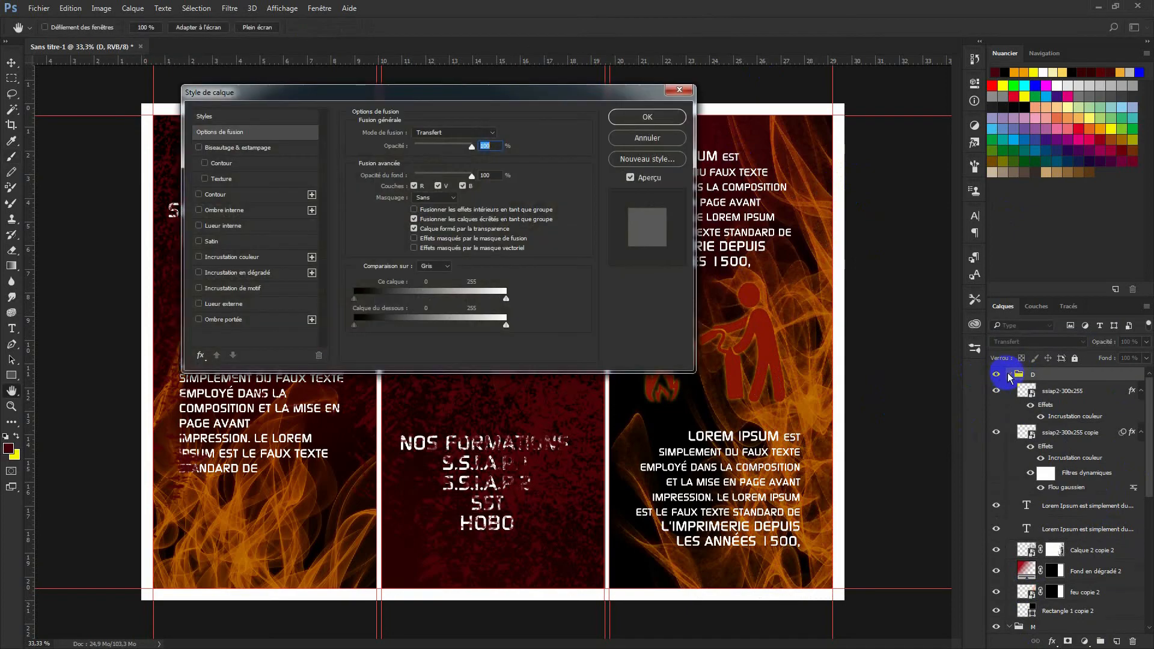
left_click(648, 138)
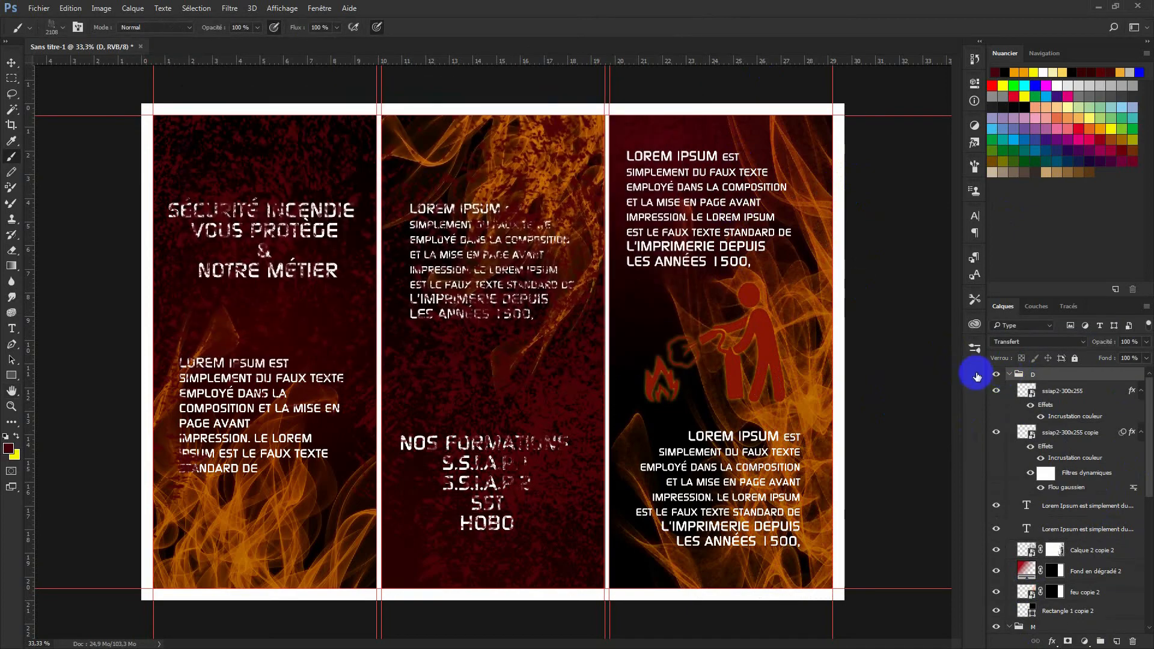
left_click(1009, 374)
left_click_drag(1084, 405, 1090, 501)
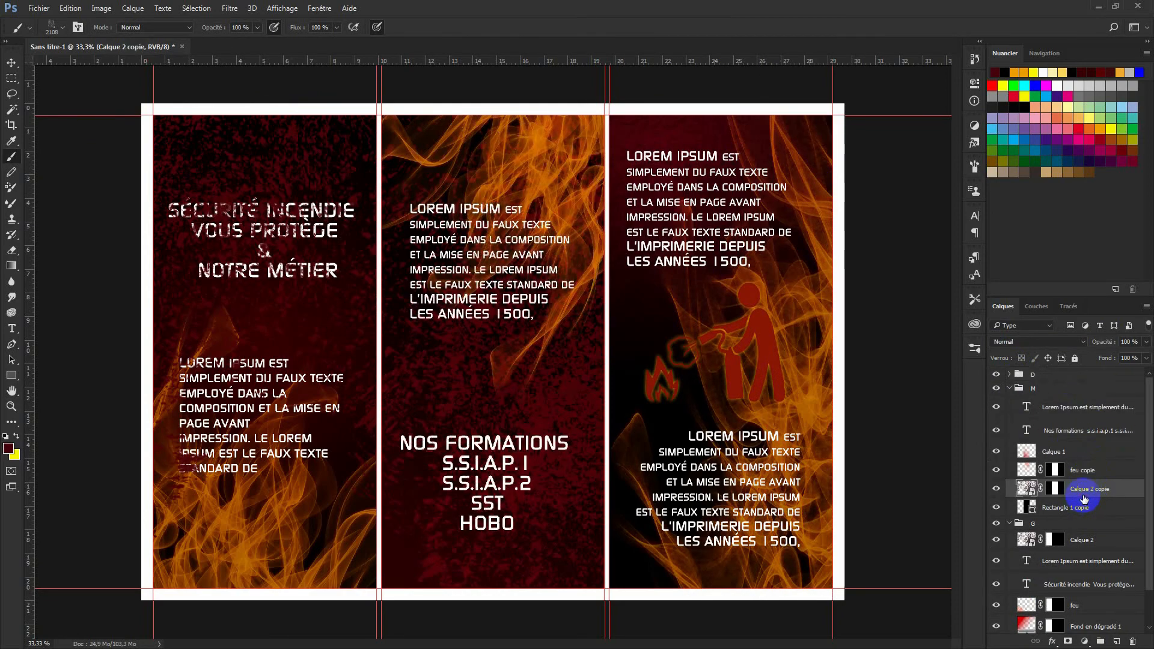
Convert Calque 2 copie to a smart object and set its blending mode to Incrustation.
right_click(1089, 501)
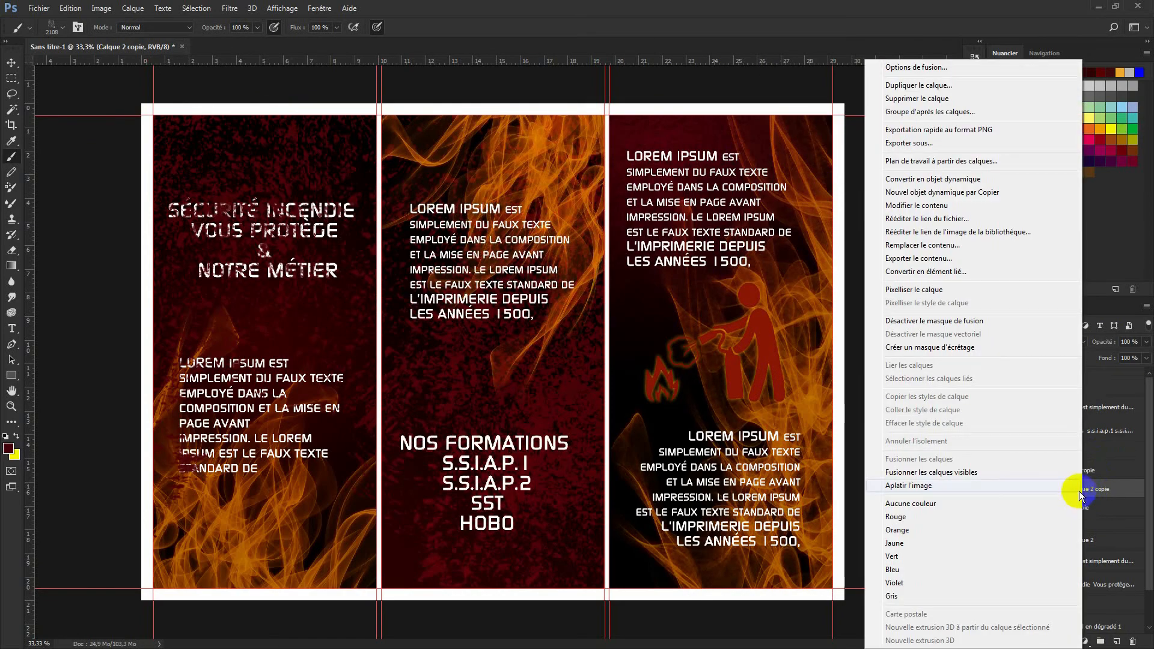
left_click(950, 181)
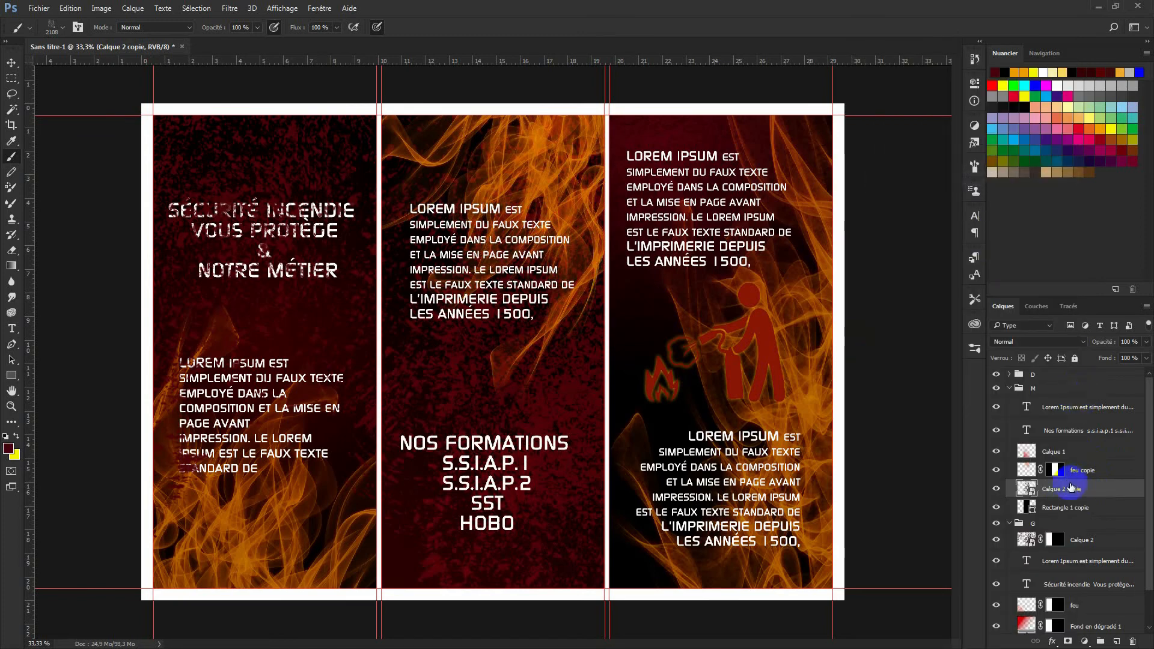
left_click(1082, 342)
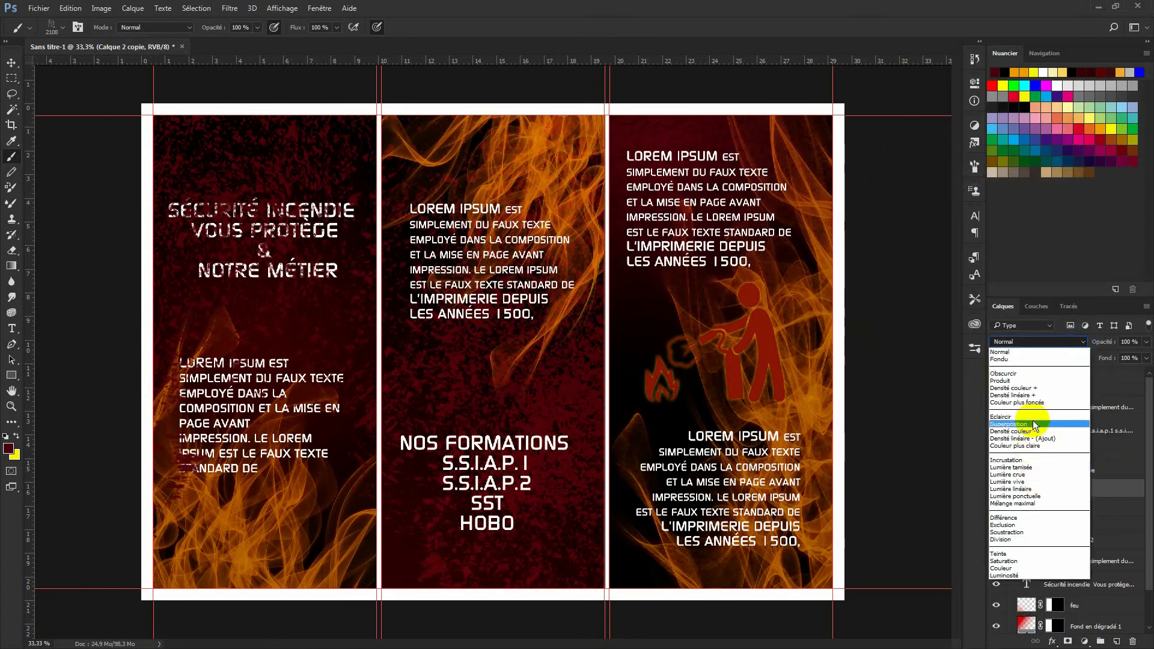
left_click(1036, 461)
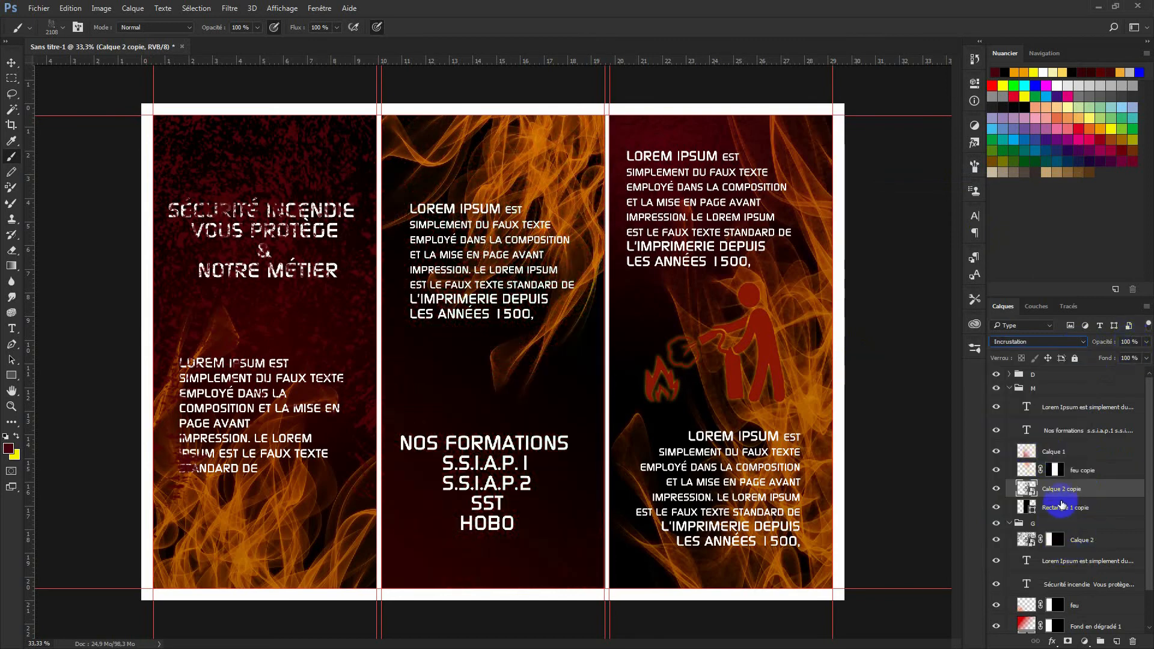
Move Calque 2 copie above feu copie and mask it with the inverse of the feu copie flame outline.
left_click_drag(1061, 492, 1057, 470)
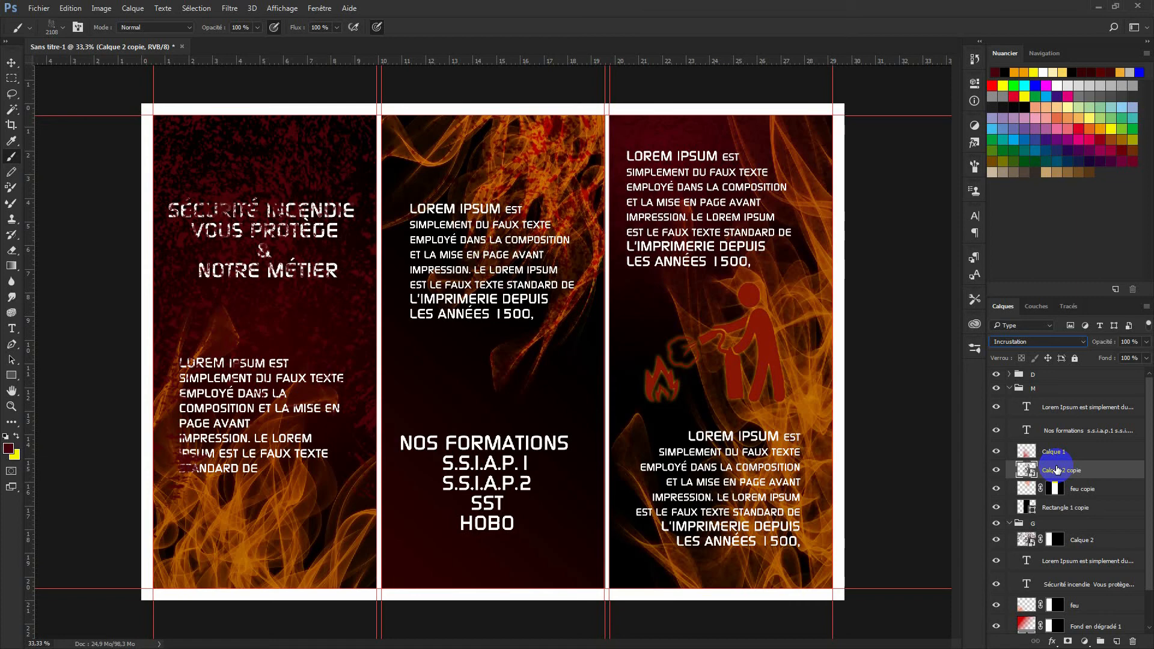
left_click(1029, 489, "ctrl")
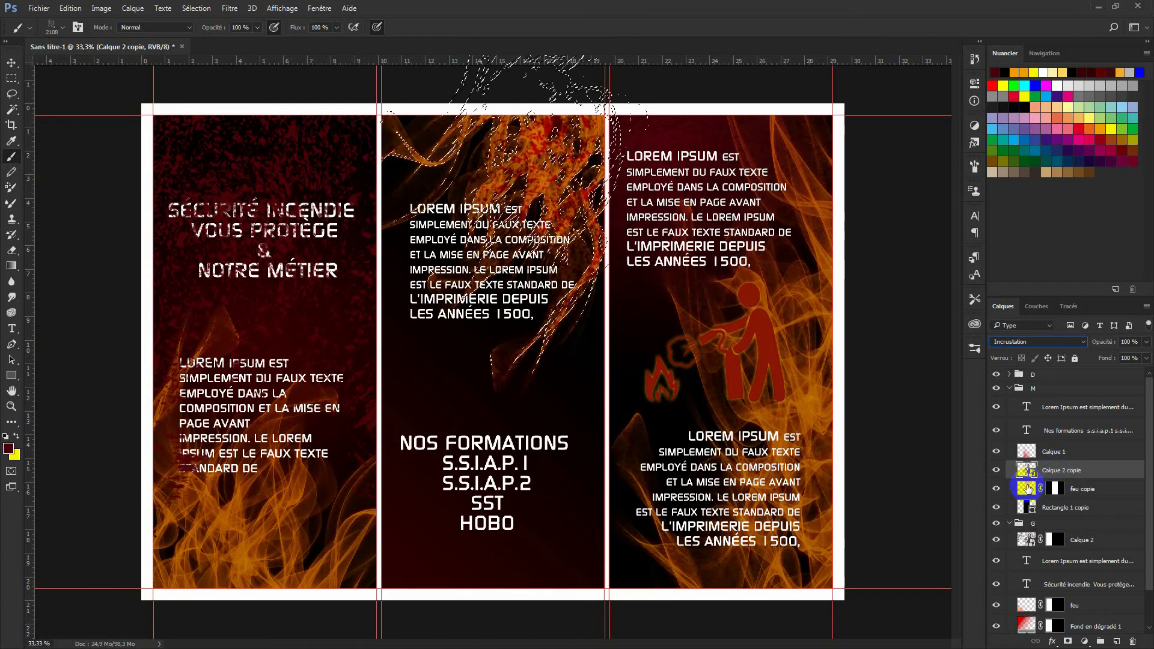
left_click(1067, 642)
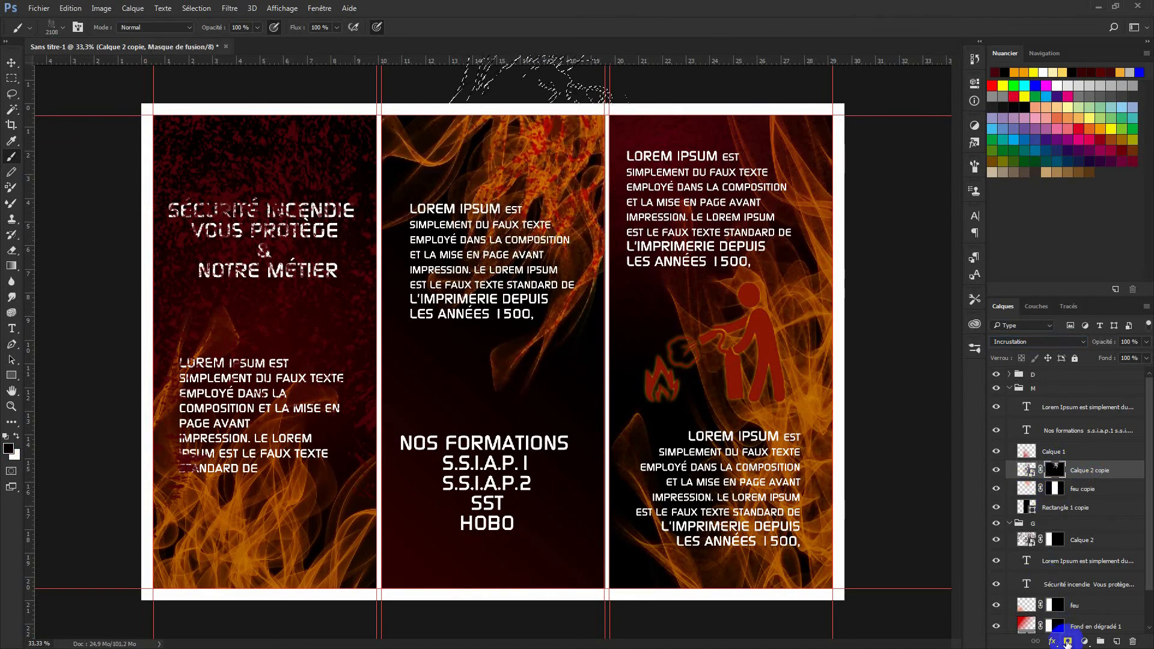
key("ctrl+i")
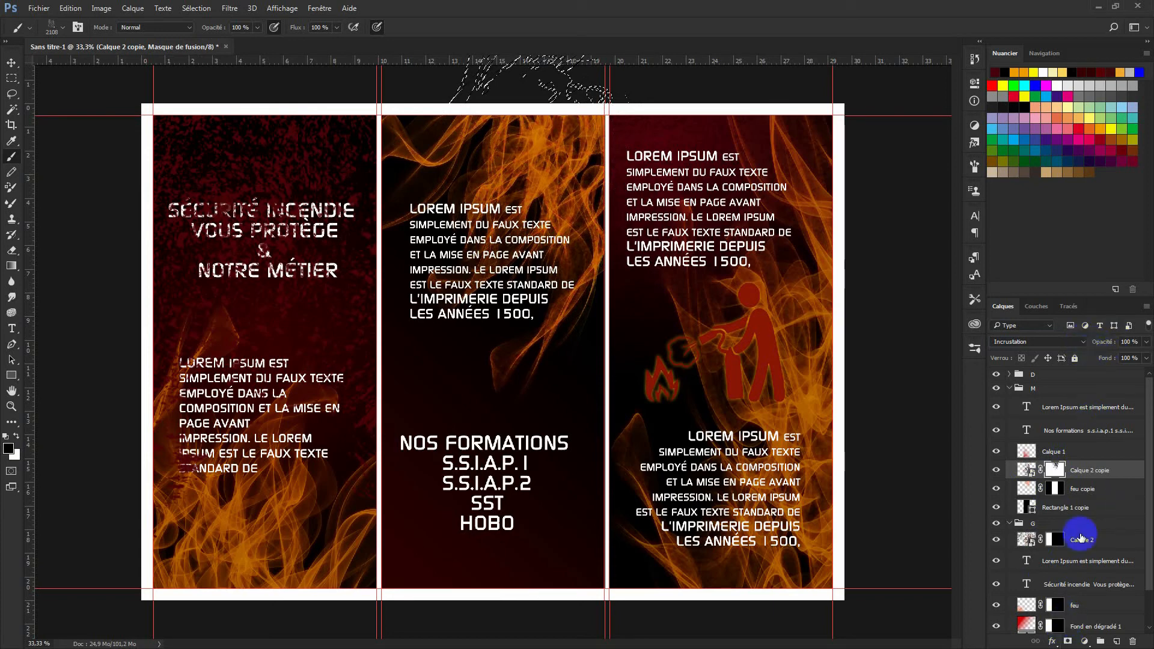
left_click(996, 472)
left_click(996, 472)
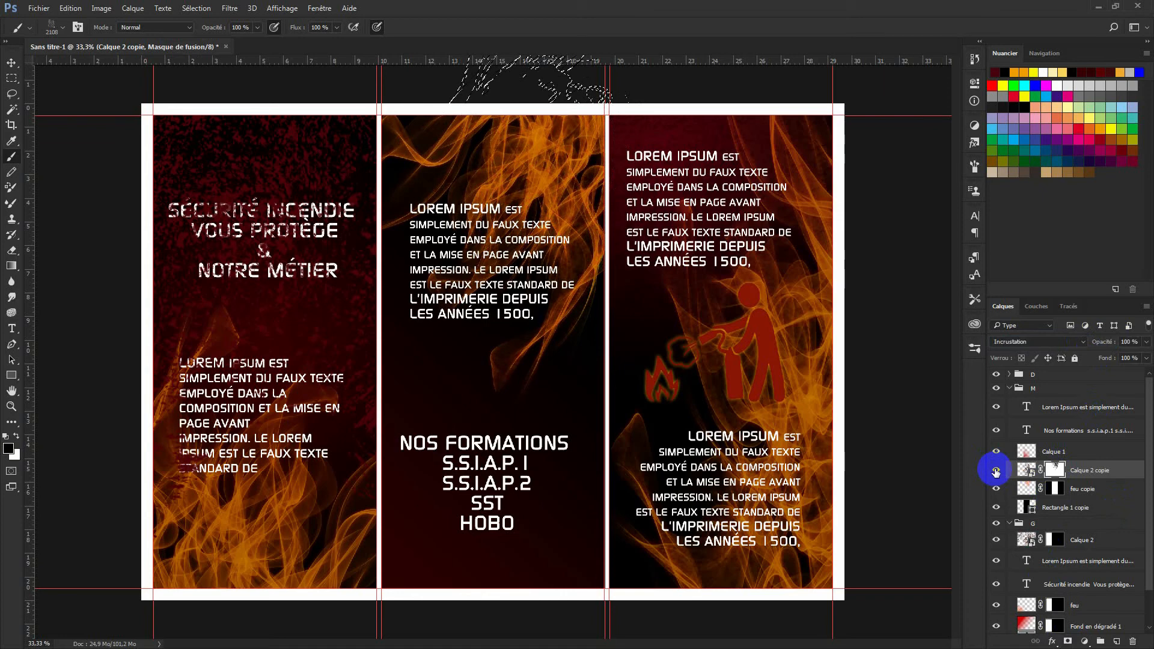
Set Calque 2 copie to 57% opacity and move it directly above Calque 1 in group M.
left_click_drag(1111, 342, 1080, 347)
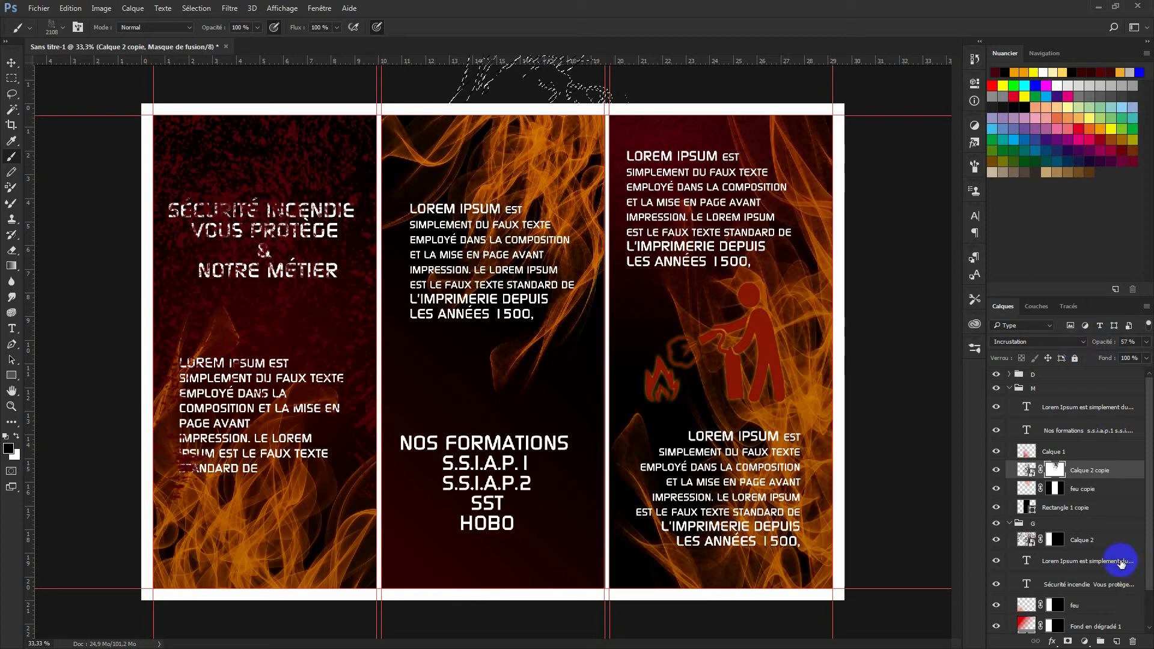
left_click(1014, 389)
left_click_drag(1079, 469, 1071, 441)
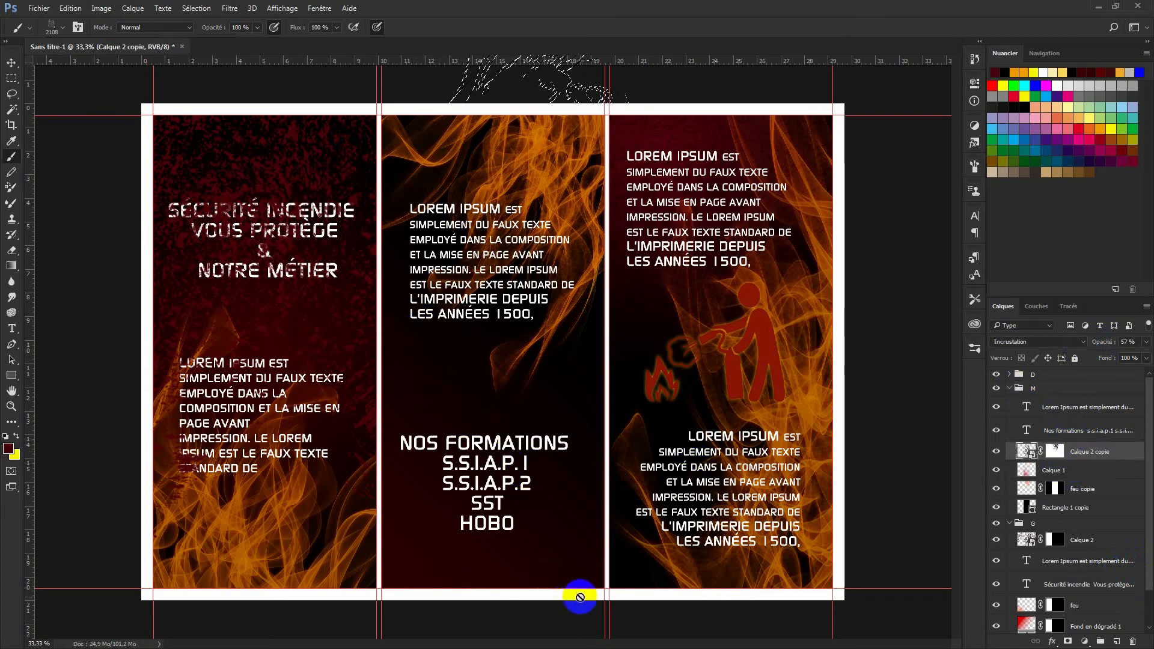
left_click(1012, 391)
left_click(1010, 389)
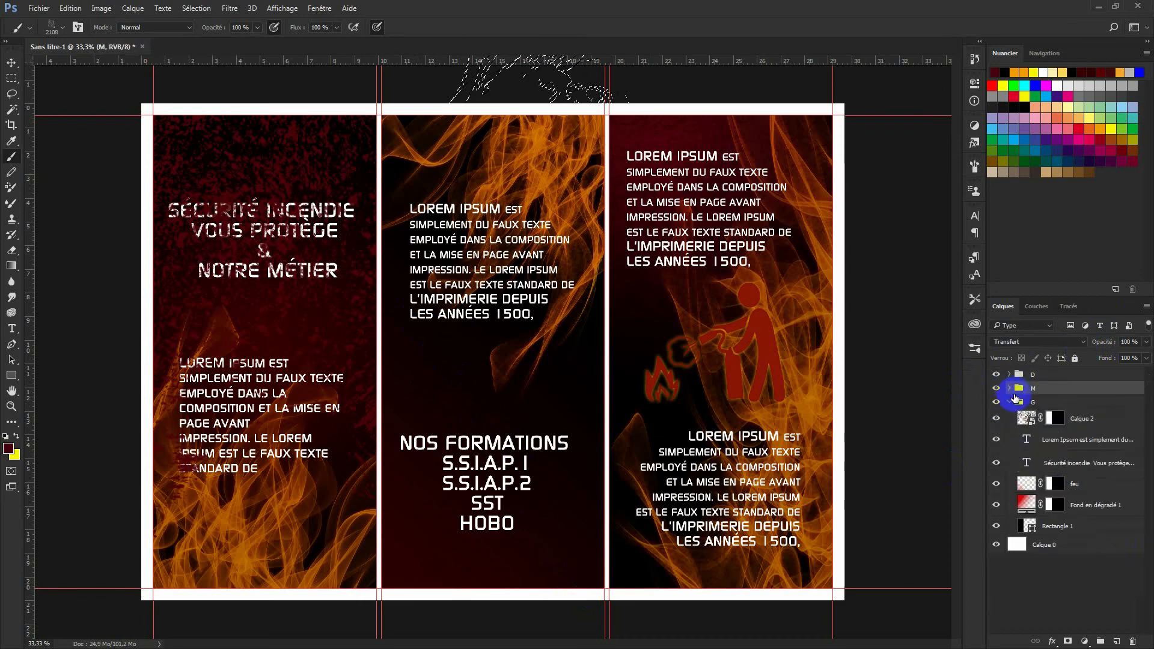
Convert Calque 2 in group G to a smart object and move it directly below the feu layer.
left_click(1082, 421)
right_click(1082, 420)
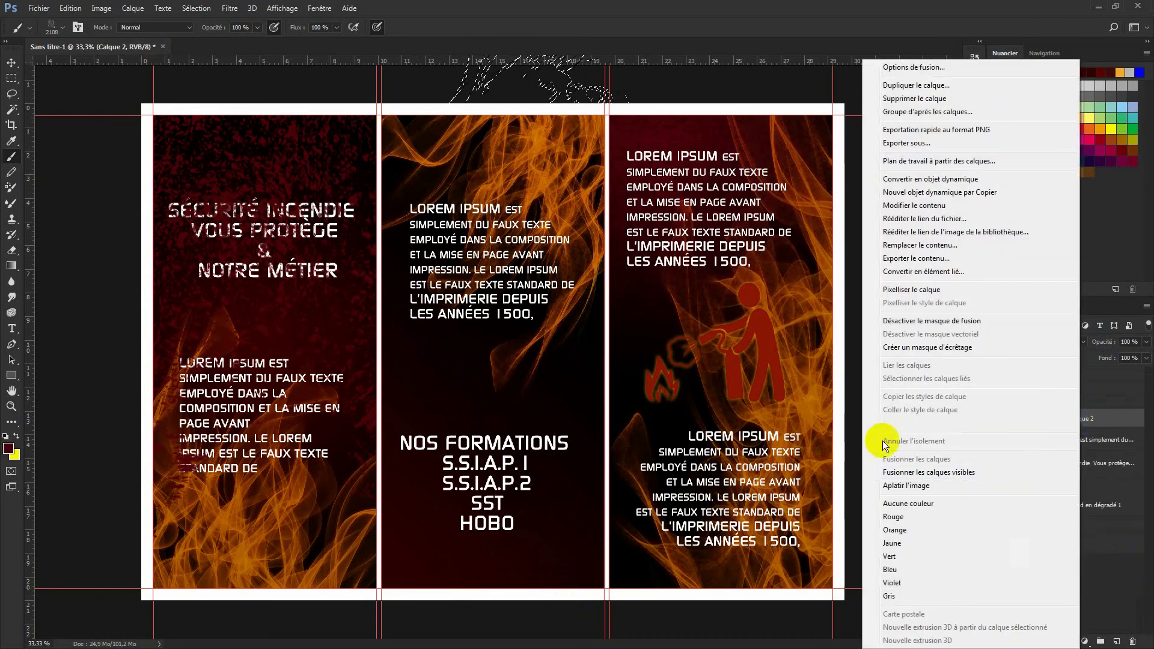
left_click(948, 179)
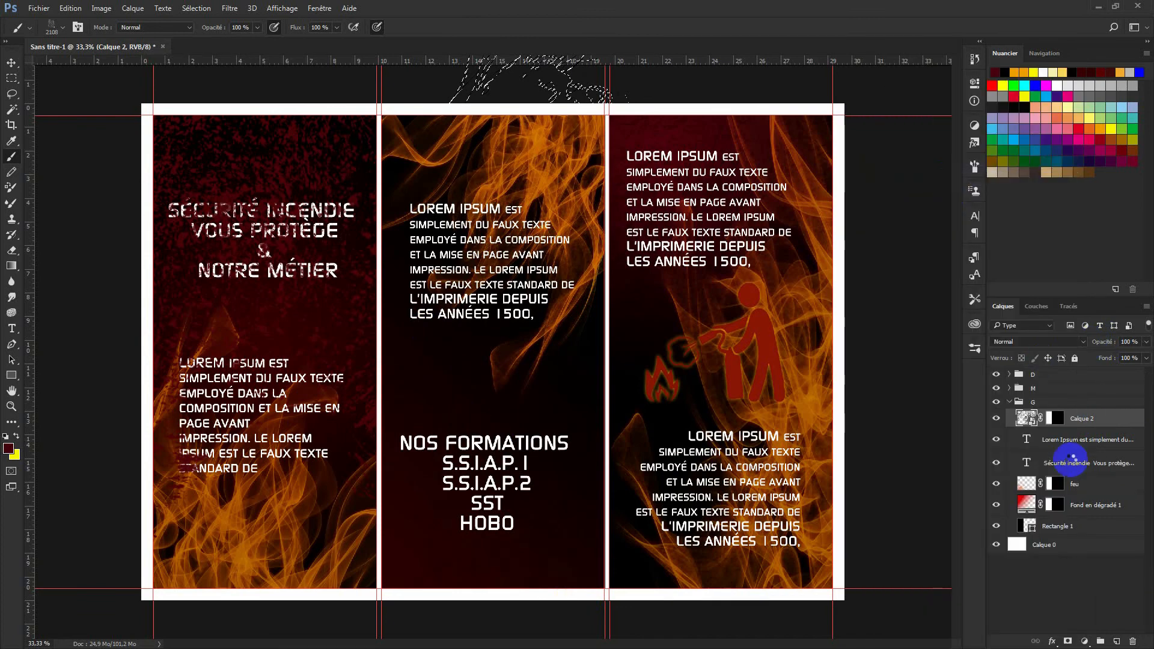
left_click_drag(1056, 424, 1044, 491)
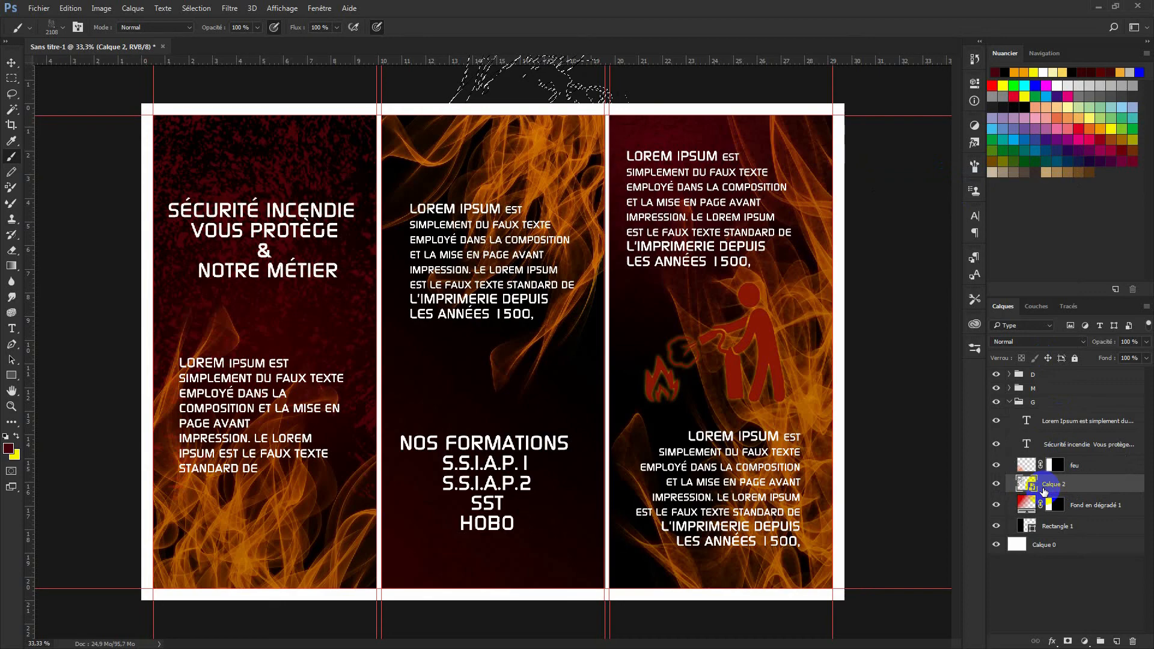
Mask Calque 2 with the inverse of the feu layer's flame outline.
left_click(1027, 466, "ctrl")
left_click(1070, 642)
key("ctrl+i")
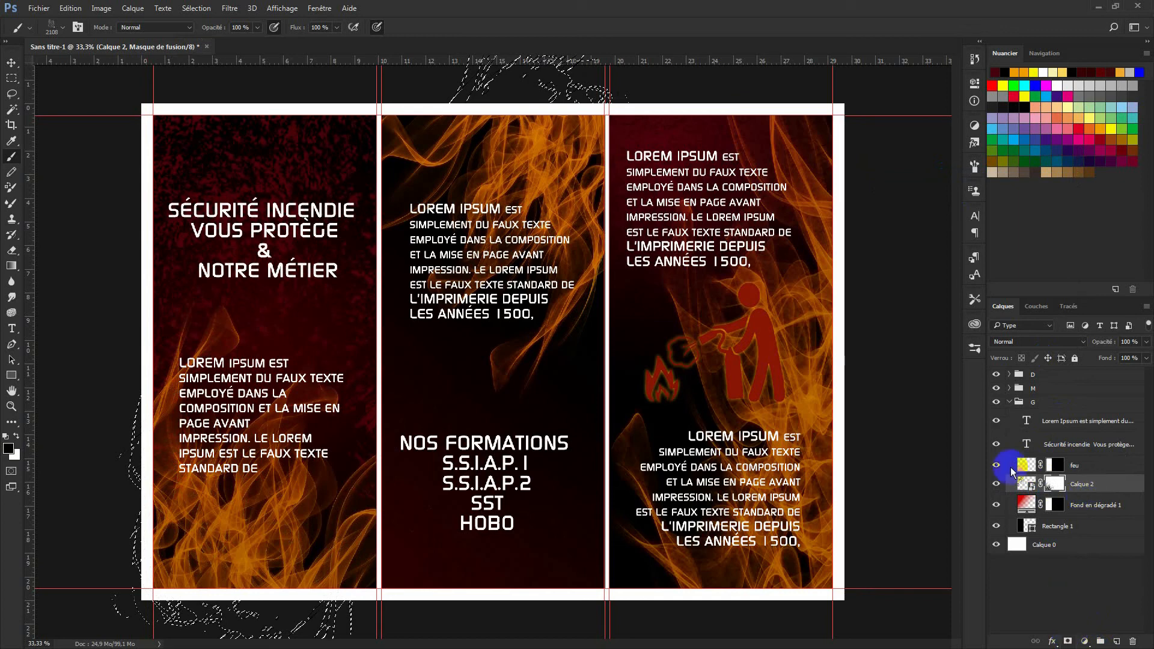
Set Calque 2's blending mode to Incrustation and its opacity to 70%.
left_click(1086, 342)
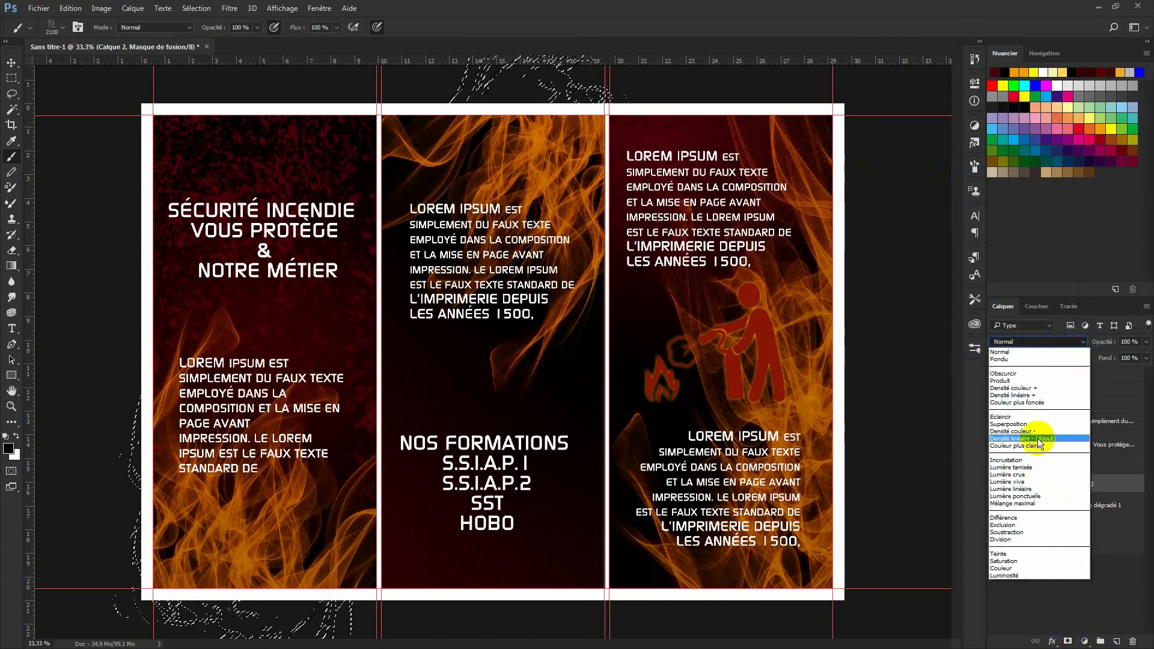
left_click(1028, 461)
left_click(1128, 343)
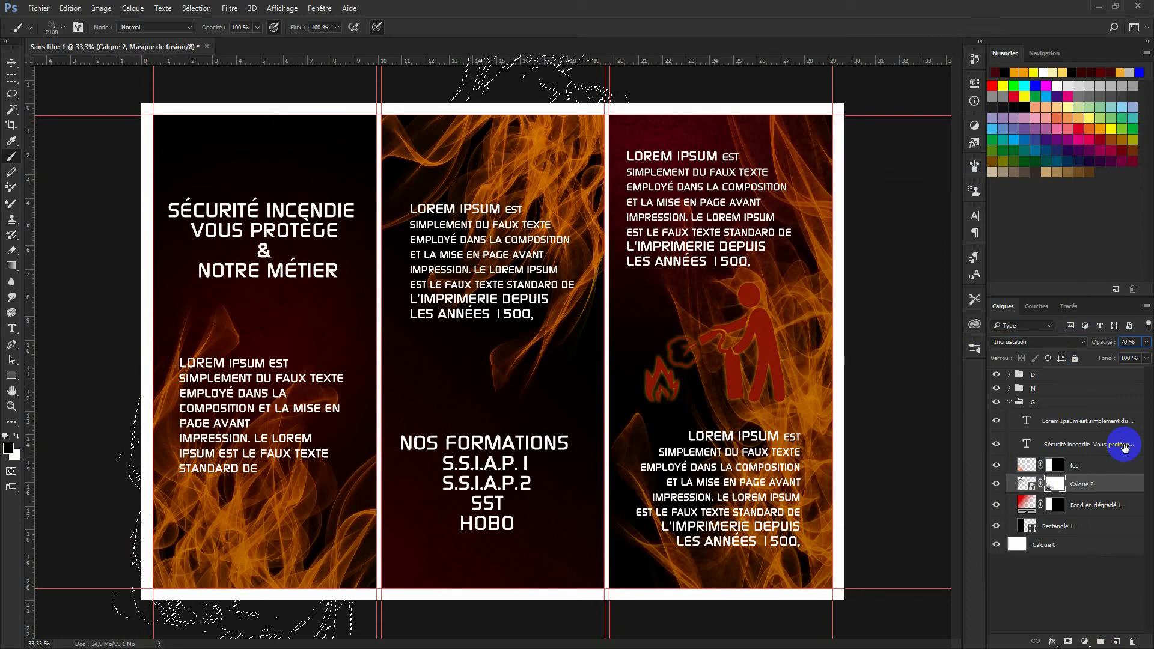
left_click(1083, 483)
left_click(1080, 485)
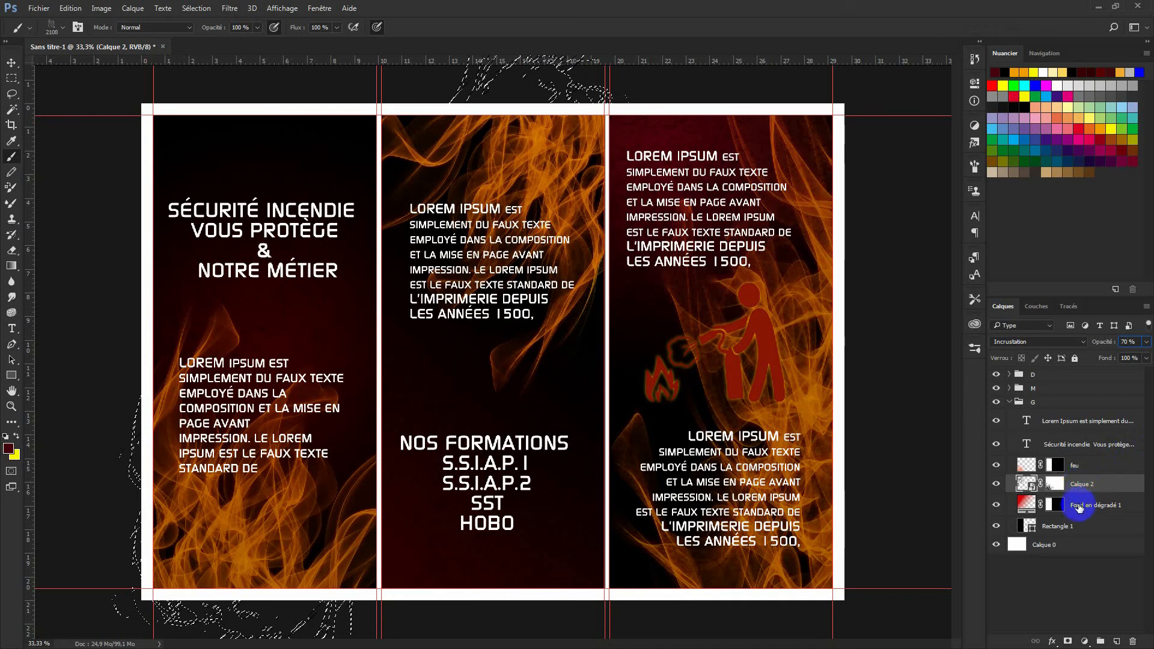
Clear the flame selection and set Calque 2's opacity to 53%, finishing with group G collapsed.
left_click(1076, 466)
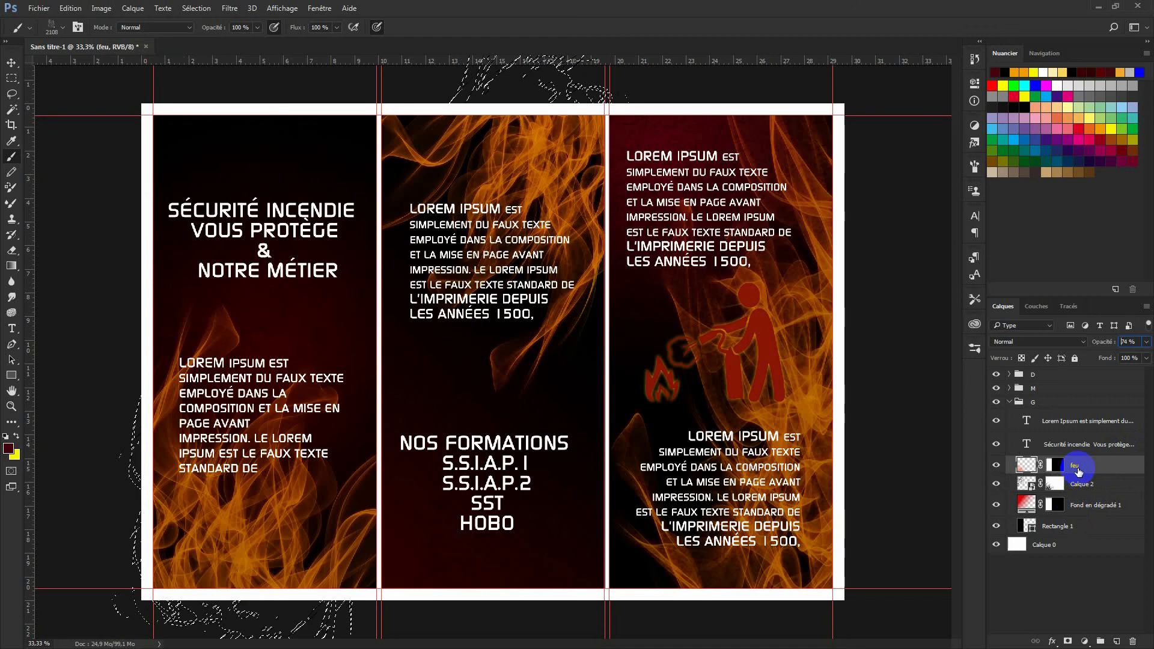
key("ctrl+d")
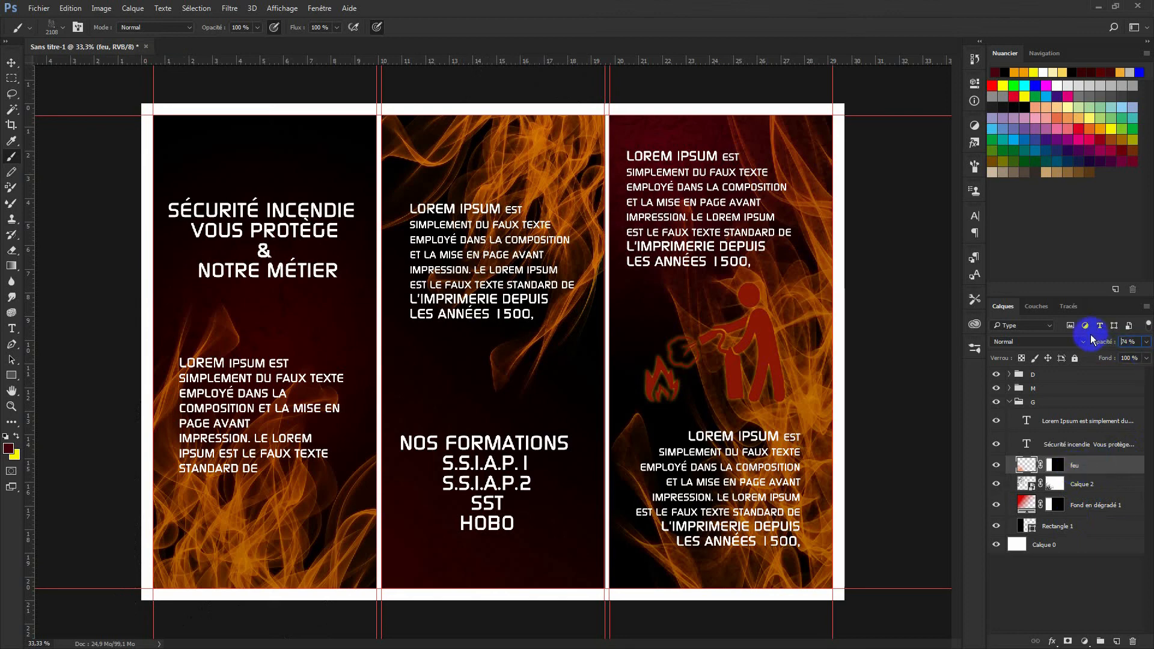
left_click(1082, 482)
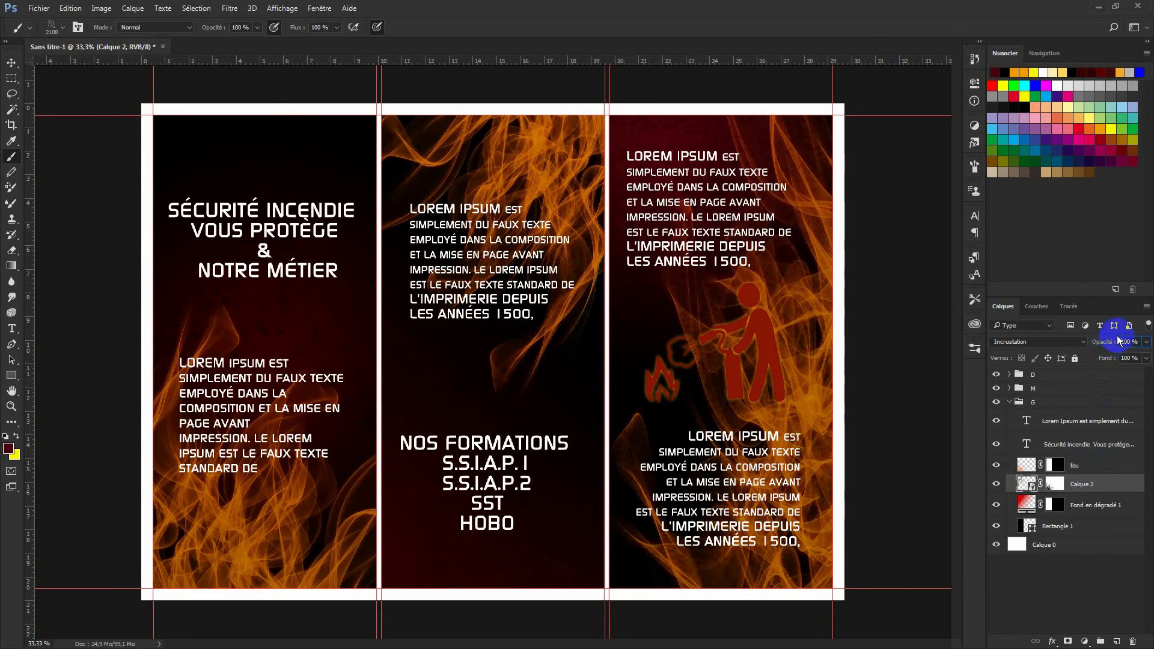
left_click_drag(1102, 341, 1074, 348)
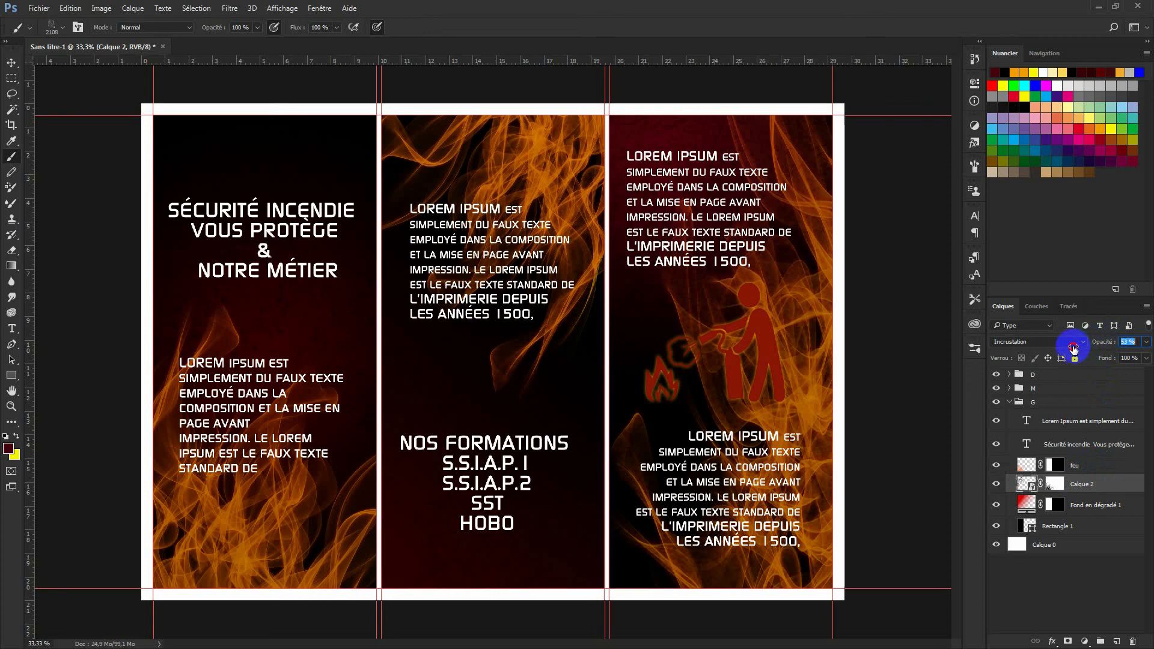
left_click(1013, 403)
left_click(1010, 402)
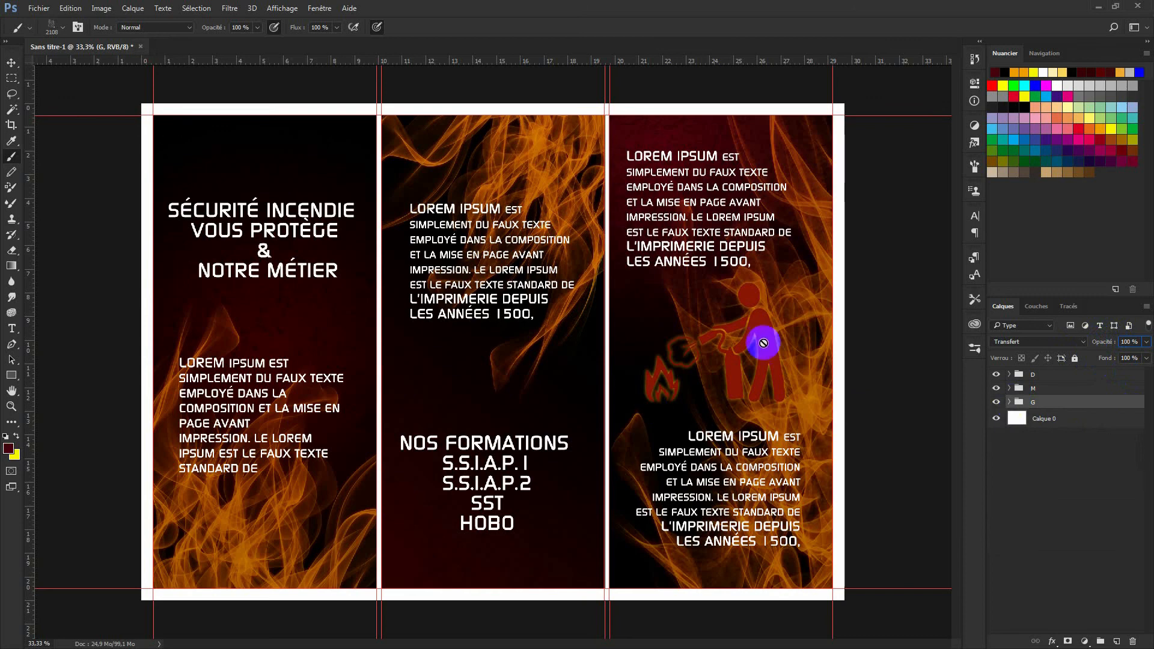
Change the color overlay of the ssiap2-300x255 firefighting pictogram to dark red 310106, sampled from the panel background.
left_click(10, 65)
left_click(774, 341)
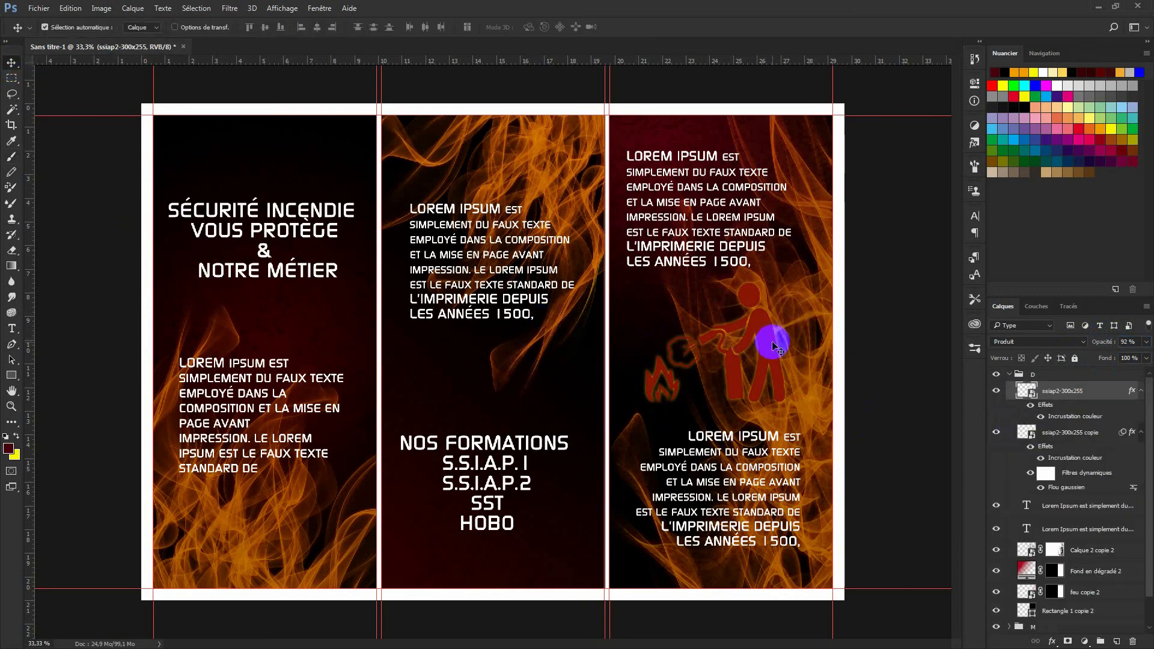
left_click(996, 391)
left_click(996, 391)
double_click(1086, 419)
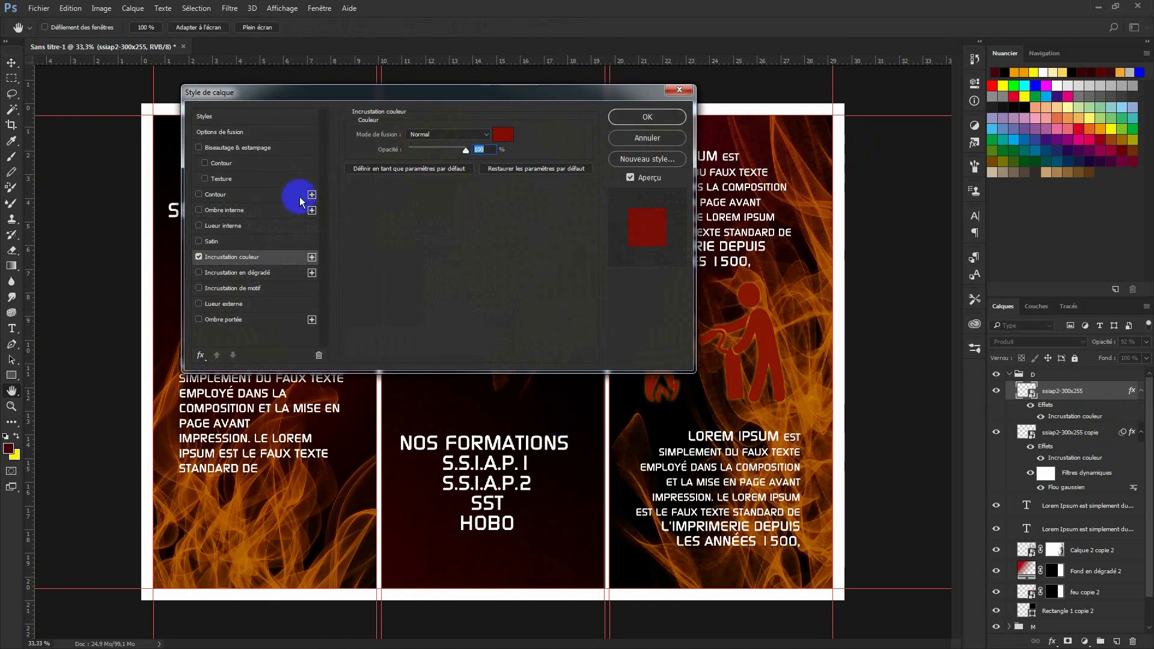
left_click(502, 134)
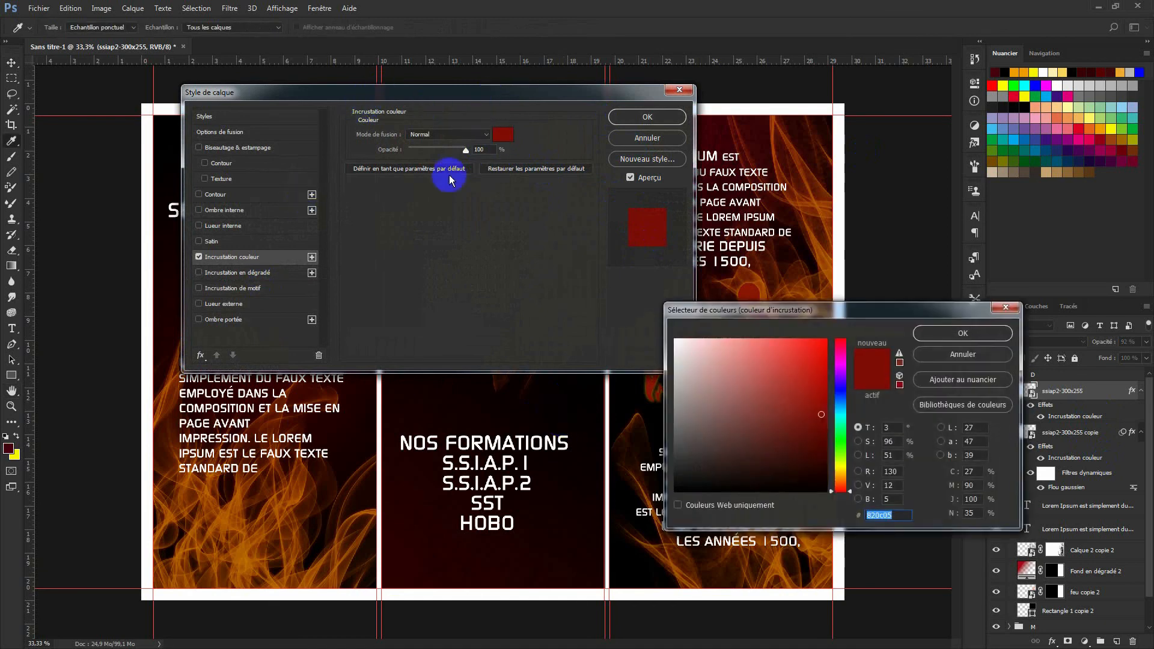
left_click(714, 129)
left_click(956, 332)
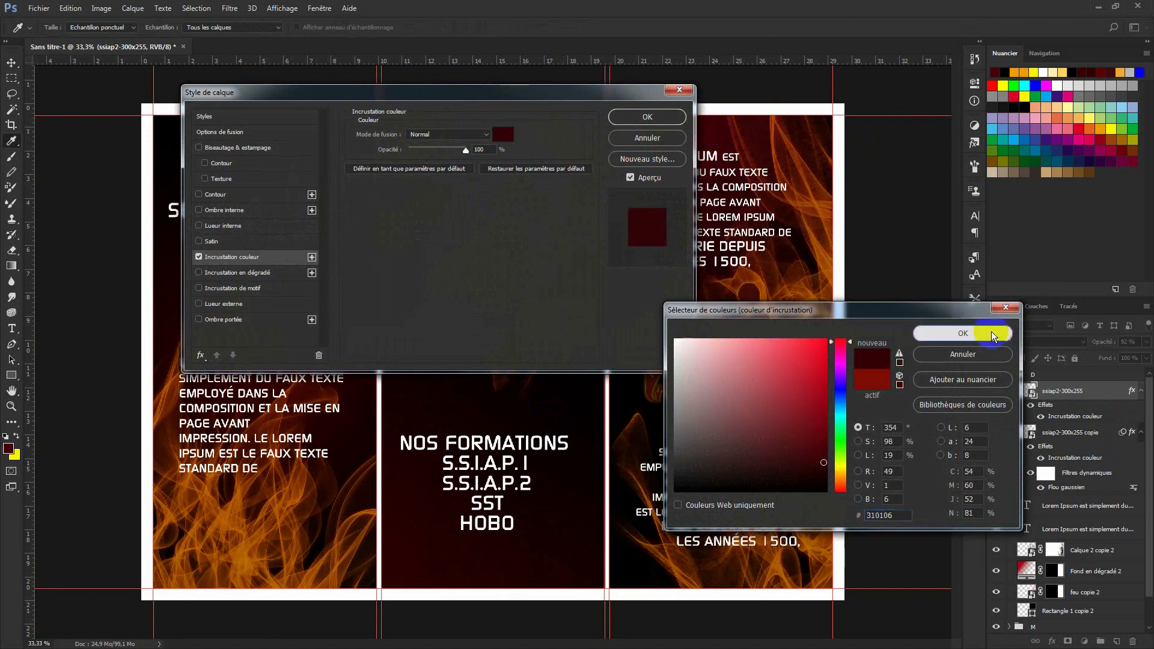
left_click(678, 123)
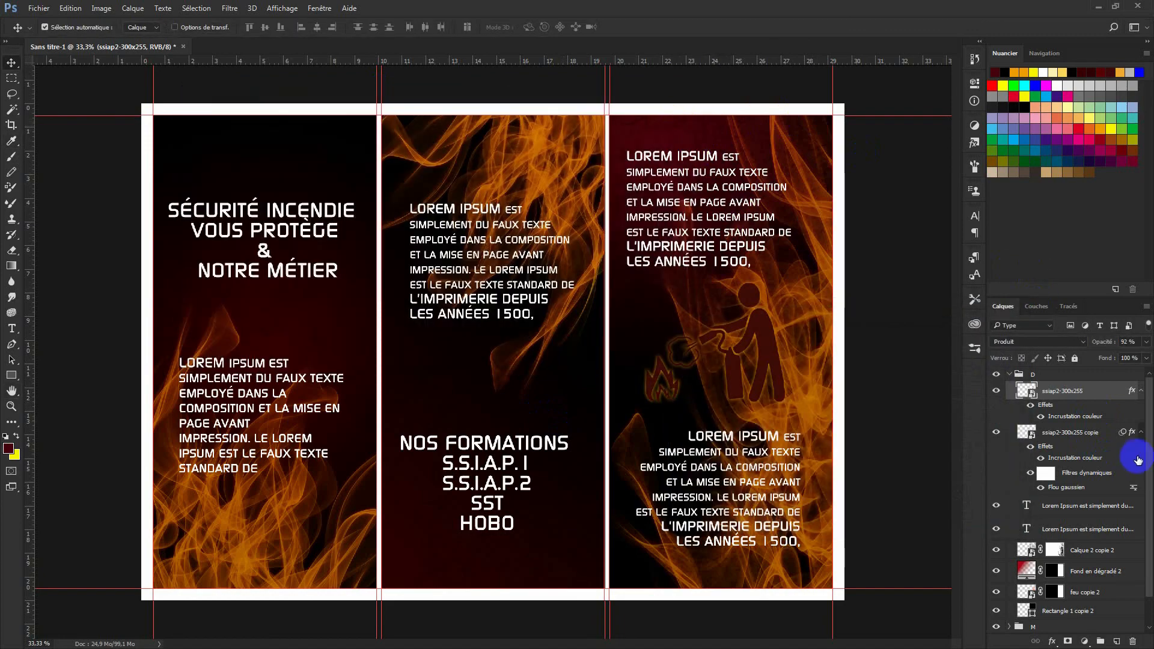
Brighten the color overlay of the ssiap2-300x255 firefighting pictogram to red RGB 80, 2, 10 and collapse group D.
double_click(1075, 418)
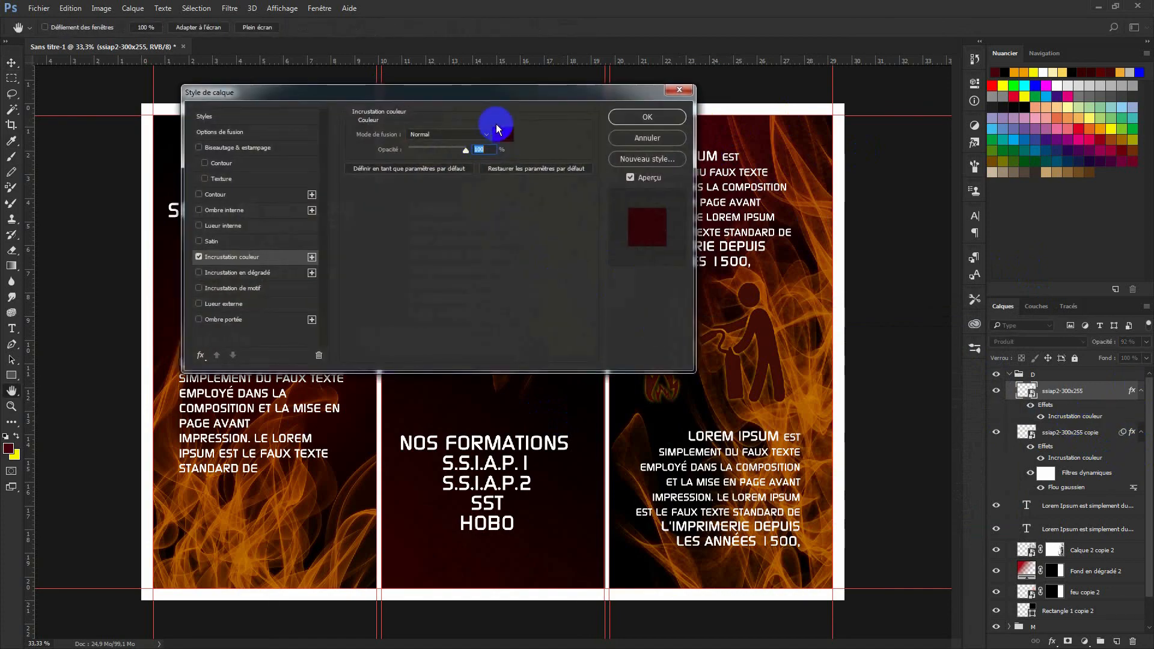
left_click_drag(497, 94, 331, 105)
left_click(338, 145)
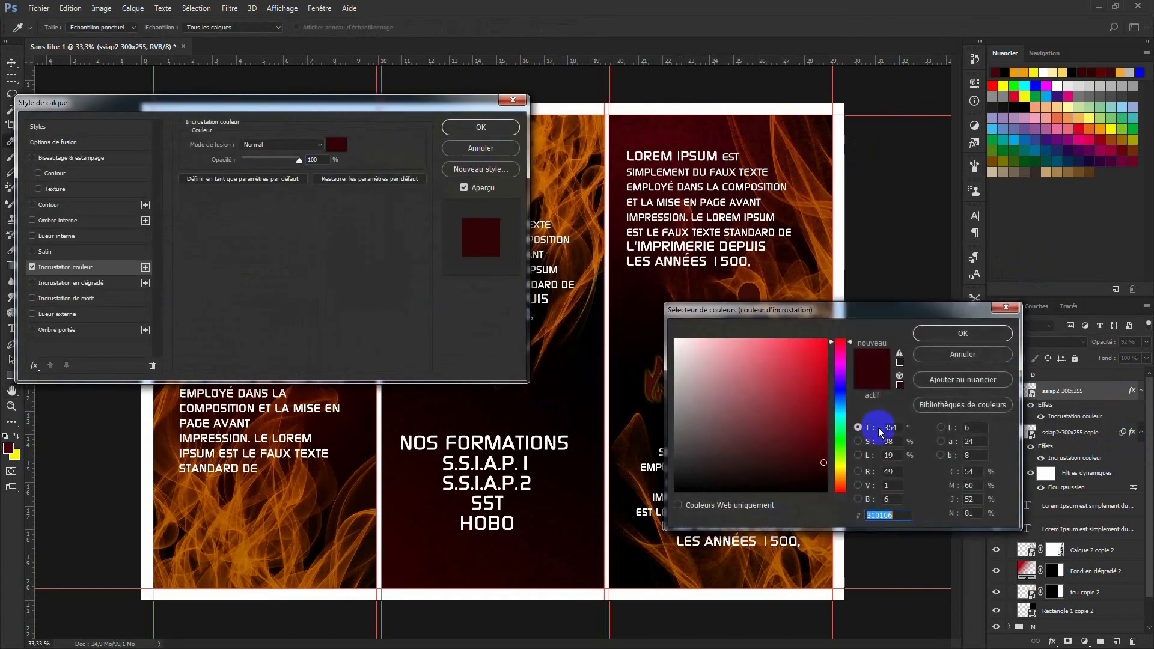
left_click_drag(857, 318, 741, 454)
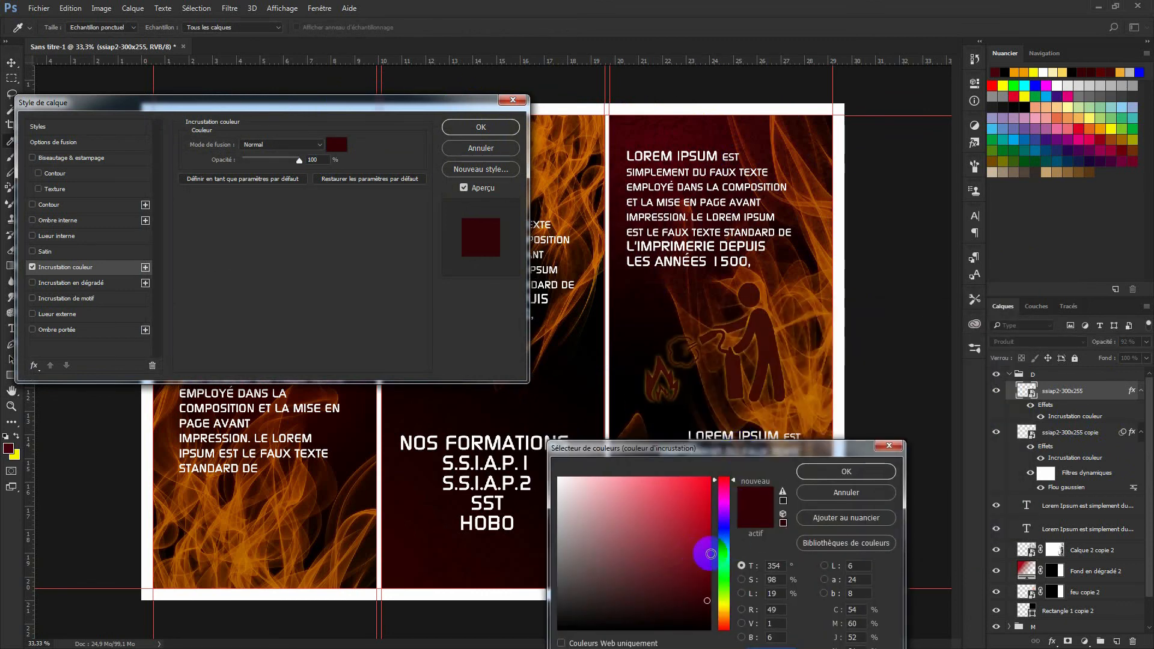
left_click(701, 560)
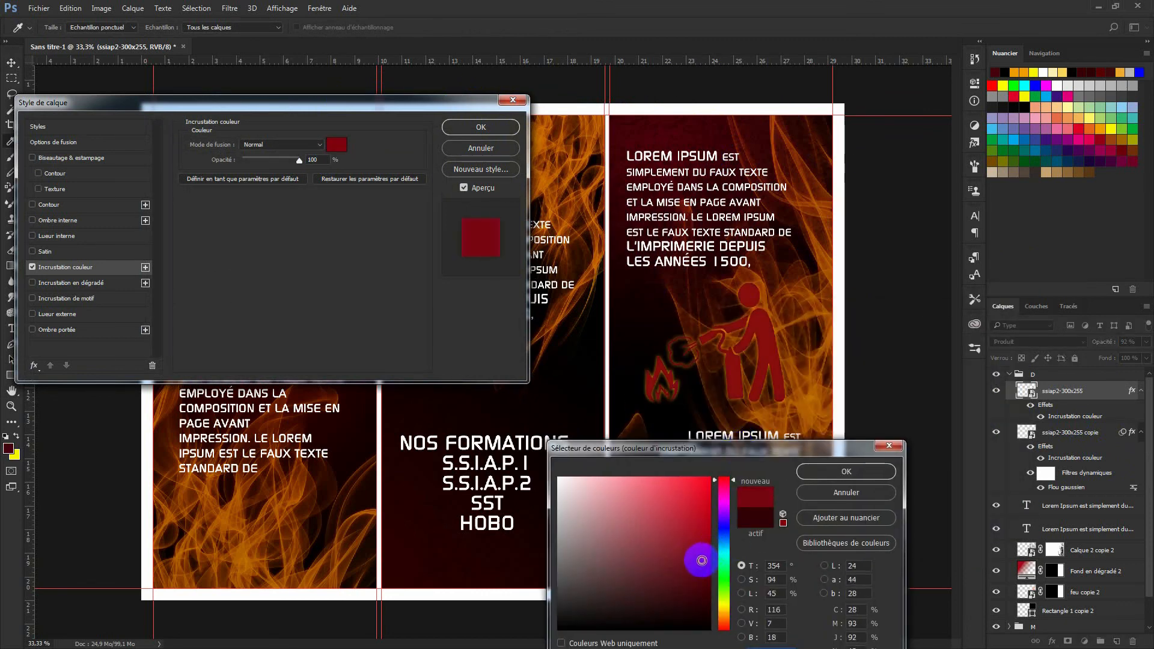
left_click(685, 552)
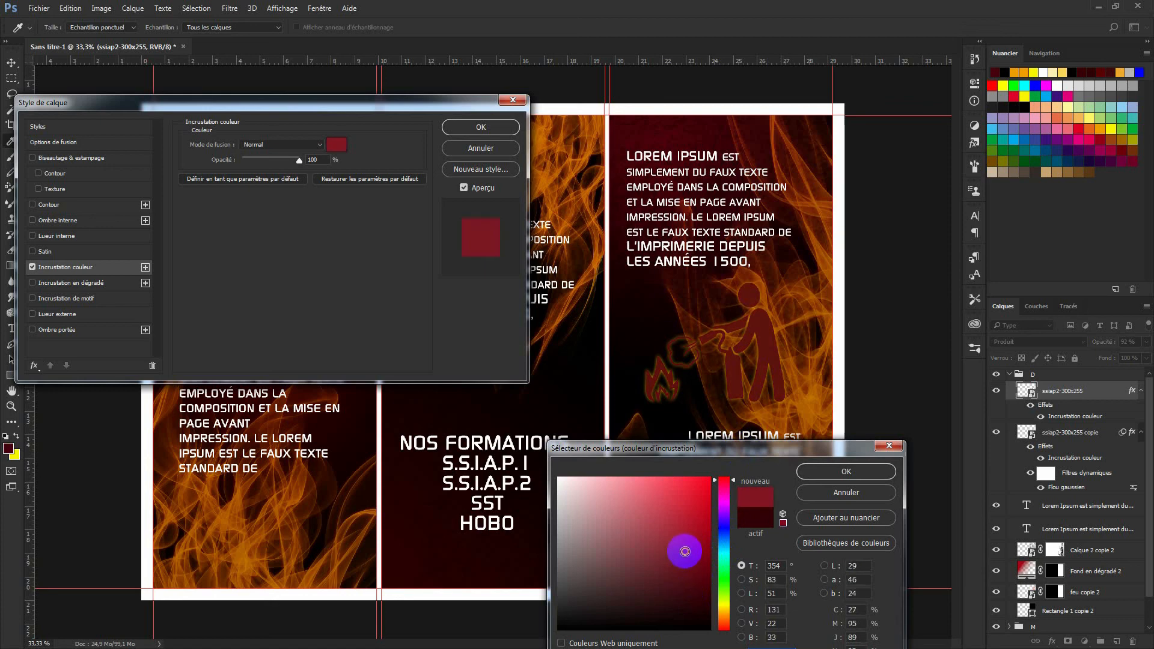
mouse_move(696, 560)
left_mouse_down()
mouse_move(709, 591)
mouse_move(706, 582)
left_mouse_up()
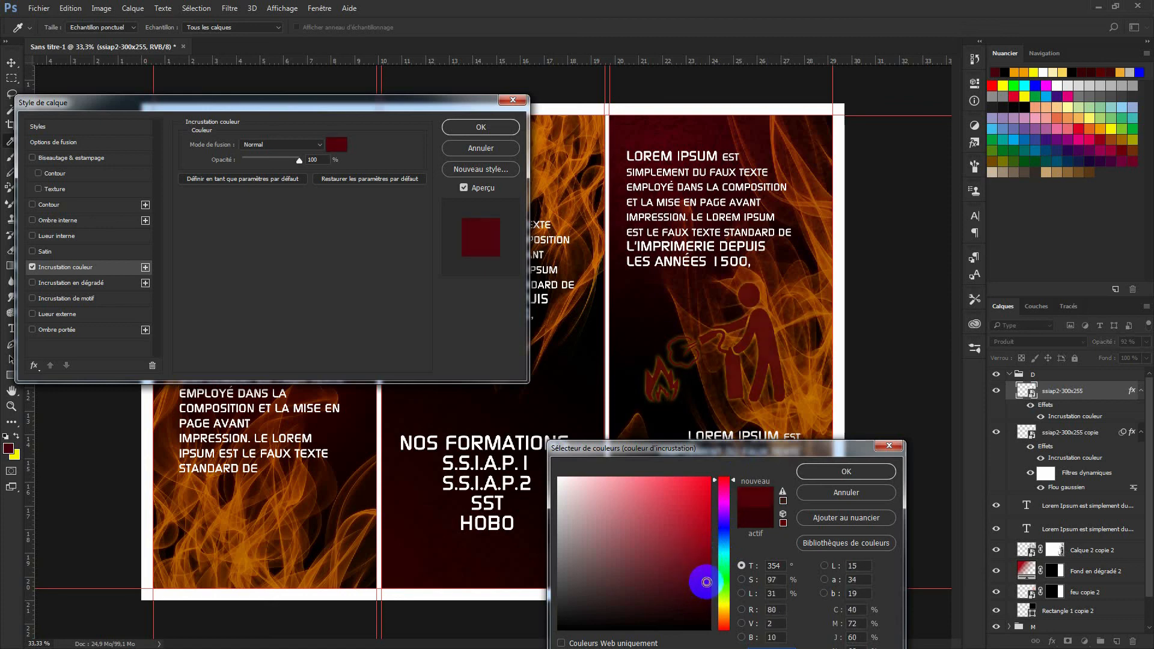
left_click(846, 471)
left_click(481, 127)
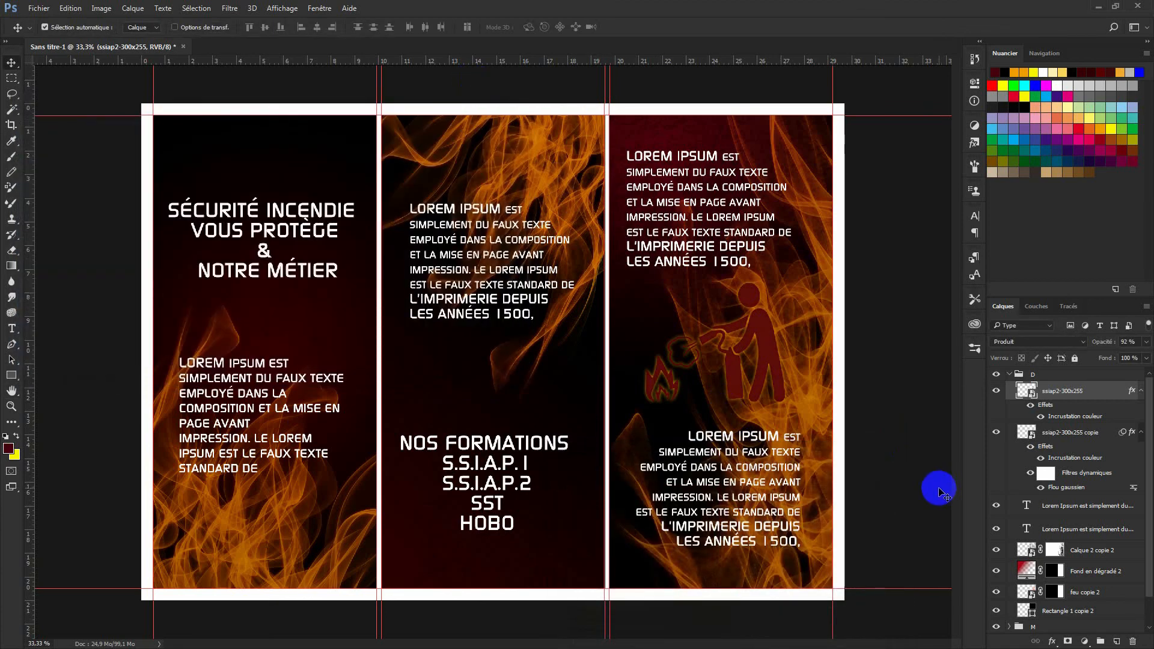
left_click(1012, 376)
left_click(1010, 375)
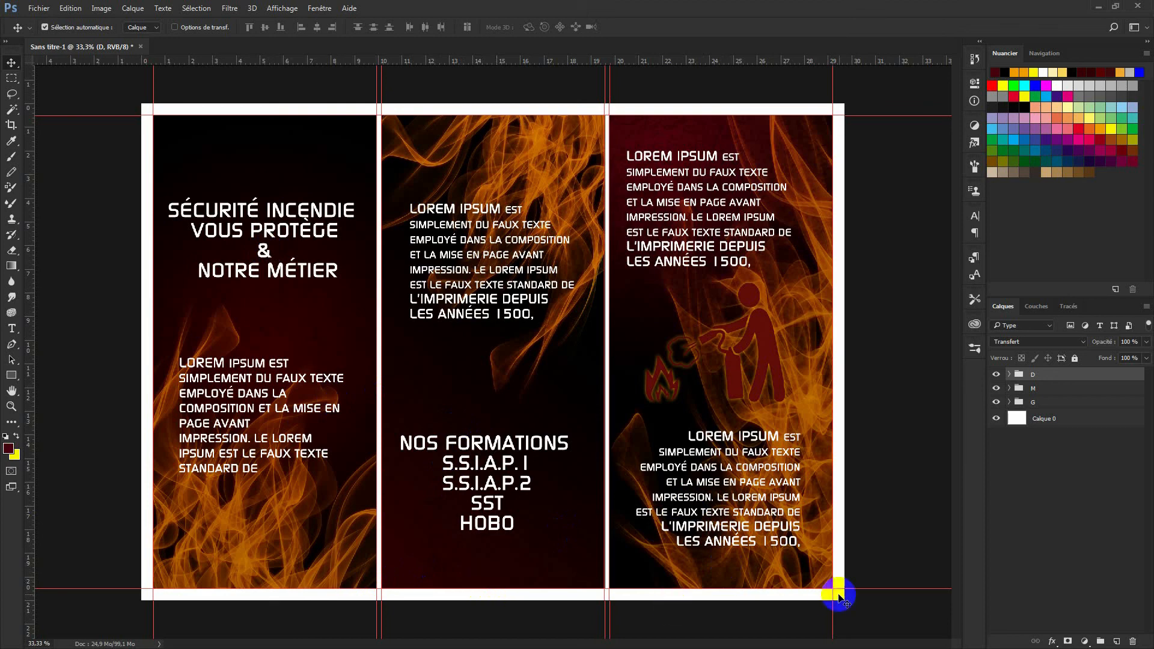
Fill the white background layer Calque 0 with the dark red foreground color 46020c.
double_click(1030, 427)
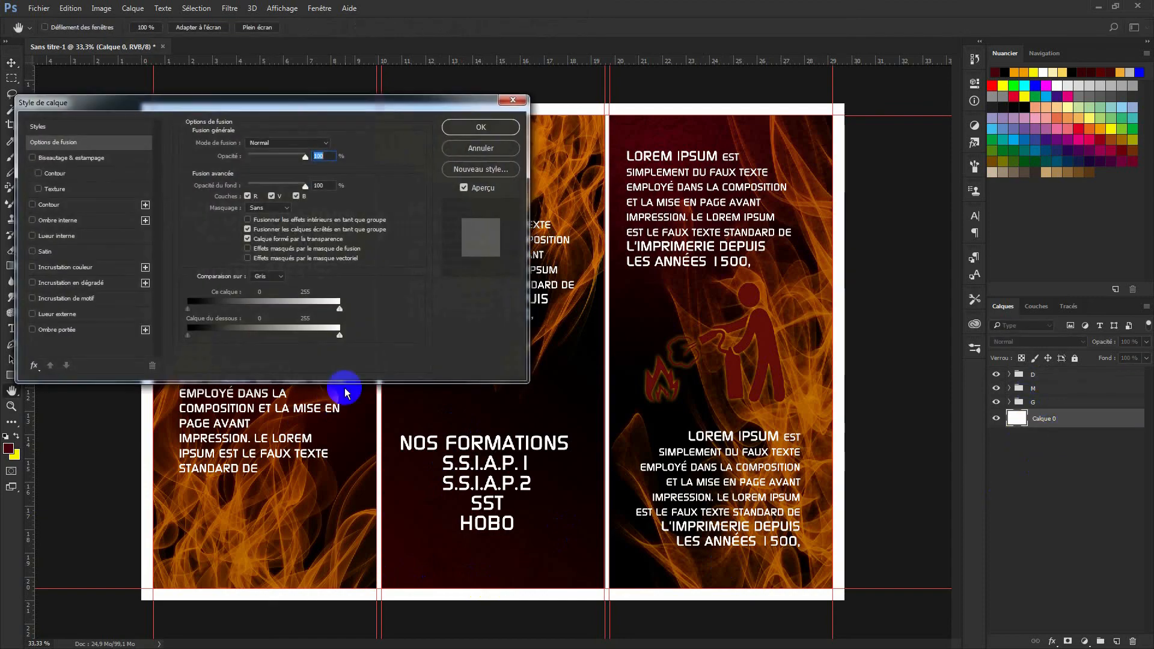
left_click(466, 135)
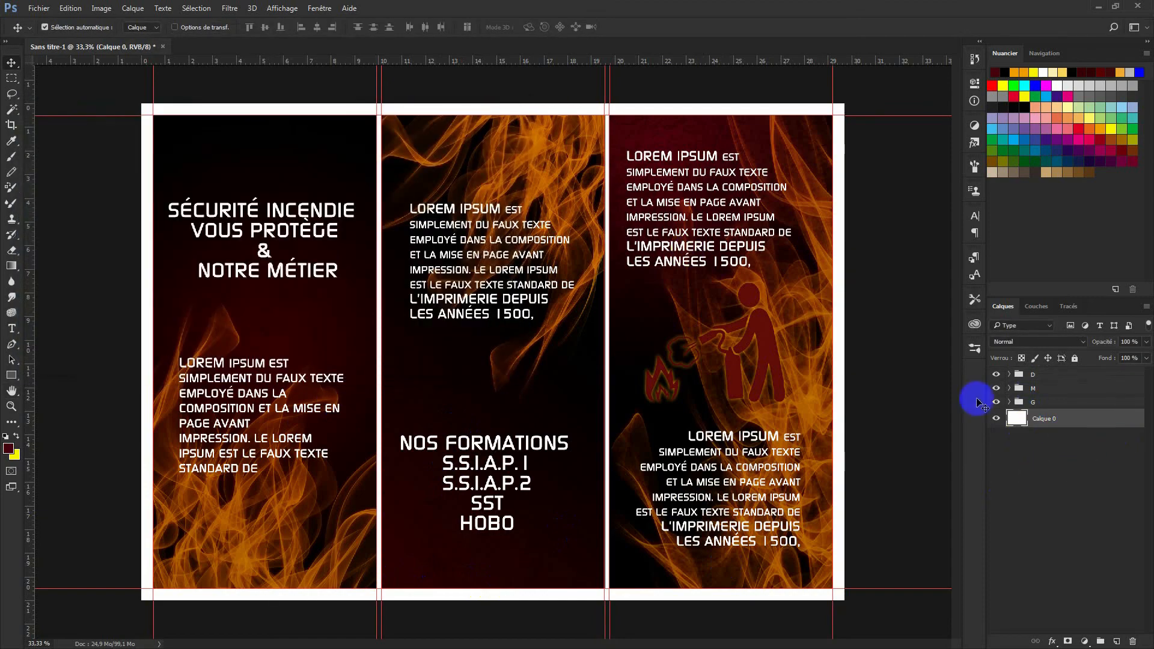
left_click(8, 449)
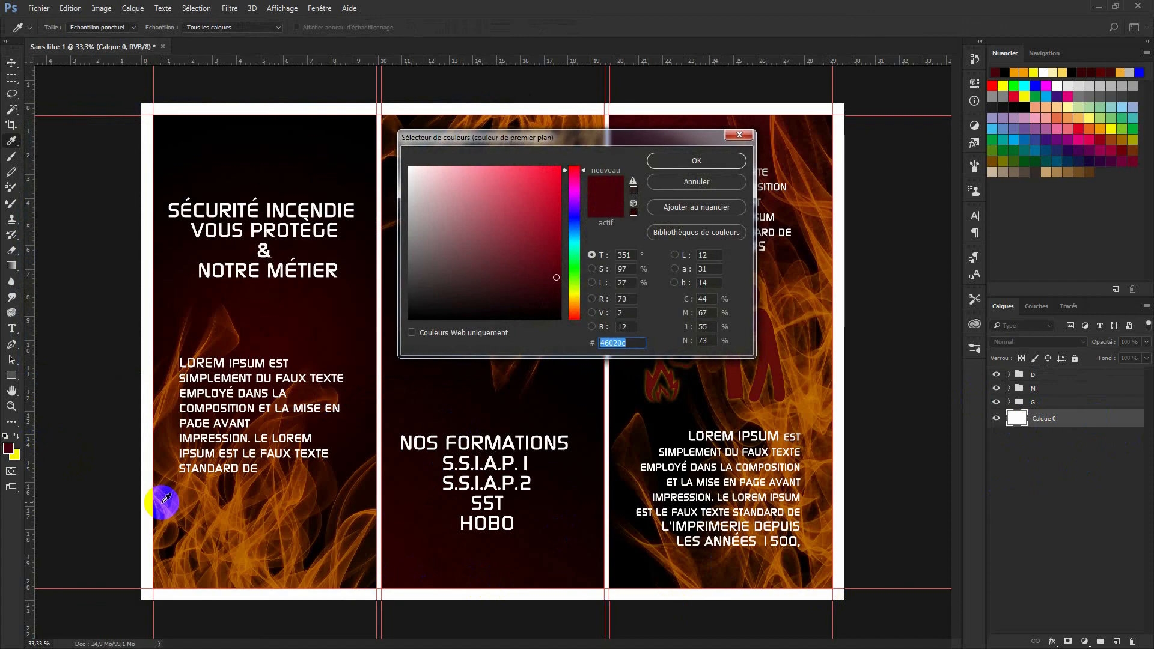
key("Return")
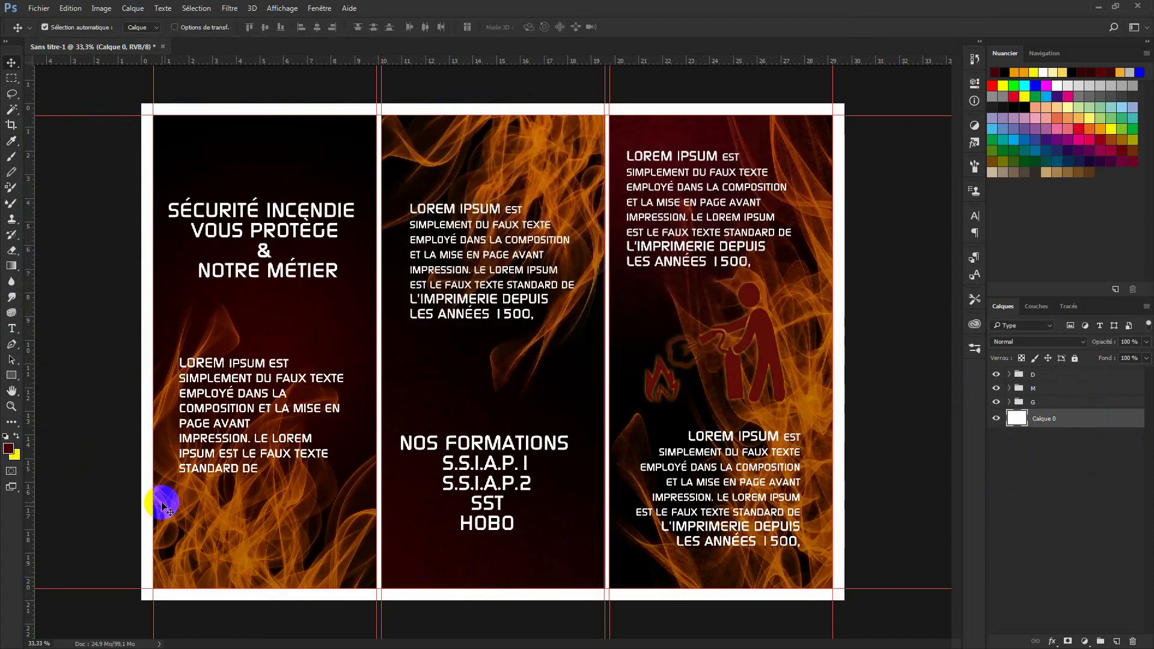
key("shift+F5")
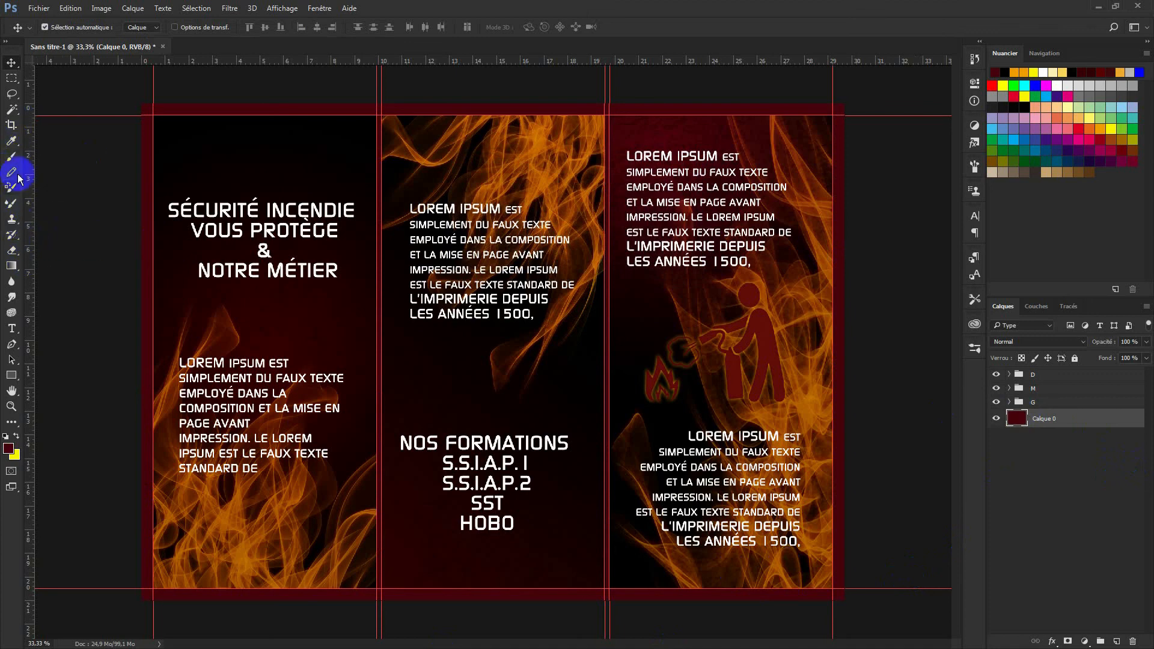
Refill Calque 0 with a darker red sampled from the left brochure panel's background, and hide the guides.
left_click(9, 144)
left_click(293, 307)
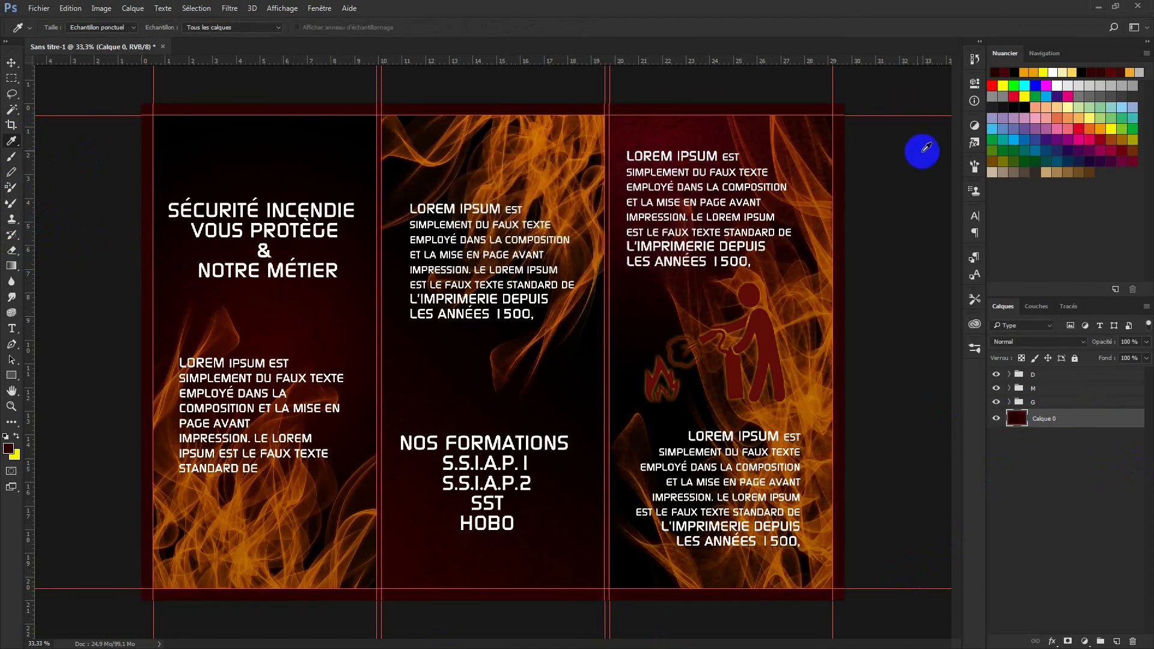
key("ctrl+h")
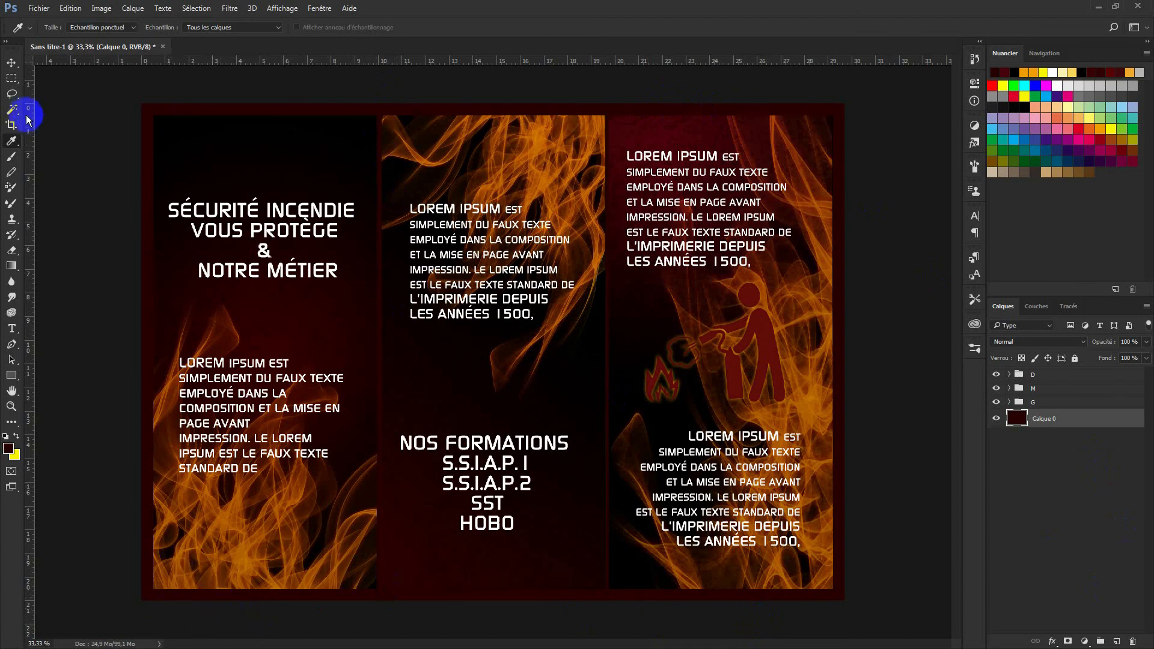
left_click(11, 62)
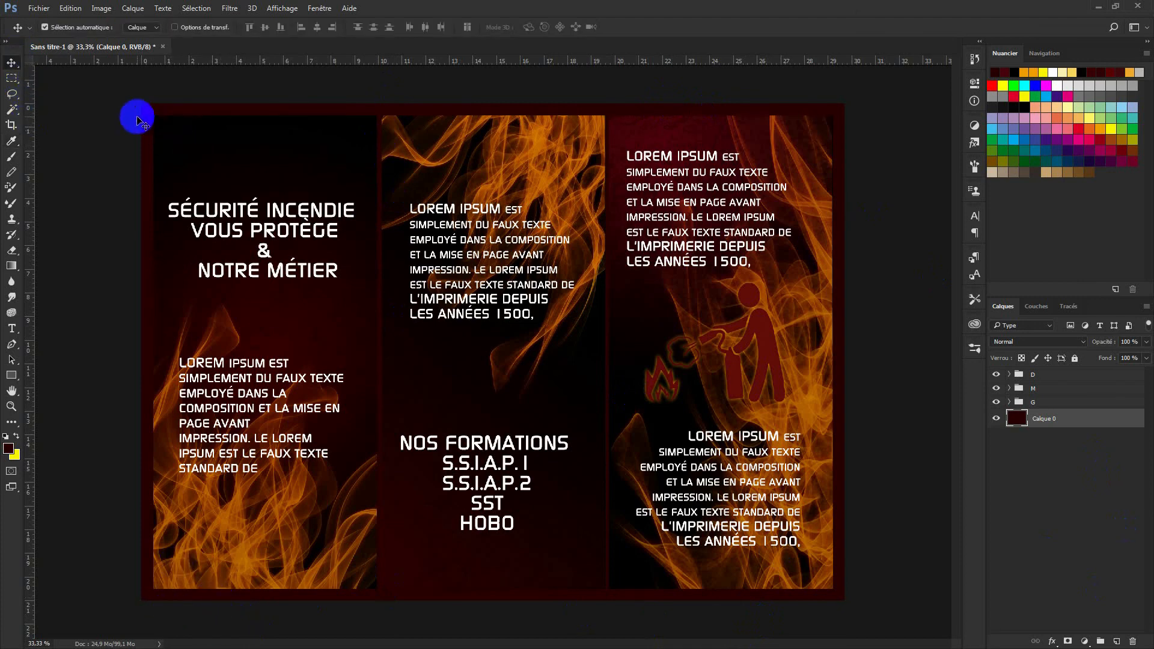